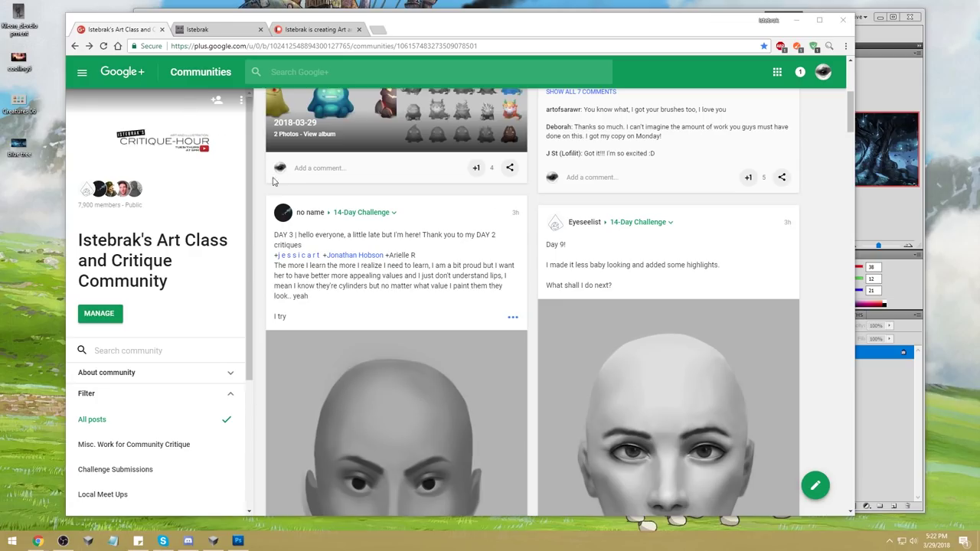
# Step: Bring Chrome forward, scroll the community feed to the top, and check the clock
pyautogui.click(528, 208)
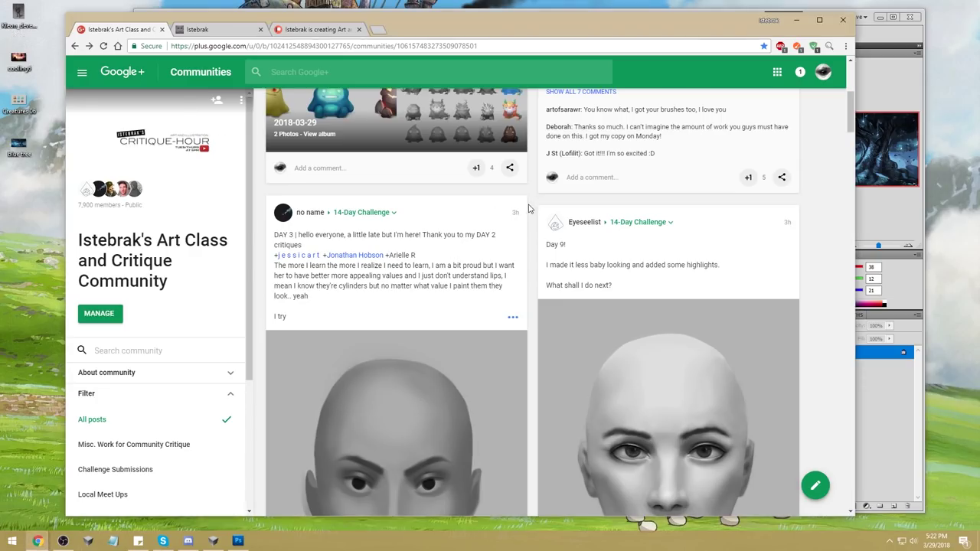
pyautogui.scroll(4, 530, 208)
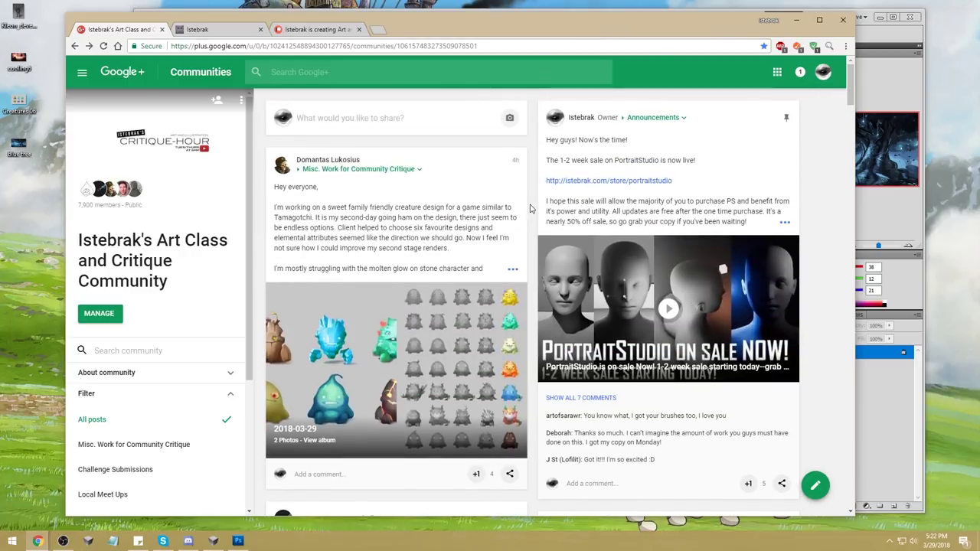
pyautogui.click(936, 540)
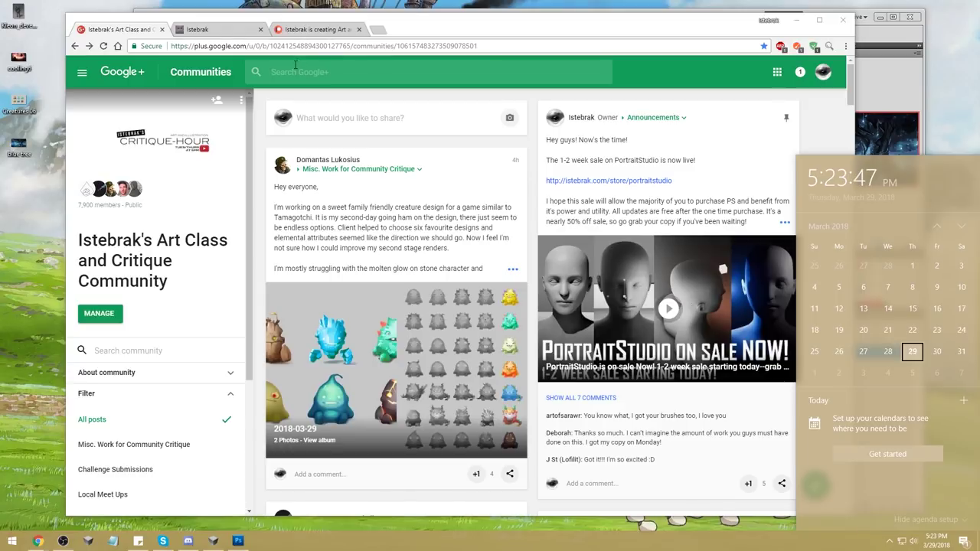
pyautogui.click(308, 38)
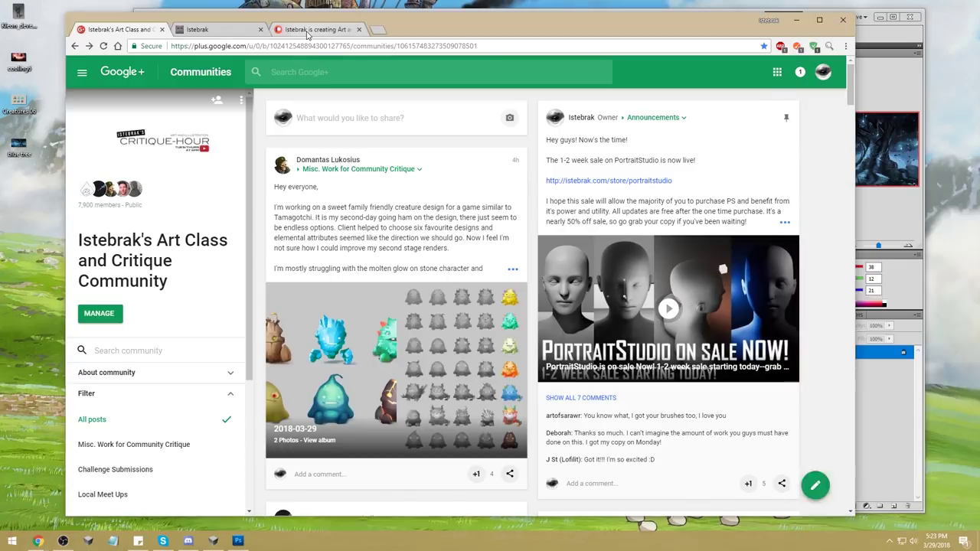
# Step: Switch to the artist's Patreon page tab and check the current time
pyautogui.click(316, 31)
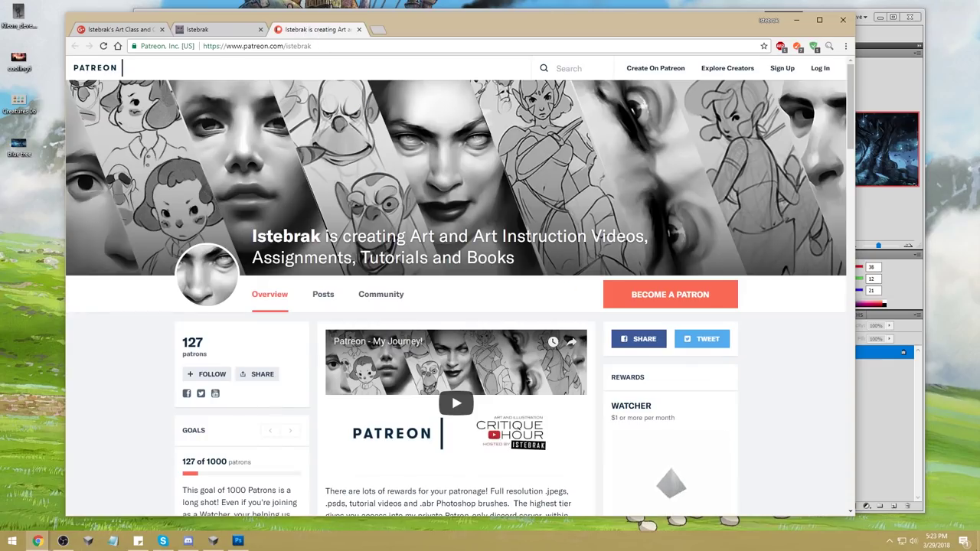
pyautogui.click(936, 540)
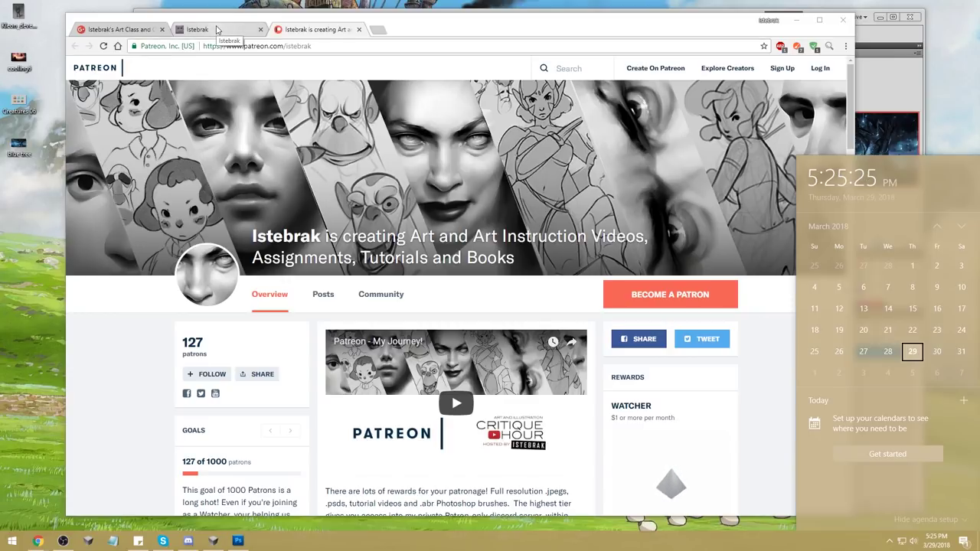
pyautogui.click(123, 29)
# Step: Return to the Google+ art critique community tab and check the time
pyautogui.click(122, 30)
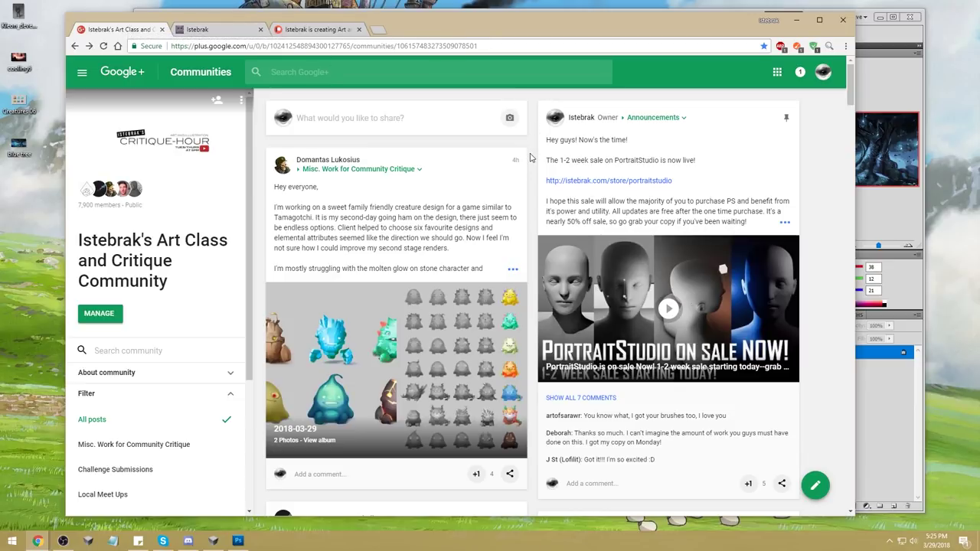
pyautogui.click(938, 544)
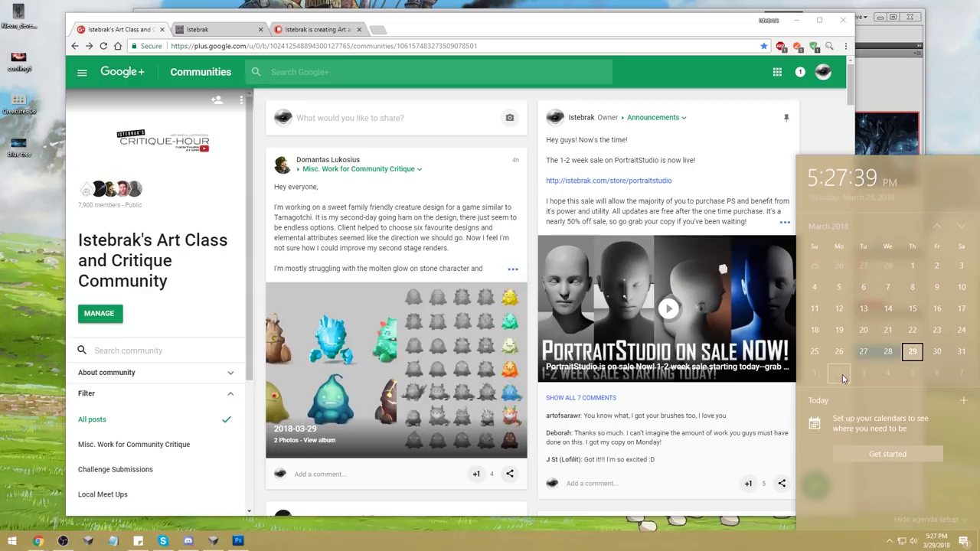
pyautogui.click(582, 3)
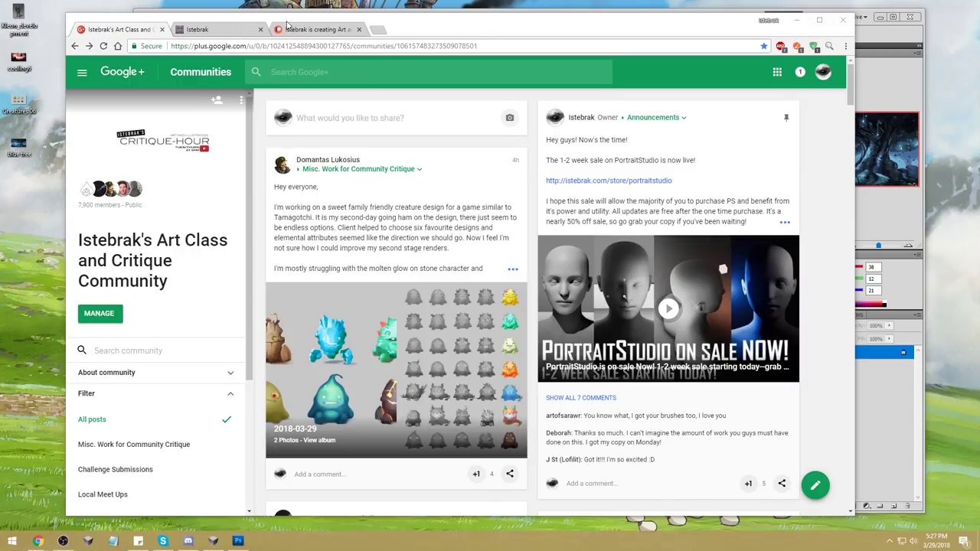
# Step: Minimize Chrome, maximize Photoshop, and bring the Kleon_development document tab to the front
pyautogui.click(798, 20)
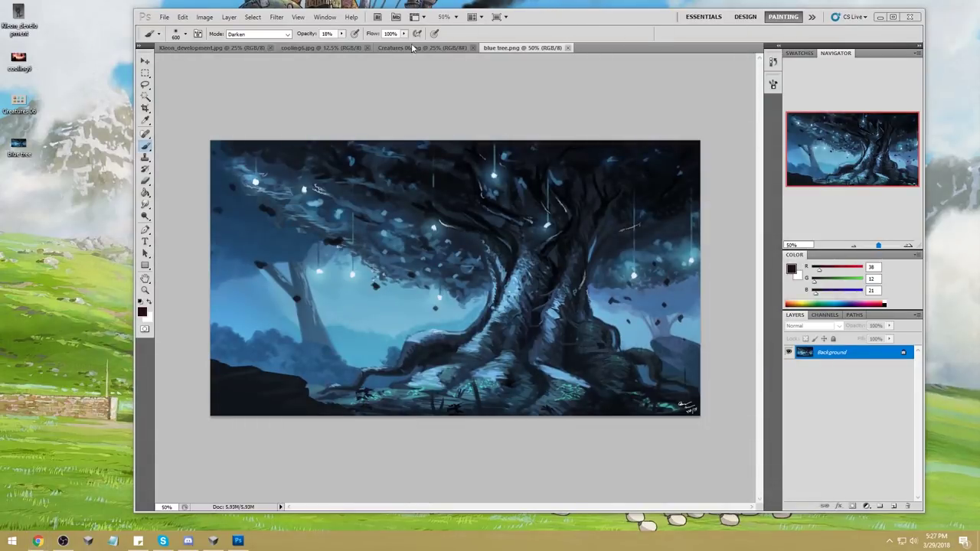
pyautogui.click(248, 51)
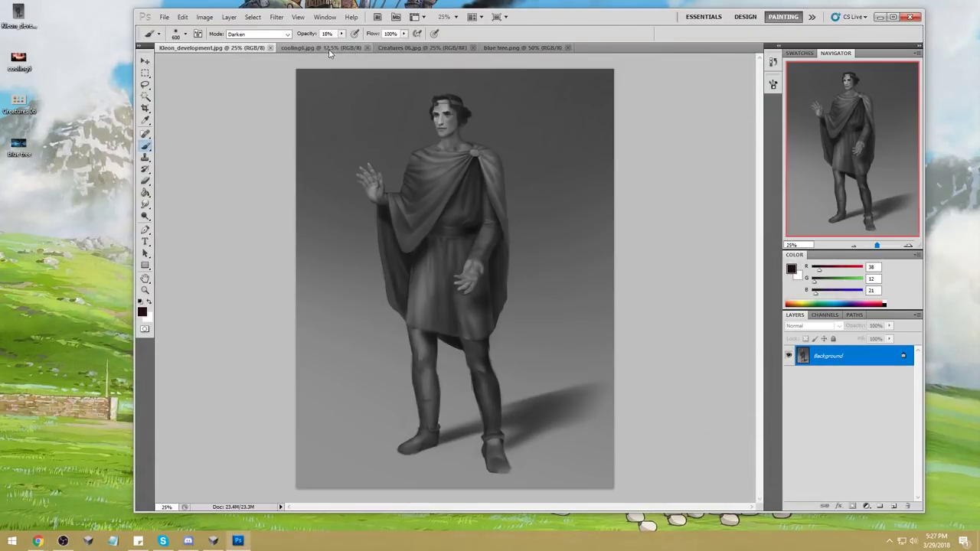
pyautogui.click(334, 50)
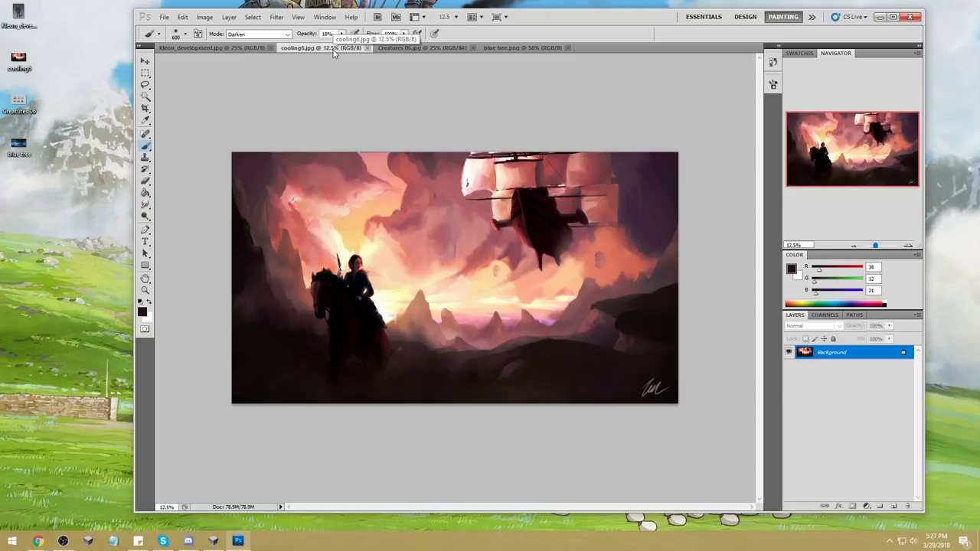
pyautogui.click(414, 48)
pyautogui.doubleClick(586, 19)
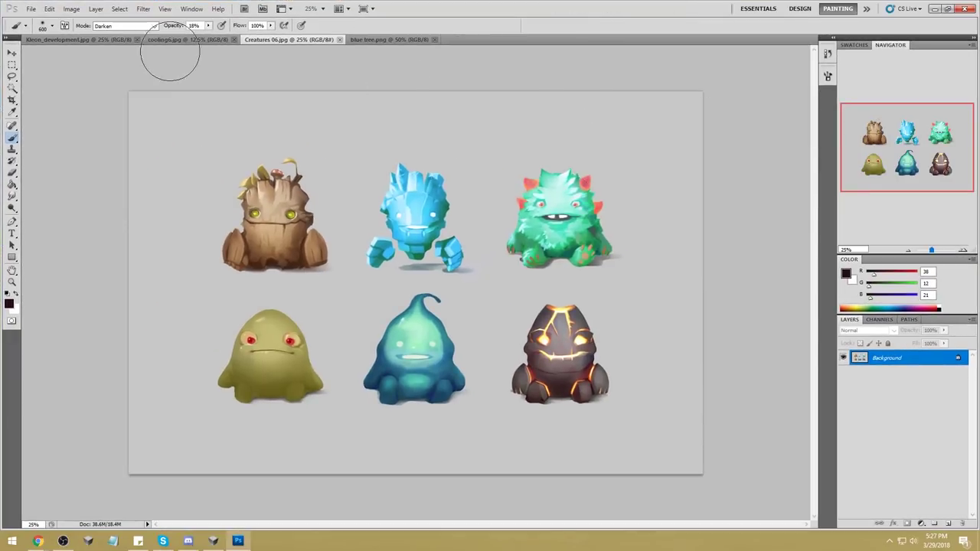
pyautogui.click(107, 39)
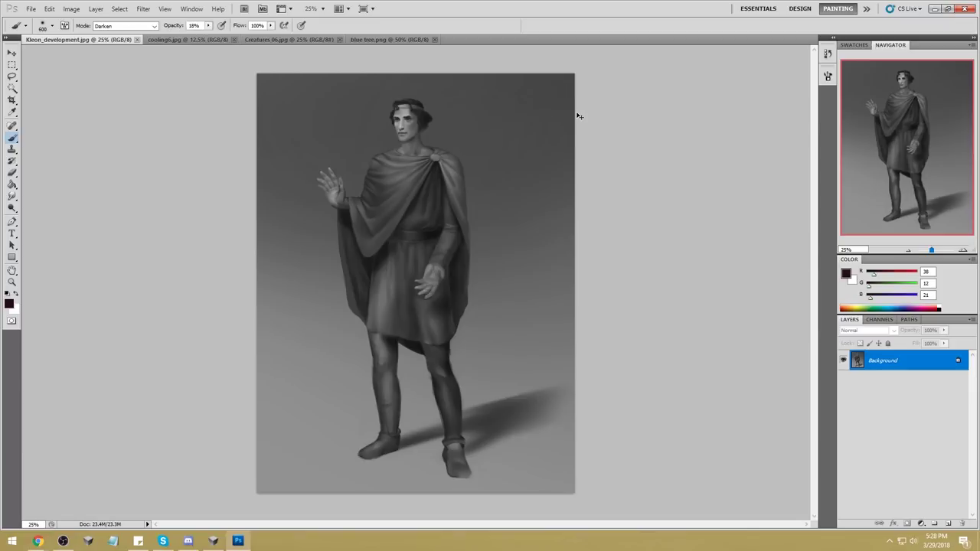
# Step: Crop the canvas taller at the top, then undo the white extension
pyautogui.hotkey('ctrl', '-')
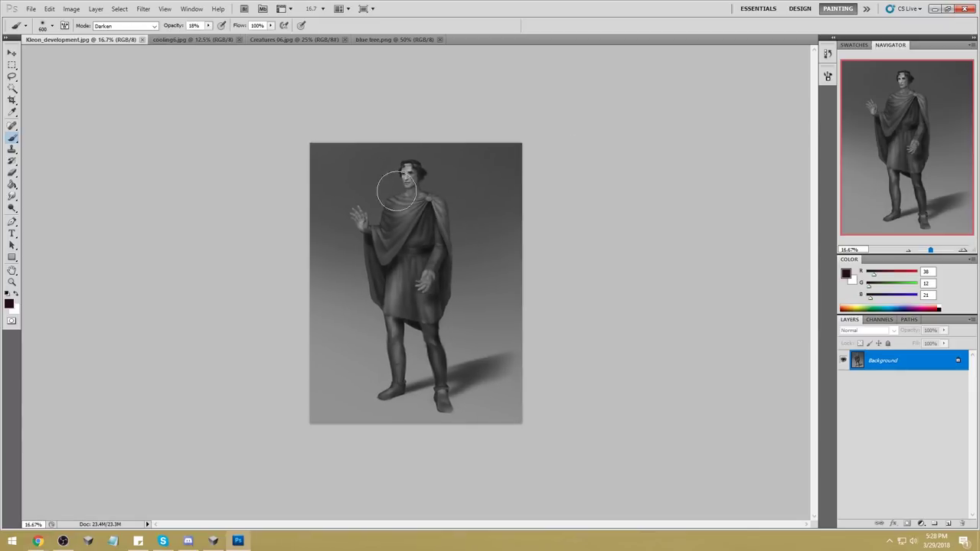
pyautogui.press('c')
pyautogui.moveTo(291, 140); pyautogui.dragTo(617, 434)
pyautogui.moveTo(417, 143); pyautogui.dragTo(417, 102)
pyautogui.click(511, 25)
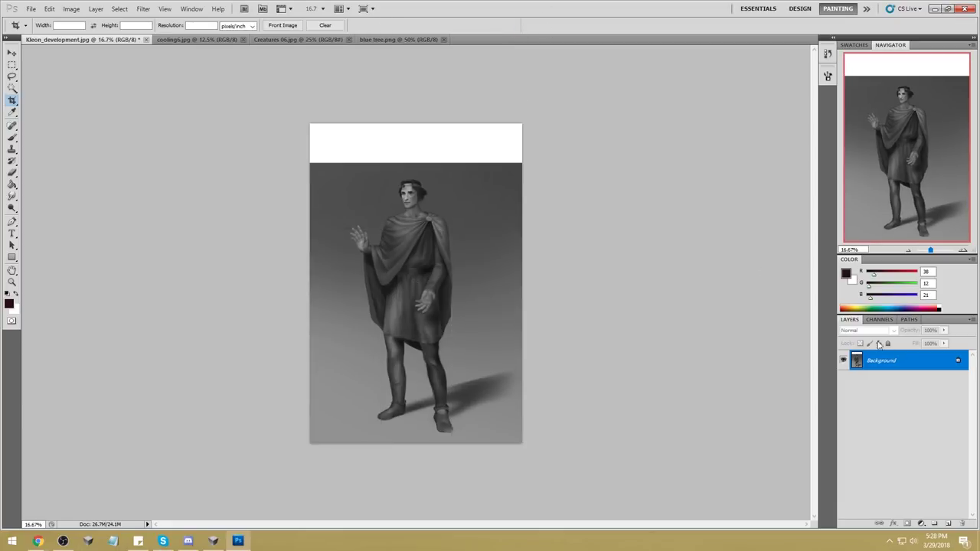
pyautogui.hotkey('ctrl', 'z')
# Step: Convert Background to Layer 0, extend the canvas upward, and place new Layer 1 beneath
pyautogui.doubleClick(916, 364)
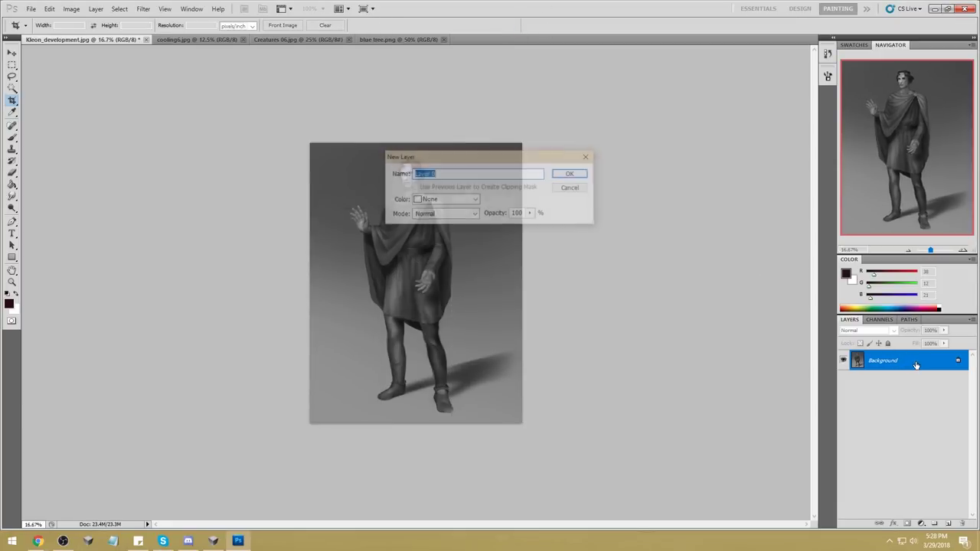
pyautogui.click(569, 174)
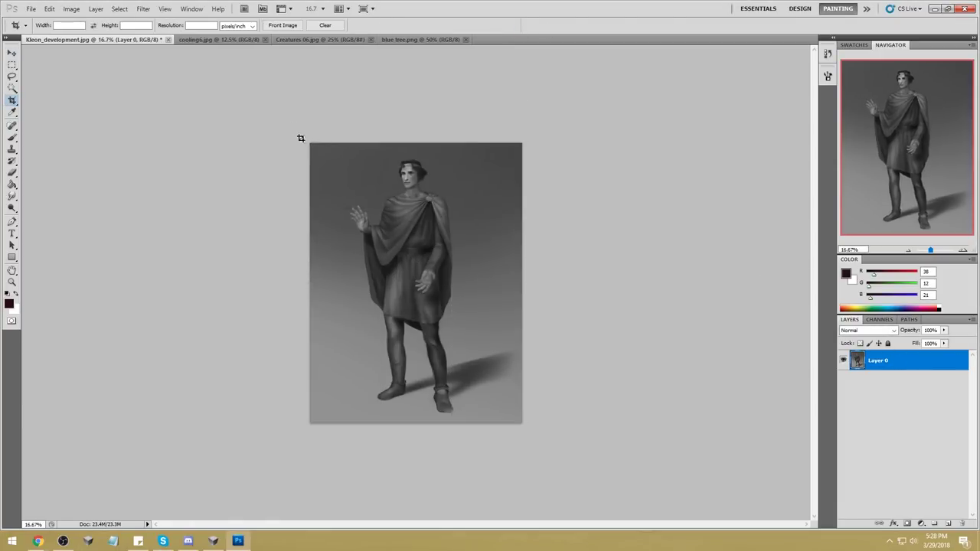
pyautogui.moveTo(301, 138); pyautogui.dragTo(549, 428)
pyautogui.moveTo(416, 142); pyautogui.dragTo(418, 108)
pyautogui.press('Return')
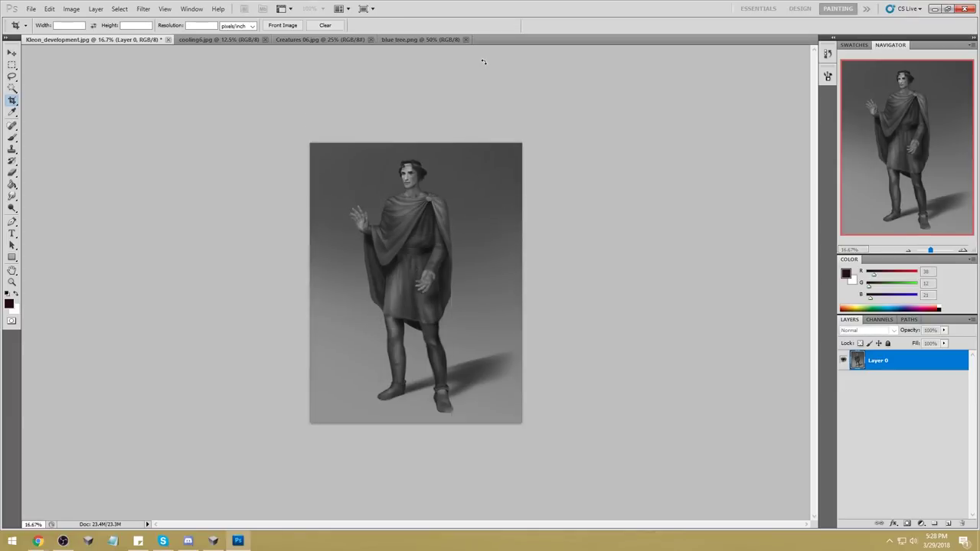
pyautogui.click(949, 523)
pyautogui.moveTo(899, 366); pyautogui.dragTo(918, 447)
# Step: Fill the transparent top strip with the sampled grey background colour
pyautogui.press('g')
pyautogui.keyDown('alt'); pyautogui.click(462, 161); pyautogui.keyUp('alt')
pyautogui.click(462, 151)
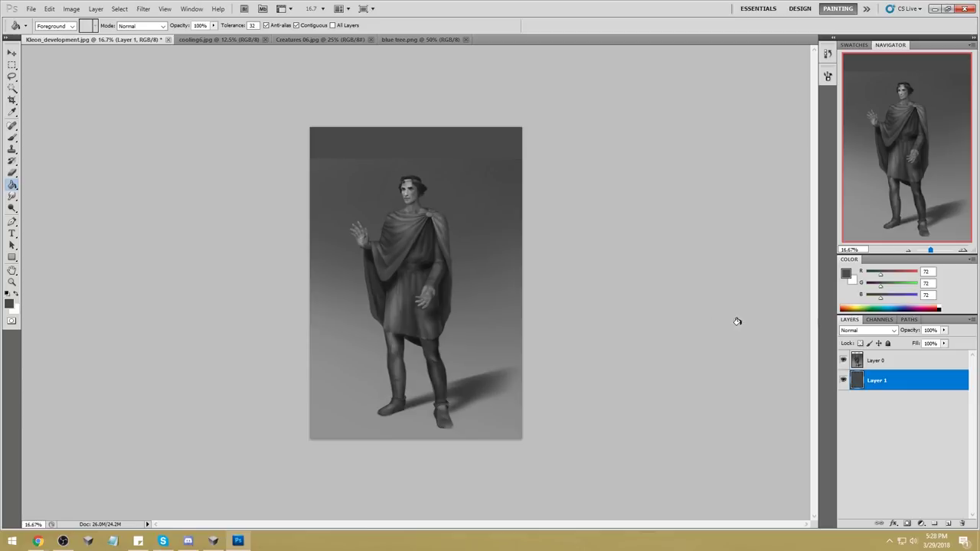
# Step: Paint over Layer 0 with sampled top-left grey using a 1800–1900 px brush
pyautogui.click(891, 363)
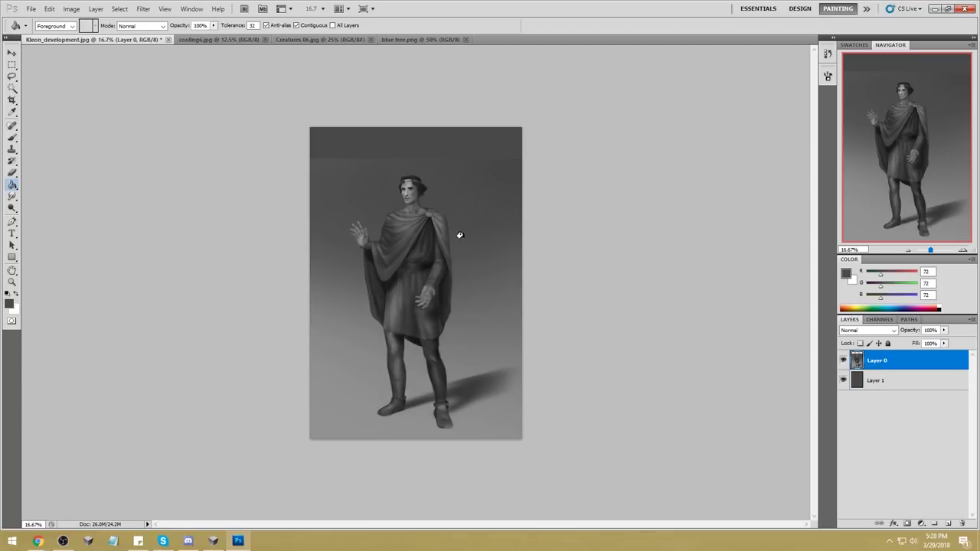
pyautogui.press('b')
pyautogui.keyDown('alt'); pyautogui.click(317, 159); pyautogui.keyUp('alt')
pyautogui.press(']')
pyautogui.press(']')
pyautogui.press(']')
pyautogui.press(']')
pyautogui.press(']')
pyautogui.press(']')
pyautogui.press(']')
pyautogui.press(']')
pyautogui.press(']')
pyautogui.press(']')
pyautogui.press(']')
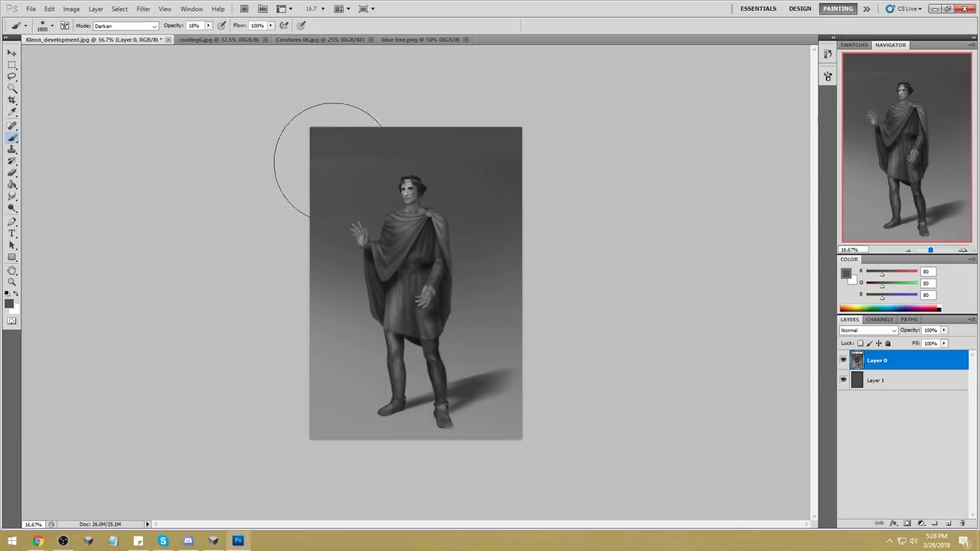
pyautogui.keyDown('alt'); pyautogui.click(322, 153); pyautogui.keyUp('alt')
pyautogui.press(']')
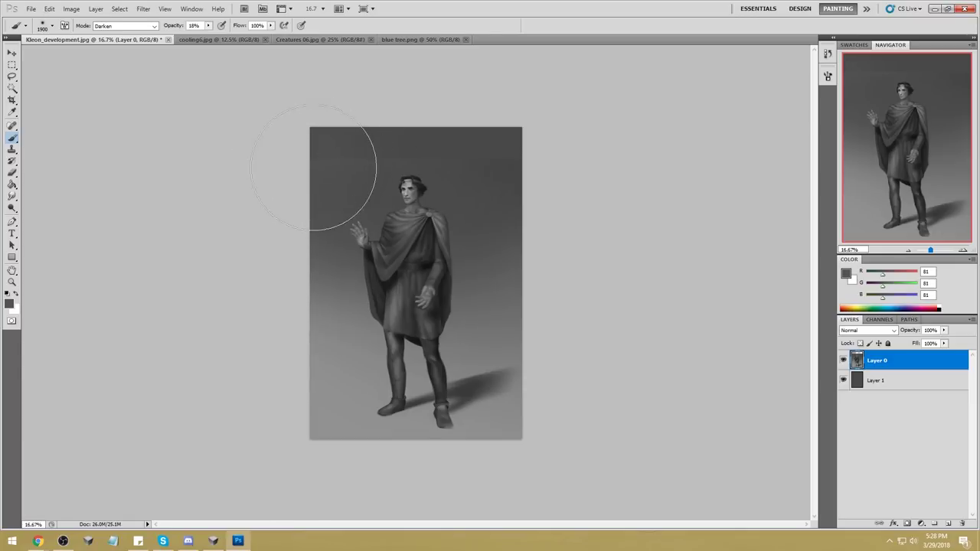
# Step: Merge Layer 0 down into Layer 1 and set up a 125 px Smudge brush
pyautogui.rightClick(898, 361)
pyautogui.click(919, 386)
pyautogui.click(12, 197)
pyautogui.click(58, 215)
pyautogui.press(']')
pyautogui.press(']')
pyautogui.press(']')
pyautogui.press(']')
pyautogui.press(']')
pyautogui.press(']')
pyautogui.press(']')
pyautogui.press(']')
pyautogui.press(']')
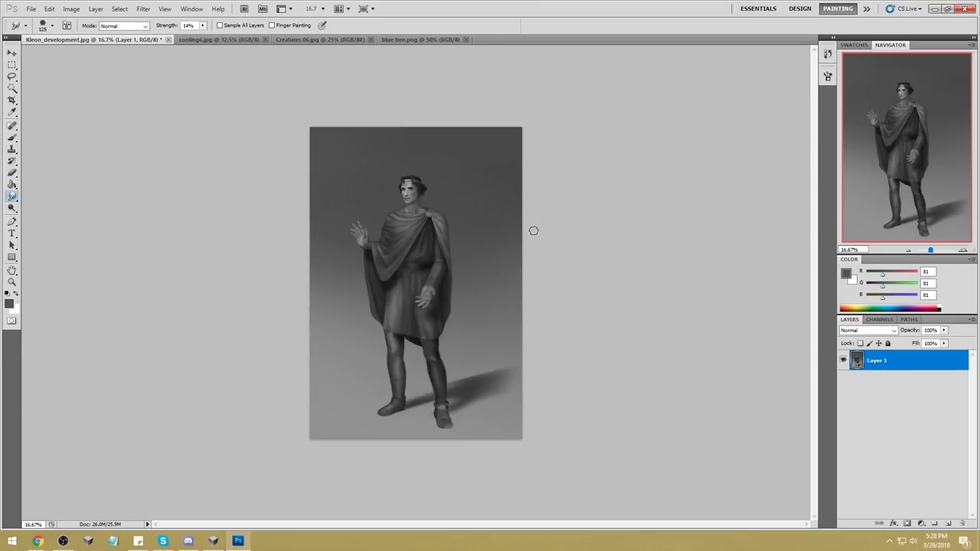
# Step: On a new Layer 2, lasso the head area and fill it with flat grey
pyautogui.press('l')
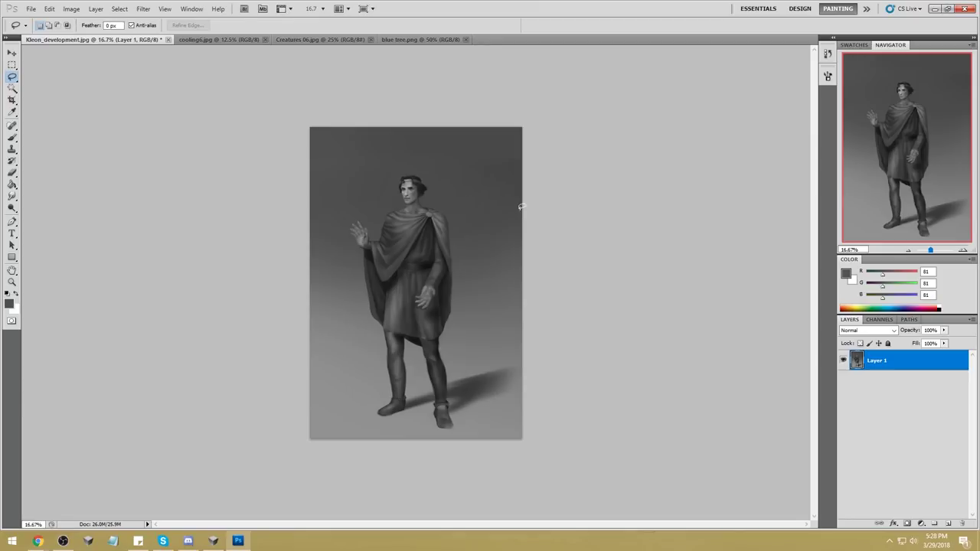
pyautogui.click(948, 525)
pyautogui.moveTo(420, 163)
pyautogui.mouseDown()
pyautogui.moveTo(375, 201)
pyautogui.moveTo(441, 165)
pyautogui.mouseUp()
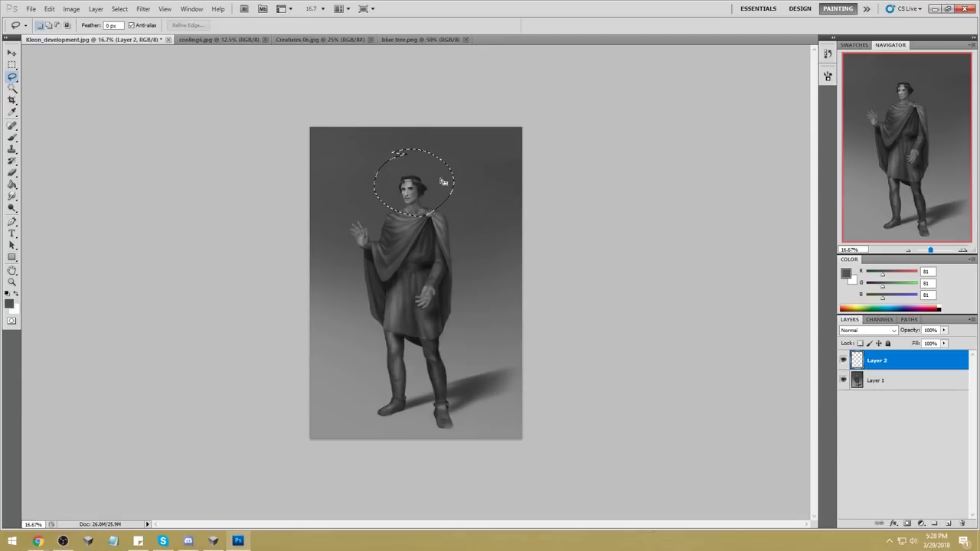
pyautogui.press('g')
pyautogui.click(417, 184)
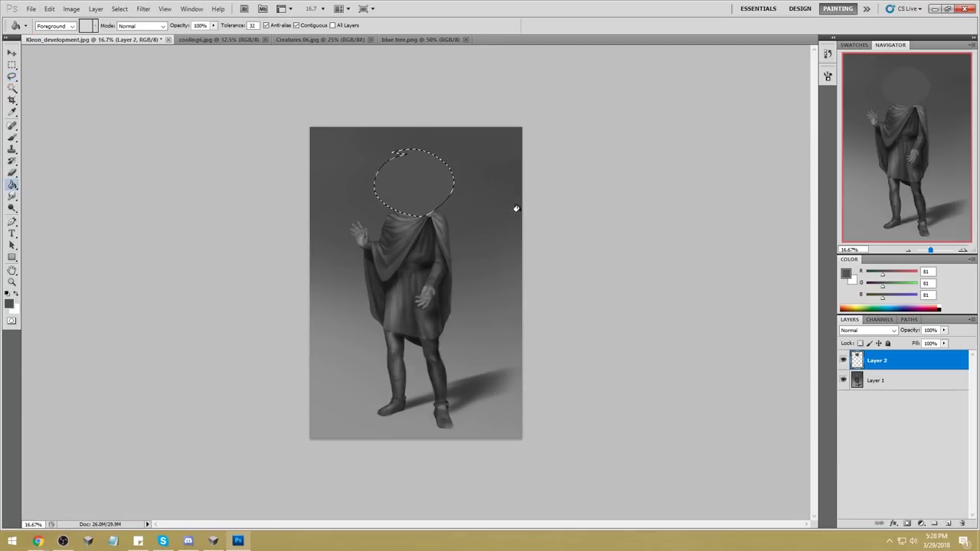
pyautogui.press('m')
pyautogui.rightClick(419, 187)
pyautogui.click(441, 193)
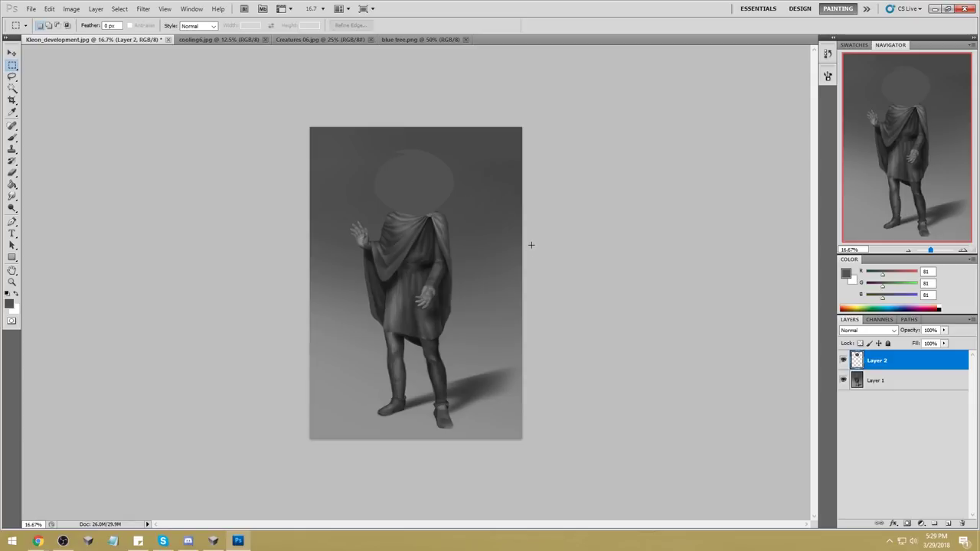
# Step: Lasso the figure's left leg and foot on Layer 1 and copy it to a new layer
pyautogui.click(880, 383)
pyautogui.press('l')
pyautogui.moveTo(420, 337)
pyautogui.mouseDown()
pyautogui.moveTo(377, 332)
pyautogui.moveTo(373, 424)
pyautogui.moveTo(413, 417)
pyautogui.moveTo(410, 336)
pyautogui.moveTo(387, 329)
pyautogui.mouseUp()
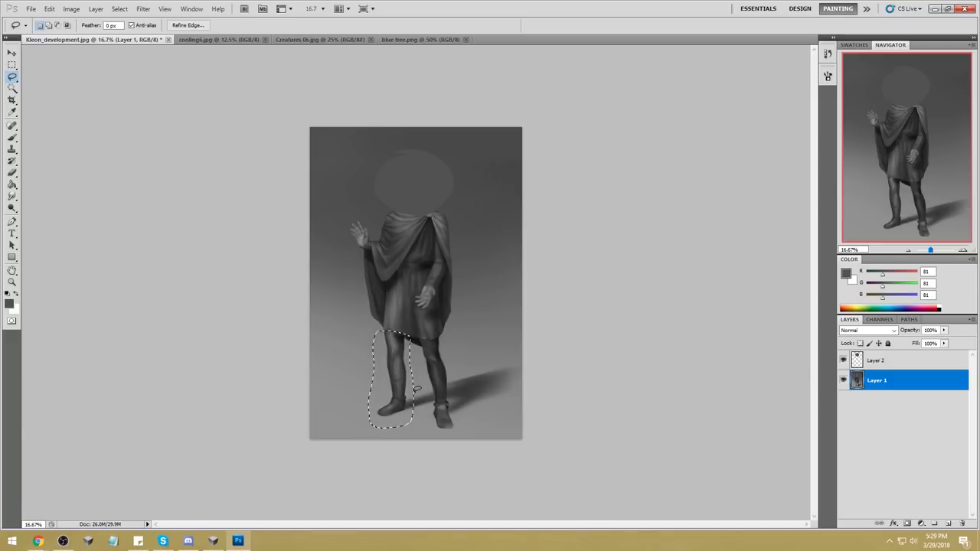
pyautogui.hotkey('ctrl', 'j')
# Step: Nudge the copied leg, brush over the tunic hem, and merge Layer 3 into Layer 1
pyautogui.press('v')
pyautogui.moveTo(402, 350); pyautogui.dragTo(402, 350)
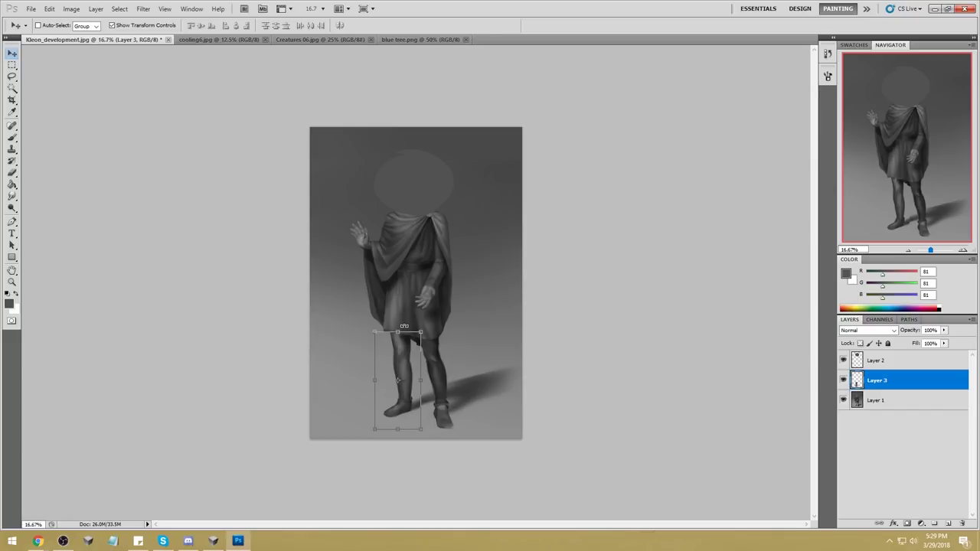
pyautogui.press('b')
pyautogui.moveTo(397, 331); pyautogui.dragTo(381, 331)
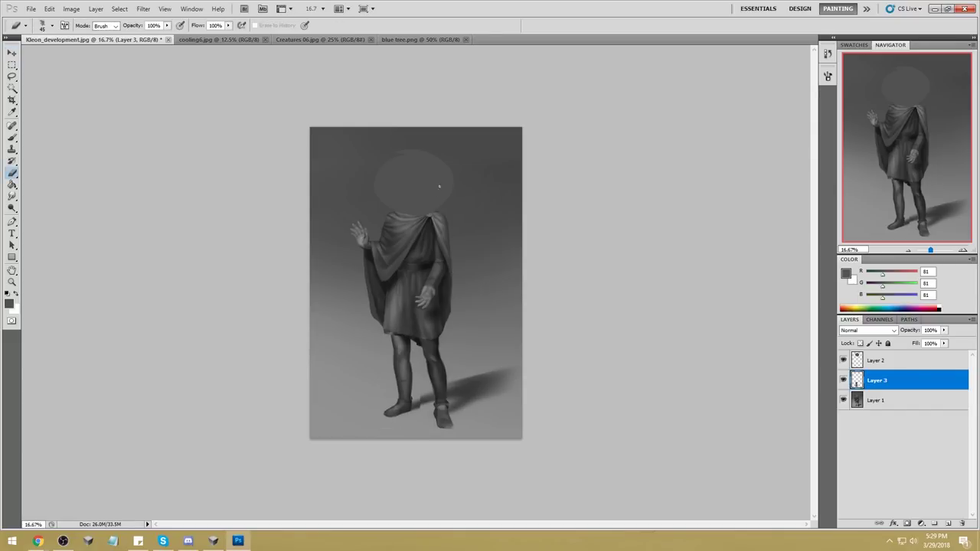
pyautogui.moveTo(386, 333); pyautogui.dragTo(400, 334)
pyautogui.rightClick(887, 385)
pyautogui.click(911, 345)
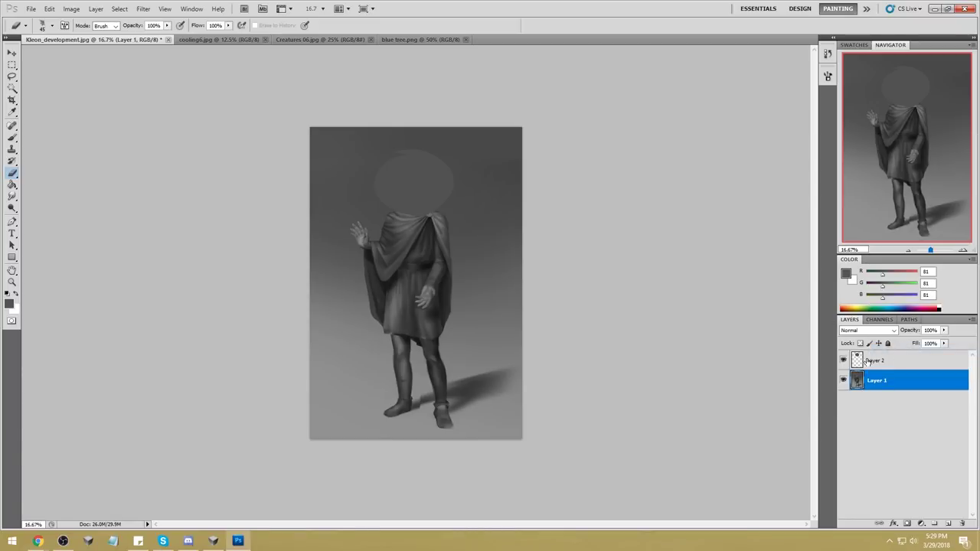
# Step: Load the 80 px brush in Normal mode at 95% opacity with mid-grey sampled beside the boots
pyautogui.press('b')
pyautogui.rightClick(430, 201)
pyautogui.doubleClick(526, 356)
pyautogui.keyDown('alt'); pyautogui.click(442, 366); pyautogui.keyUp('alt')
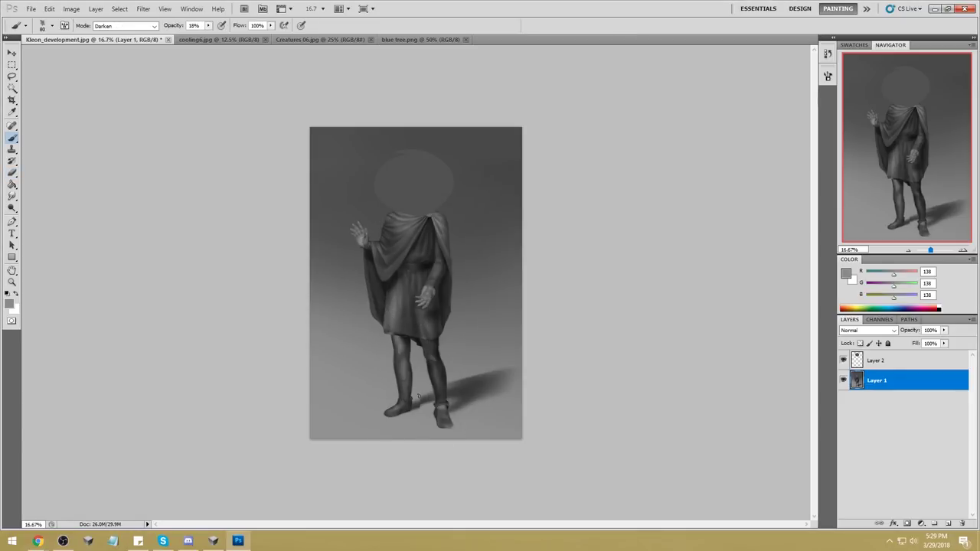
pyautogui.click(122, 26)
pyautogui.click(114, 35)
pyautogui.keyDown('alt'); pyautogui.click(421, 412); pyautogui.keyUp('alt')
pyautogui.click(208, 25)
pyautogui.moveTo(193, 40); pyautogui.dragTo(265, 39)
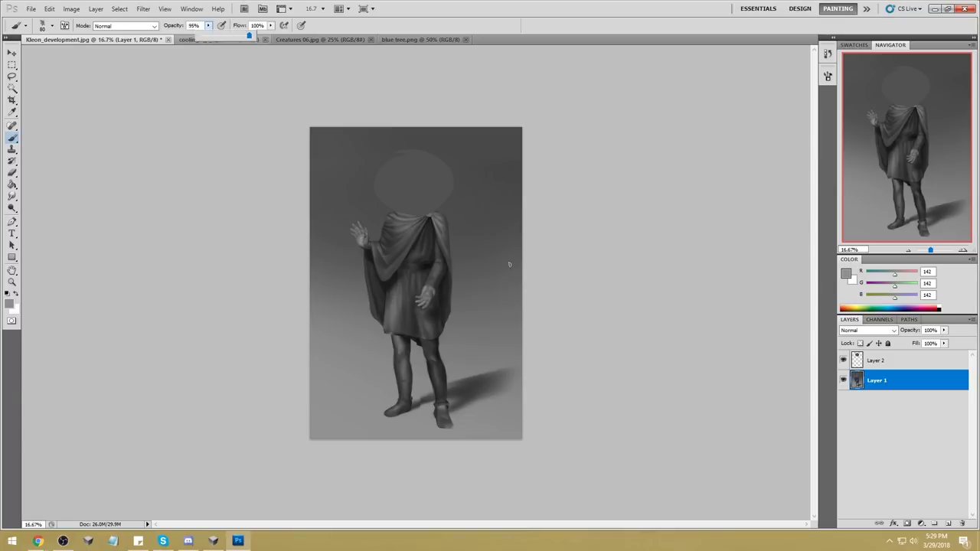
pyautogui.keyDown('alt'); pyautogui.click(421, 404); pyautogui.keyUp('alt')
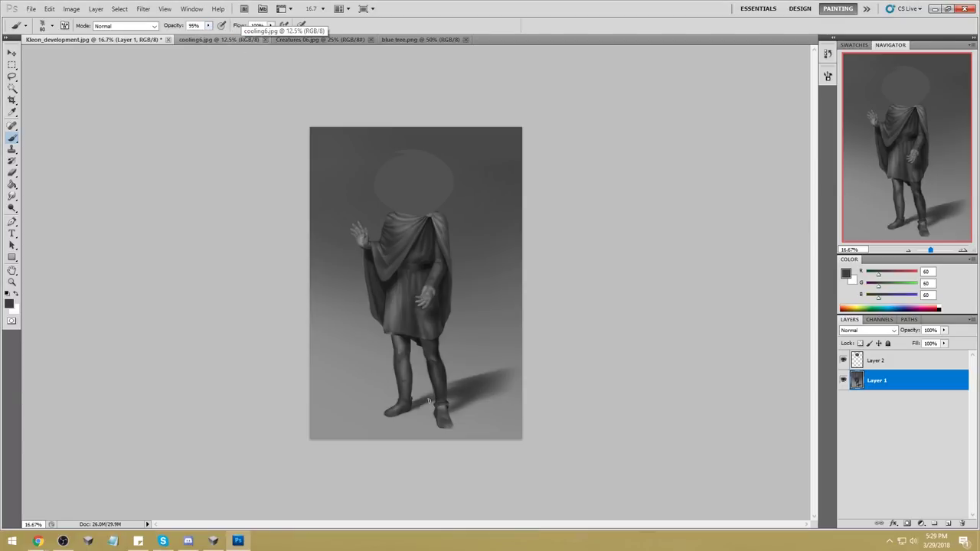
pyautogui.keyDown('alt'); pyautogui.click(431, 391); pyautogui.keyUp('alt')
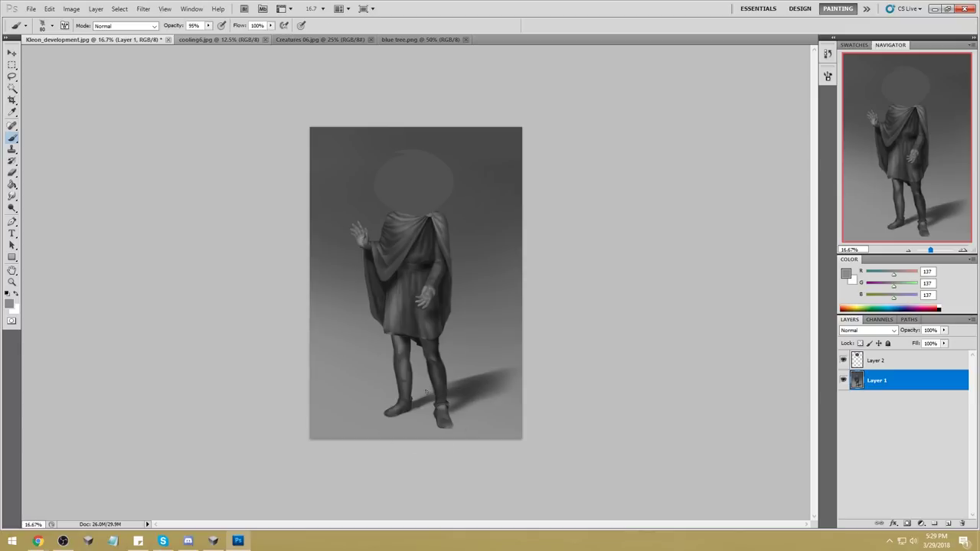
pyautogui.press('r')
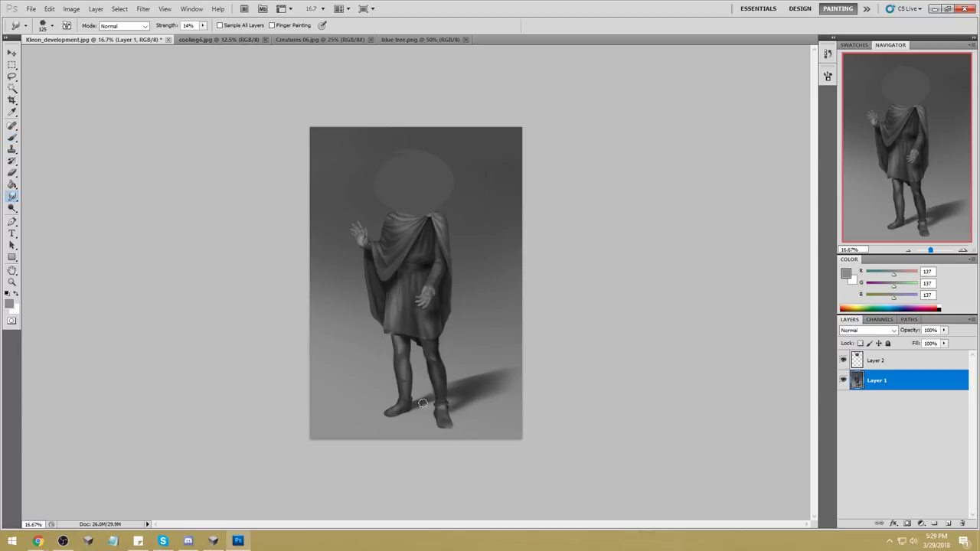
# Step: Shrink the Smudge brush to 45 px and hide Layer 2's grey oval over the face
pyautogui.press('[')
pyautogui.press('[')
pyautogui.press('[')
pyautogui.press('[')
pyautogui.press('[')
pyautogui.press('alt')
pyautogui.press('Left')
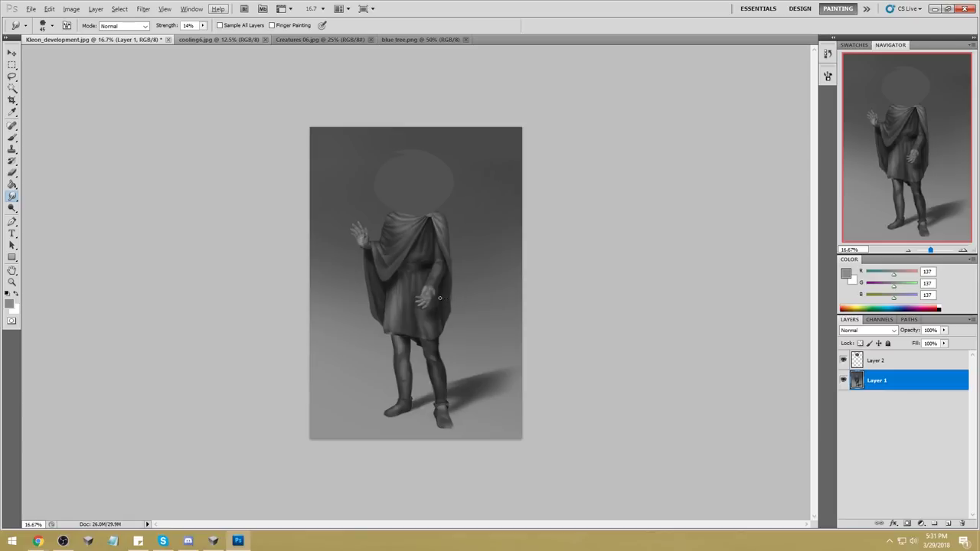
pyautogui.click(844, 360)
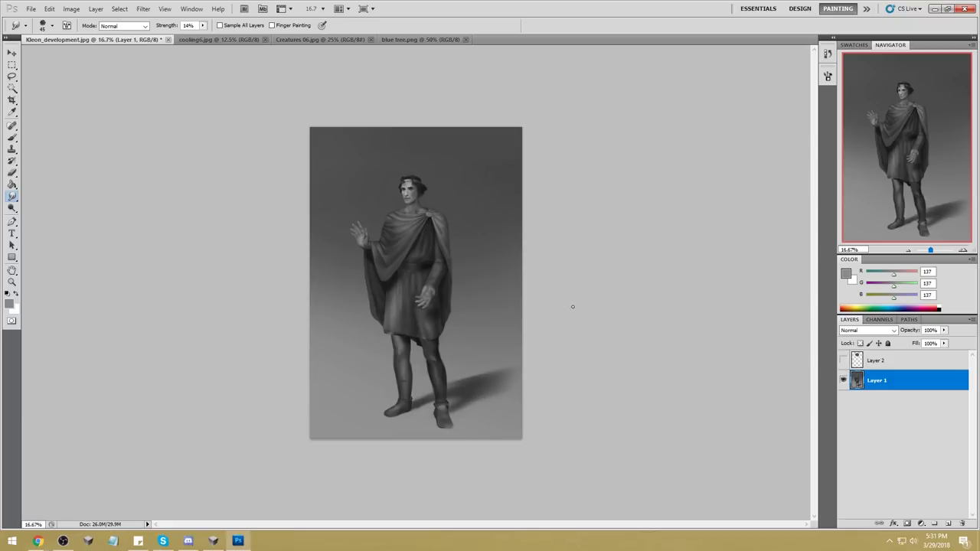
pyautogui.click(844, 361)
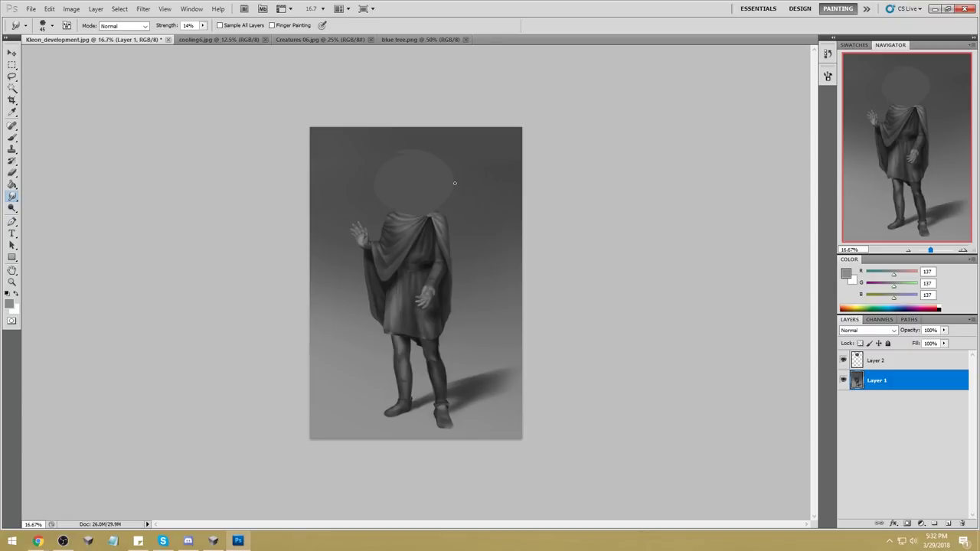
pyautogui.click(843, 361)
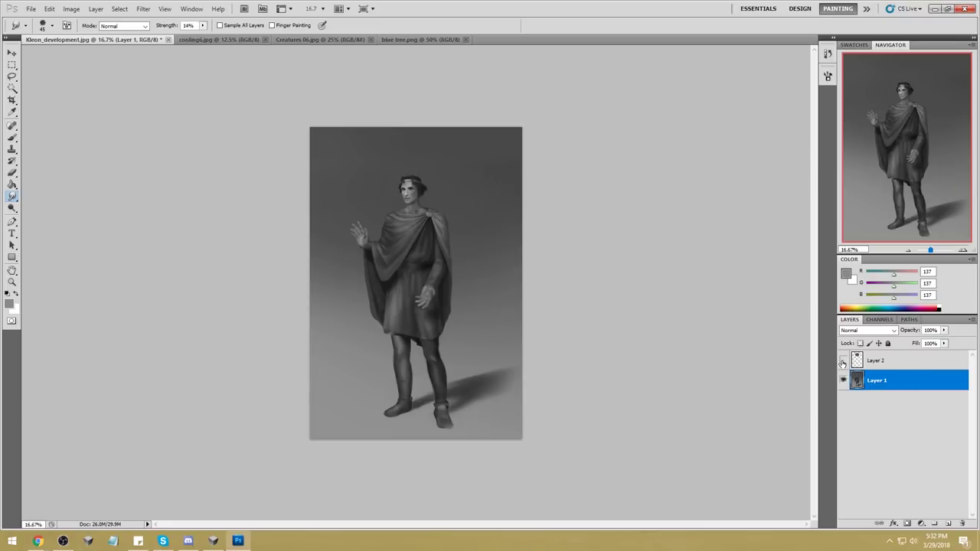
# Step: Lasso the figure's head, checking against Layer 2's grey oval, and copy it to new Layer 3
pyautogui.click(876, 364)
pyautogui.click(888, 380)
pyautogui.press('l')
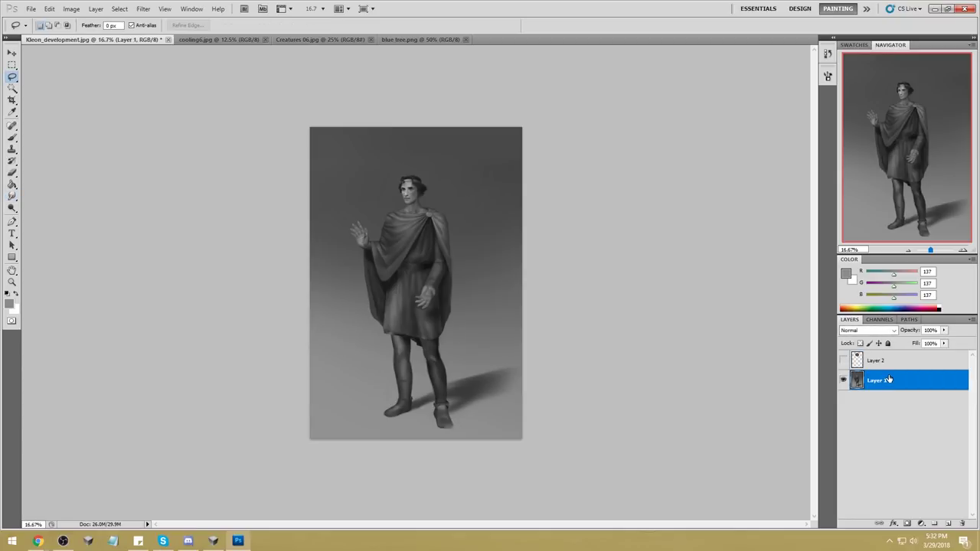
pyautogui.moveTo(435, 163)
pyautogui.mouseDown()
pyautogui.moveTo(391, 193)
pyautogui.moveTo(398, 206)
pyautogui.moveTo(428, 212)
pyautogui.moveTo(444, 183)
pyautogui.moveTo(433, 156)
pyautogui.mouseUp()
pyautogui.click(844, 361)
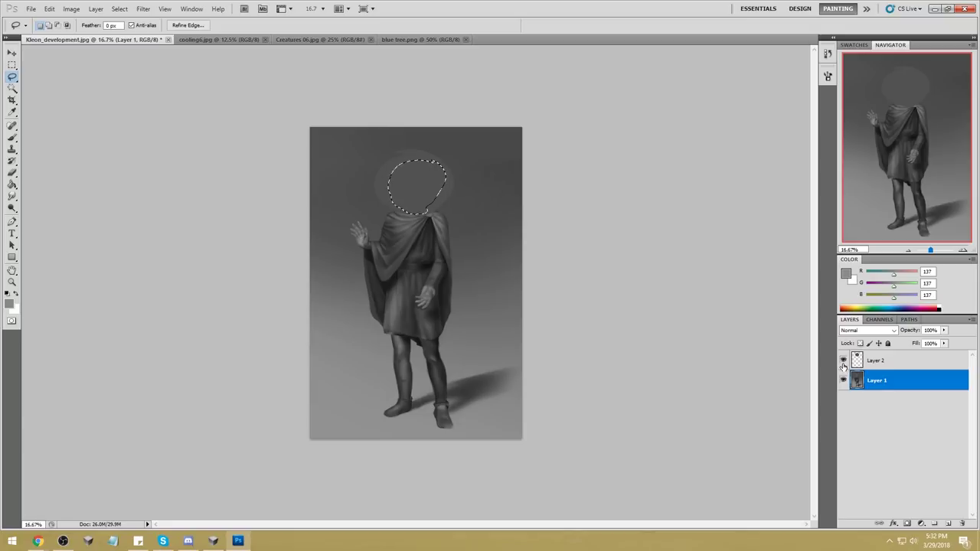
pyautogui.click(843, 362)
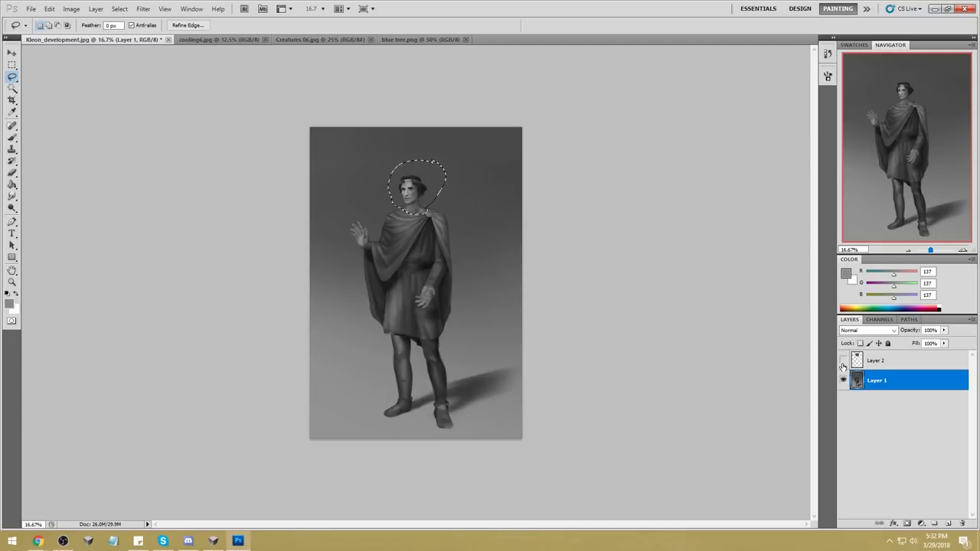
pyautogui.hotkey('ctrl', 'j')
pyautogui.hotkey('ctrl', 't')
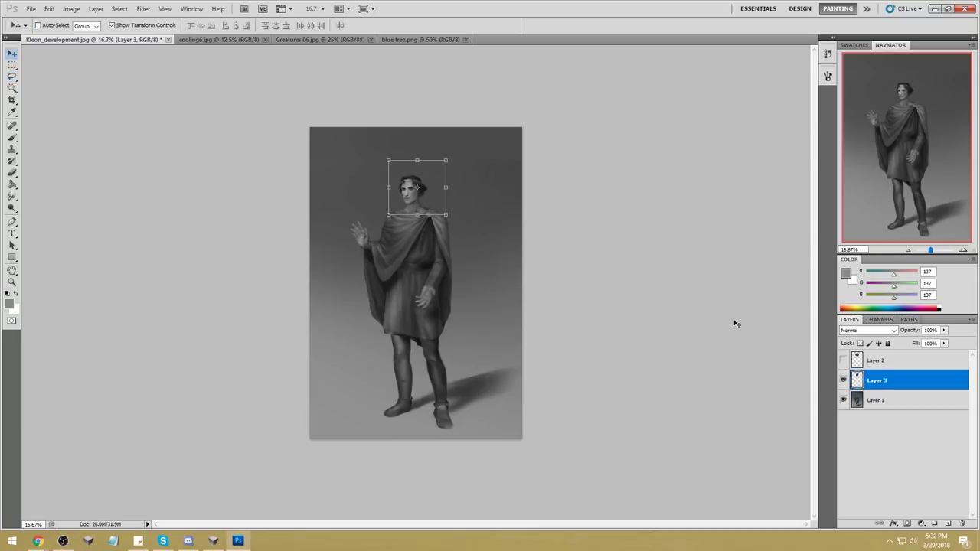
# Step: Scale the copied head up to about 123% and shift it slightly left and down
pyautogui.moveTo(446, 159); pyautogui.dragTo(457, 151)
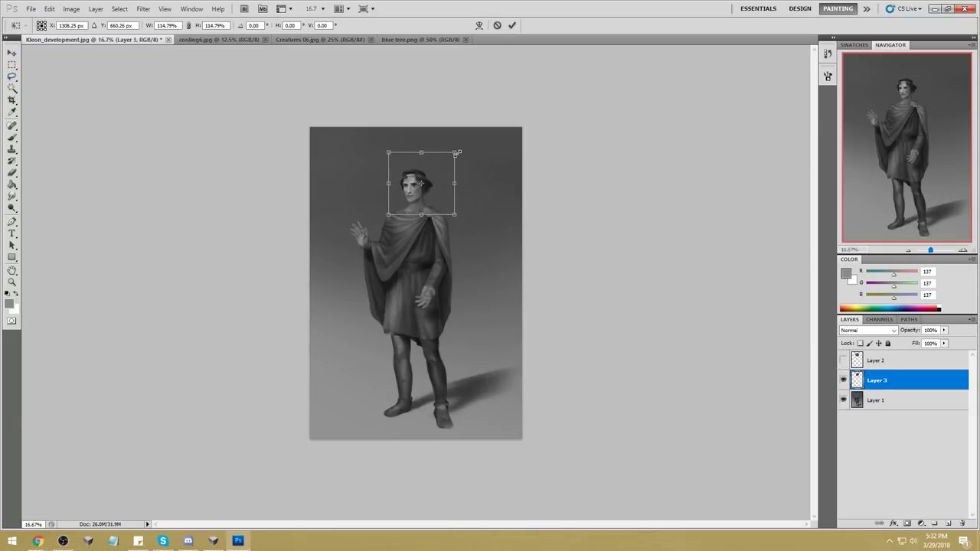
pyautogui.moveTo(413, 202); pyautogui.dragTo(410, 205)
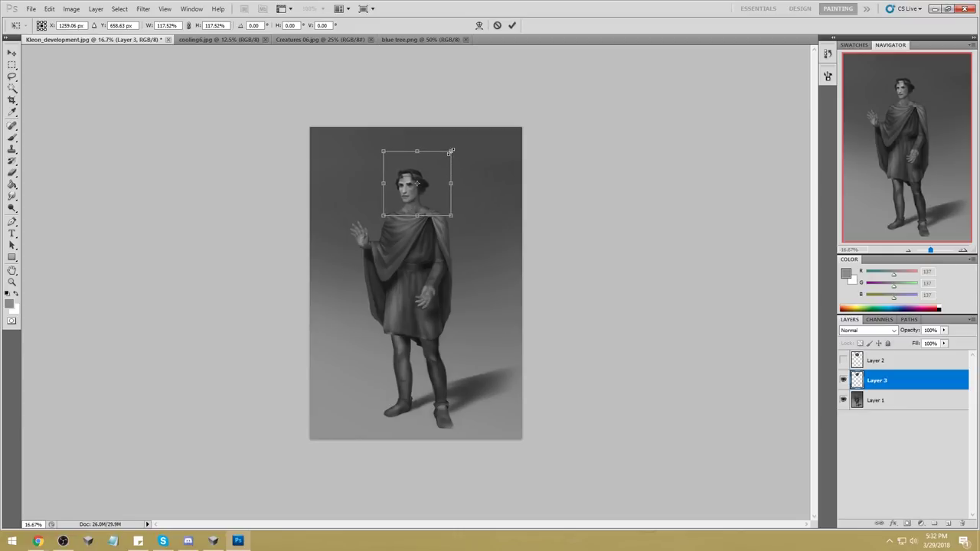
pyautogui.moveTo(451, 152); pyautogui.dragTo(455, 147)
pyautogui.moveTo(409, 199); pyautogui.dragTo(407, 201)
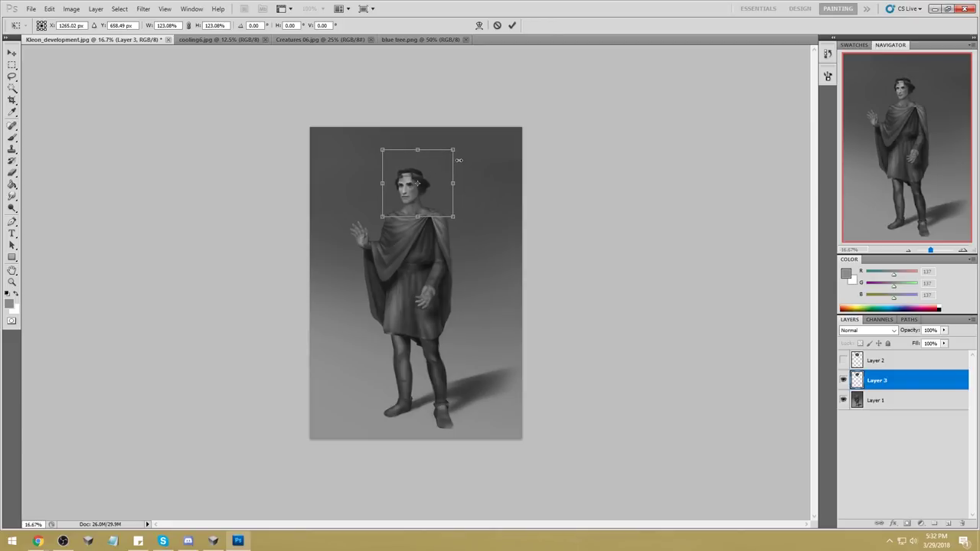
pyautogui.click(513, 26)
# Step: Rescale the head to about 97% and nudge it slightly right and down
pyautogui.press('b')
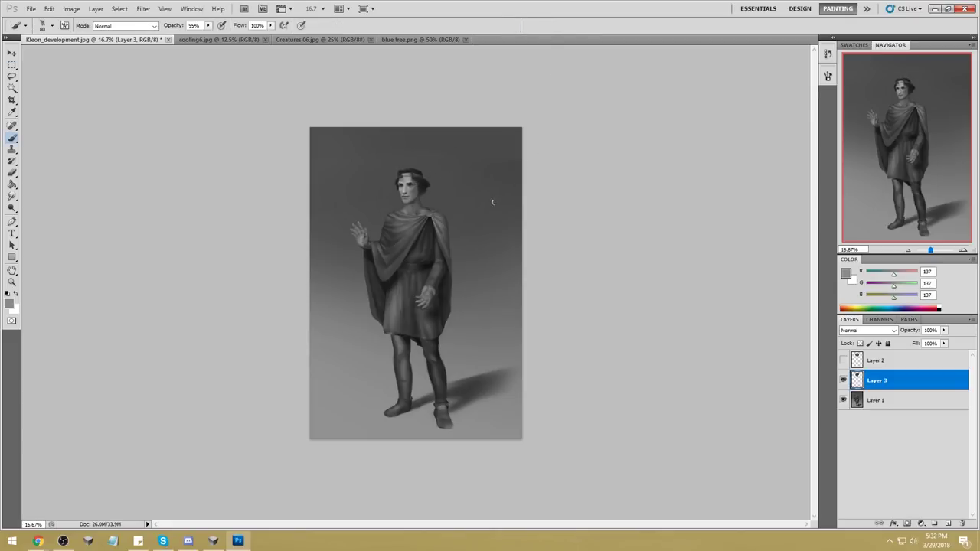
pyautogui.hotkey('ctrl', 't')
pyautogui.moveTo(456, 217); pyautogui.dragTo(461, 213)
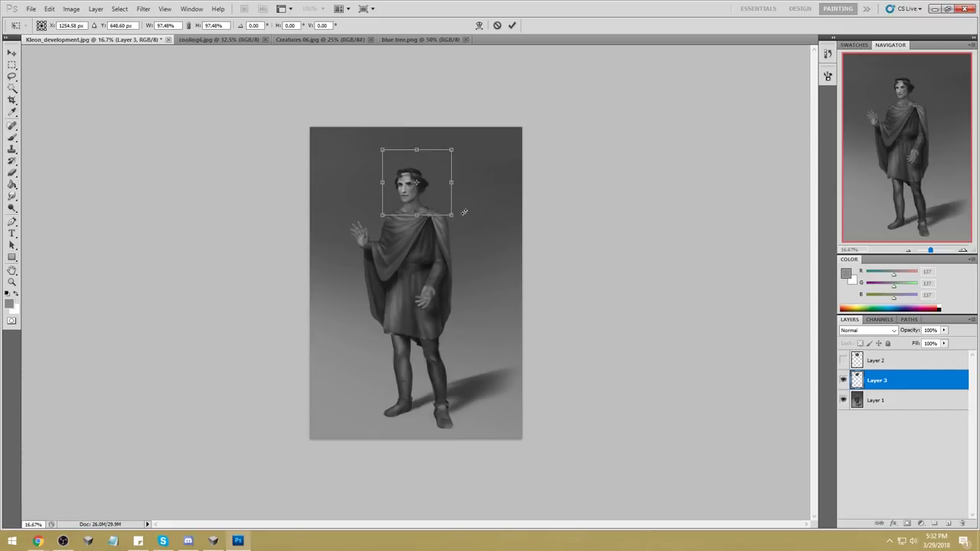
pyautogui.press('Return')
pyautogui.press('v')
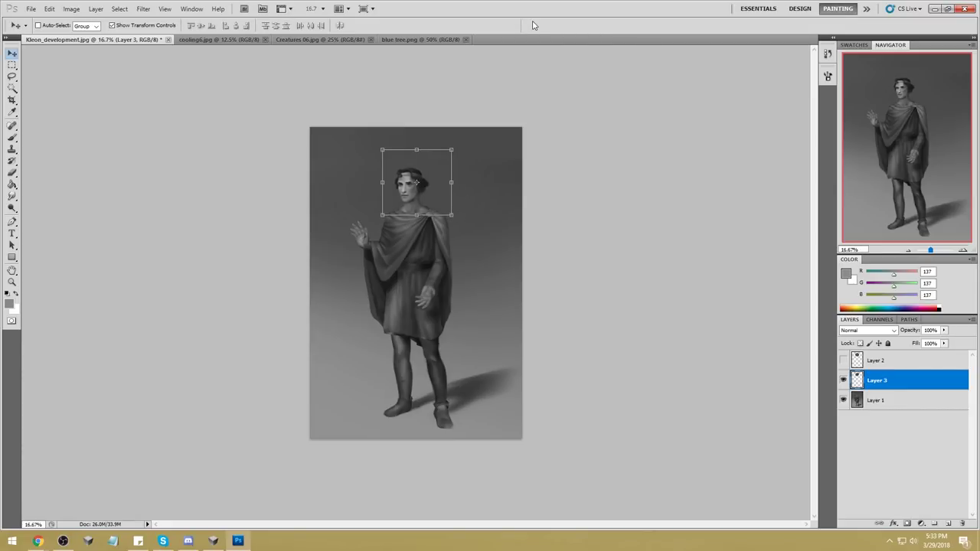
pyautogui.hotkey('shift', 'Down')
pyautogui.hotkey('shift', 'Right')
pyautogui.hotkey('shift', 'Right')
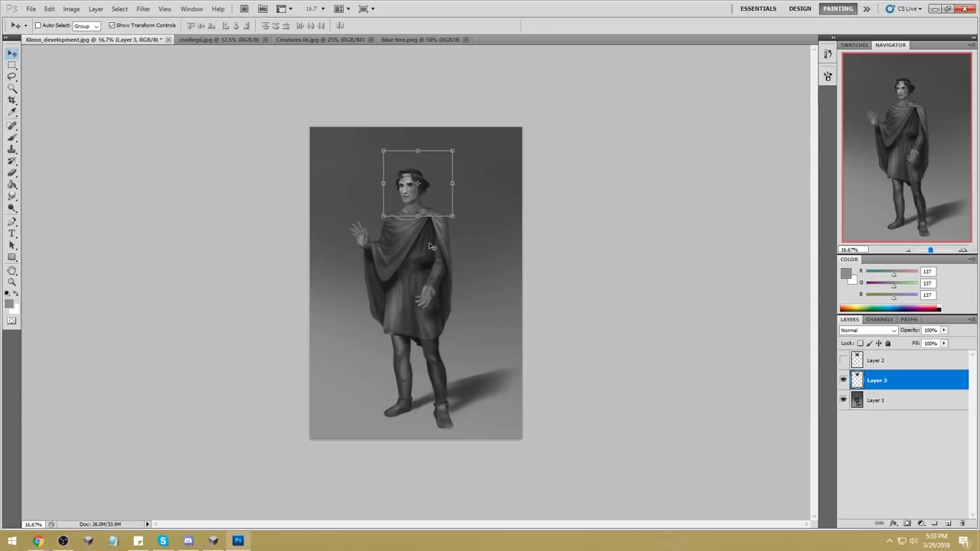
# Step: Compare the enlarged head, then Merge Down Layer 3 into Layer 1
pyautogui.press('b')
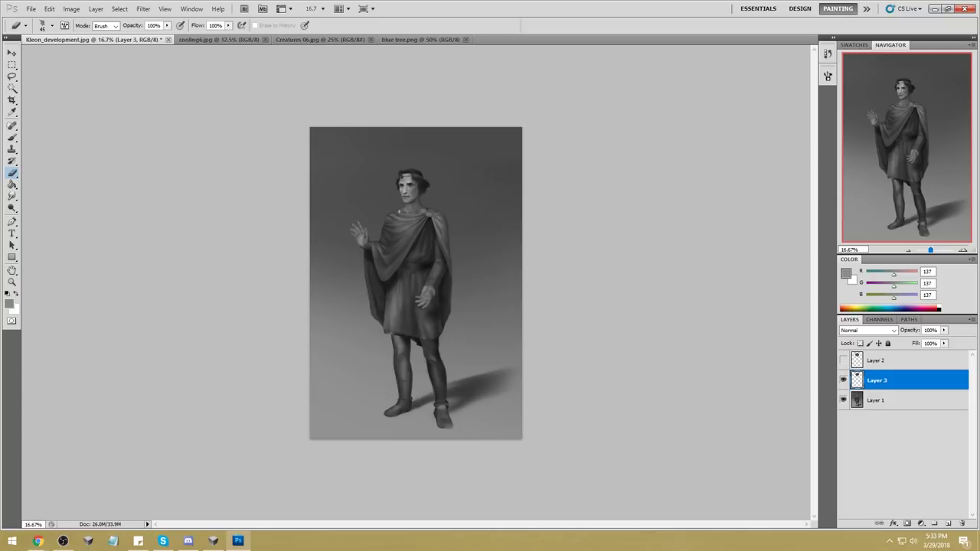
pyautogui.click(843, 380)
pyautogui.click(843, 380)
pyautogui.press('v')
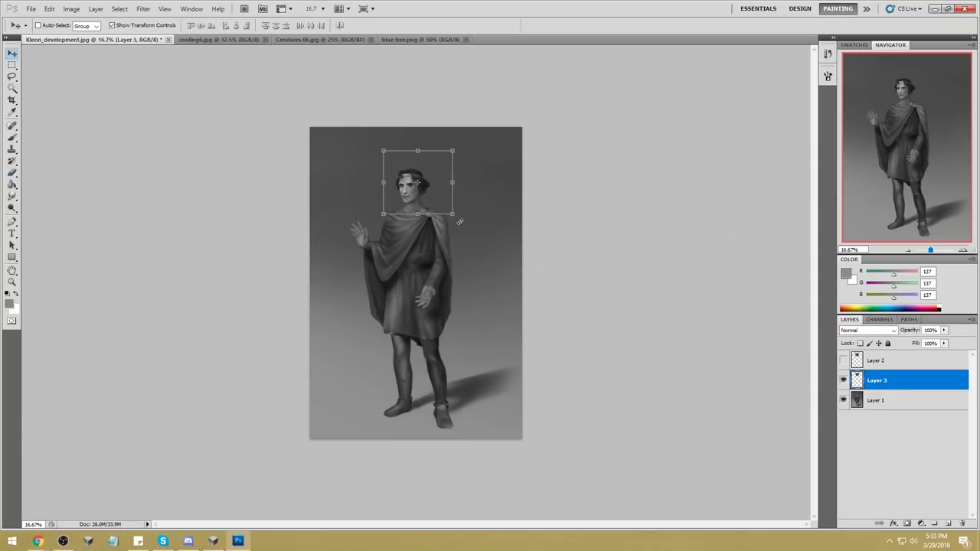
pyautogui.rightClick(902, 387)
pyautogui.click(898, 406)
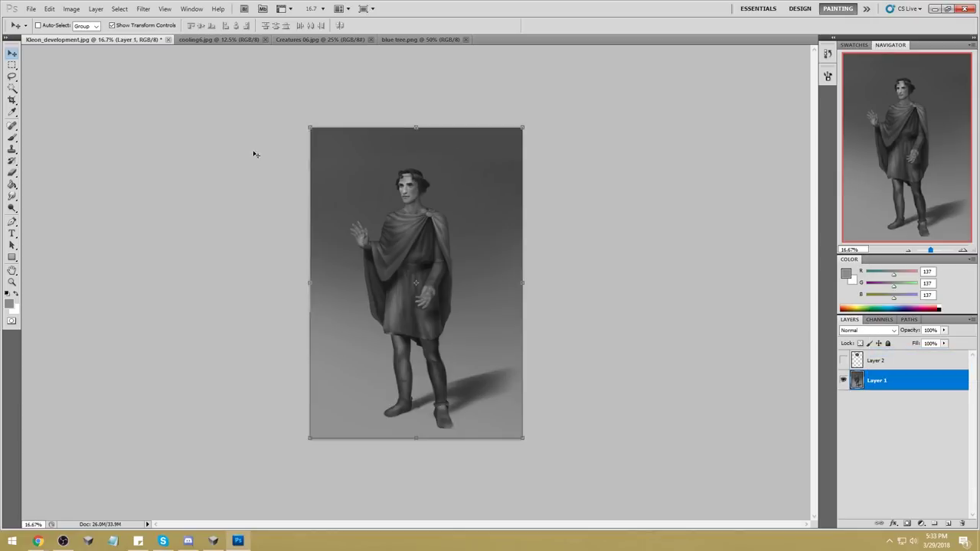
# Step: Magic Wand-select the background beside the head, lowering tolerance to 5, then 2
pyautogui.click(11, 89)
pyautogui.click(361, 170)
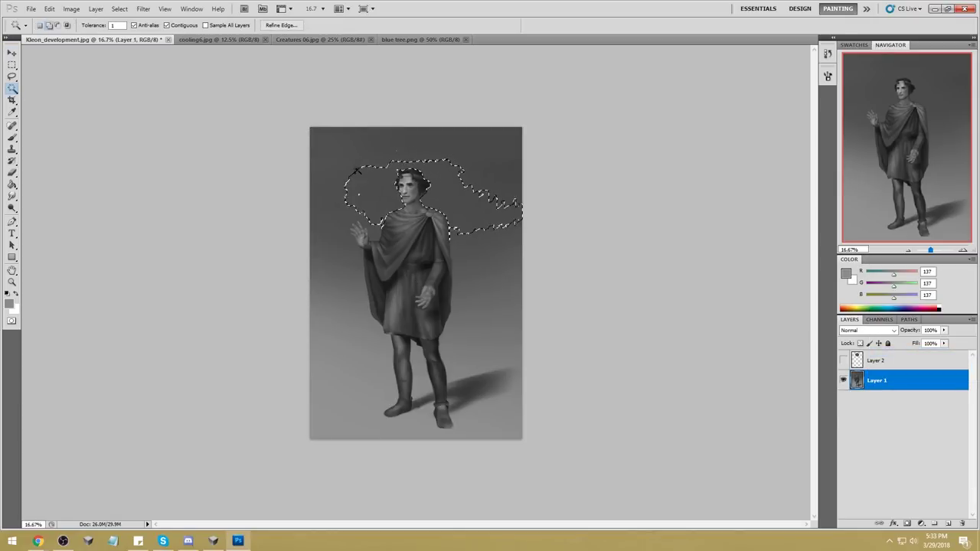
pyautogui.doubleClick(115, 25)
pyautogui.write('5')
pyautogui.click(400, 159)
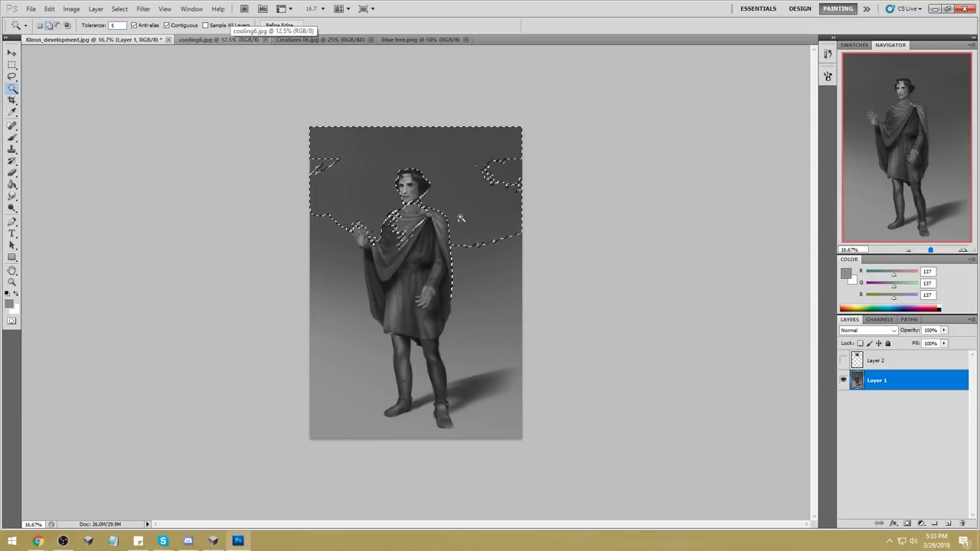
pyautogui.click(440, 153)
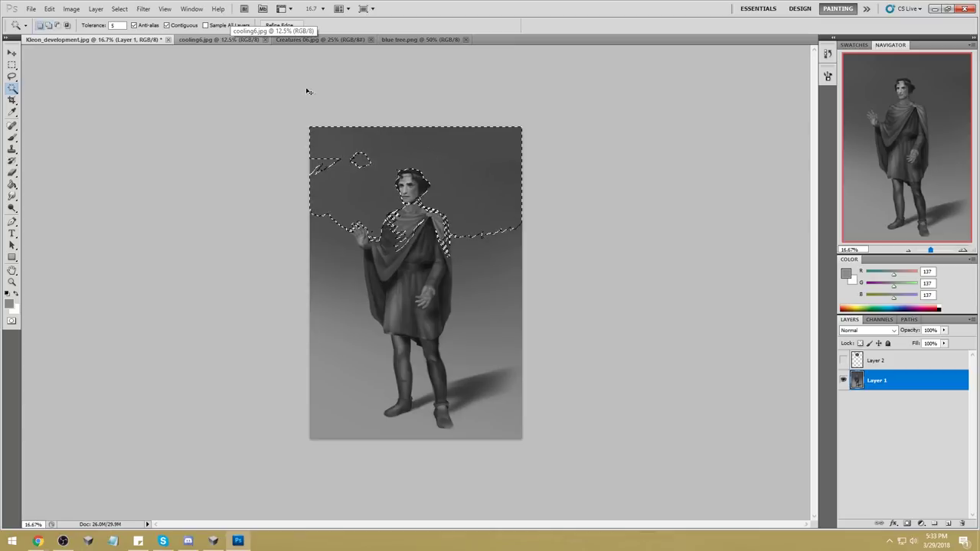
pyautogui.doubleClick(116, 25)
pyautogui.write('2')
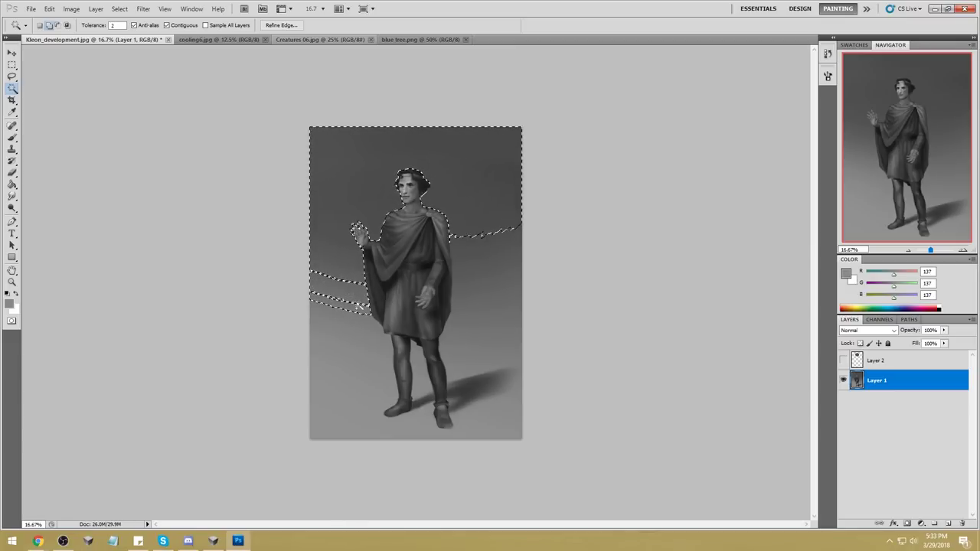
# Step: Extend the selection over the lower-left, feet and right background areas
pyautogui.moveTo(370, 344); pyautogui.dragTo(357, 324)
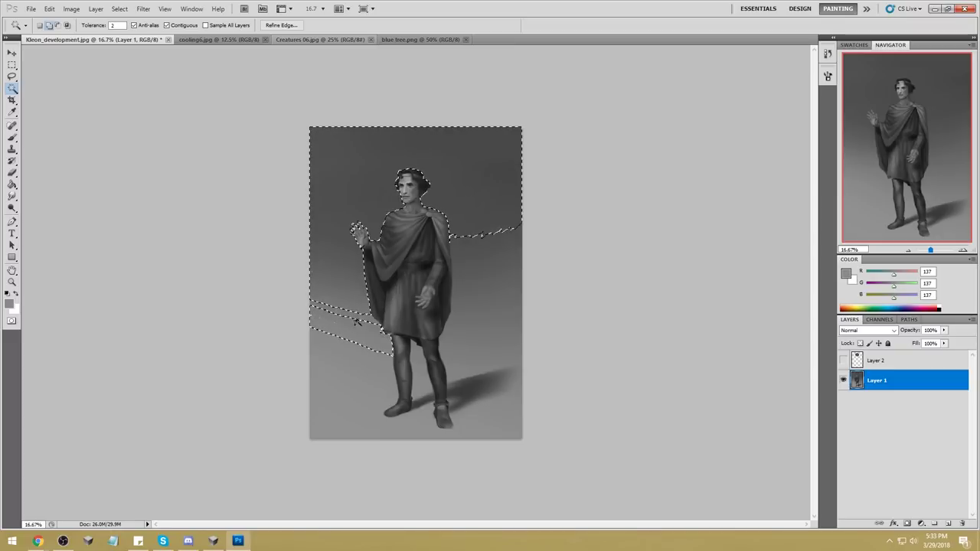
pyautogui.moveTo(365, 371)
pyautogui.mouseDown()
pyautogui.moveTo(388, 397)
pyautogui.moveTo(348, 425)
pyautogui.moveTo(393, 395)
pyautogui.mouseUp()
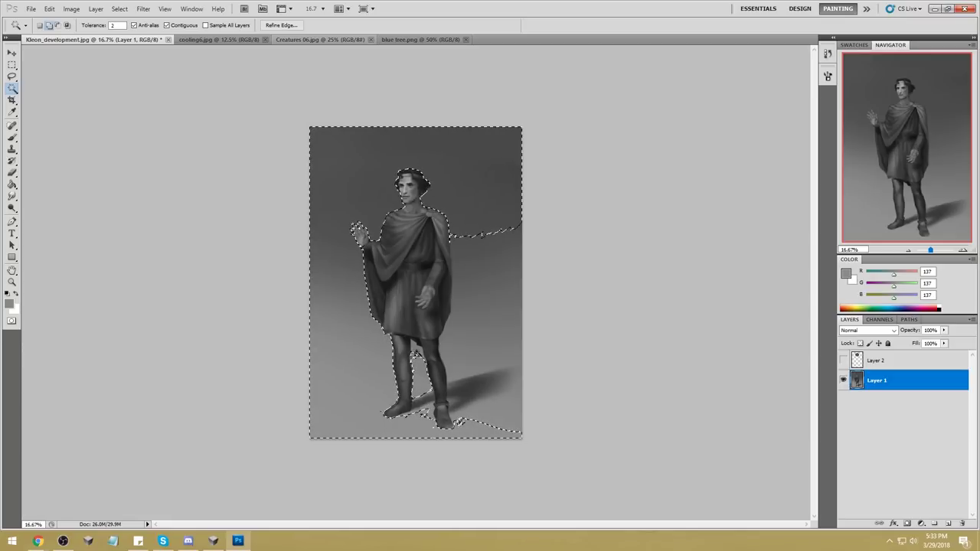
pyautogui.moveTo(462, 351)
pyautogui.mouseDown()
pyautogui.moveTo(496, 345)
pyautogui.moveTo(505, 328)
pyautogui.moveTo(482, 292)
pyautogui.moveTo(485, 279)
pyautogui.mouseUp()
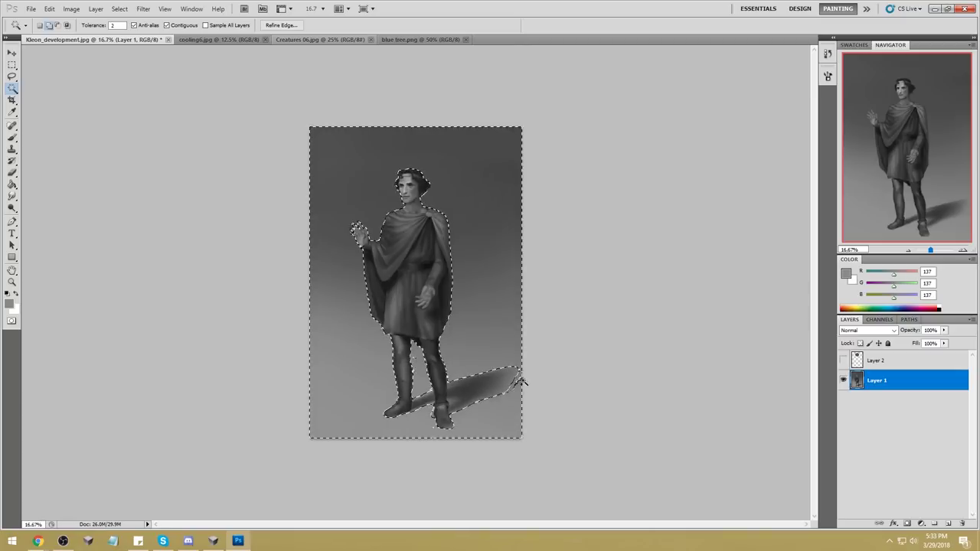
pyautogui.press('Delete')
pyautogui.hotkey('ctrl', 'z')
pyautogui.press('shift')
# Step: Add a new empty Layer 3 above Layer 1 and pick gray 115 as fill color
pyautogui.click(948, 523)
pyautogui.press('g')
pyautogui.keyDown('alt'); pyautogui.click(492, 278); pyautogui.keyUp('alt')
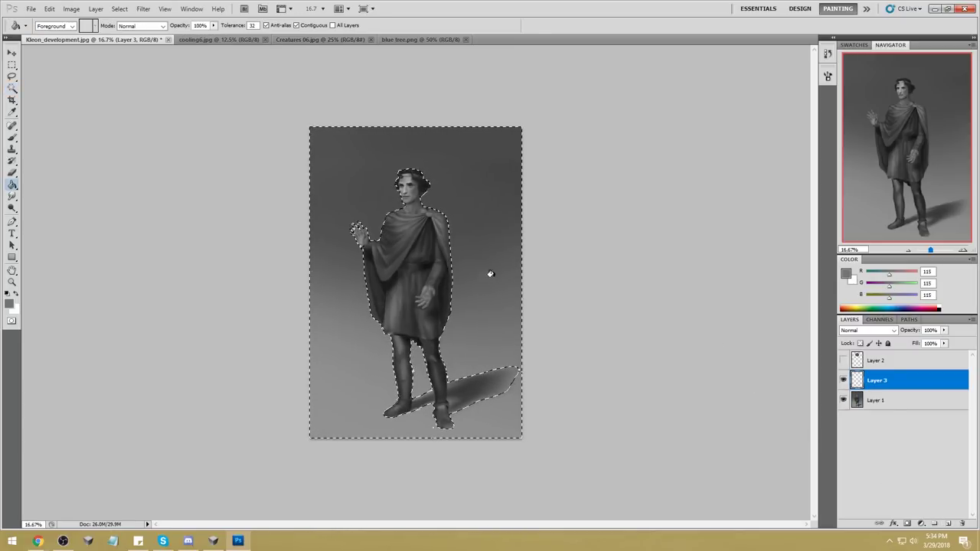
# Step: Fill the selected background on Layer 3 with flat gray 115 and deselect
pyautogui.click(492, 278)
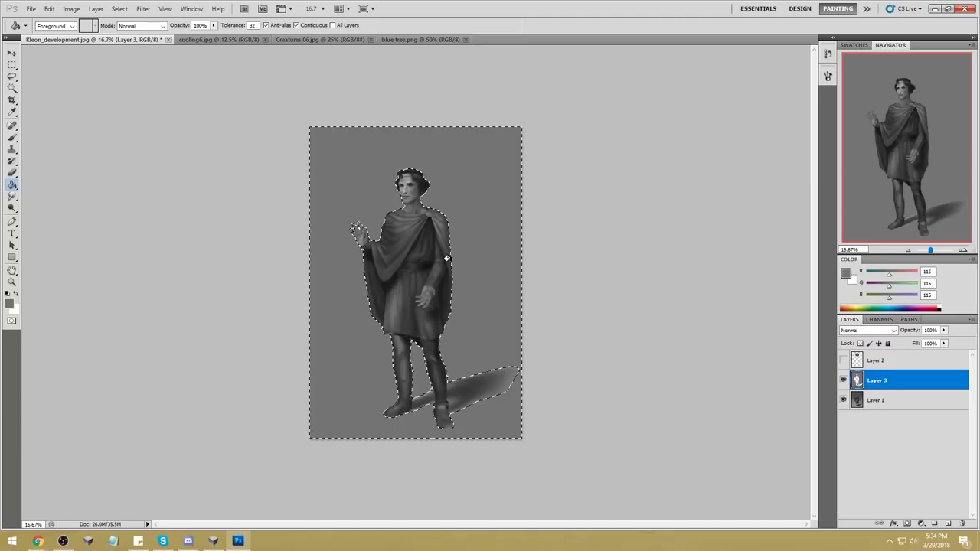
pyautogui.press('m')
pyautogui.rightClick(464, 255)
pyautogui.click(515, 261)
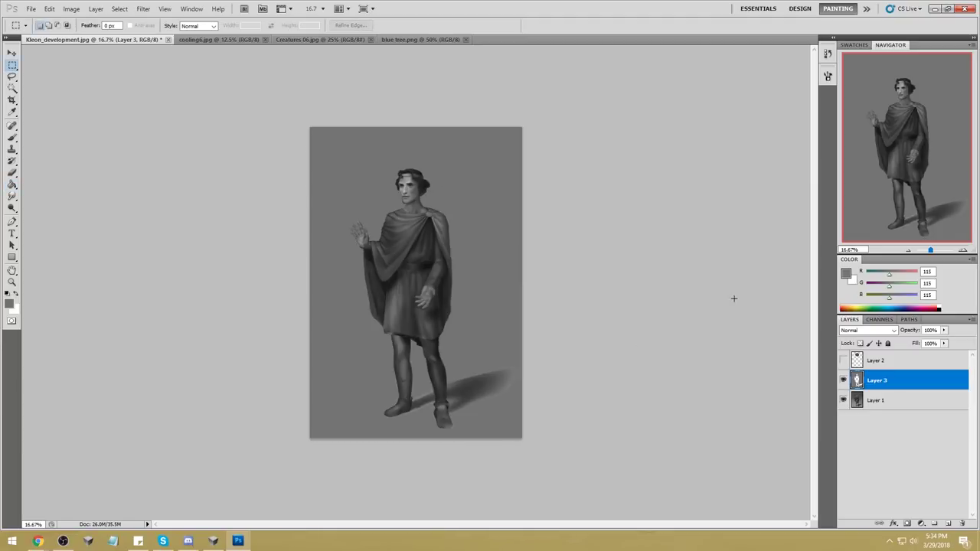
# Step: Raise the gray's Lightness in Hue/Saturation and lock Layer 3's transparent pixels
pyautogui.hotkey('ctrl', 'u')
pyautogui.moveTo(780, 363); pyautogui.dragTo(793, 367)
pyautogui.click(881, 253)
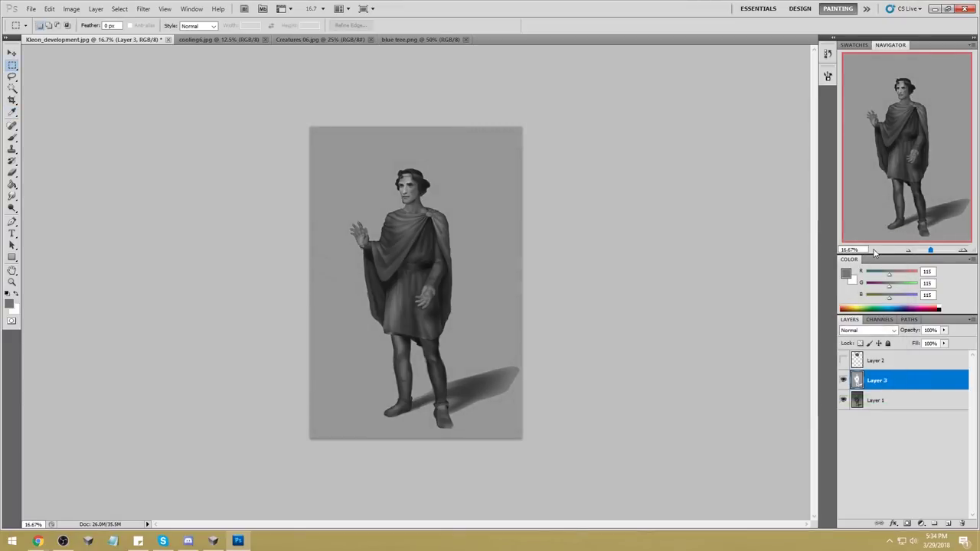
pyautogui.click(844, 380)
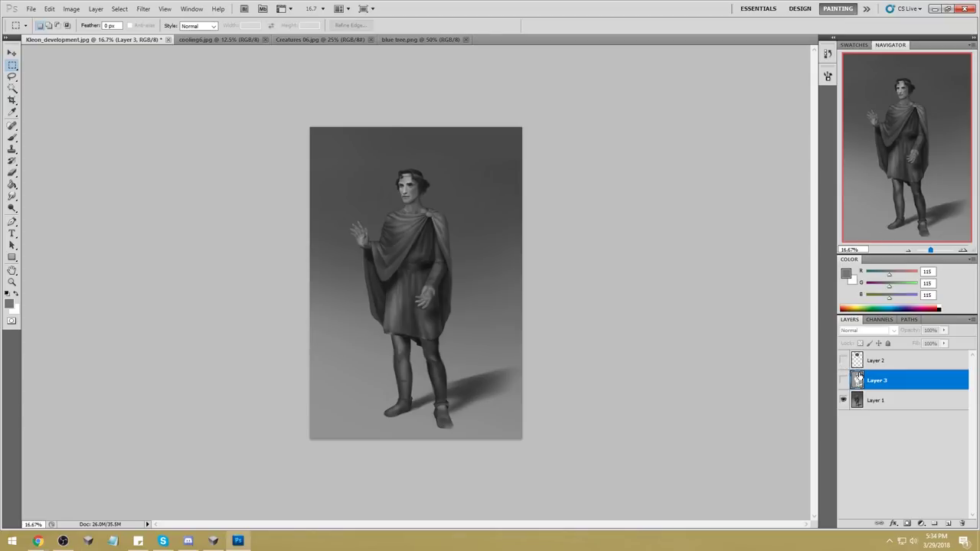
pyautogui.click(844, 381)
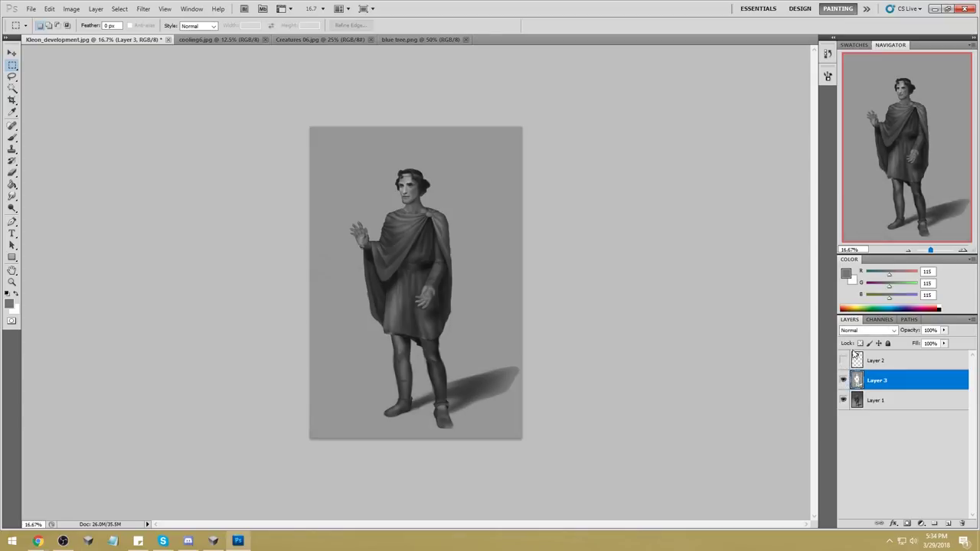
pyautogui.press('g')
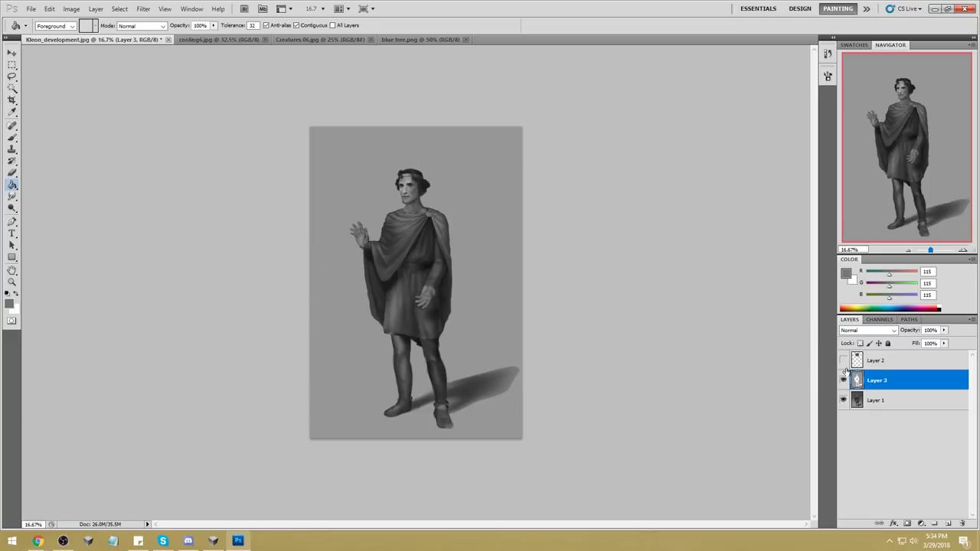
pyautogui.click(861, 343)
pyautogui.hotkey('shift', 'g')
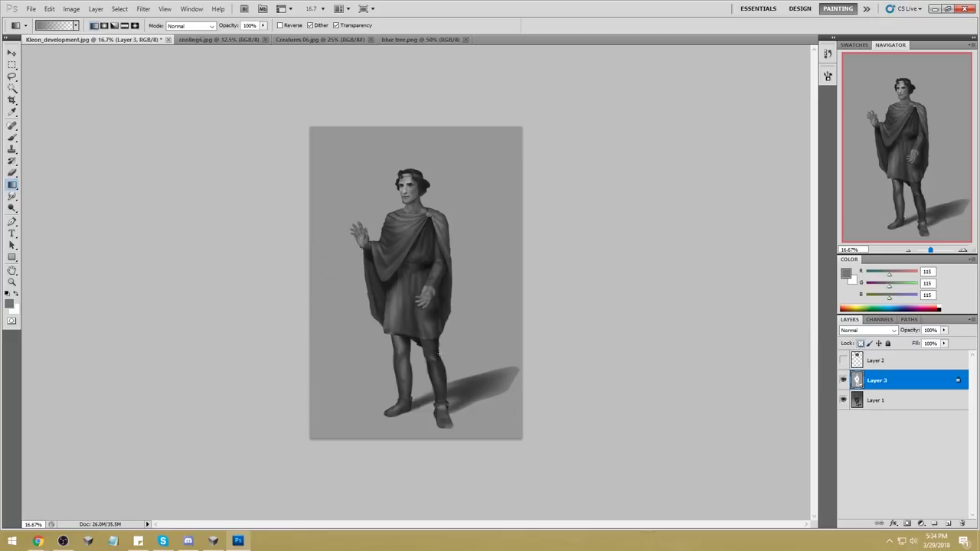
# Step: Try several dark gradients across the gray background, undoing each one
pyautogui.keyDown('alt'); pyautogui.click(480, 386); pyautogui.keyUp('alt')
pyautogui.moveTo(507, 463); pyautogui.dragTo(464, 230)
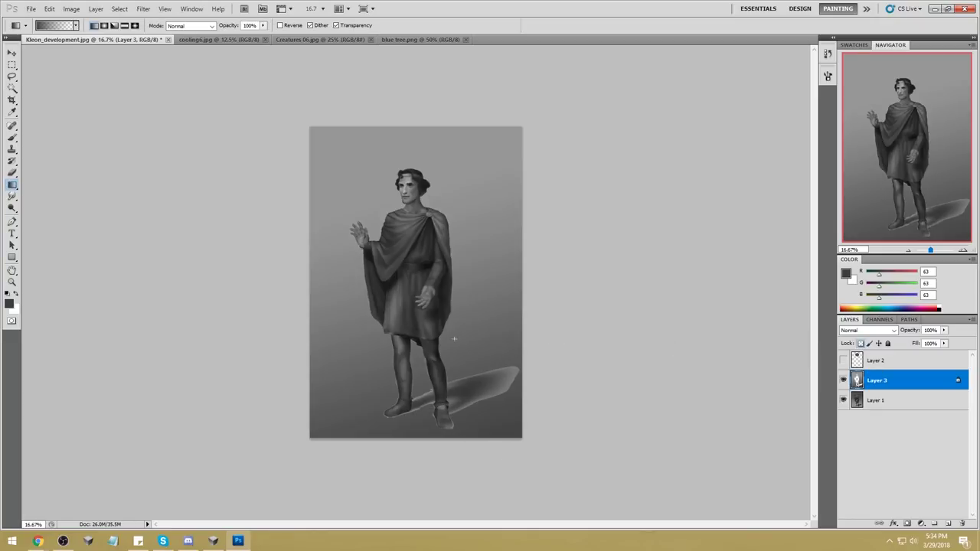
pyautogui.hotkey('ctrl', 'z')
pyautogui.moveTo(424, 463); pyautogui.dragTo(419, 253)
pyautogui.hotkey('ctrl', 'z')
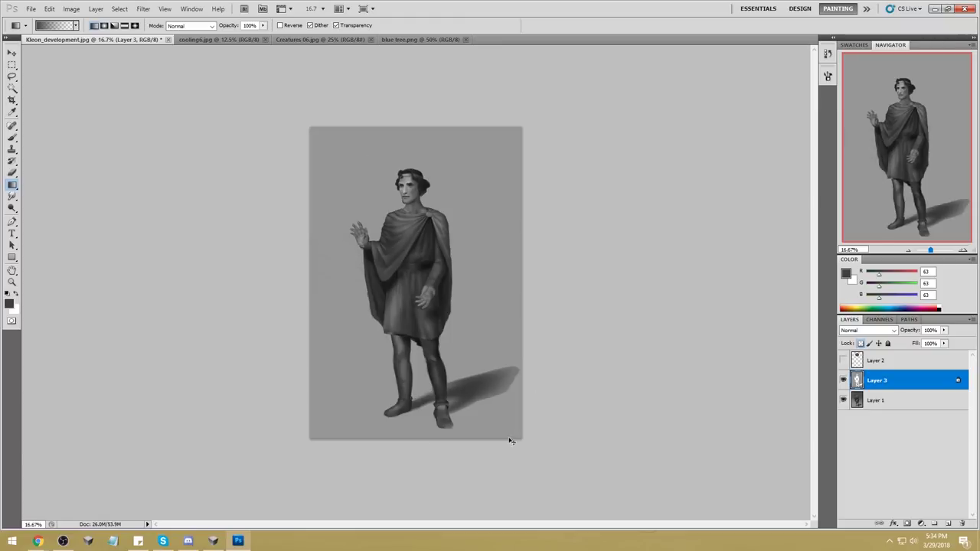
pyautogui.moveTo(559, 380); pyautogui.dragTo(426, 160)
pyautogui.hotkey('ctrl', 'z')
pyautogui.moveTo(552, 460); pyautogui.dragTo(460, 253)
pyautogui.moveTo(280, 92); pyautogui.dragTo(468, 192)
pyautogui.hotkey('ctrl', 'z')
pyautogui.moveTo(434, 82); pyautogui.dragTo(459, 232)
pyautogui.hotkey('ctrl', 'z')
pyautogui.hotkey('ctrl', 'alt', 'z')
pyautogui.moveTo(416, 465); pyautogui.dragTo(411, 120)
pyautogui.moveTo(477, 434); pyautogui.dragTo(444, 183)
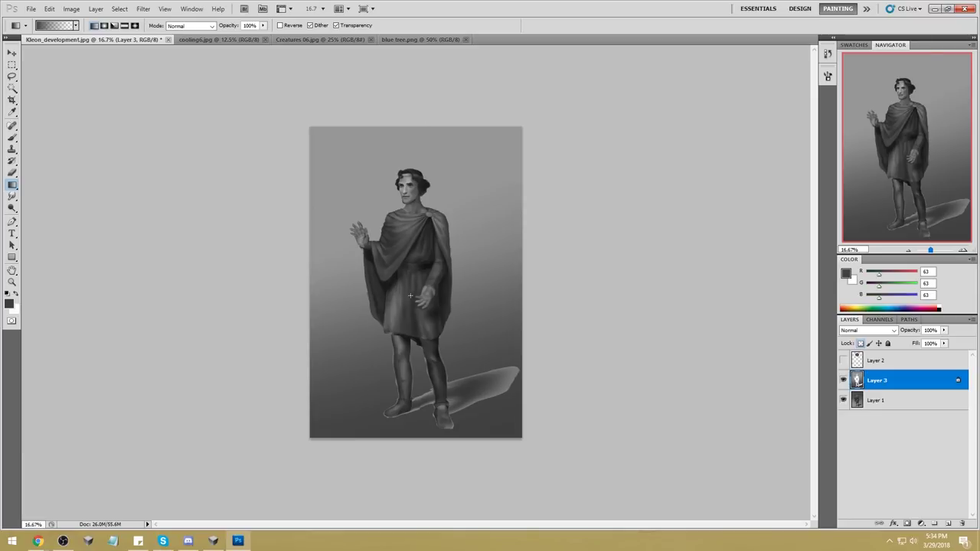
pyautogui.hotkey('ctrl', 'z')
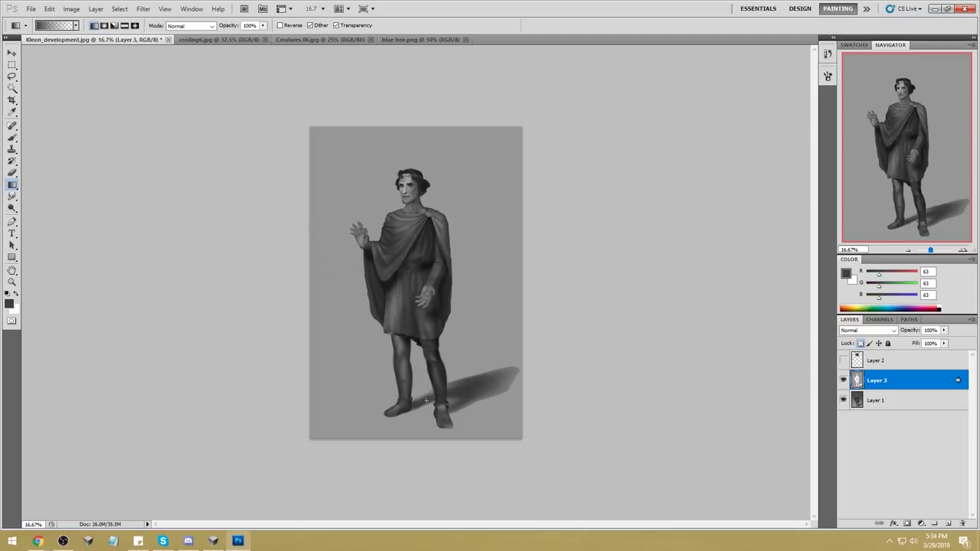
# Step: Compare the figure and gray layers, then merge the gray Layer 3 into Layer 1
pyautogui.click(843, 401)
pyautogui.click(843, 401)
pyautogui.click(843, 380)
pyautogui.click(843, 380)
pyautogui.click(843, 380)
pyautogui.click(843, 380)
pyautogui.rightClick(893, 381)
pyautogui.click(903, 349)
# Step: Check Layer 2's content and delete it to the trash
pyautogui.click(843, 361)
pyautogui.click(843, 361)
pyautogui.moveTo(893, 361); pyautogui.dragTo(962, 524)
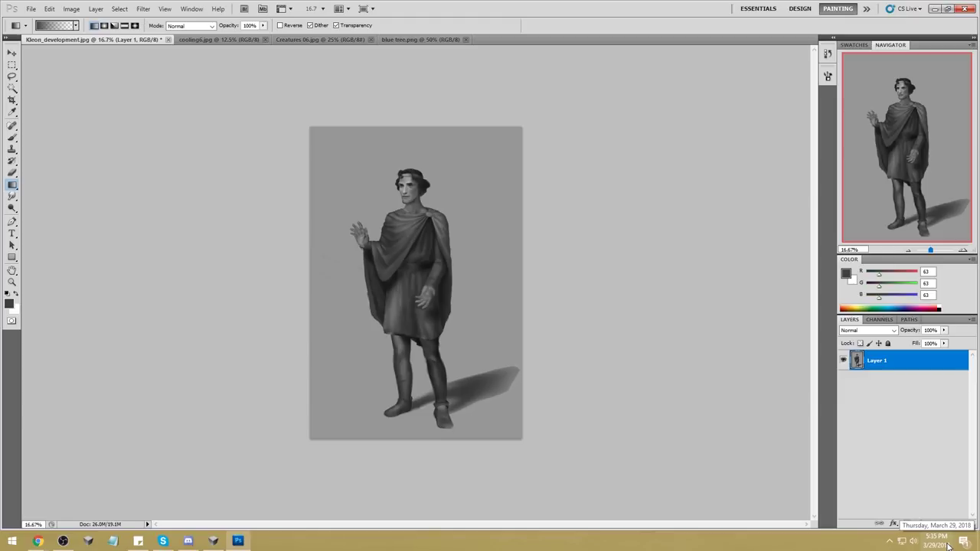
# Step: Revert to the original file snapshot and paste the retouched image in place, flipped horizontally
pyautogui.hotkey('ctrl', 'shift', 'h')
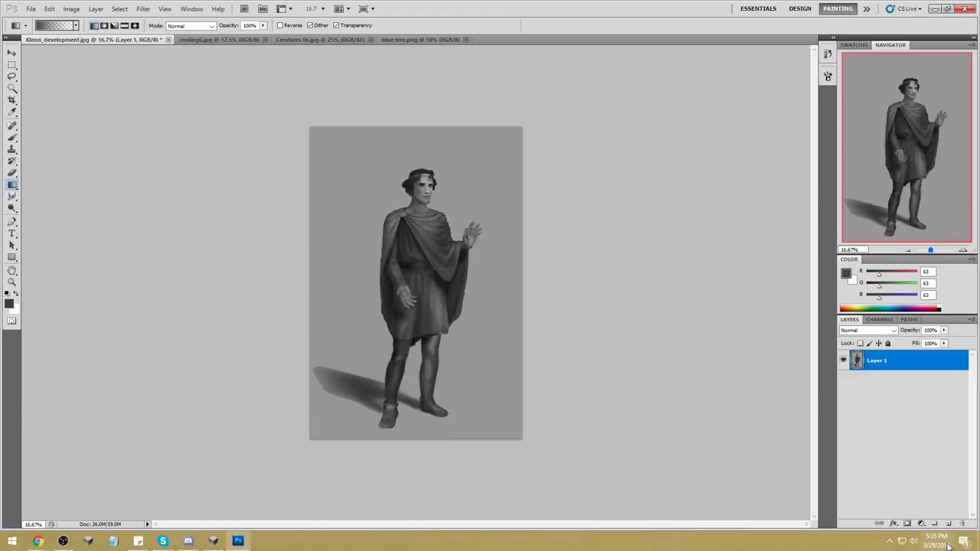
pyautogui.hotkey('ctrl', 'a')
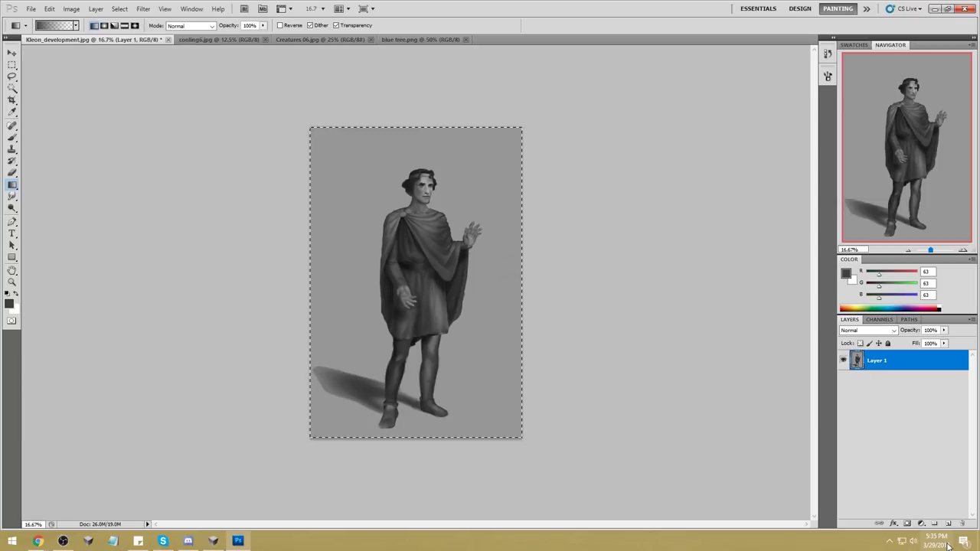
pyautogui.click(828, 53)
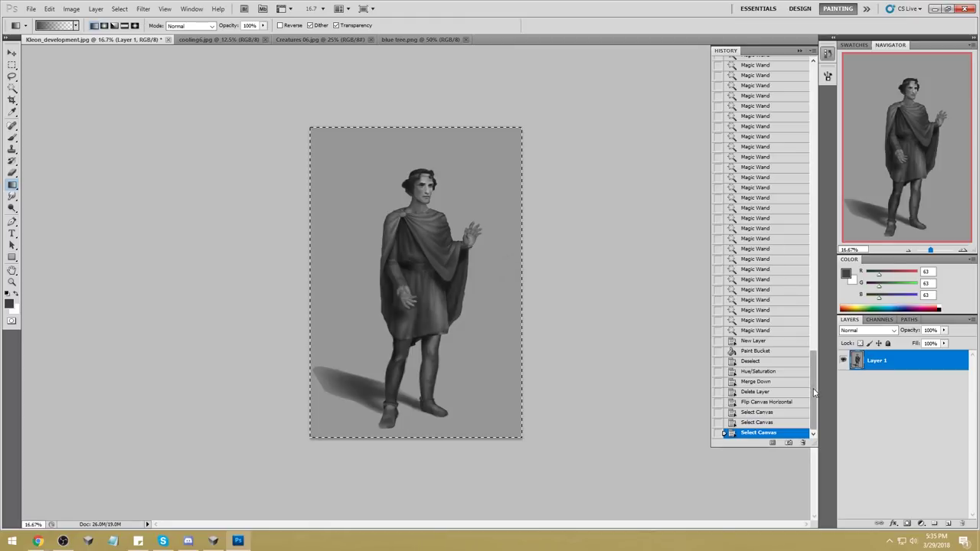
pyautogui.moveTo(814, 392); pyautogui.dragTo(796, 153)
pyautogui.click(769, 65)
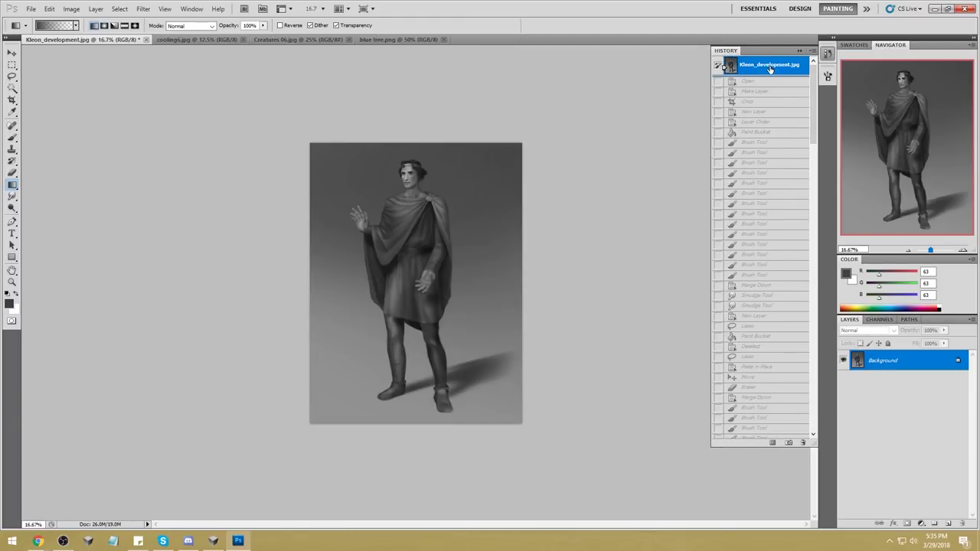
pyautogui.hotkey('ctrl', 'shift', 'v')
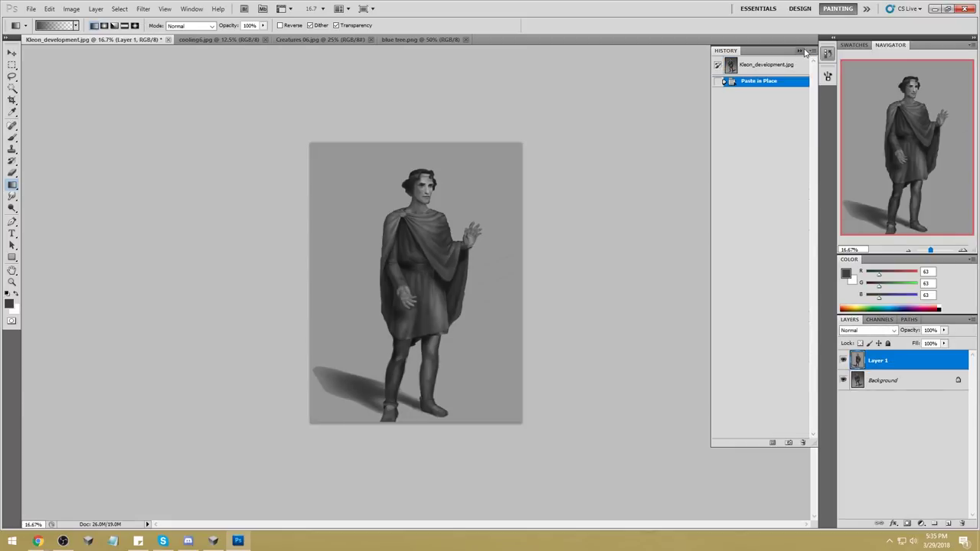
pyautogui.click(801, 52)
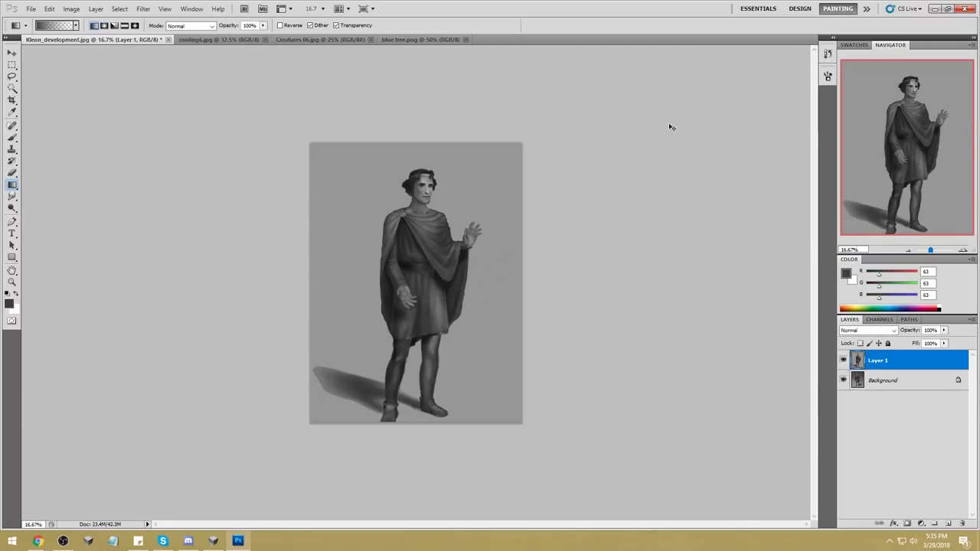
pyautogui.hotkey('ctrl', 'shift', 'h')
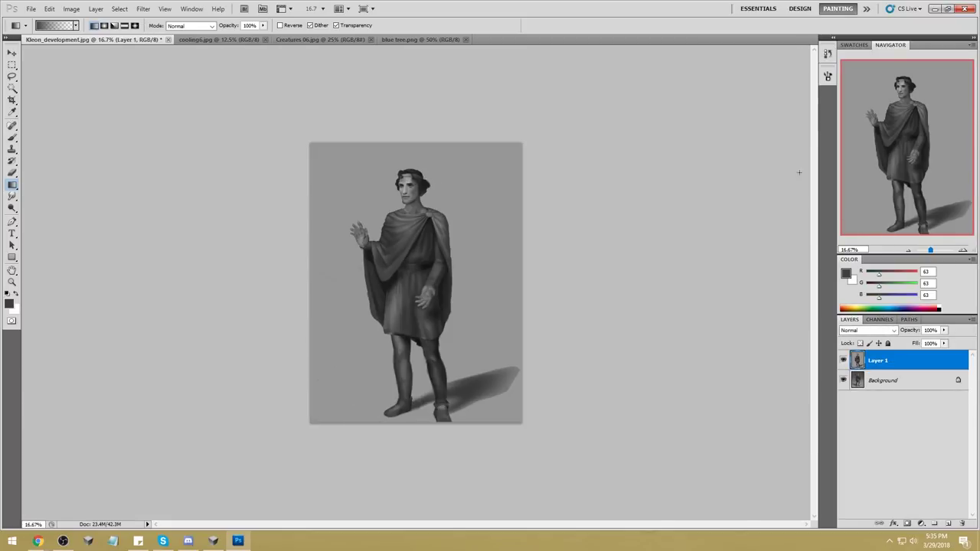
# Step: Compare the pasted layer with the original, delete it, and paste the retouch again
pyautogui.click(843, 362)
pyautogui.press('alt')
pyautogui.click(844, 361)
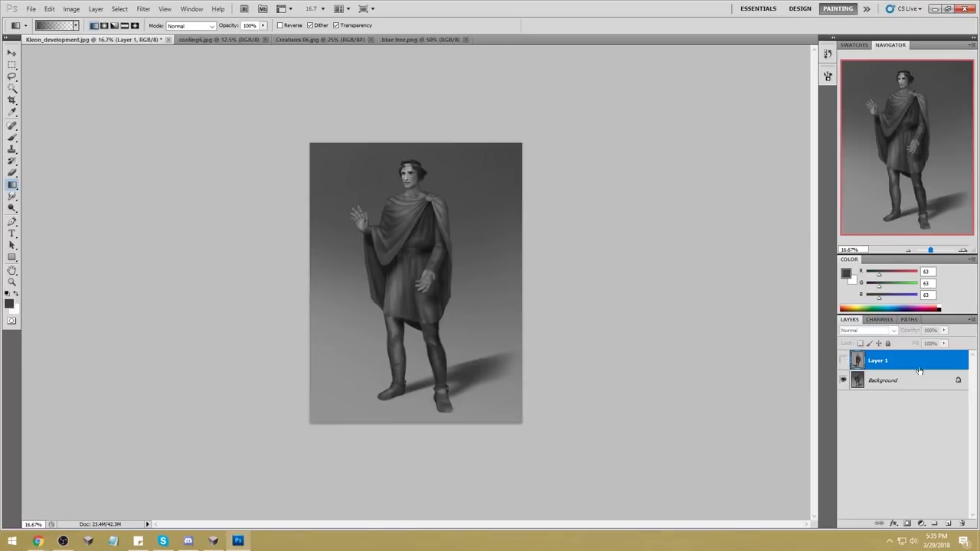
pyautogui.click(962, 524)
pyautogui.hotkey('ctrl', 'alt', 'z')
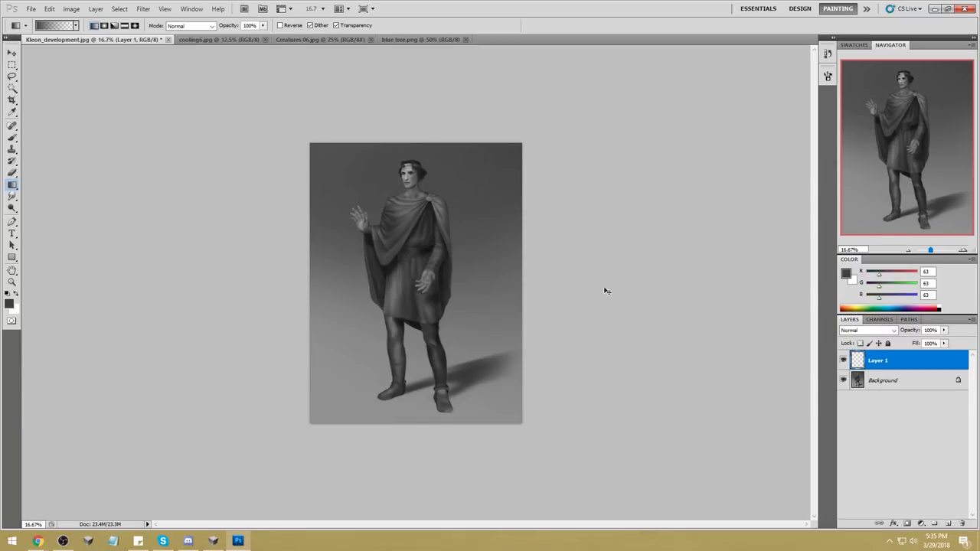
pyautogui.hotkey('ctrl', 'alt', 'z')
# Step: Flip the pasted layer horizontally with Free Transform and raise it to align the figure
pyautogui.press('v')
pyautogui.hotkey('ctrl', 't')
pyautogui.rightClick(464, 253)
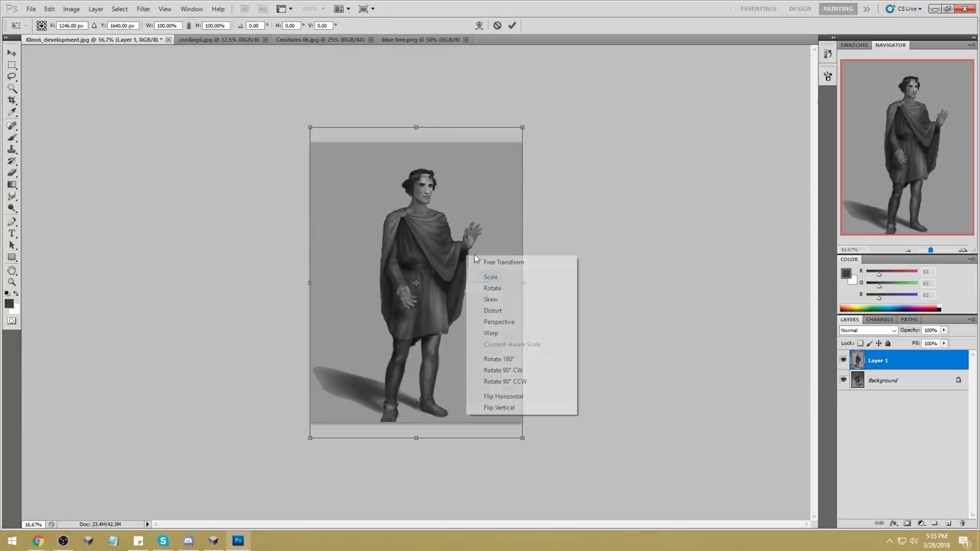
pyautogui.click(521, 397)
pyautogui.moveTo(435, 265); pyautogui.dragTo(431, 254)
pyautogui.click(512, 26)
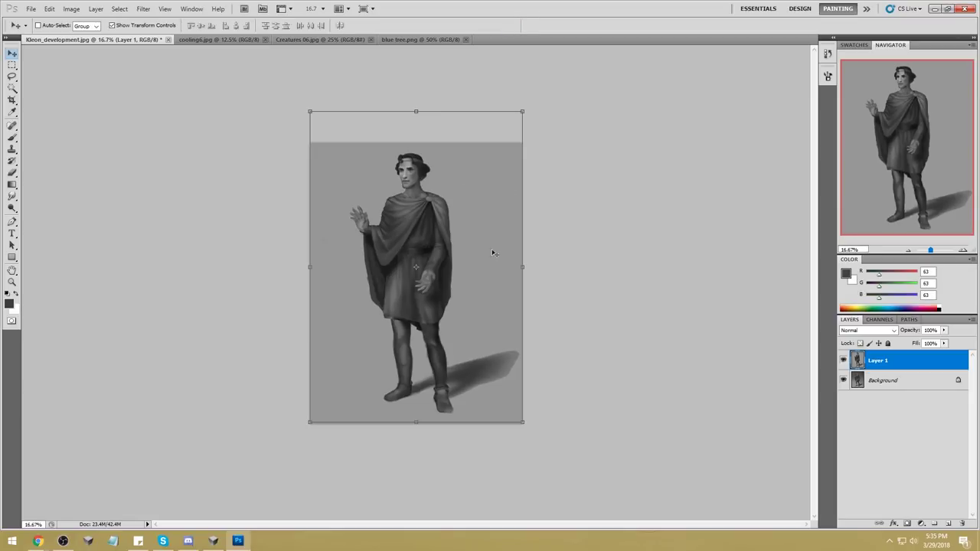
# Step: Crop to extend the canvas upward and check Layer 1 covers the new top strip
pyautogui.press('c')
pyautogui.moveTo(701, 105); pyautogui.dragTo(306, 426)
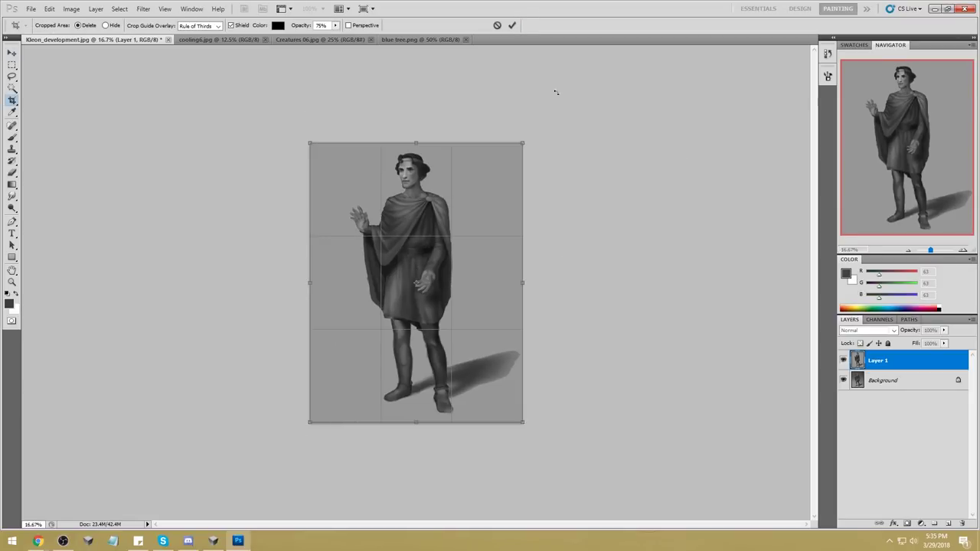
pyautogui.moveTo(437, 136); pyautogui.dragTo(437, 103)
pyautogui.click(512, 25)
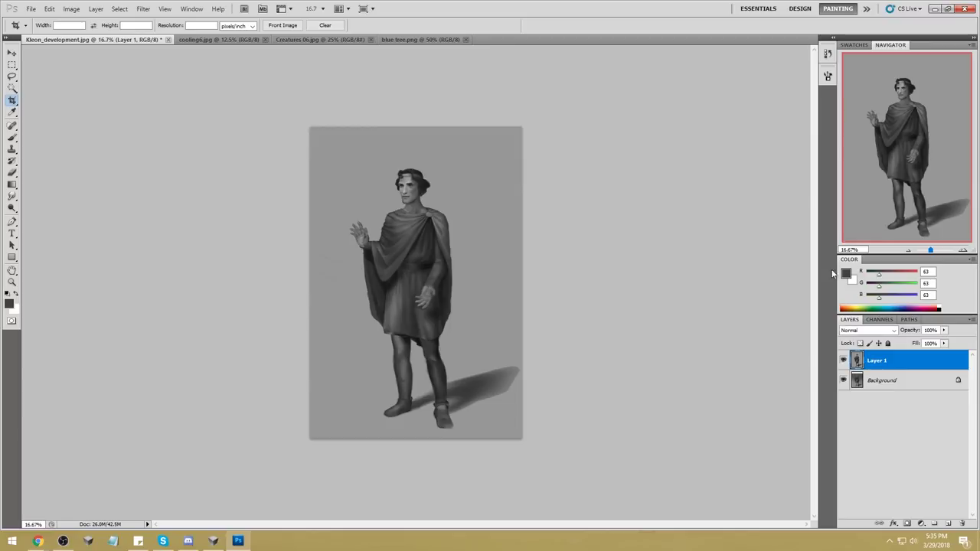
pyautogui.click(843, 360)
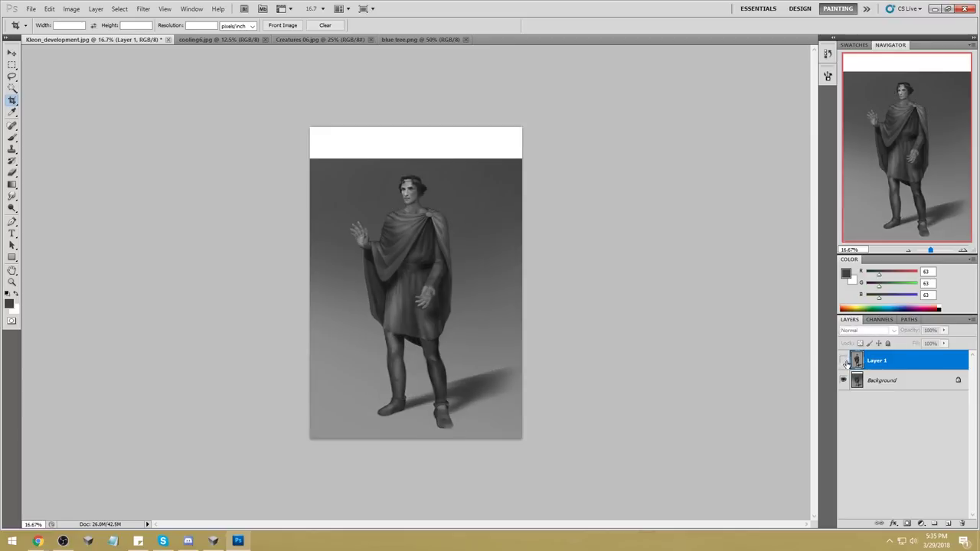
pyautogui.click(844, 361)
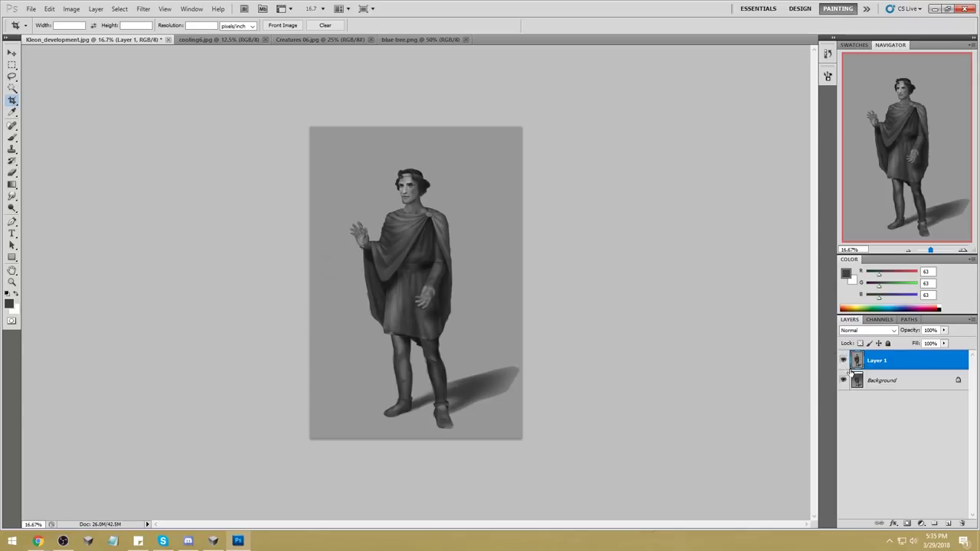
pyautogui.click(844, 363)
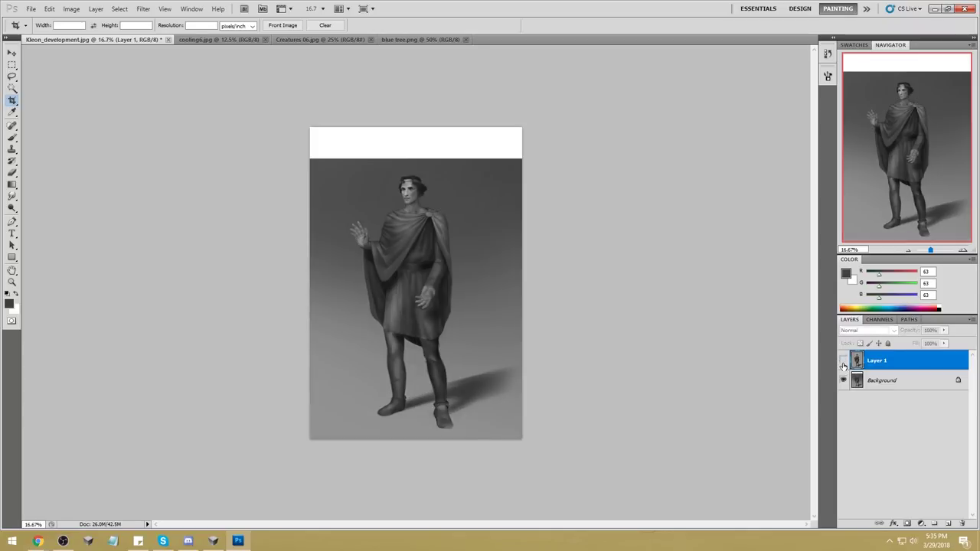
pyautogui.click(844, 363)
# Step: Merge Layer 1 down into the background and close Kleon_development.jpg
pyautogui.rightClick(927, 369)
pyautogui.click(881, 394)
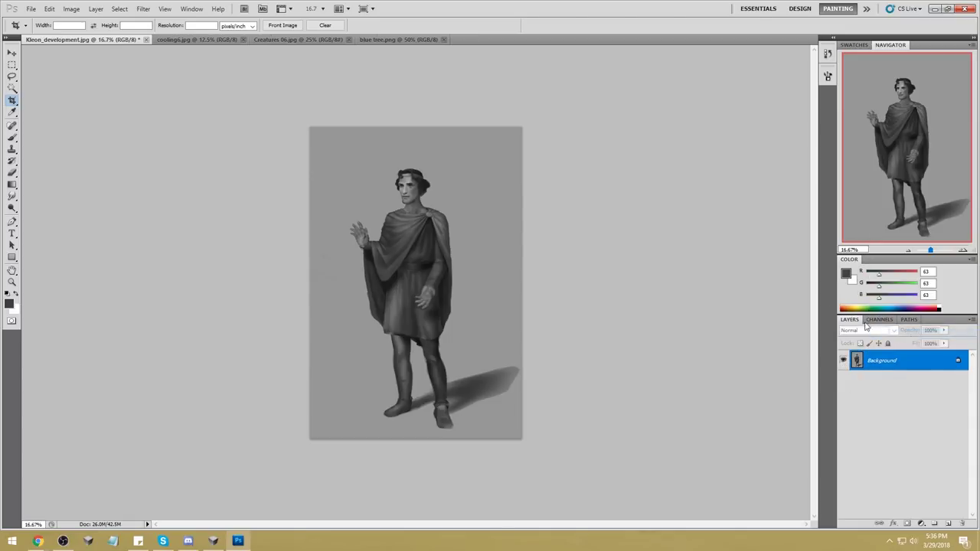
pyautogui.click(145, 39)
# Step: Answer the save prompt, then Magic Wand-select the gray background at tolerance 16
pyautogui.click(458, 209)
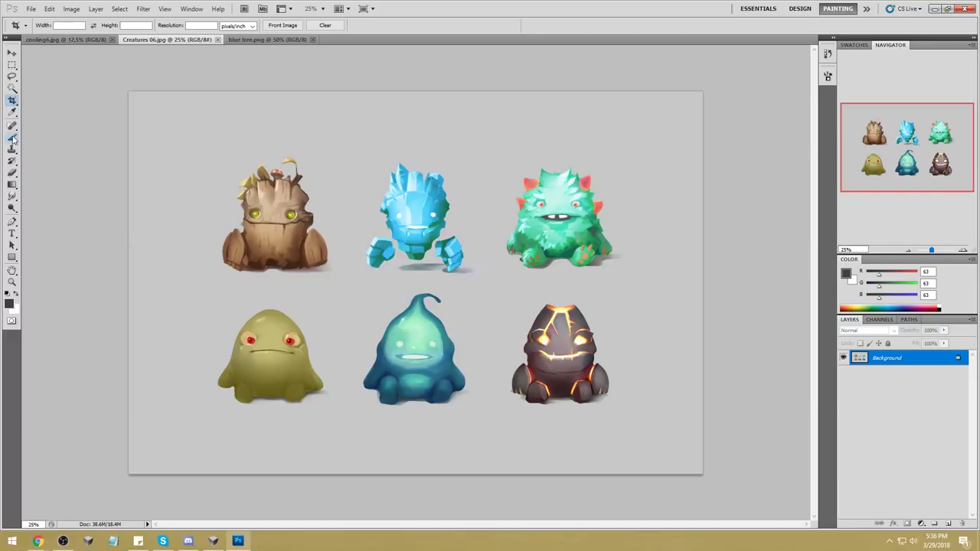
pyautogui.click(12, 88)
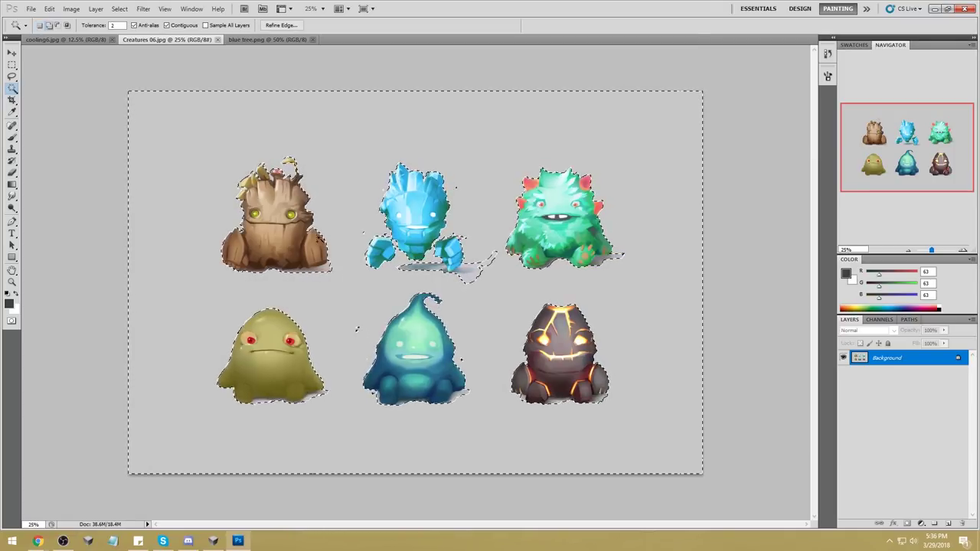
pyautogui.click(124, 25)
pyautogui.write('5')
pyautogui.click(95, 294)
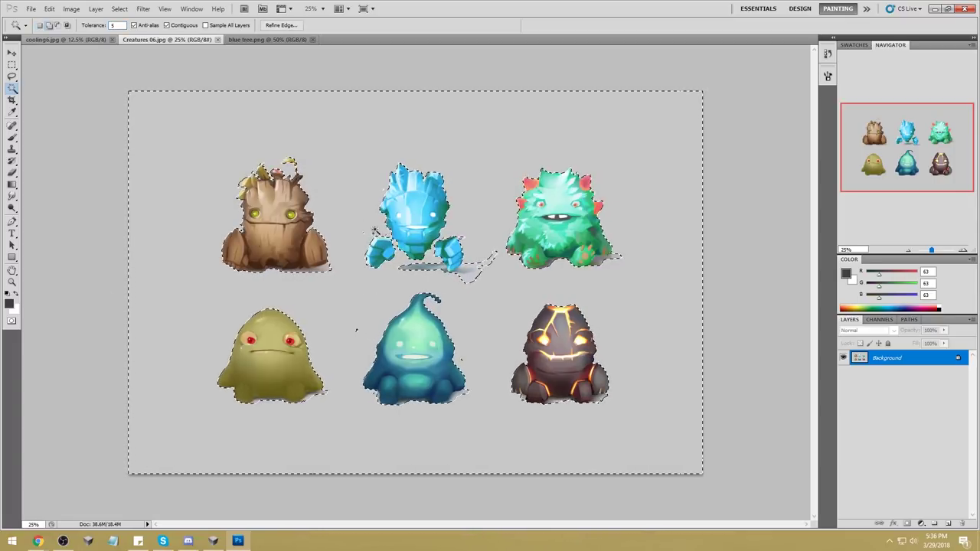
pyautogui.click(100, 27)
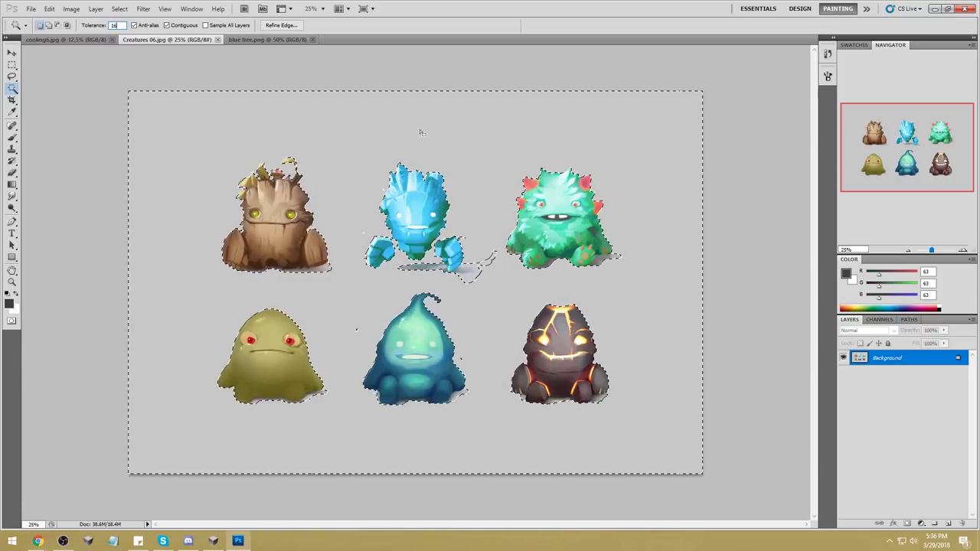
pyautogui.click(499, 240)
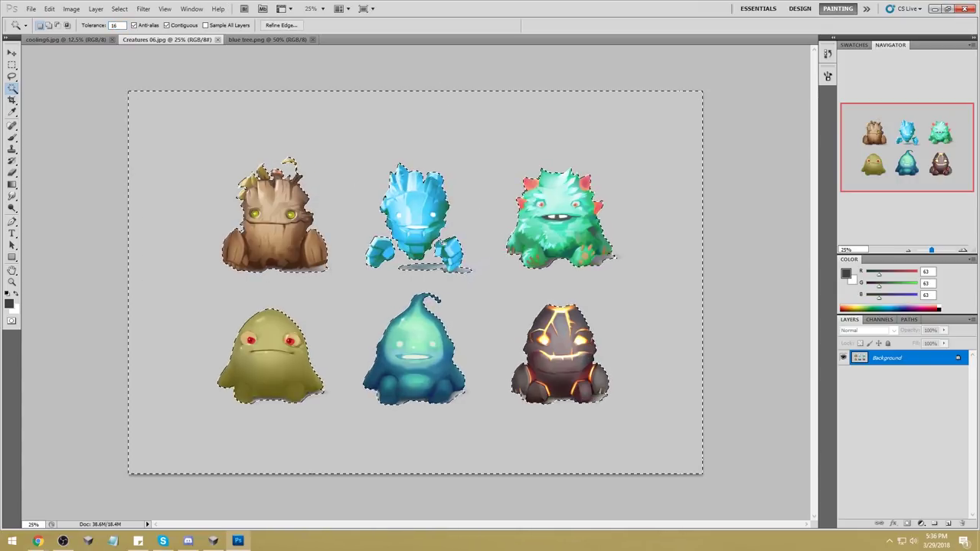
# Step: Convert Background to Layer 0, delete the gray, and place a light-grey-filled Layer 1 beneath
pyautogui.doubleClick(928, 359)
pyautogui.press('Return')
pyautogui.press('Delete')
pyautogui.hotkey('ctrl', 'shift', 'alt', 'n')
pyautogui.hotkey('shift', 'BackSpace')
pyautogui.hotkey('ctrl', 'd')
pyautogui.hotkey('ctrl', '[')
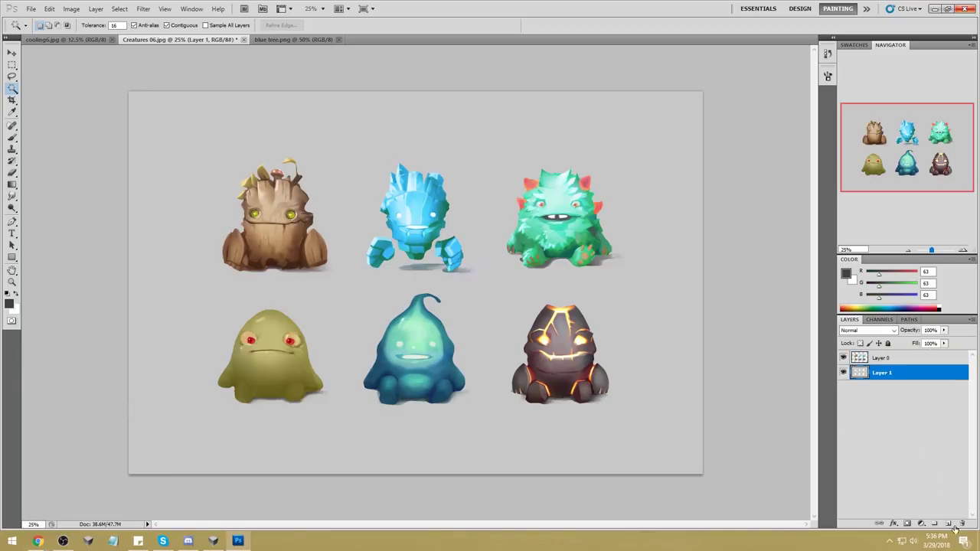
# Step: Add Layer 2 above Layer 1, sample the light grey, and merge it down into Layer 1
pyautogui.click(923, 436)
pyautogui.click(948, 525)
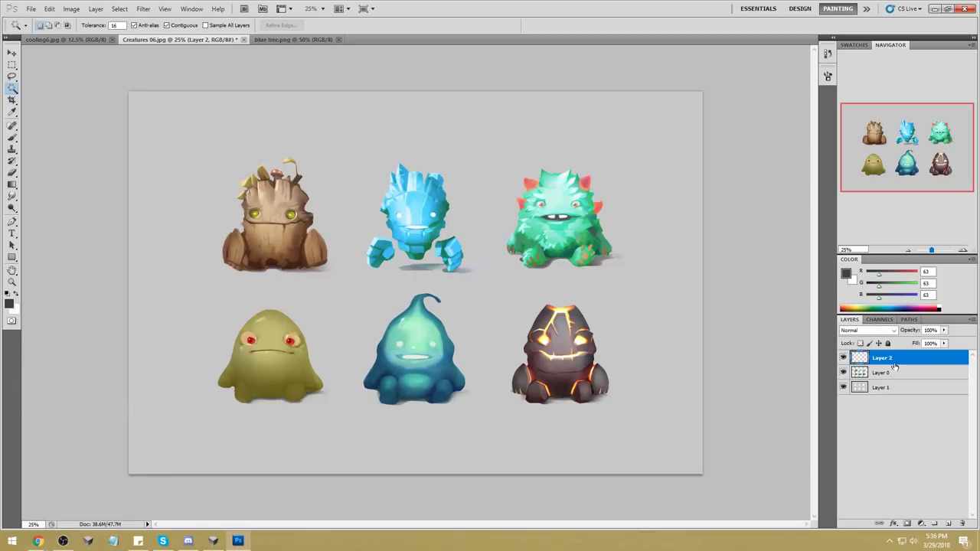
pyautogui.moveTo(888, 387); pyautogui.dragTo(881, 372)
pyautogui.press('g')
pyautogui.keyDown('alt'); pyautogui.click(621, 284); pyautogui.keyUp('alt')
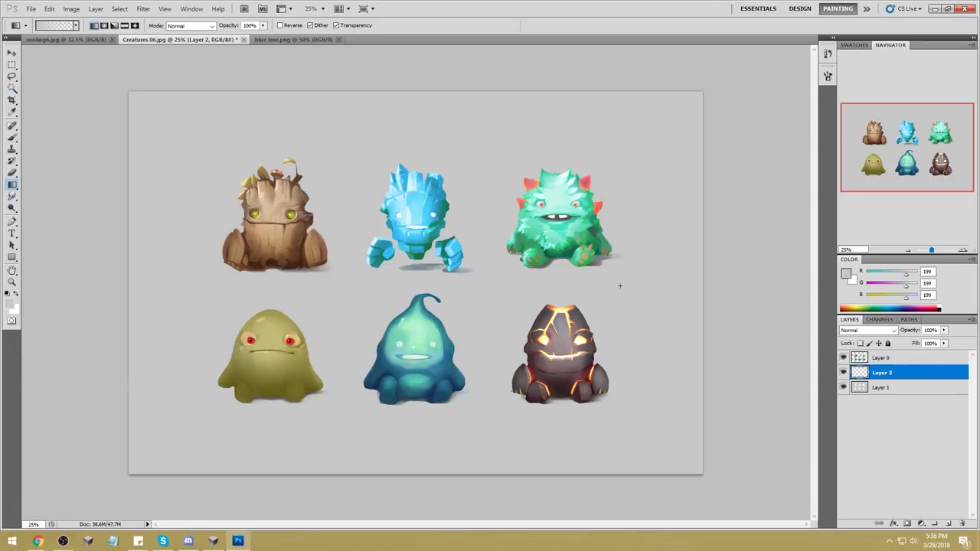
pyautogui.hotkey('shift', 'g')
pyautogui.rightClick(920, 375)
pyautogui.click(901, 341)
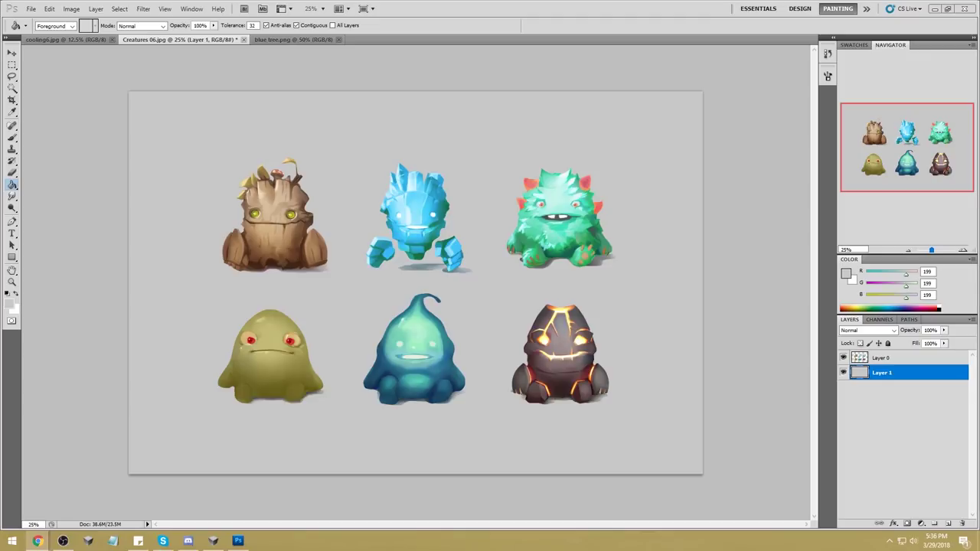
pyautogui.click(854, 357)
# Step: Choose a soft round Brush and lock transparent pixels on Layer 0
pyautogui.press('b')
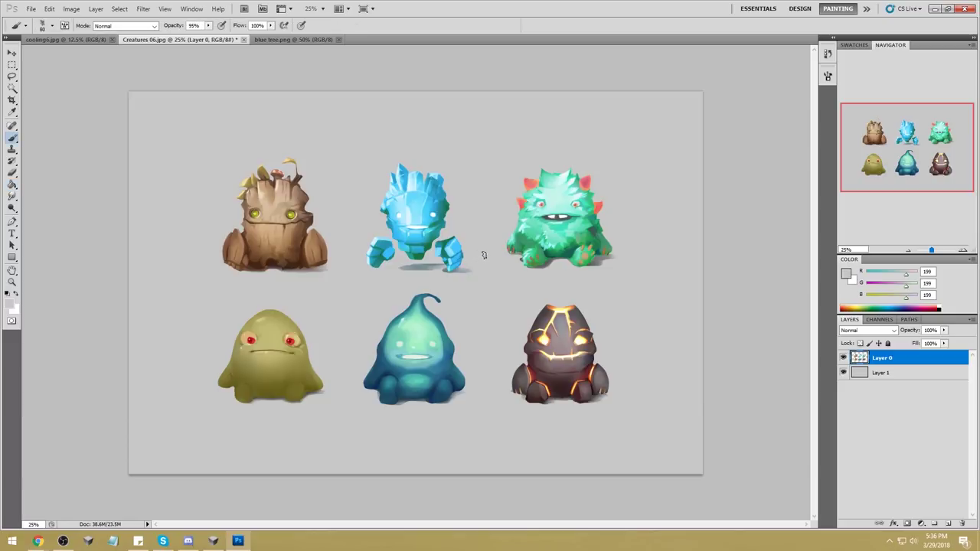
pyautogui.rightClick(497, 247)
pyautogui.click(630, 329)
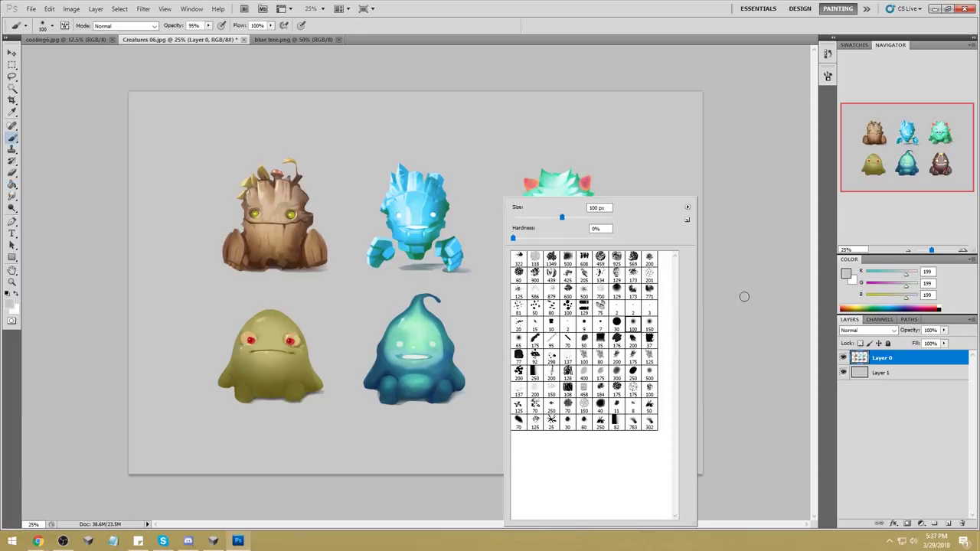
pyautogui.click(707, 253)
pyautogui.click(860, 343)
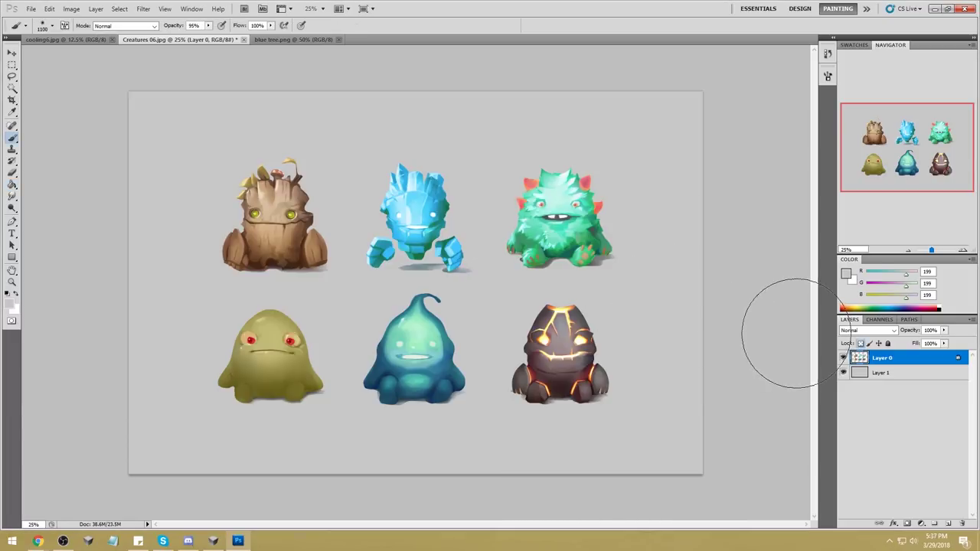
# Step: Sample the wooden creature's brown and set the brush to Darken, then Multiply mode
pyautogui.keyDown('alt'); pyautogui.click(293, 235); pyautogui.keyUp('alt')
pyautogui.click(124, 25)
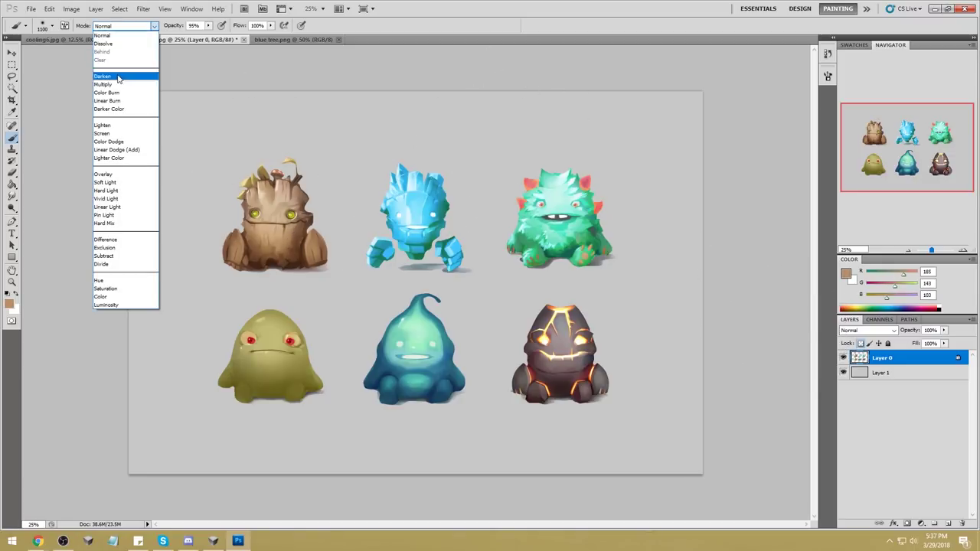
pyautogui.click(115, 74)
pyautogui.keyDown('alt'); pyautogui.click(284, 242); pyautogui.keyUp('alt')
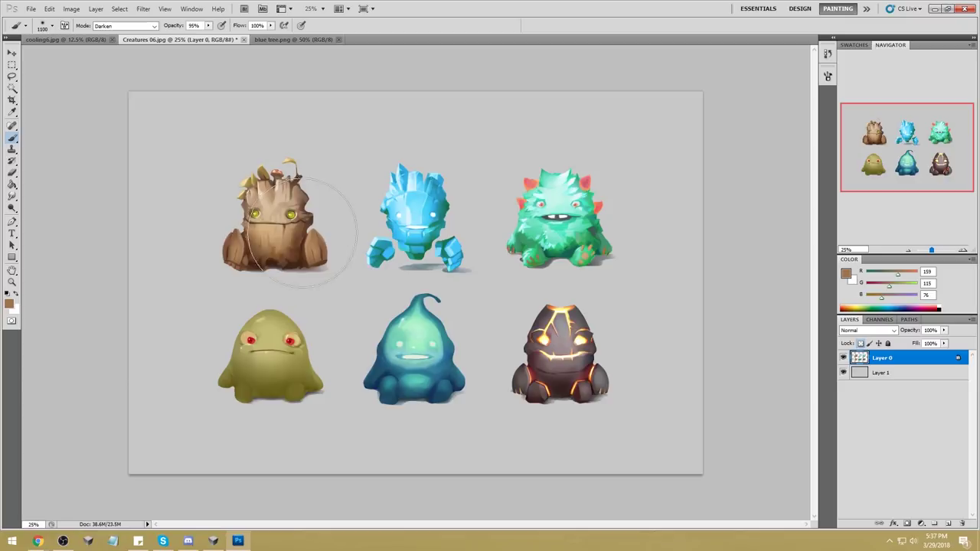
pyautogui.click(124, 26)
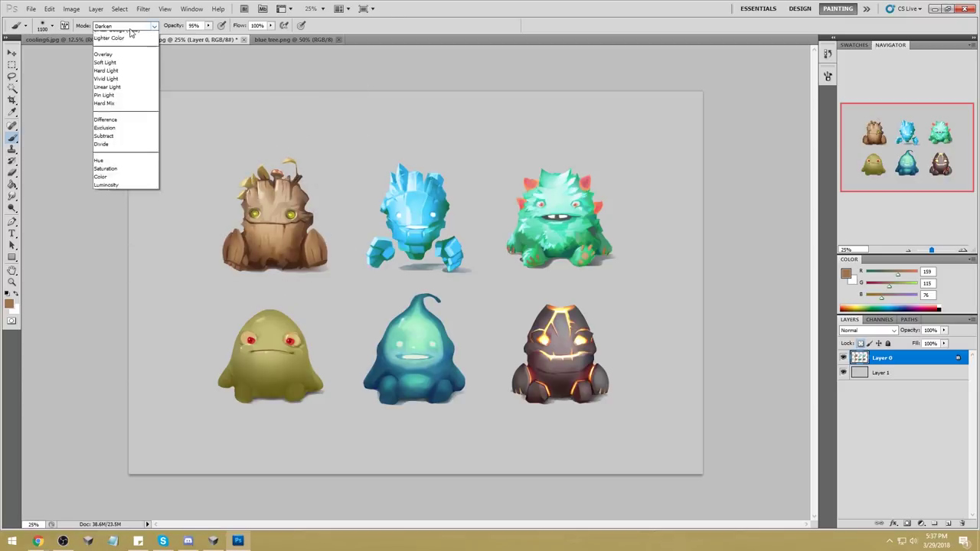
pyautogui.click(115, 84)
pyautogui.click(208, 26)
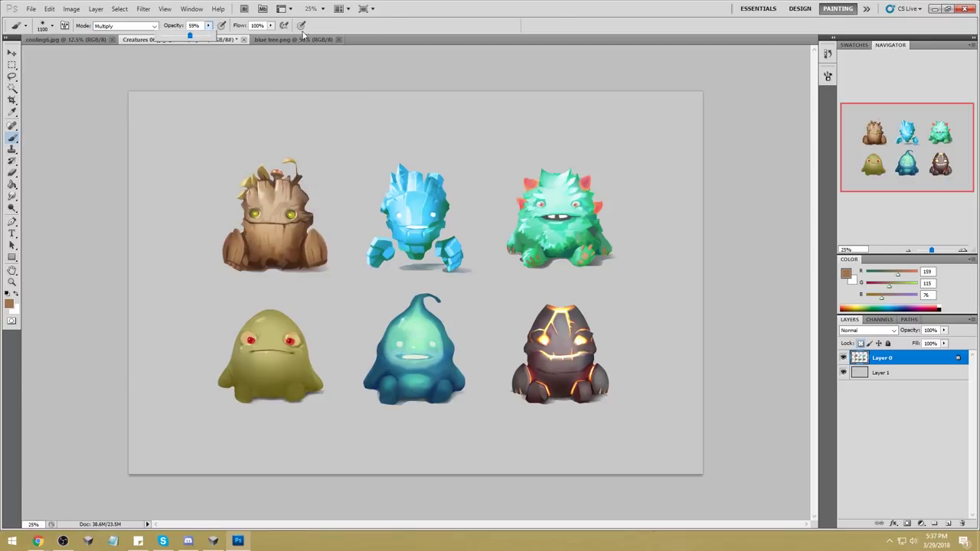
# Step: Make the brown darker and greyer and set the brush to Darken at 38% opacity
pyautogui.press('i')
pyautogui.click(10, 304)
pyautogui.moveTo(767, 187); pyautogui.dragTo(728, 204)
pyautogui.click(927, 126)
pyautogui.press('b')
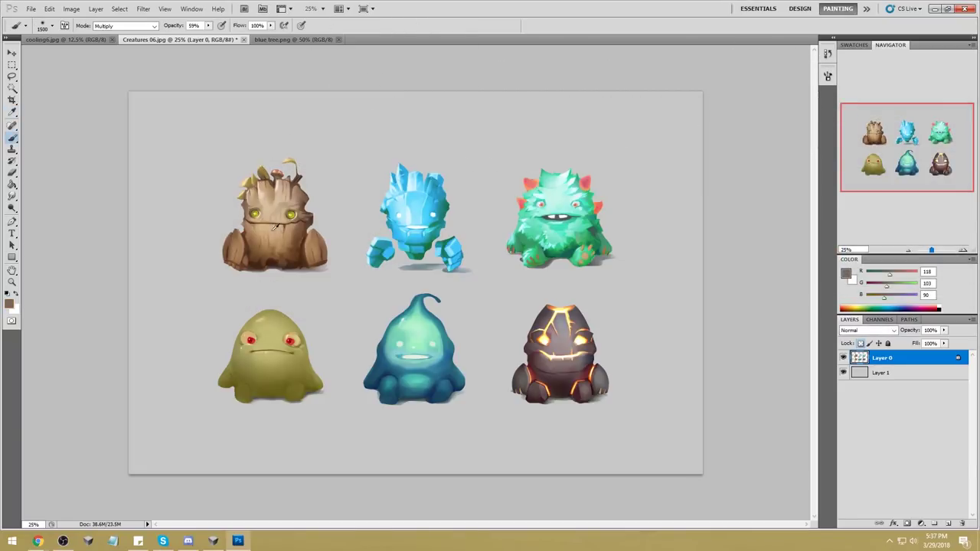
pyautogui.click(208, 25)
pyautogui.moveTo(199, 34); pyautogui.dragTo(192, 35)
pyautogui.click(126, 25)
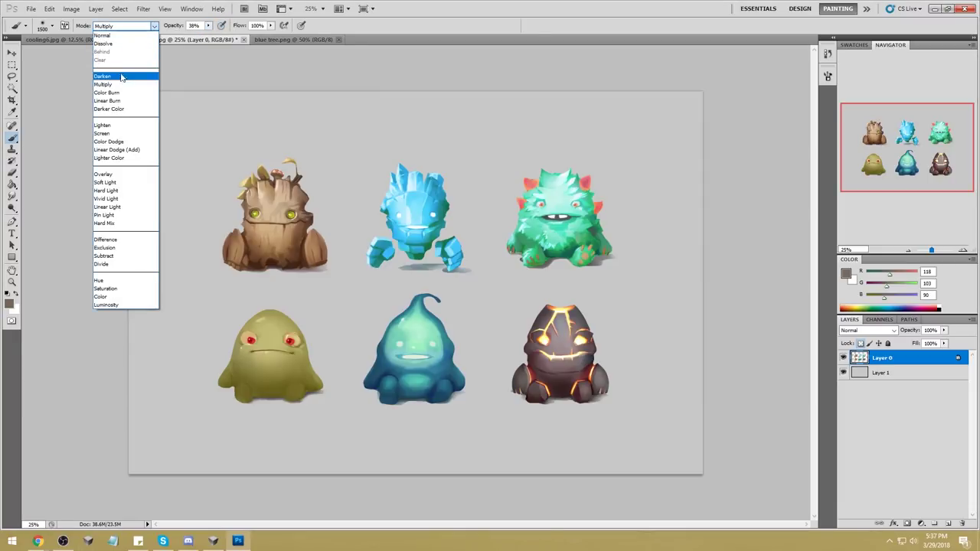
pyautogui.click(127, 76)
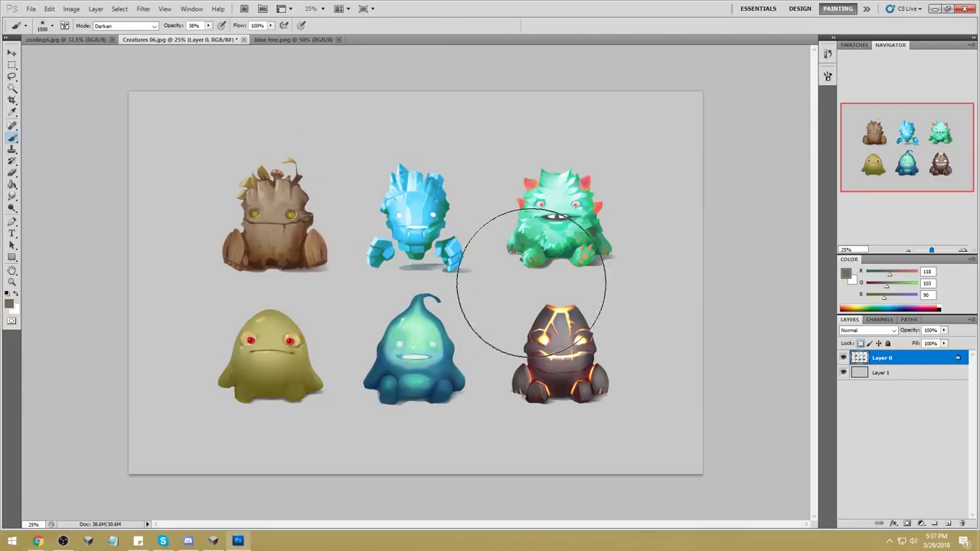
# Step: Try a Lighten-mode stroke of light blue on the crystal creature, then undo it
pyautogui.keyDown('alt'); pyautogui.click(431, 200); pyautogui.keyUp('alt')
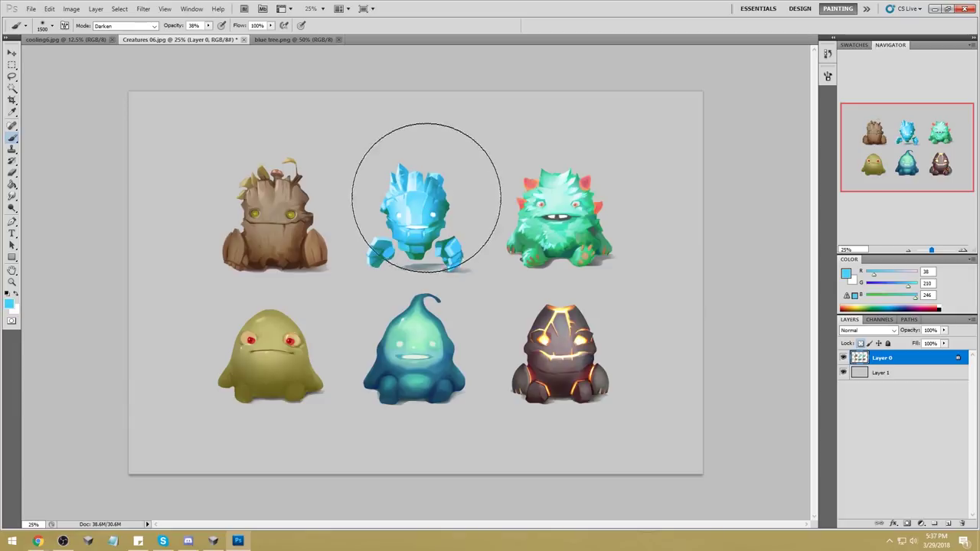
pyautogui.keyDown('alt'); pyautogui.click(429, 185); pyautogui.keyUp('alt')
pyautogui.click(117, 27)
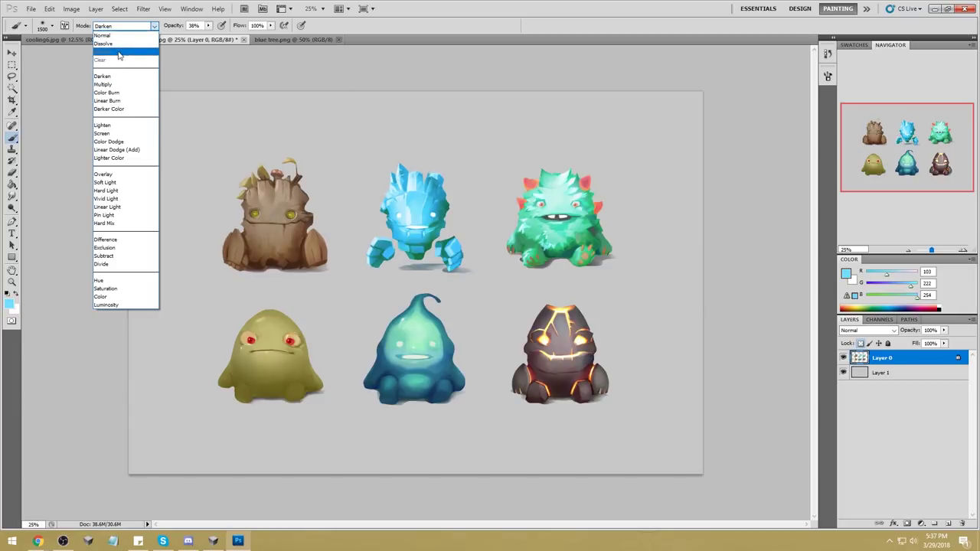
pyautogui.click(122, 123)
pyautogui.moveTo(441, 203); pyautogui.dragTo(400, 240)
pyautogui.hotkey('ctrl', 'z')
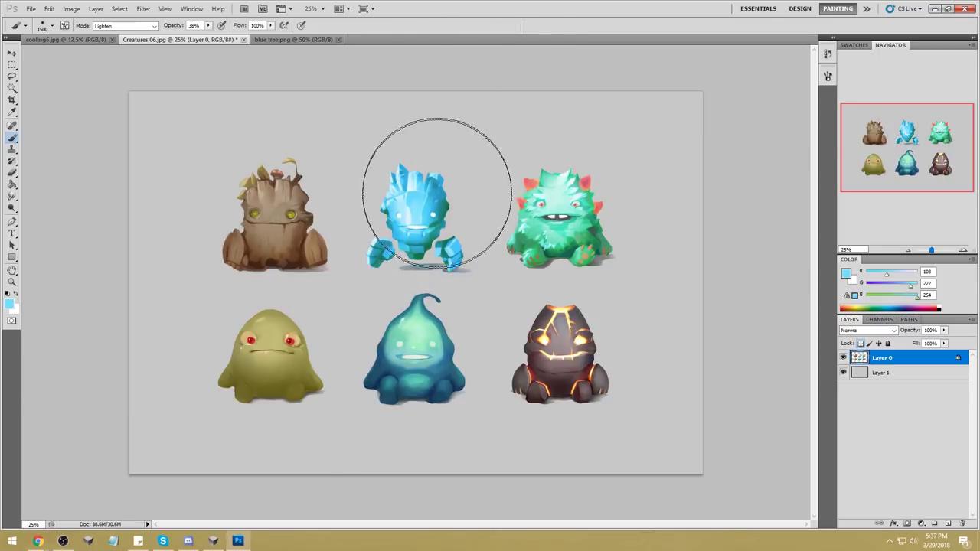
# Step: Deepen the crystal creature's blue with a sampled deeper blue in Darken mode
pyautogui.keyDown('alt'); pyautogui.click(432, 212); pyautogui.keyUp('alt')
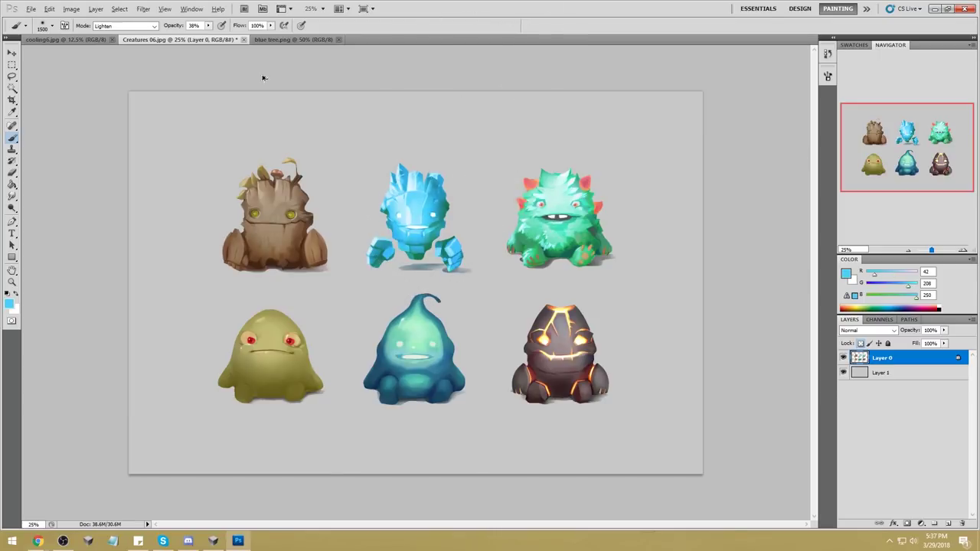
pyautogui.click(123, 25)
pyautogui.click(117, 77)
pyautogui.moveTo(405, 212)
pyautogui.mouseDown()
pyautogui.moveTo(416, 164)
pyautogui.moveTo(401, 158)
pyautogui.mouseUp()
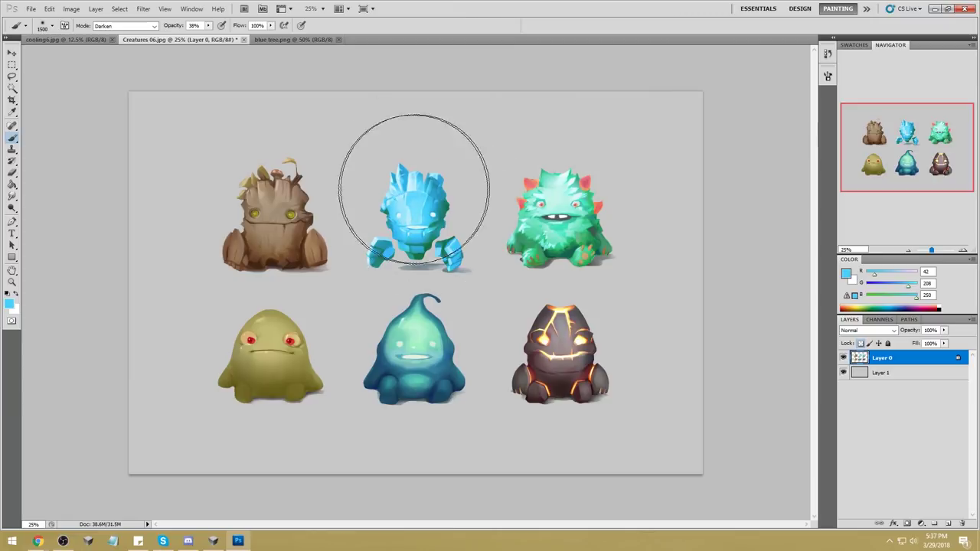
pyautogui.click(11, 209)
pyautogui.click(12, 209)
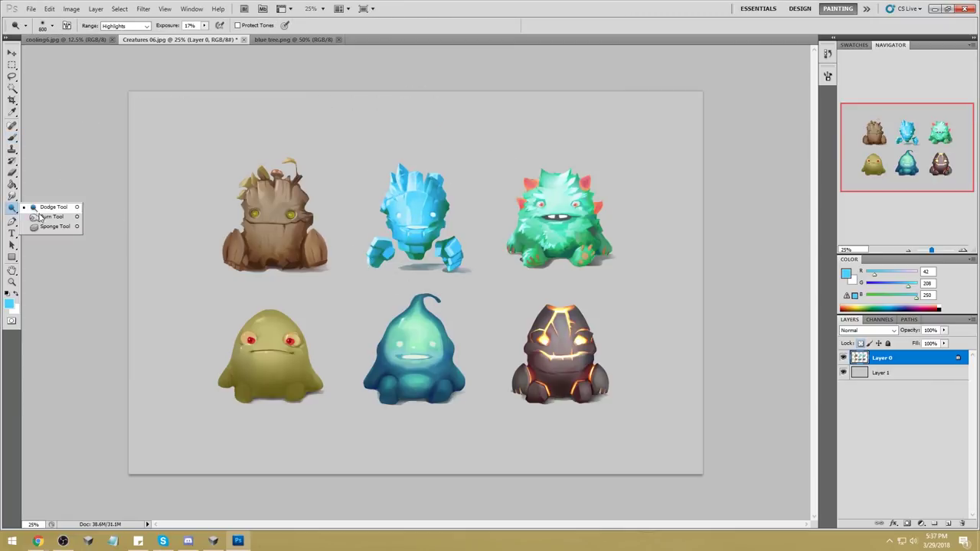
# Step: Switch to the Sponge tool in Saturate mode and adjust its brush size
pyautogui.click(46, 230)
pyautogui.click(12, 208)
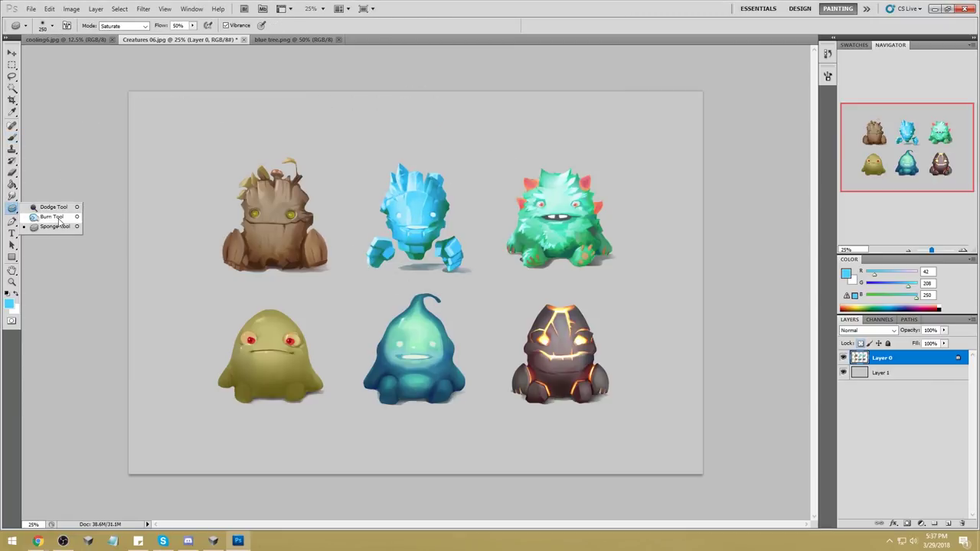
pyautogui.click(46, 230)
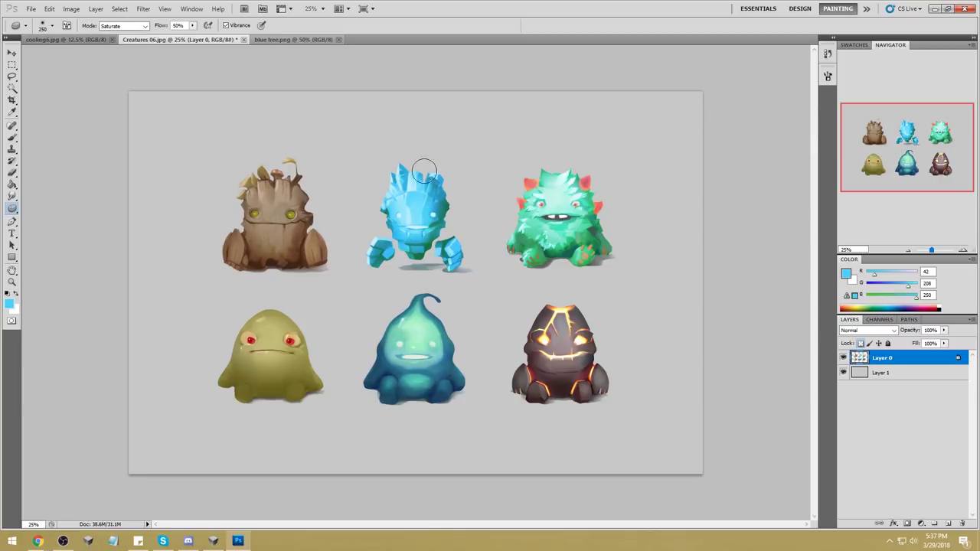
pyautogui.press('[')
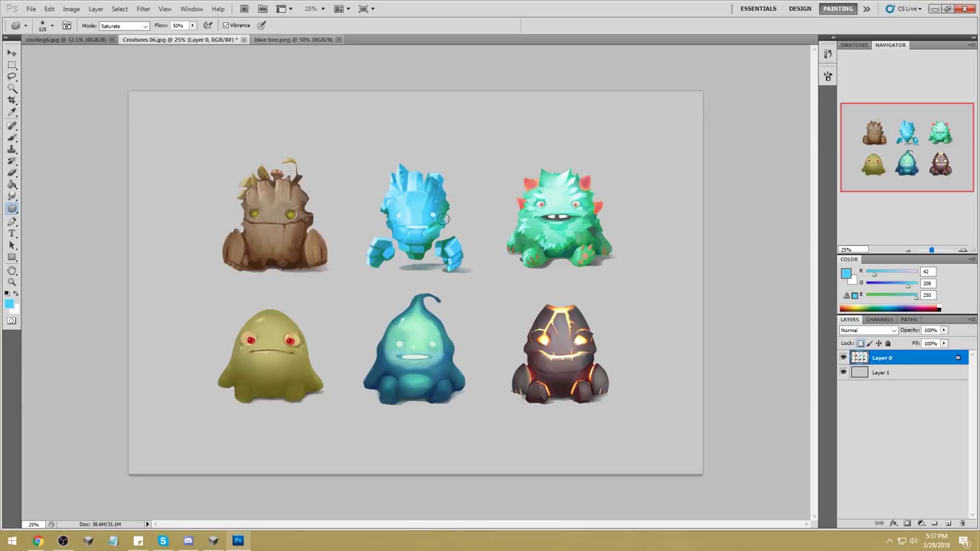
pyautogui.press(']')
pyautogui.press(']')
pyautogui.press(']')
pyautogui.press(']')
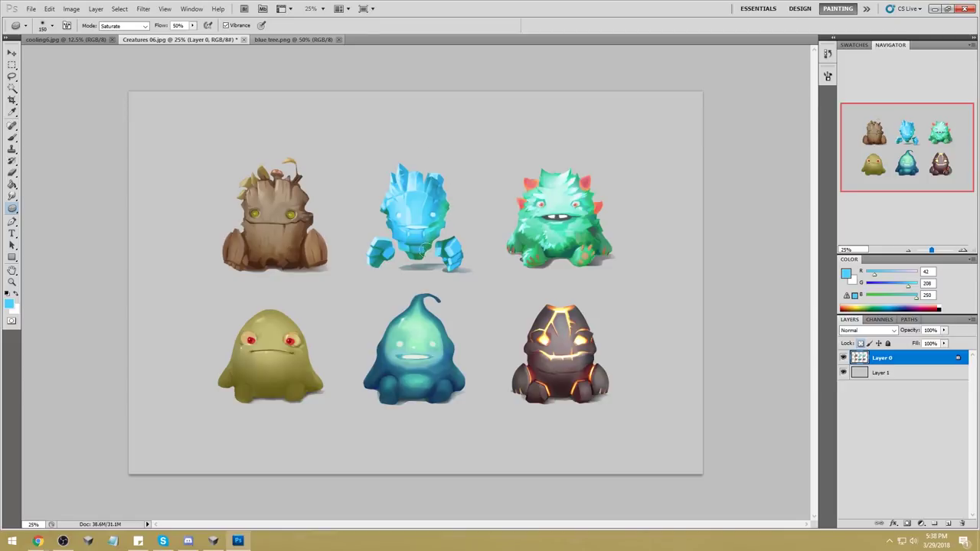
# Step: Sample the crystal creature's blue with the Brush and open the foreground colour picker
pyautogui.press('b')
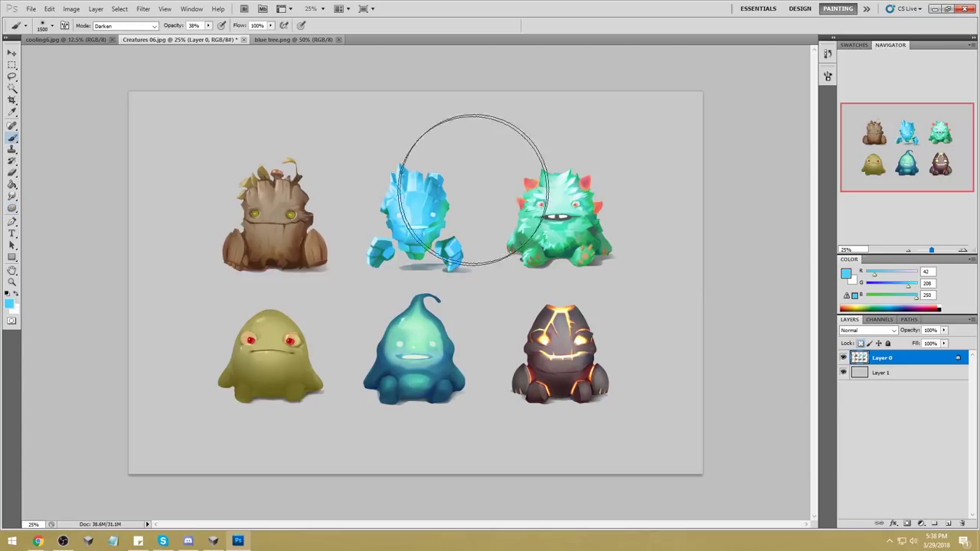
pyautogui.keyDown('alt'); pyautogui.click(445, 201); pyautogui.keyUp('alt')
pyautogui.click(846, 274)
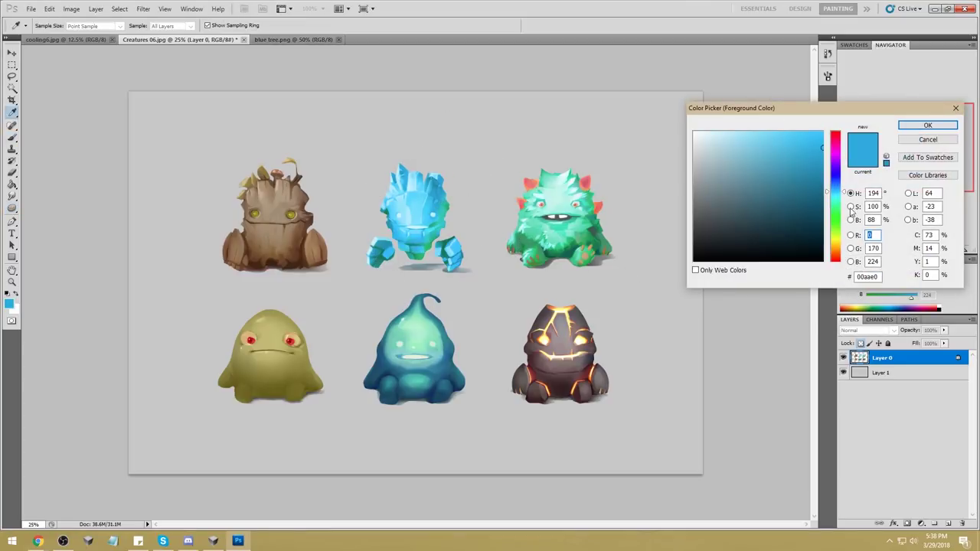
# Step: Paint the shadow under the blue creature with a brighter cyan in Color mode
pyautogui.moveTo(845, 195); pyautogui.dragTo(846, 198)
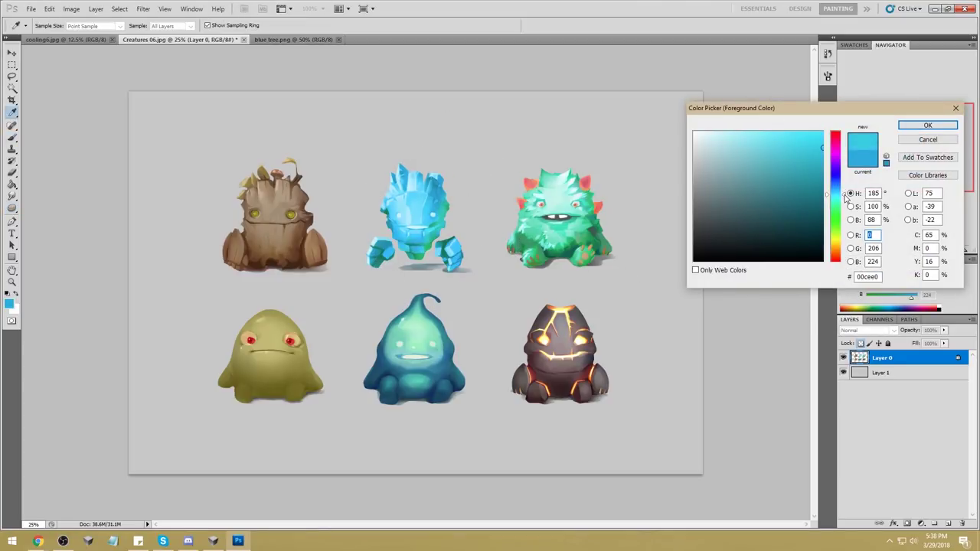
pyautogui.click(822, 144)
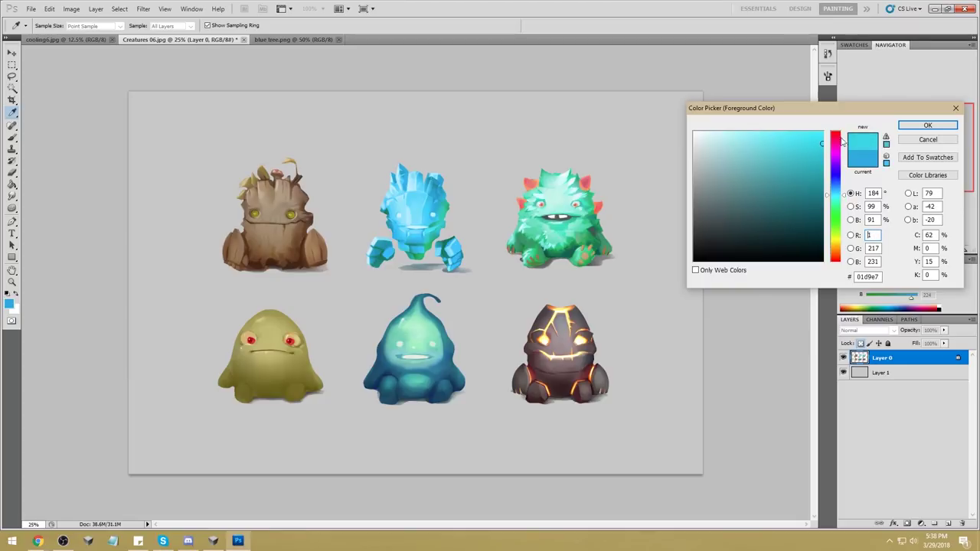
pyautogui.click(927, 126)
pyautogui.click(124, 26)
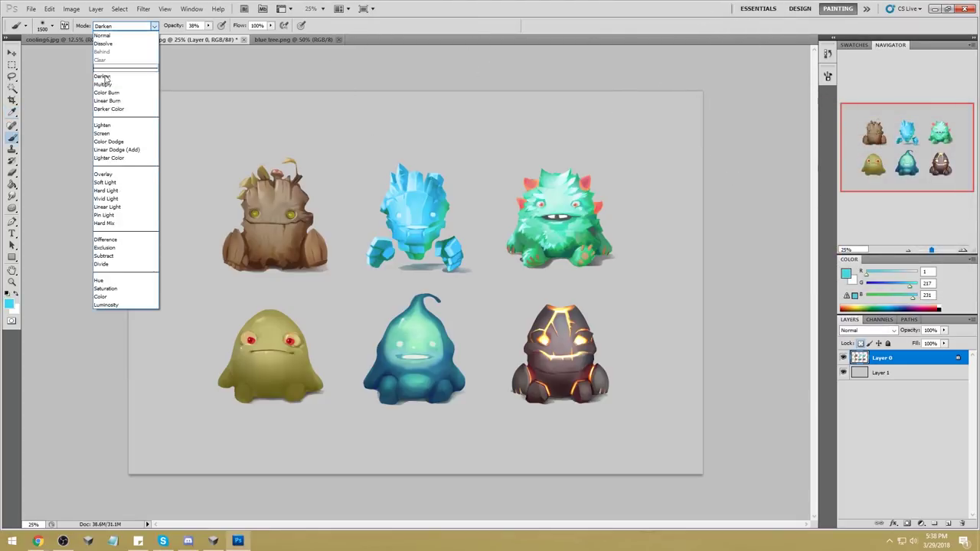
pyautogui.click(115, 295)
pyautogui.press('[')
pyautogui.press('[')
pyautogui.press('[')
pyautogui.press('[')
pyautogui.press('[')
pyautogui.press('[')
pyautogui.press('[')
pyautogui.press('[')
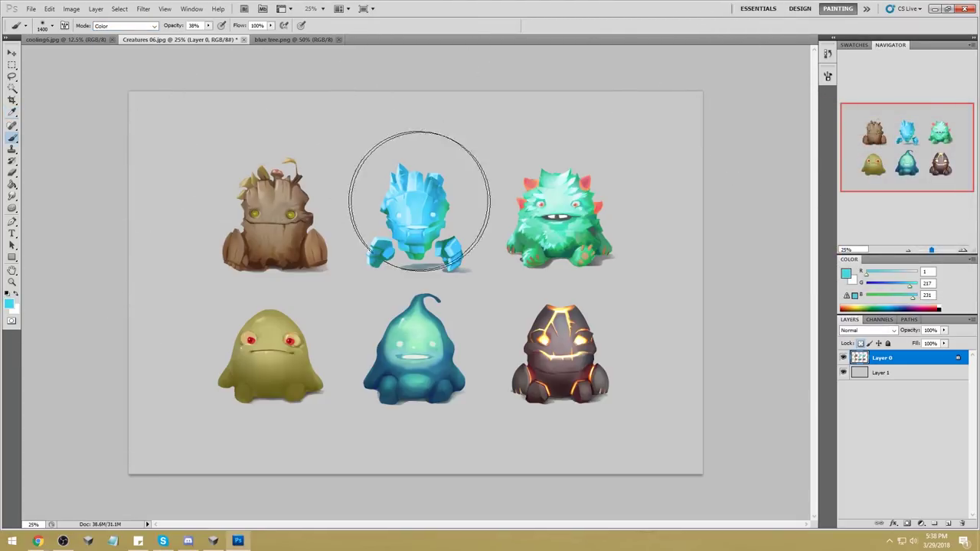
pyautogui.moveTo(448, 203)
pyautogui.mouseDown()
pyautogui.moveTo(423, 251)
pyautogui.moveTo(450, 212)
pyautogui.moveTo(413, 262)
pyautogui.mouseUp()
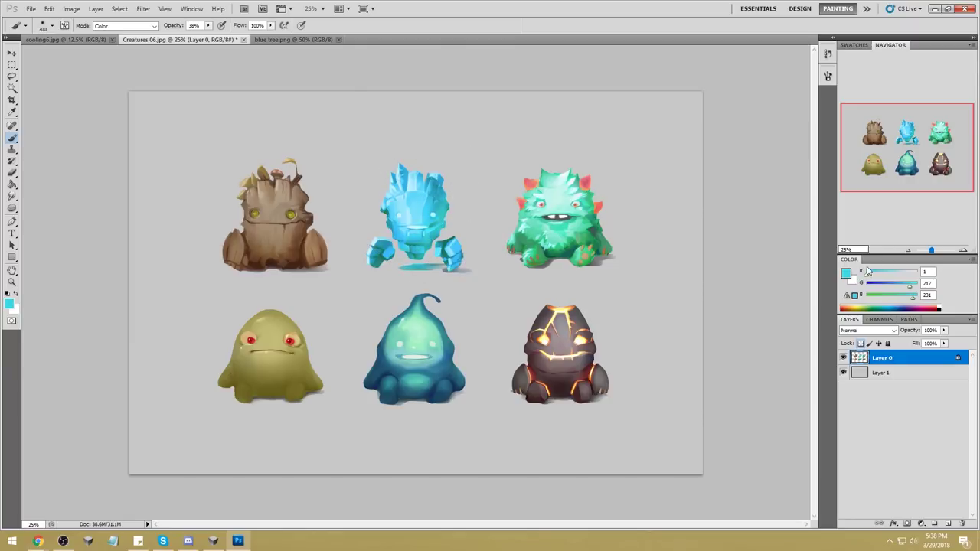
# Step: Change the foreground colour to a greener teal (RGB 1, 231, 223)
pyautogui.click(846, 274)
pyautogui.moveTo(844, 197); pyautogui.dragTo(845, 194)
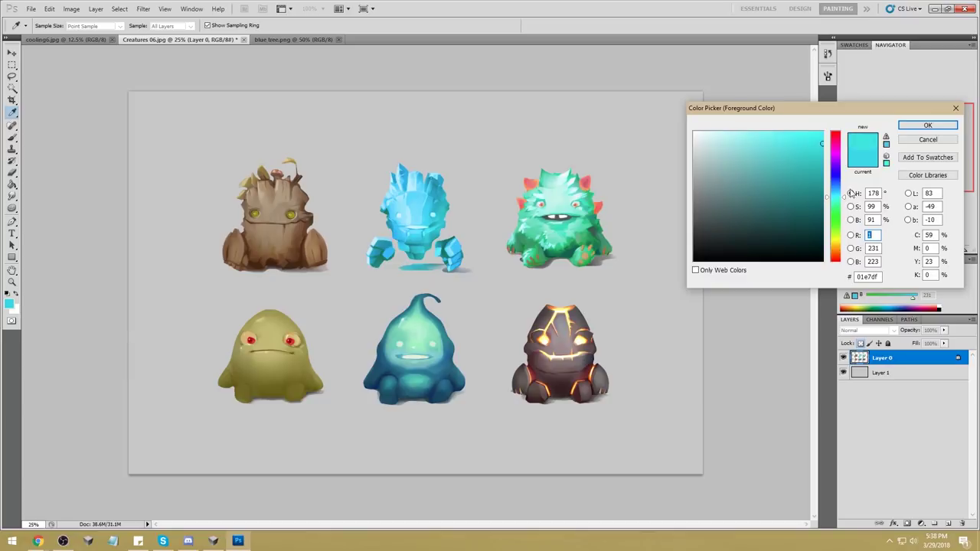
pyautogui.click(926, 126)
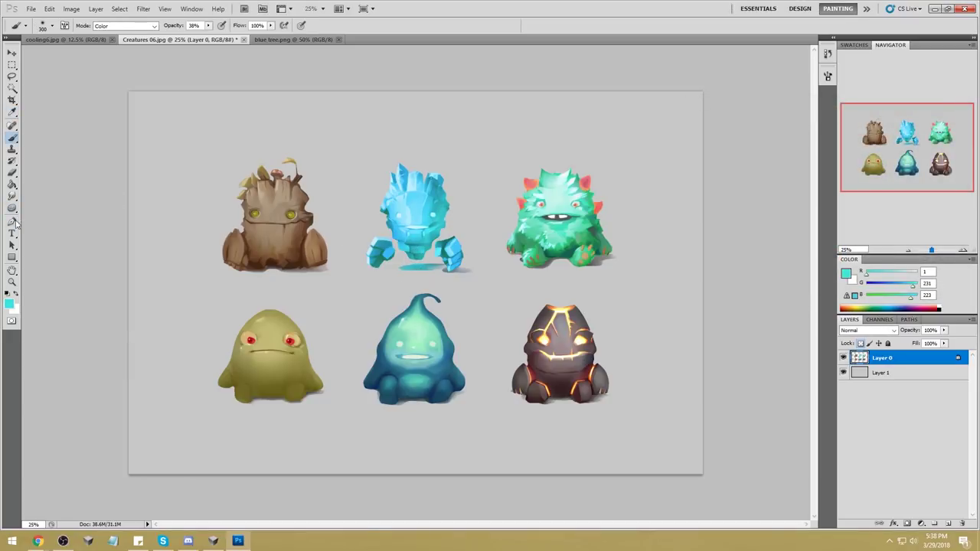
# Step: Set the Dodge tool to the Shadows range and adjust its brush size
pyautogui.click(12, 209)
pyautogui.press(']')
pyautogui.press(']')
pyautogui.press(']')
pyautogui.press(']')
pyautogui.press(']')
pyautogui.press(']')
pyautogui.press(']')
pyautogui.press(']')
pyautogui.press(']')
pyautogui.press(']')
pyautogui.press(']')
pyautogui.press(']')
pyautogui.click(125, 25)
pyautogui.click(115, 35)
pyautogui.press('[')
pyautogui.press('[')
pyautogui.press('[')
pyautogui.press('[')
pyautogui.press('[')
pyautogui.press('[')
pyautogui.press('[')
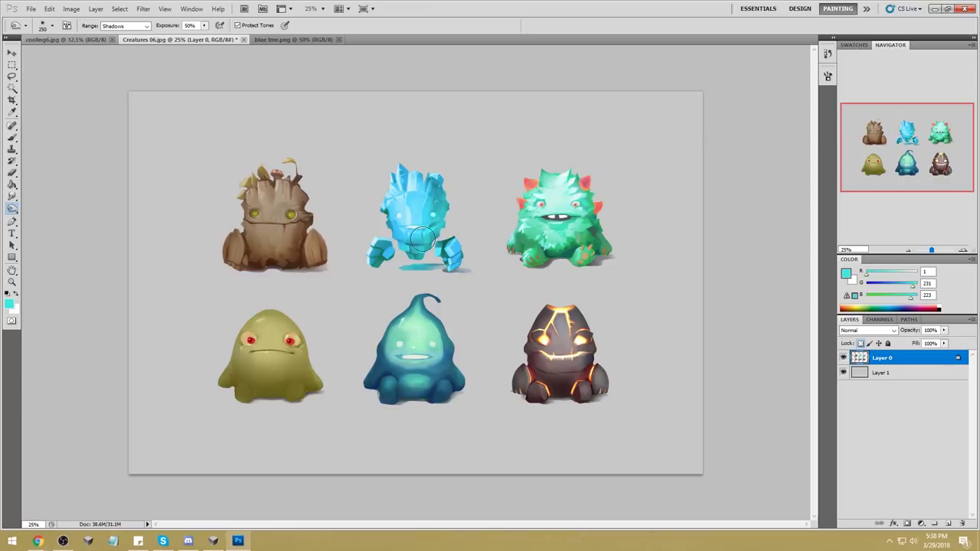
pyautogui.click(13, 89)
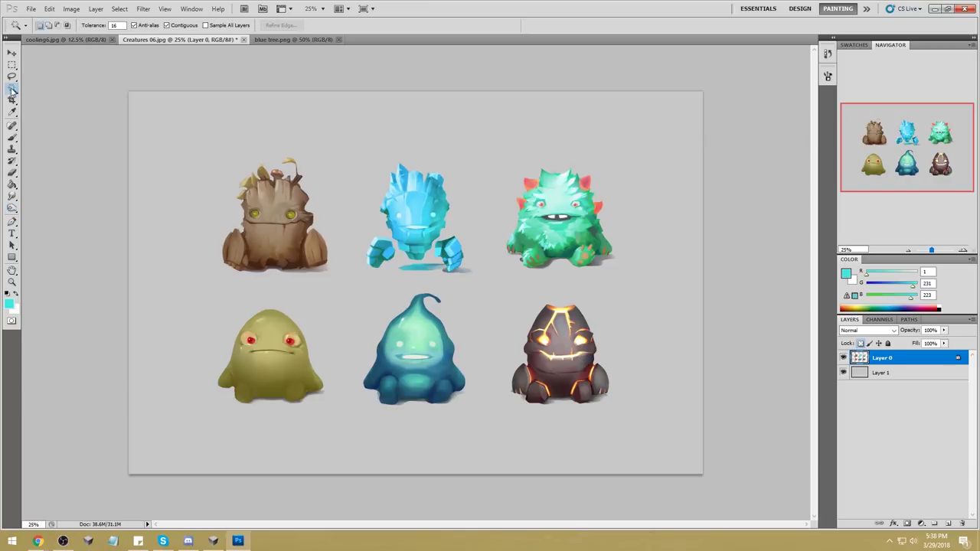
# Step: Magic-wand a blue creature region and load a very light cyan brush, Normal mode, 100% opacity
pyautogui.click(433, 215)
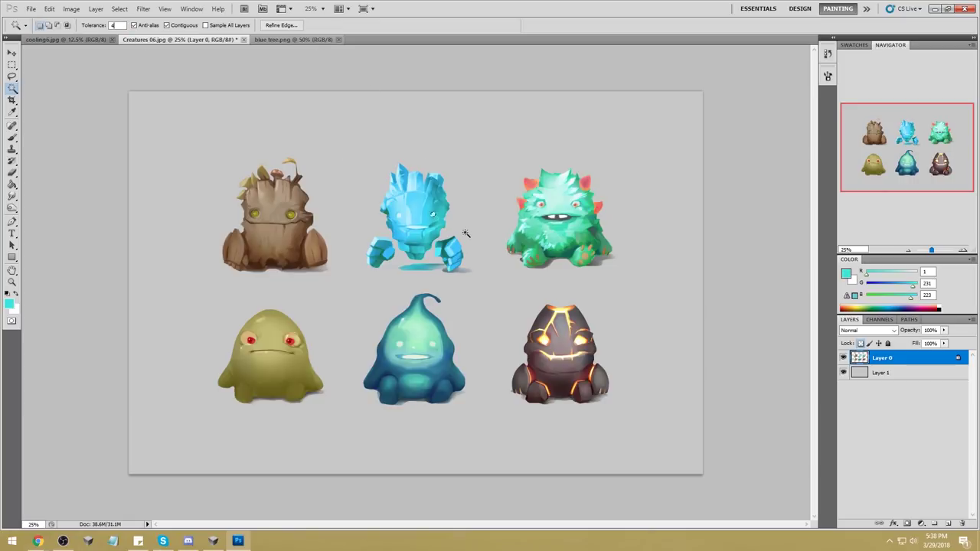
pyautogui.hotkey('ctrl', 'd')
pyautogui.click(402, 218)
pyautogui.press('b')
pyautogui.keyDown('alt'); pyautogui.click(571, 170); pyautogui.keyUp('alt')
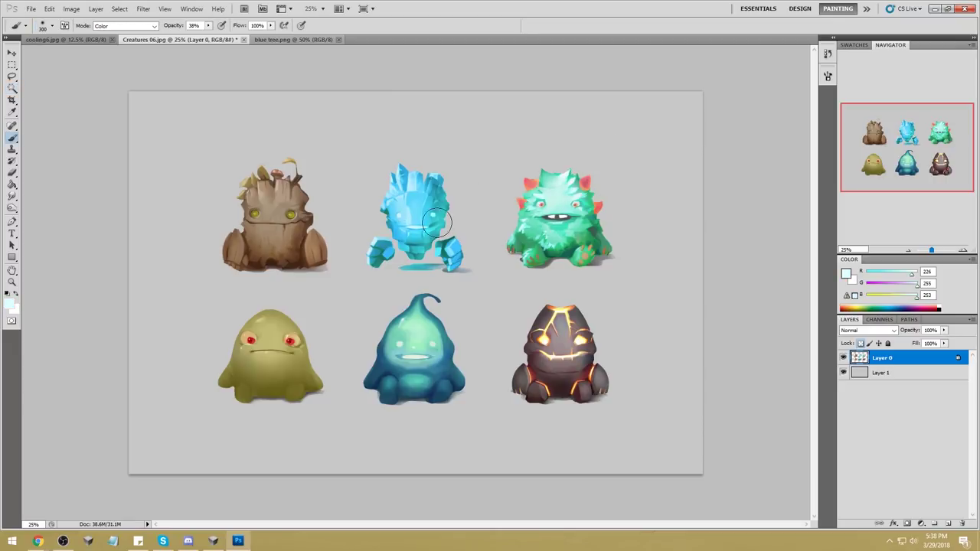
pyautogui.click(125, 25)
pyautogui.click(115, 35)
pyautogui.moveTo(208, 25); pyautogui.dragTo(330, 4)
pyautogui.click(441, 216)
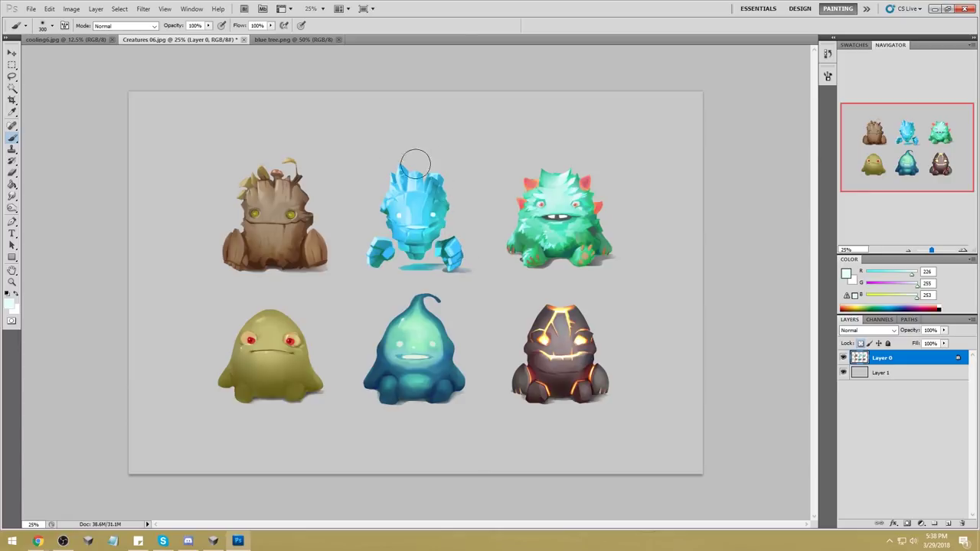
pyautogui.press(']')
pyautogui.press(']')
pyautogui.press(']')
pyautogui.press(']')
# Step: Saturate the blue creature's head, body and left hand with the Sponge
pyautogui.click(12, 209)
pyautogui.rightClick(12, 209)
pyautogui.click(46, 227)
pyautogui.moveTo(440, 213); pyautogui.dragTo(450, 204)
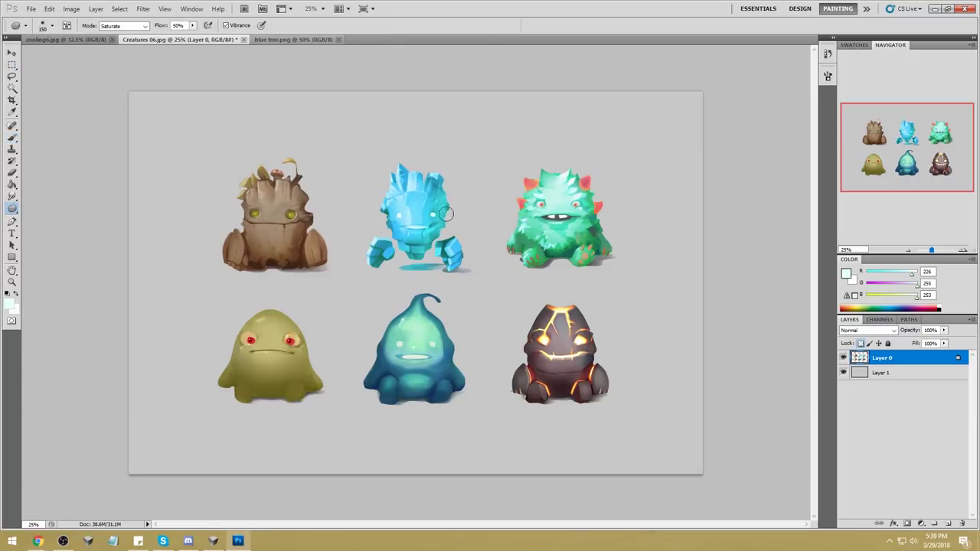
pyautogui.moveTo(421, 235); pyautogui.dragTo(413, 259)
pyautogui.moveTo(388, 250)
pyautogui.mouseDown()
pyautogui.moveTo(380, 255)
pyautogui.moveTo(390, 268)
pyautogui.mouseUp()
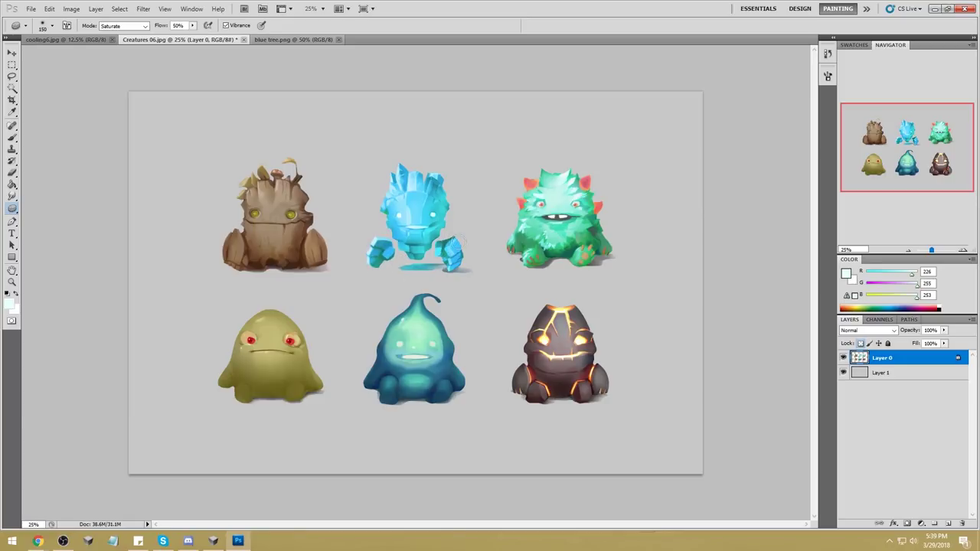
# Step: Sample cyan from the blue creature and set the brush to Color mode
pyautogui.press('b')
pyautogui.keyDown('alt'); pyautogui.click(413, 207); pyautogui.keyUp('alt')
pyautogui.click(134, 26)
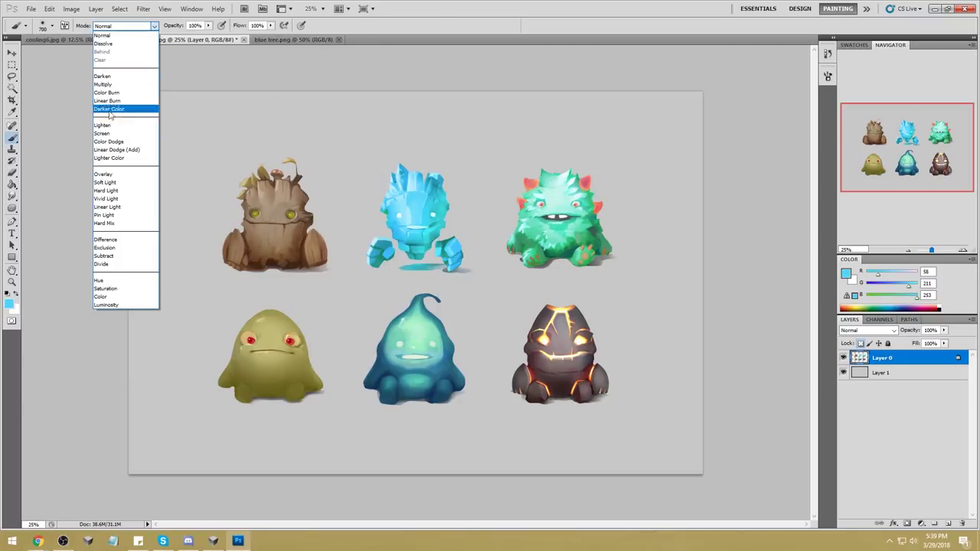
pyautogui.click(101, 296)
pyautogui.press('[')
pyautogui.press('[')
pyautogui.press('[')
pyautogui.press('[')
pyautogui.press('[')
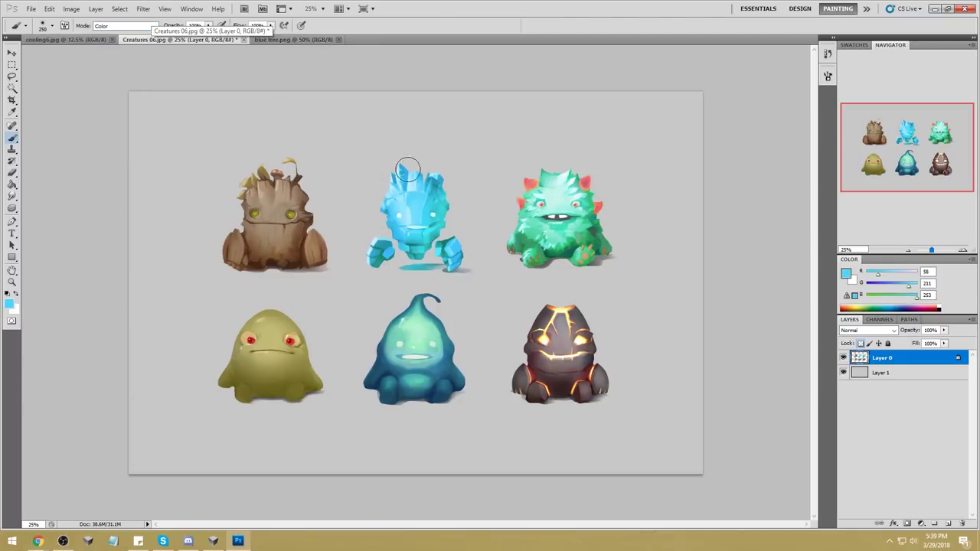
pyautogui.press(']')
pyautogui.press(']')
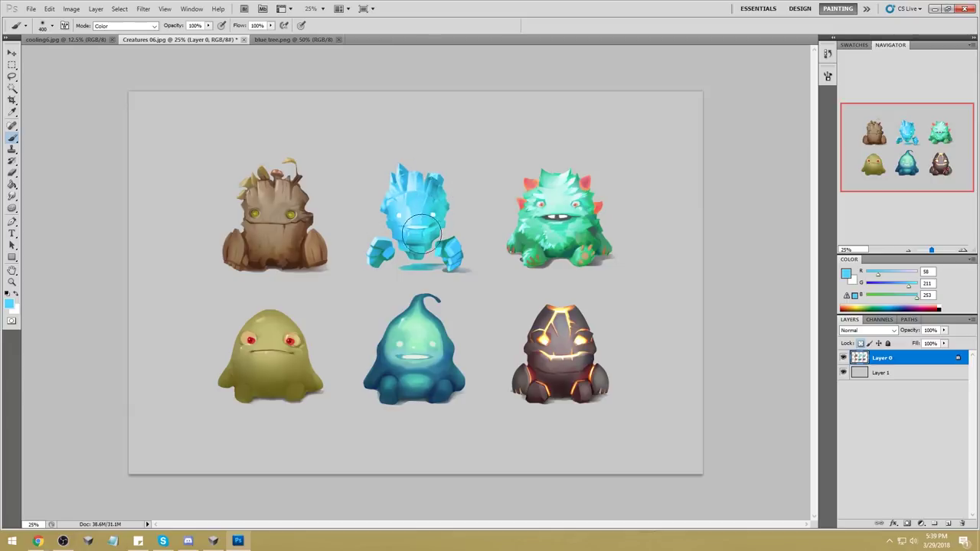
# Step: Paint the selected mouth bright cyan (RGB 26, 255, 247) in Normal mode, then deselect
pyautogui.click(12, 89)
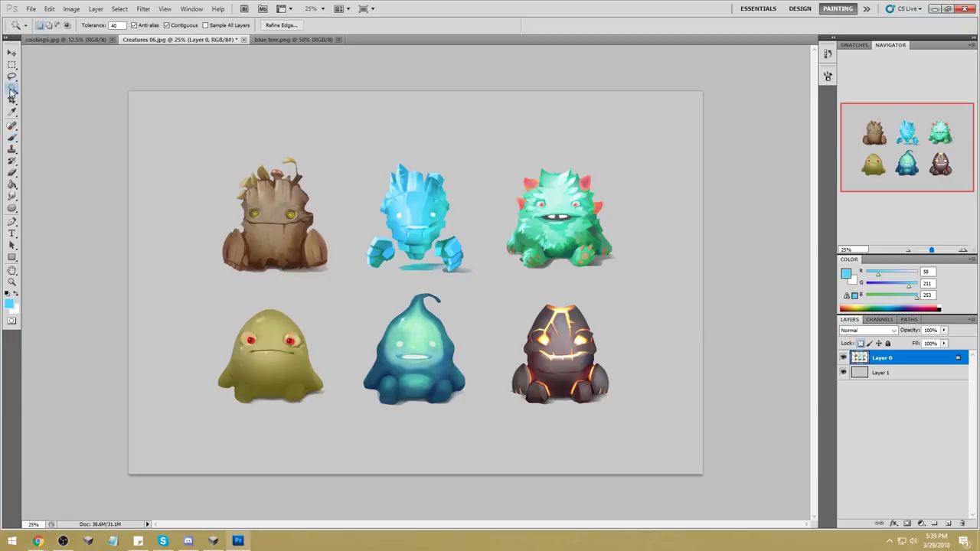
pyautogui.click(432, 229)
pyautogui.click(845, 273)
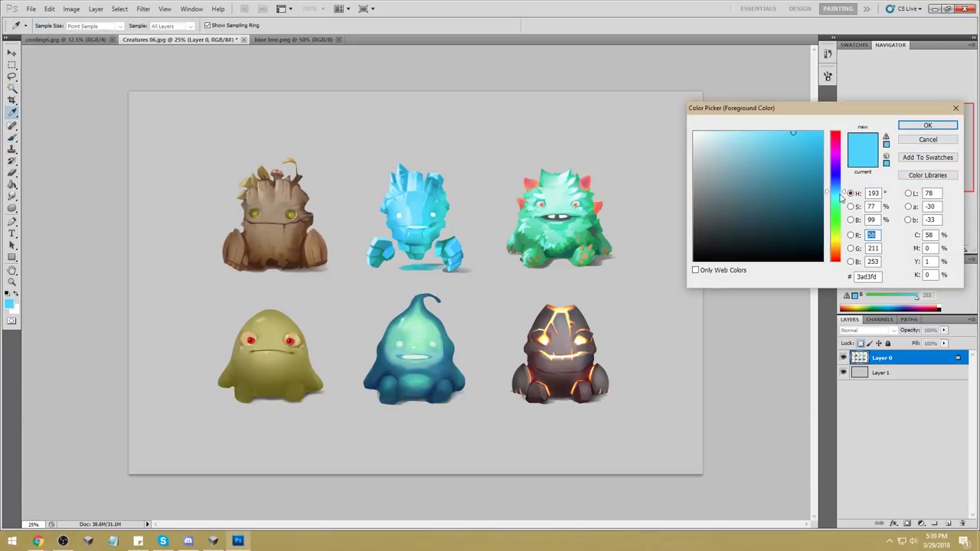
pyautogui.click(835, 197)
pyautogui.click(809, 135)
pyautogui.click(927, 125)
pyautogui.press('b')
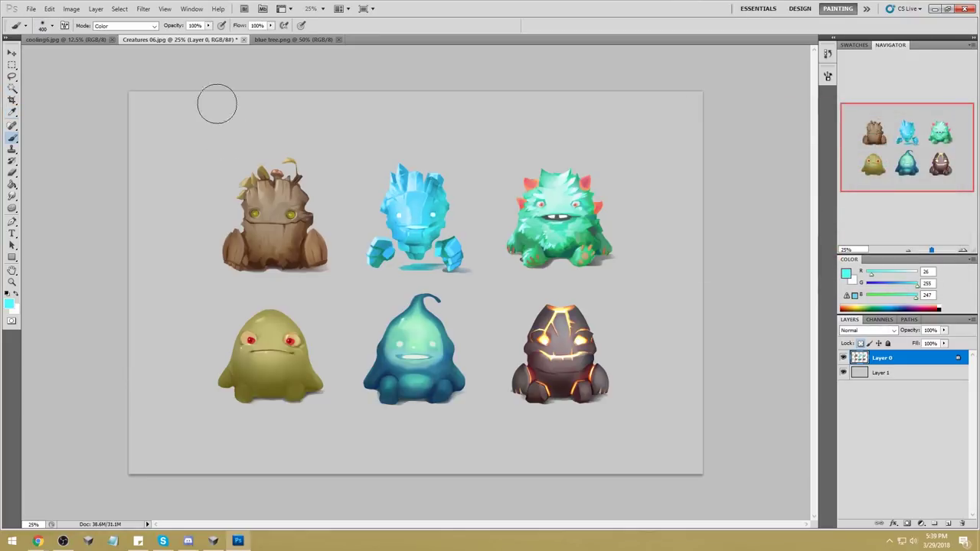
pyautogui.click(126, 25)
pyautogui.click(127, 31)
pyautogui.click(12, 89)
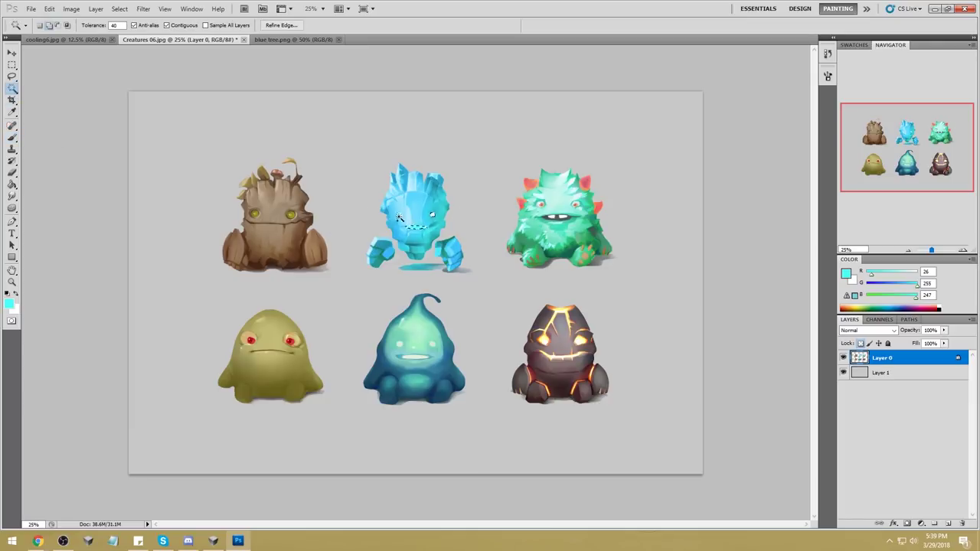
pyautogui.hotkey('ctrl', 'd')
pyautogui.press('b')
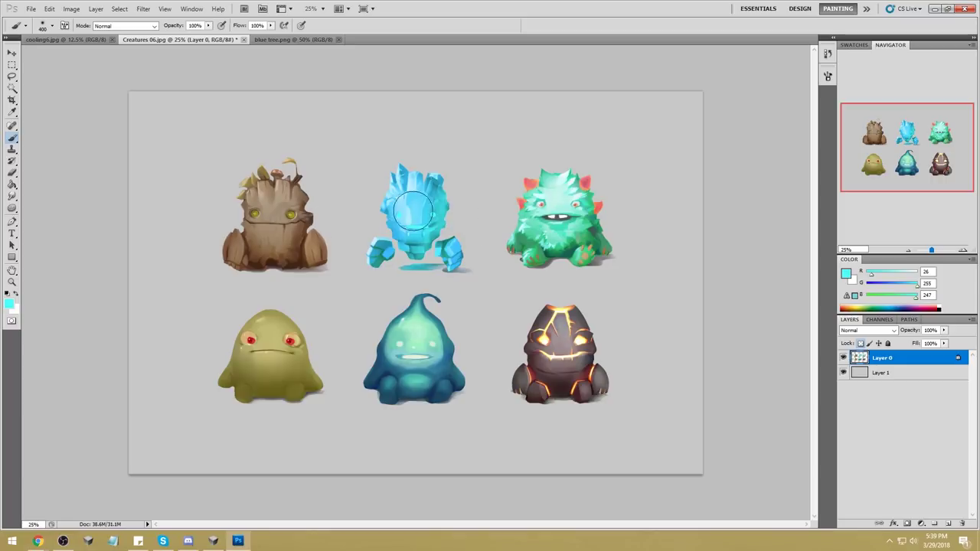
# Step: Dodge the blue creature's highlights with Range Highlights at 34% exposure
pyautogui.click(12, 209)
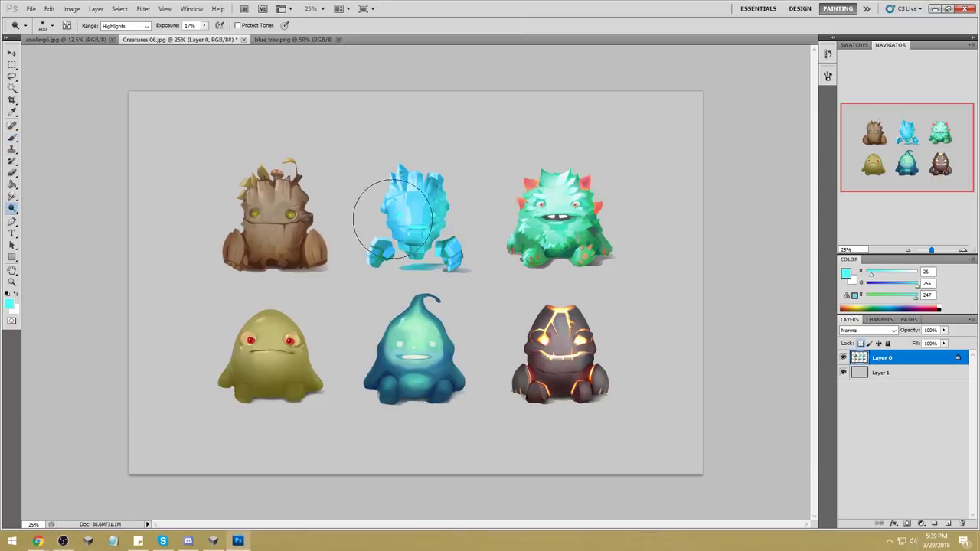
pyautogui.click(146, 26)
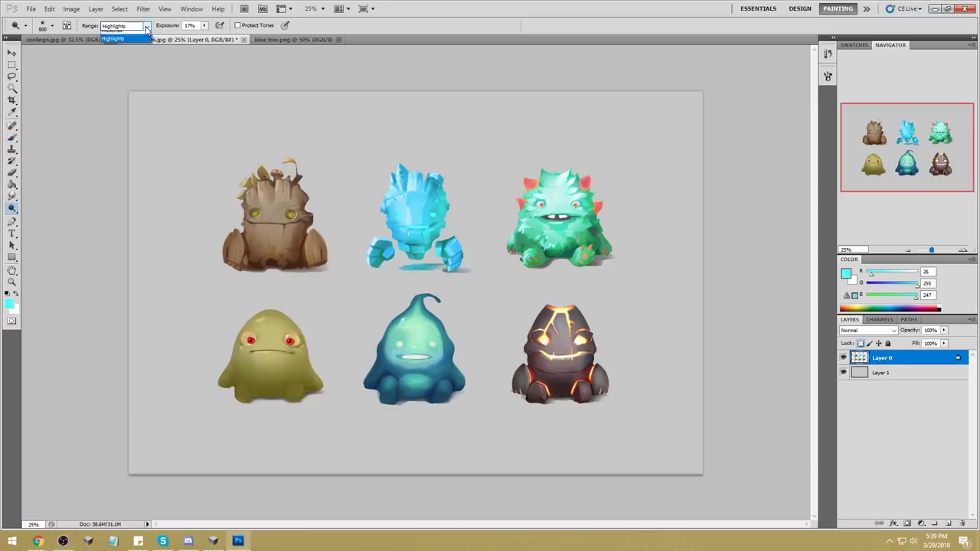
pyautogui.click(133, 53)
pyautogui.click(205, 25)
pyautogui.moveTo(202, 35); pyautogui.dragTo(214, 35)
pyautogui.moveTo(427, 217)
pyautogui.mouseDown()
pyautogui.moveTo(418, 210)
pyautogui.moveTo(448, 192)
pyautogui.moveTo(413, 222)
pyautogui.mouseUp()
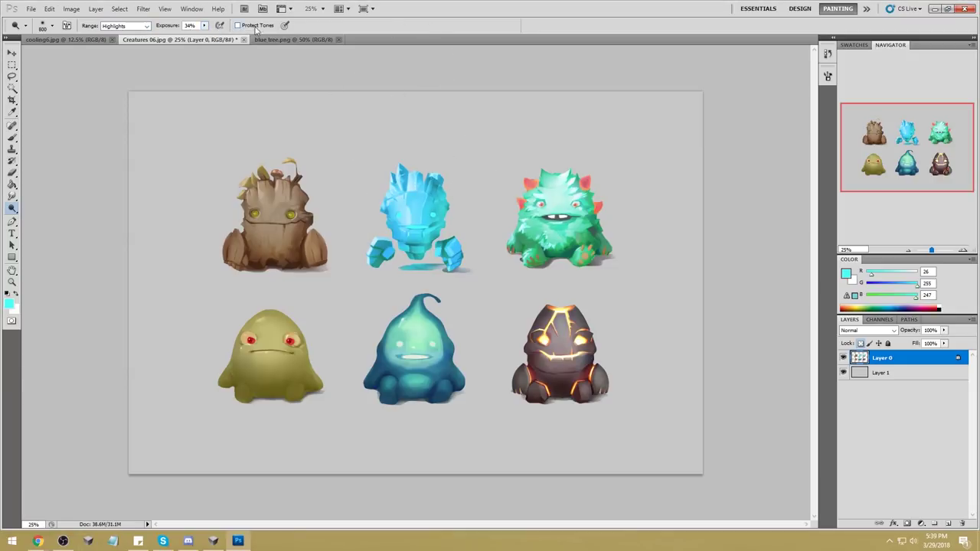
pyautogui.press('m')
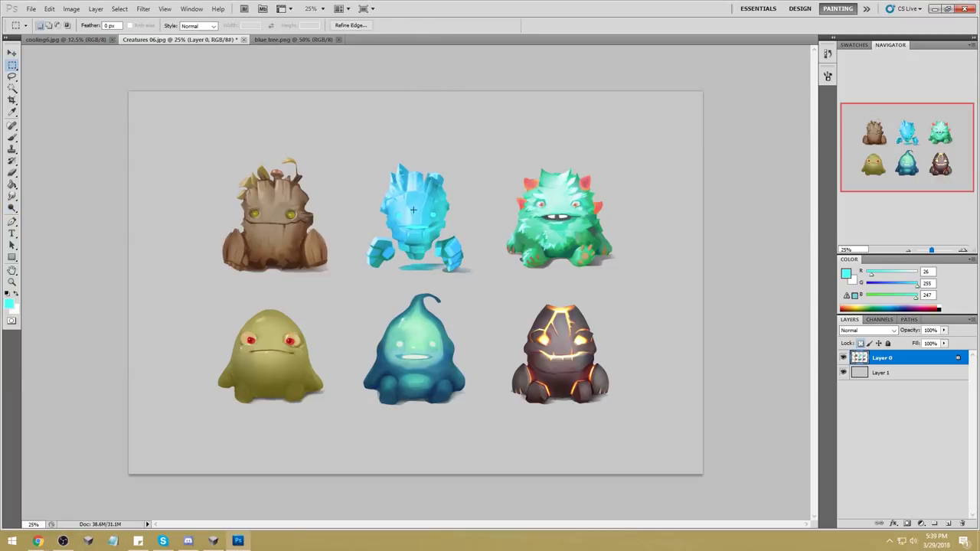
pyautogui.click(12, 208)
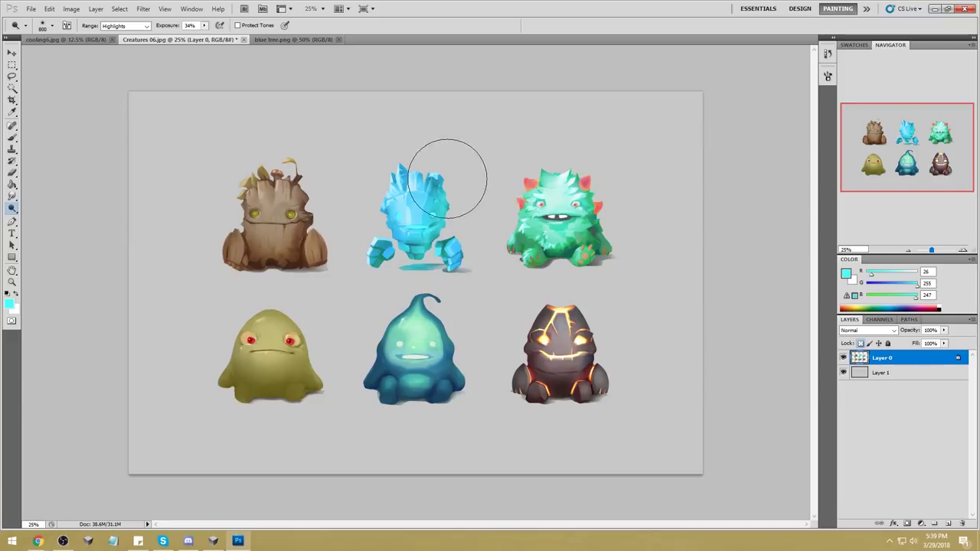
# Step: Set the foreground colour to pale cyan 62fff9 and deselect
pyautogui.click(847, 274)
pyautogui.click(770, 129)
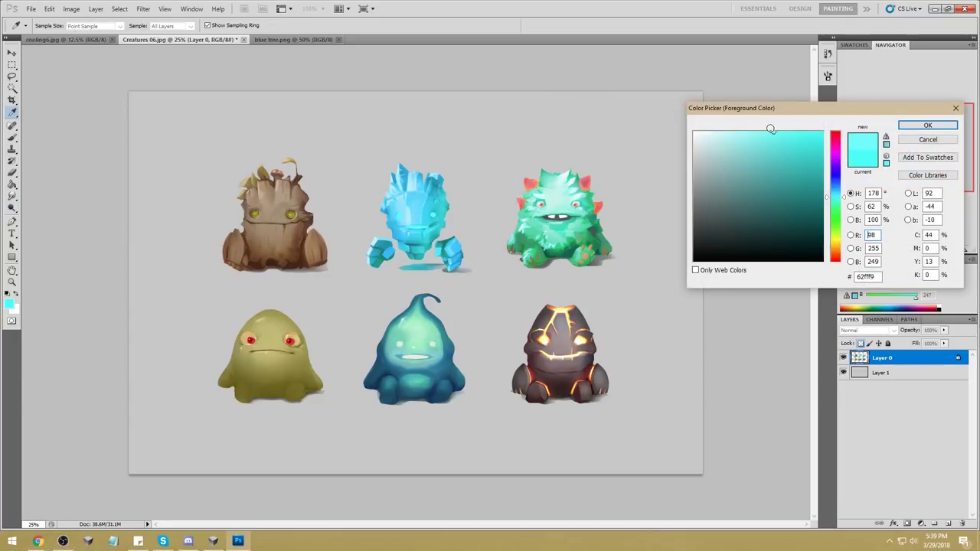
pyautogui.click(927, 125)
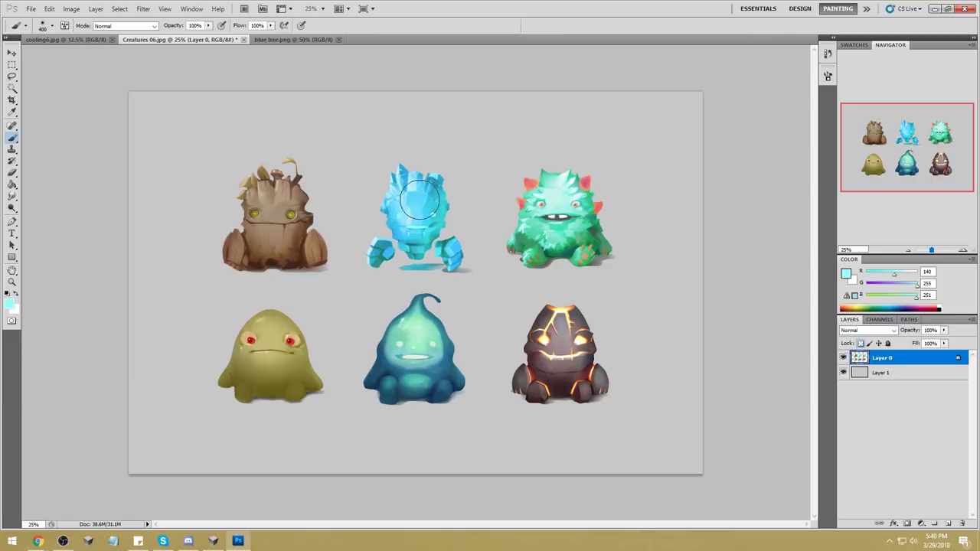
pyautogui.press('m')
pyautogui.rightClick(372, 222)
pyautogui.click(406, 228)
# Step: Sample sea green (RGB 18, 228, 179) from the furry green creature
pyautogui.moveTo(13, 199); pyautogui.dragTo(53, 216)
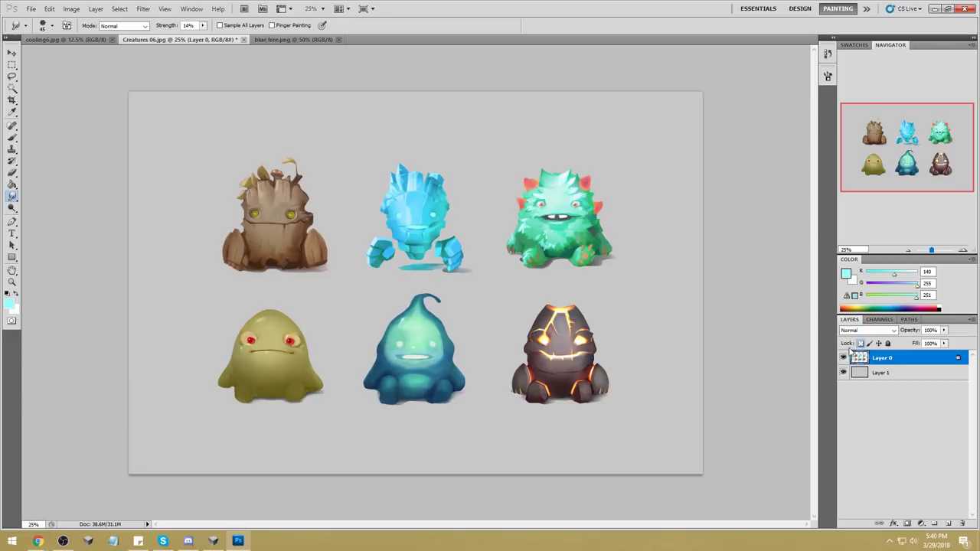
pyautogui.press('b')
pyautogui.keyDown('alt'); pyautogui.click(588, 200); pyautogui.keyUp('alt')
# Step: With a larger brush in Darken mode, paint darker shading over the green monster's right side
pyautogui.press(']')
pyautogui.press(']')
pyautogui.press(']')
pyautogui.press(']')
pyautogui.press(']')
pyautogui.press(']')
pyautogui.press(']')
pyautogui.press(']')
pyautogui.press(']')
pyautogui.press(']')
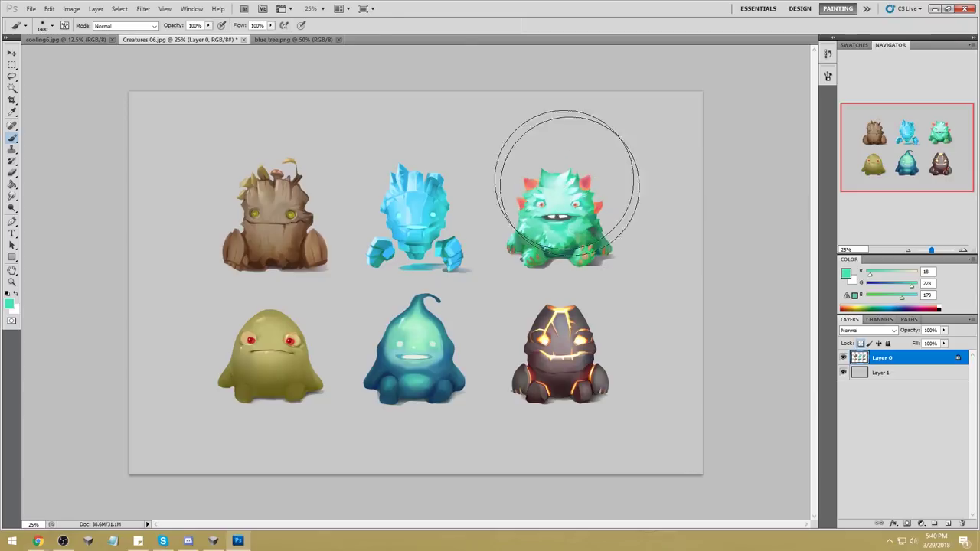
pyautogui.click(125, 25)
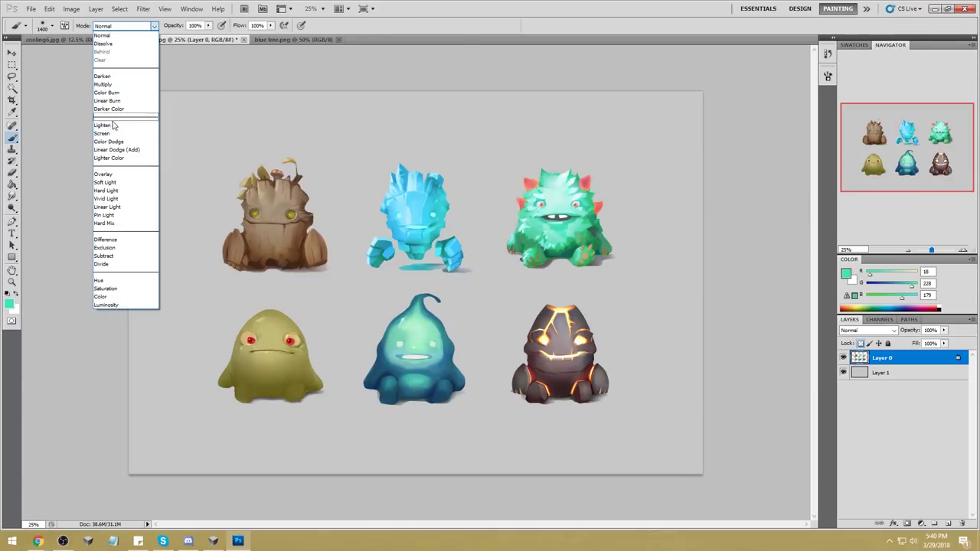
pyautogui.click(102, 76)
pyautogui.keyDown('alt'); pyautogui.click(573, 198); pyautogui.keyUp('alt')
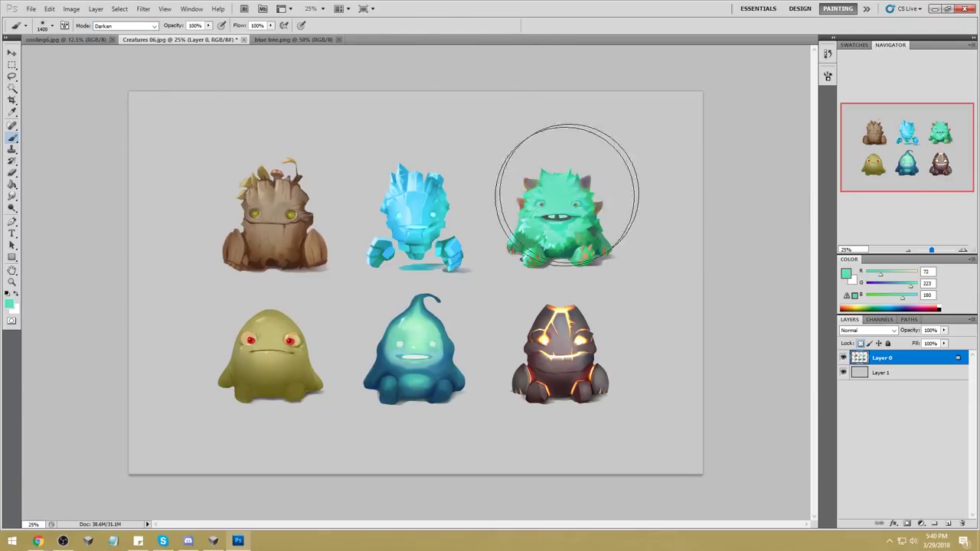
pyautogui.moveTo(564, 166)
pyautogui.mouseDown()
pyautogui.moveTo(569, 176)
pyautogui.moveTo(532, 226)
pyautogui.moveTo(511, 219)
pyautogui.moveTo(553, 227)
pyautogui.moveTo(556, 239)
pyautogui.mouseUp()
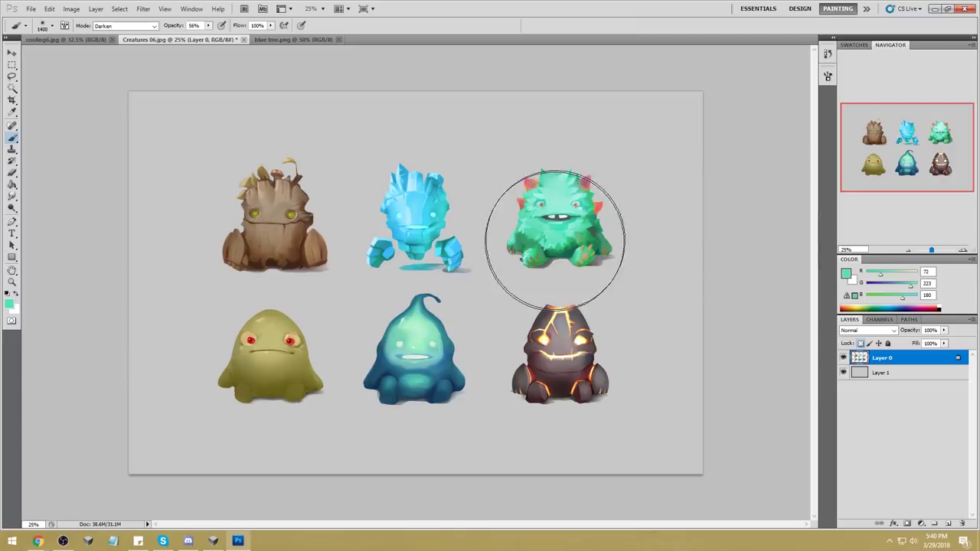
# Step: Resample dark, light and pale greens with a smaller brush, then smudge the edges
pyautogui.keyDown('alt'); pyautogui.click(573, 244); pyautogui.keyUp('alt')
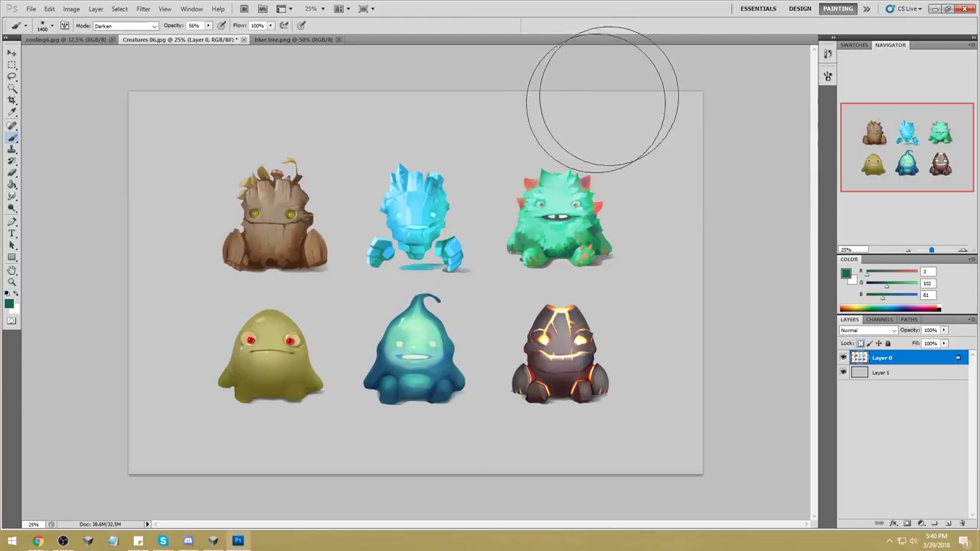
pyautogui.press('[')
pyautogui.press('[')
pyautogui.press('[')
pyautogui.press('[')
pyautogui.press('[')
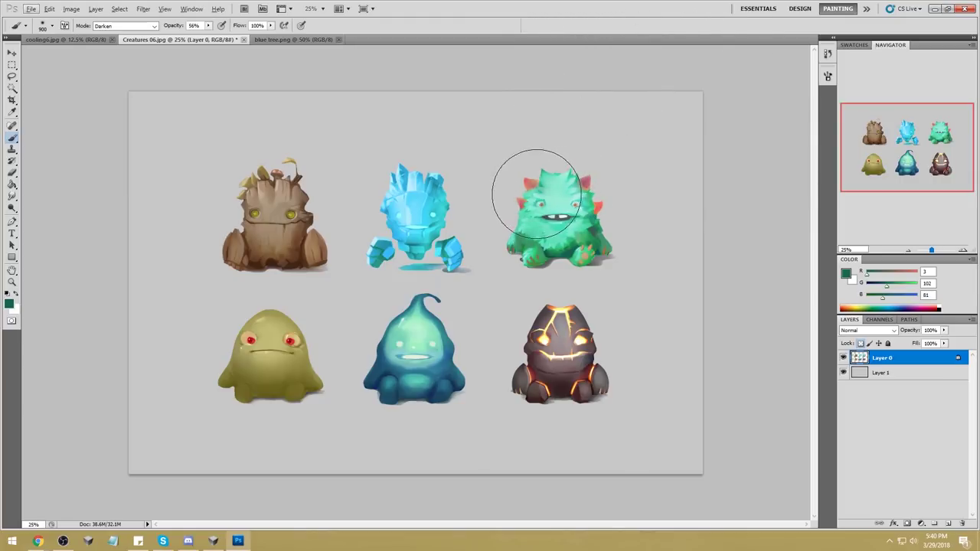
pyautogui.keyDown('alt'); pyautogui.click(594, 202); pyautogui.keyUp('alt')
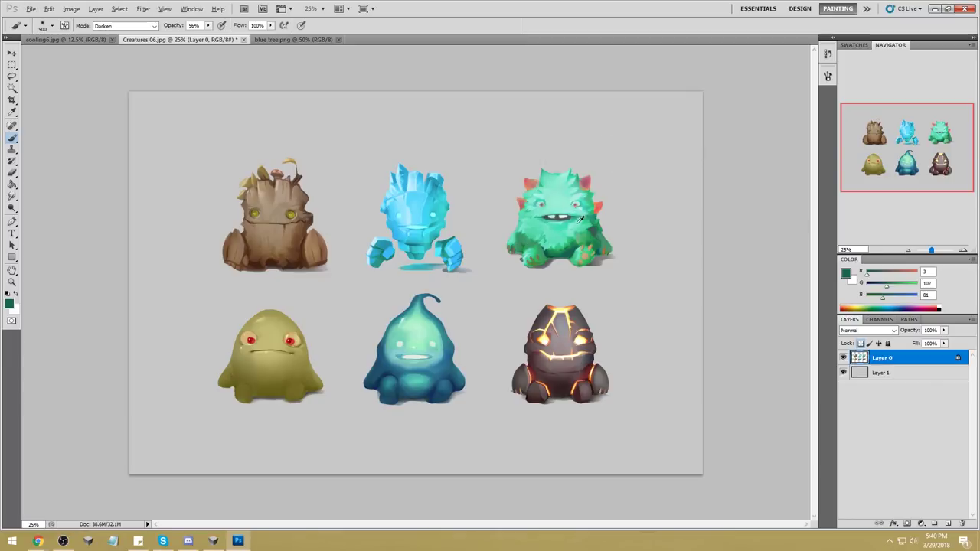
pyautogui.keyDown('alt'); pyautogui.click(559, 173); pyautogui.keyUp('alt')
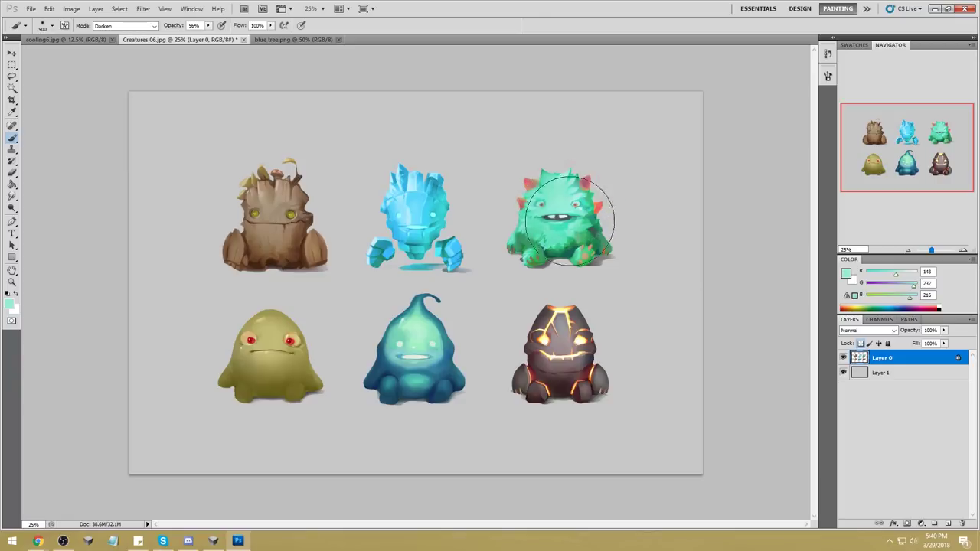
pyautogui.moveTo(12, 197); pyautogui.dragTo(46, 216)
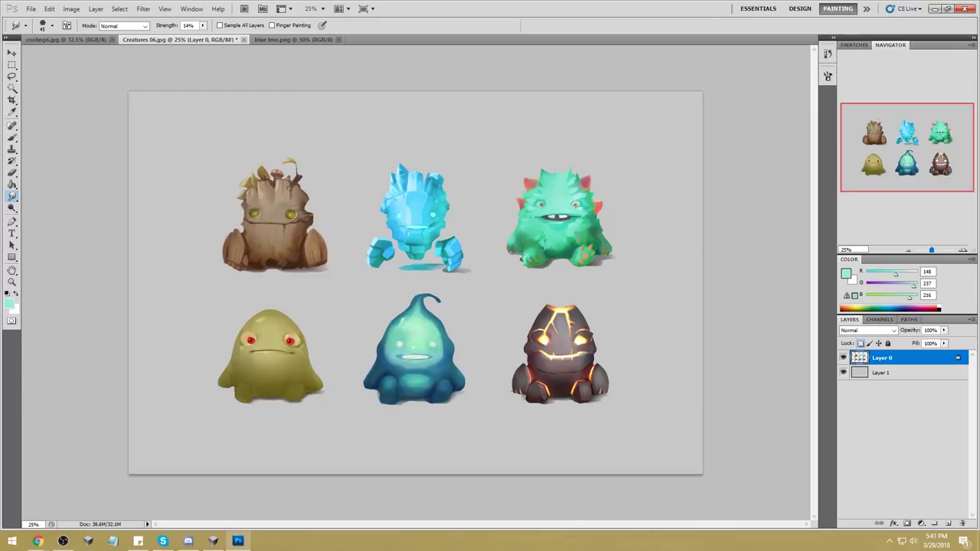
# Step: Select a region of the green monster by colour and set the foreground to pale grey
pyautogui.click(12, 89)
pyautogui.click(541, 204)
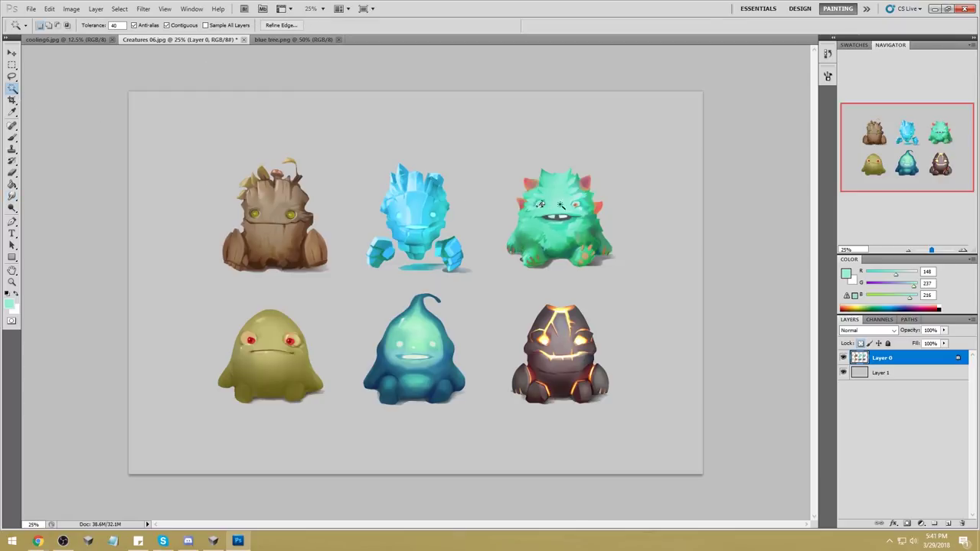
pyautogui.click(845, 273)
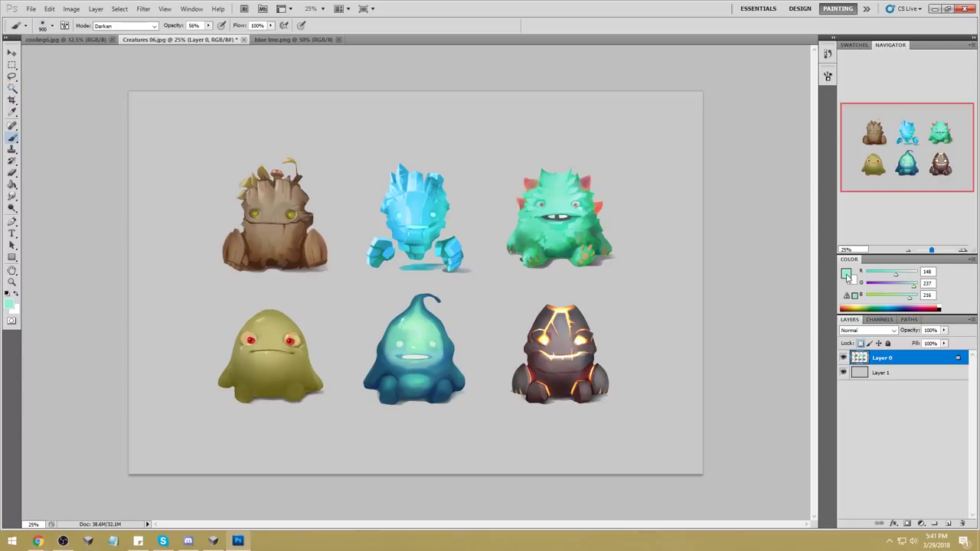
pyautogui.moveTo(694, 149); pyautogui.dragTo(687, 143)
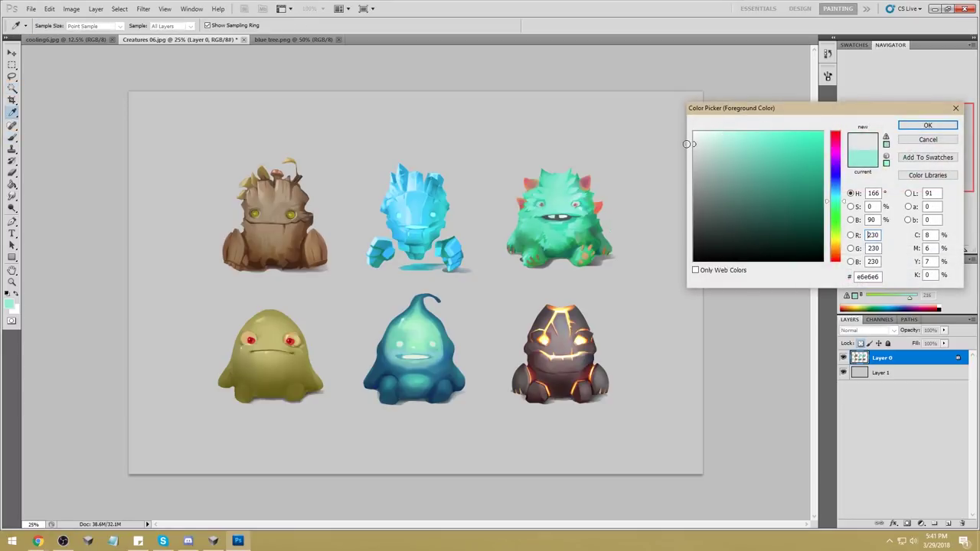
pyautogui.click(922, 129)
# Step: Return the brush to Normal mode and sample a near-white tone from the monster
pyautogui.press('b')
pyautogui.click(142, 27)
pyautogui.click(107, 36)
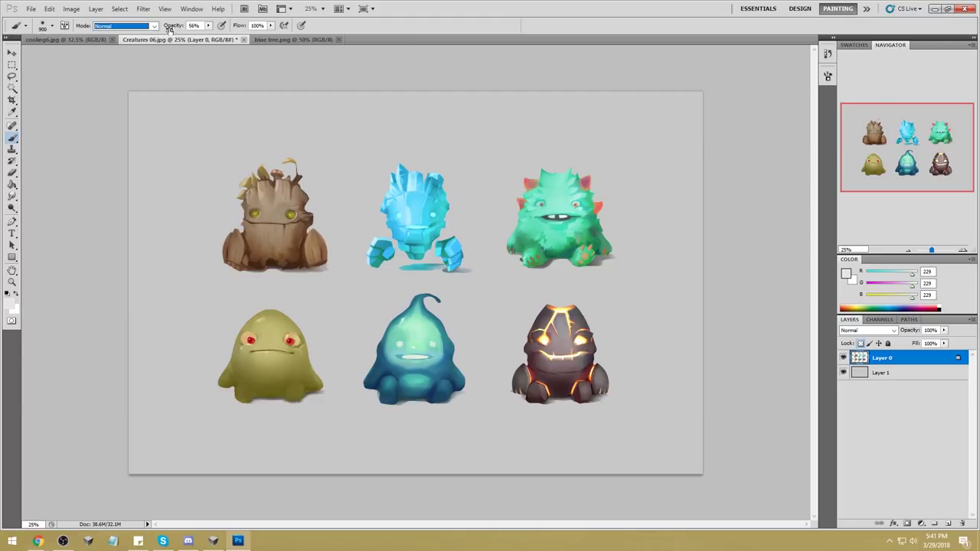
pyautogui.keyDown('alt'); pyautogui.click(567, 215); pyautogui.keyUp('alt')
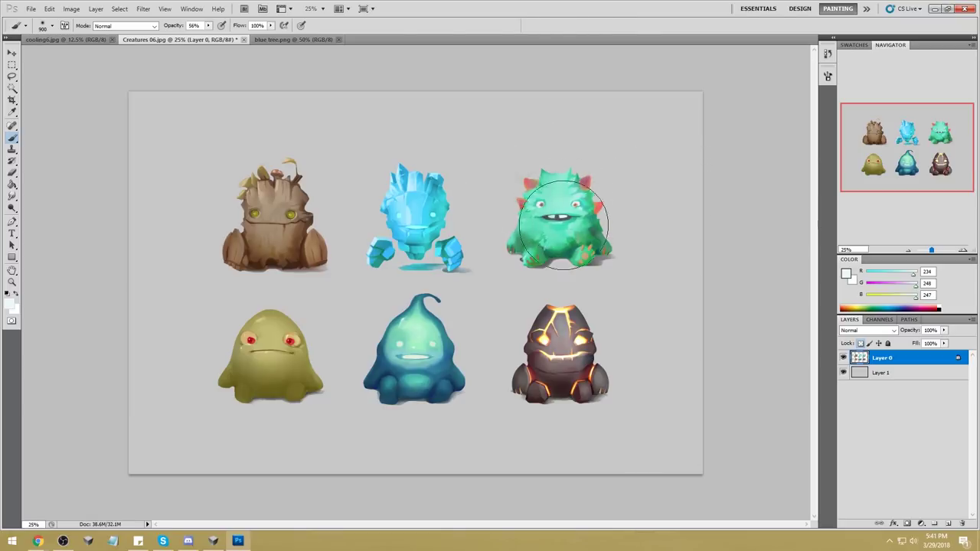
# Step: Set the foreground colour to a mid grey for painting
pyautogui.click(12, 88)
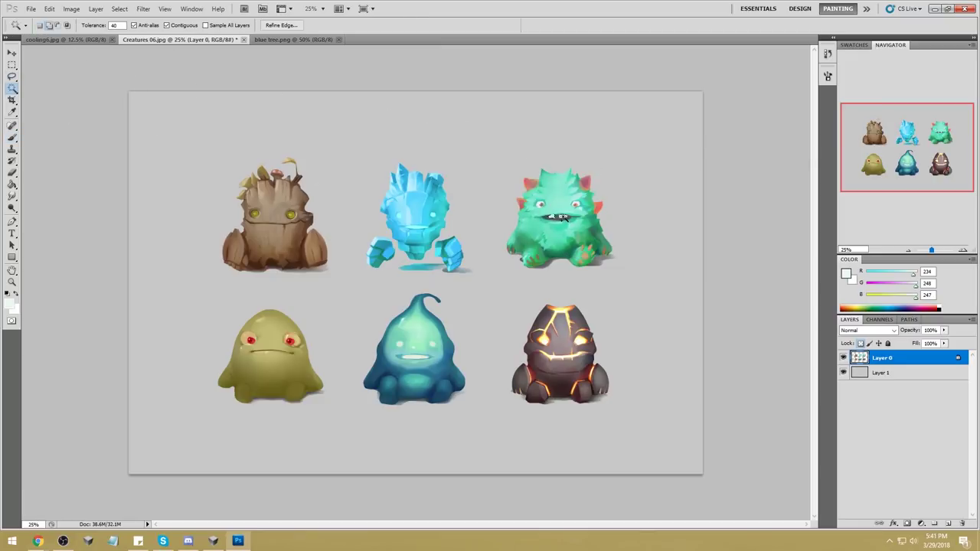
pyautogui.press('i')
pyautogui.click(845, 273)
pyautogui.click(663, 164)
pyautogui.click(928, 126)
pyautogui.press('b')
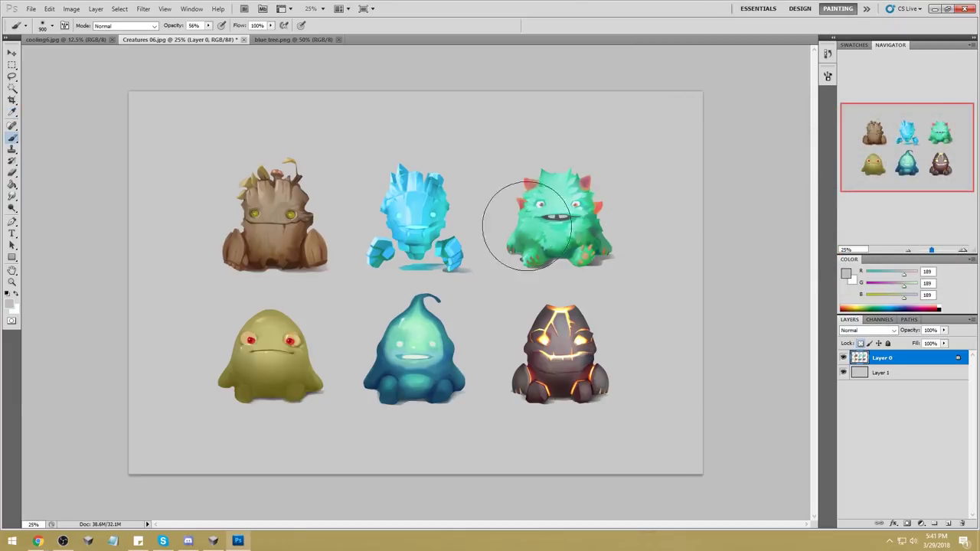
# Step: Sample a light teal from the monster and mute it to a darker, greyer tone
pyautogui.press('i')
pyautogui.click(846, 273)
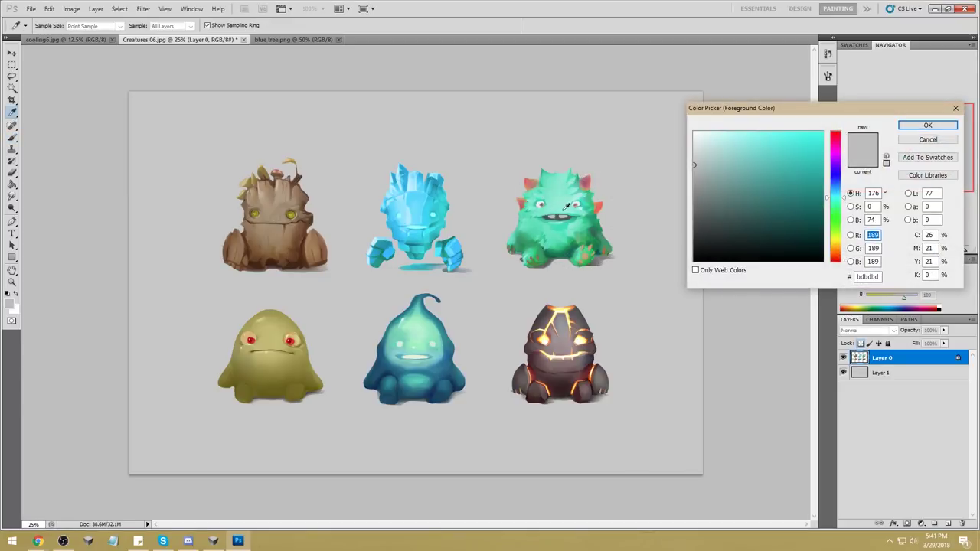
pyautogui.click(566, 206)
pyautogui.moveTo(740, 145); pyautogui.dragTo(725, 158)
pyautogui.click(925, 124)
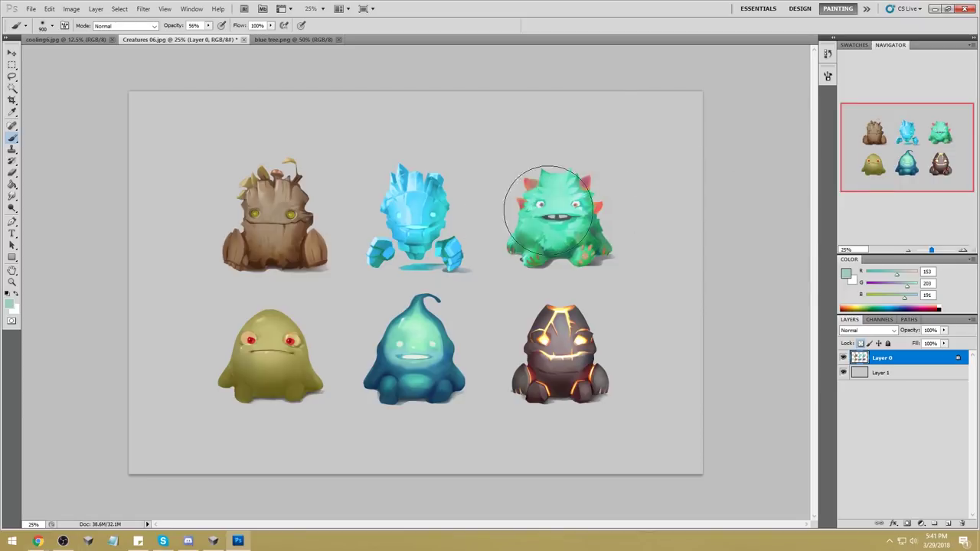
# Step: Clear the selection and sample green from the monster's edge with the brush
pyautogui.press('m')
pyautogui.rightClick(571, 202)
pyautogui.click(598, 209)
pyautogui.press('b')
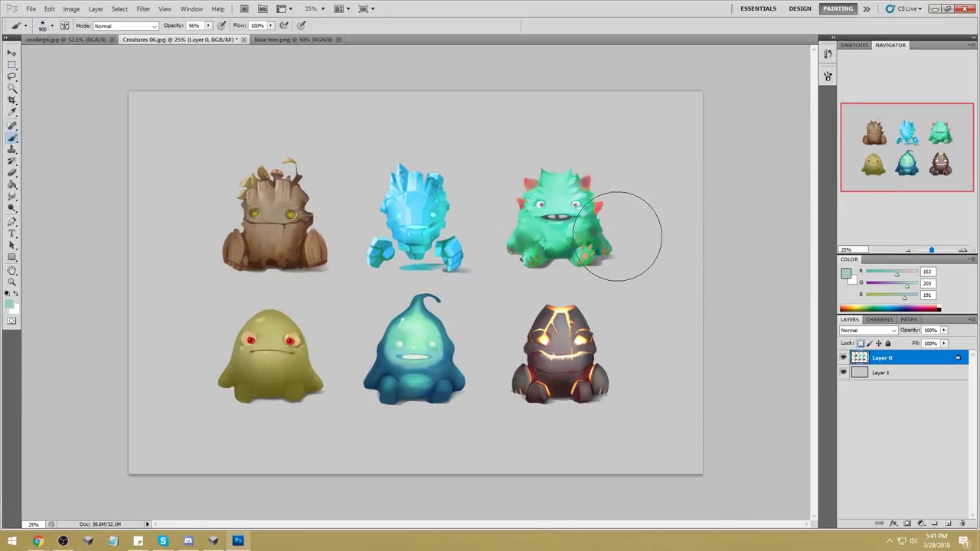
pyautogui.keyDown('alt'); pyautogui.click(613, 238); pyautogui.keyUp('alt')
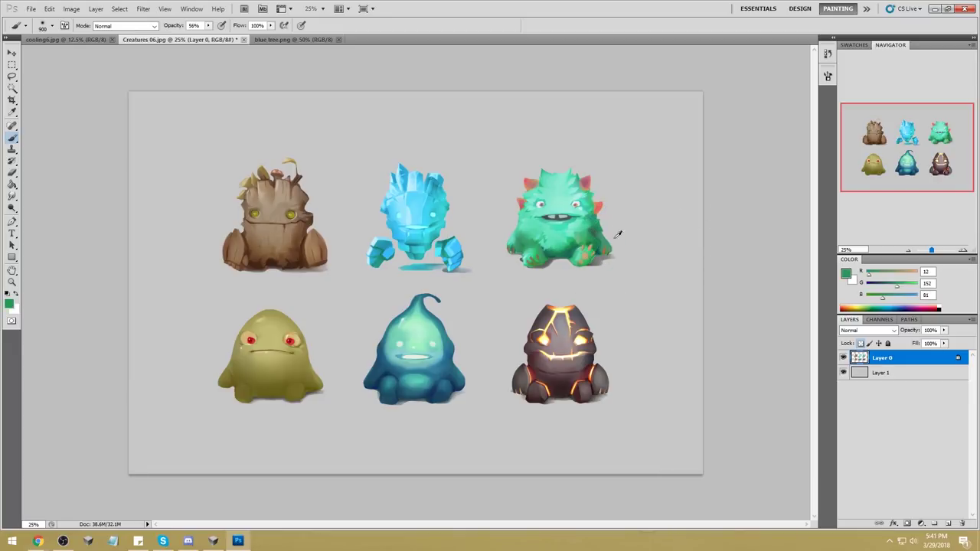
# Step: Set a teal (12, 152, 150) foreground, Color blend mode and a 500 px brush
pyautogui.click(846, 274)
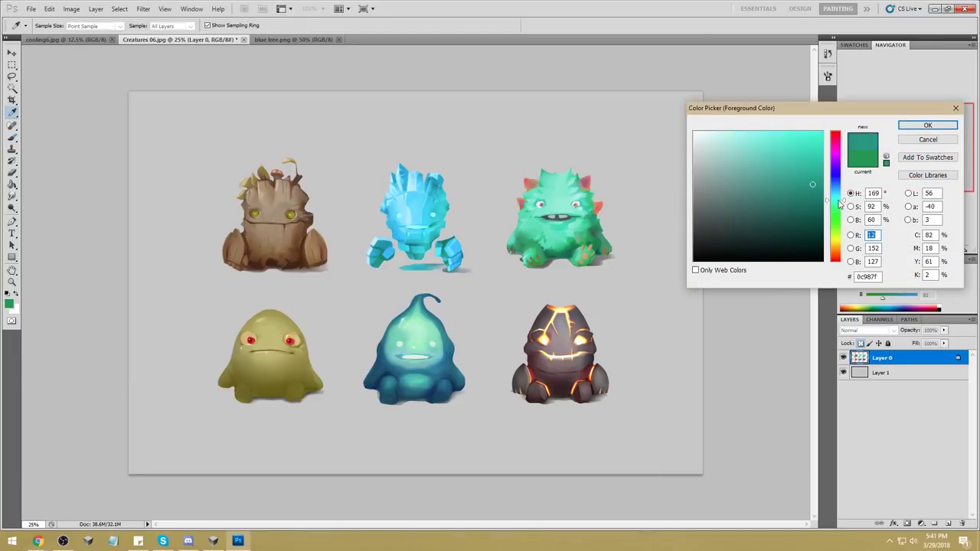
pyautogui.click(927, 126)
pyautogui.click(126, 25)
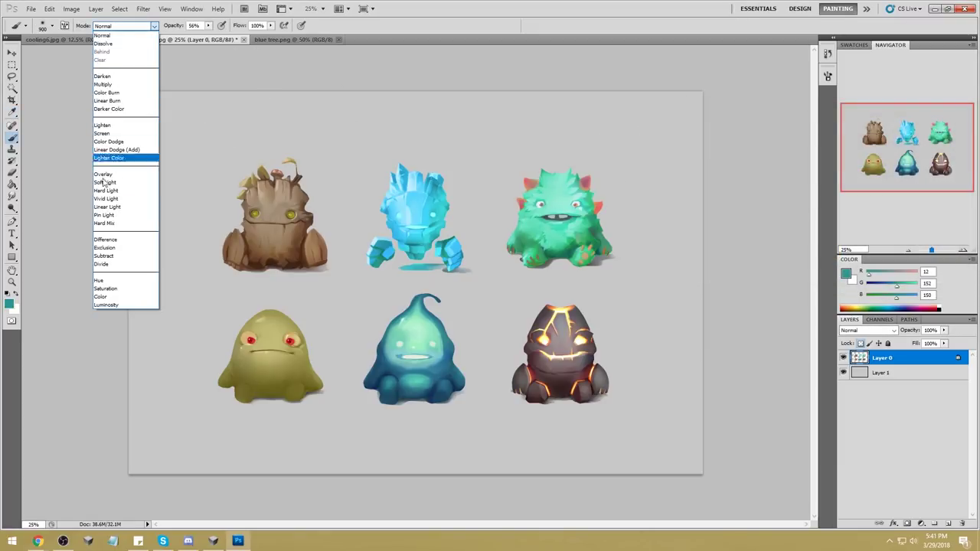
pyautogui.click(103, 296)
pyautogui.press('[')
pyautogui.press('[')
pyautogui.press('[')
pyautogui.press('[')
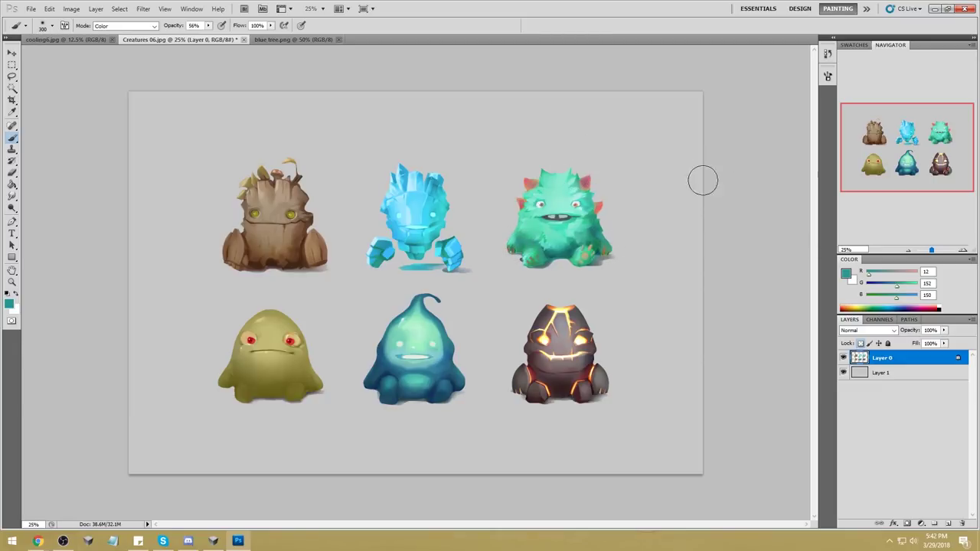
pyautogui.keyDown('alt'); pyautogui.click(601, 231); pyautogui.keyUp('alt')
# Step: Try Darken mode, then switch back to Normal, sampling background grey and monster green
pyautogui.click(146, 29)
pyautogui.click(122, 79)
pyautogui.click(596, 190)
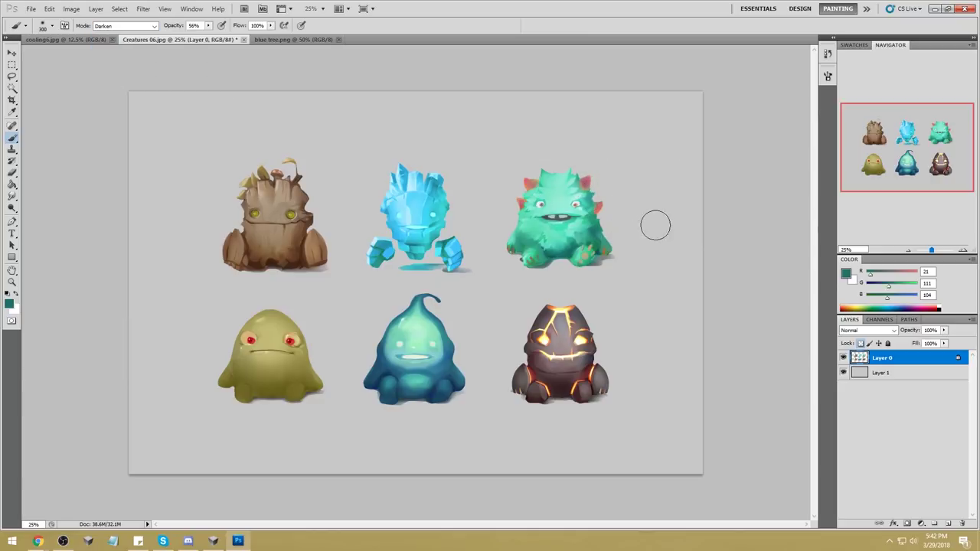
pyautogui.keyDown('alt'); pyautogui.click(429, 126); pyautogui.keyUp('alt')
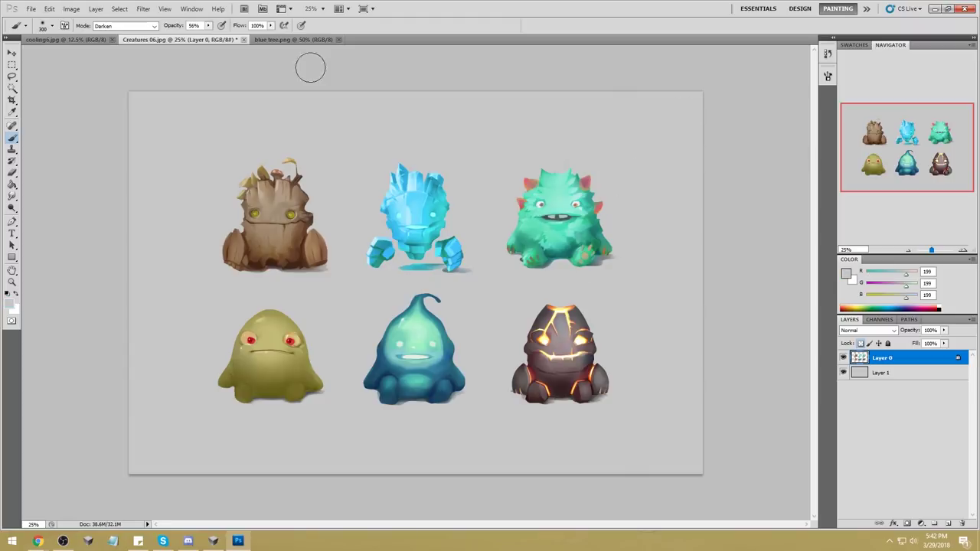
pyautogui.click(145, 28)
pyautogui.click(123, 35)
pyautogui.keyDown('alt'); pyautogui.click(584, 210); pyautogui.keyUp('alt')
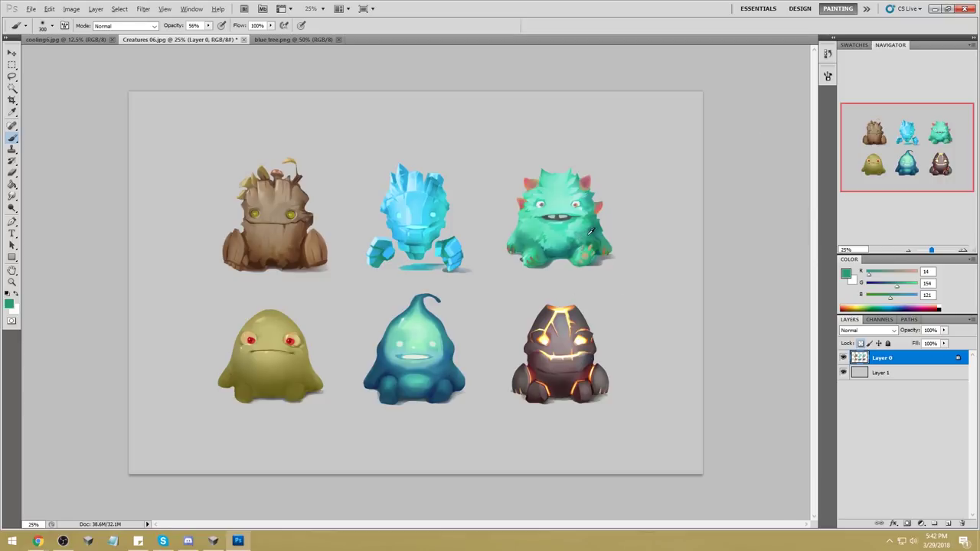
# Step: With a 1700 px dark teal Darken brush, stroke over the monster and compare using undo
pyautogui.press(']')
pyautogui.press(']')
pyautogui.press(']')
pyautogui.press(']')
pyautogui.press(']')
pyautogui.press(']')
pyautogui.press(']')
pyautogui.press(']')
pyautogui.press(']')
pyautogui.press(']')
pyautogui.press(']')
pyautogui.press(']')
pyautogui.press(']')
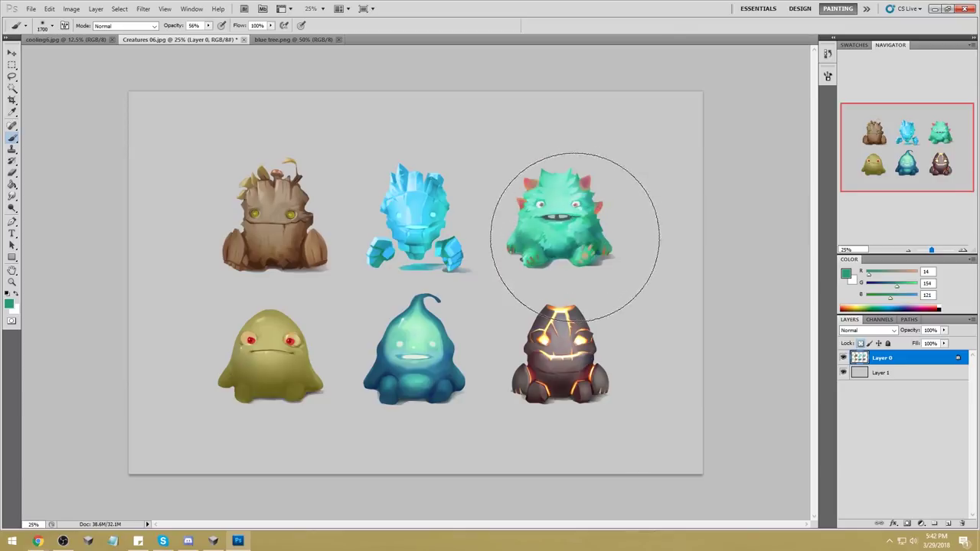
pyautogui.keyDown('alt'); pyautogui.click(574, 261); pyautogui.keyUp('alt')
pyautogui.click(125, 26)
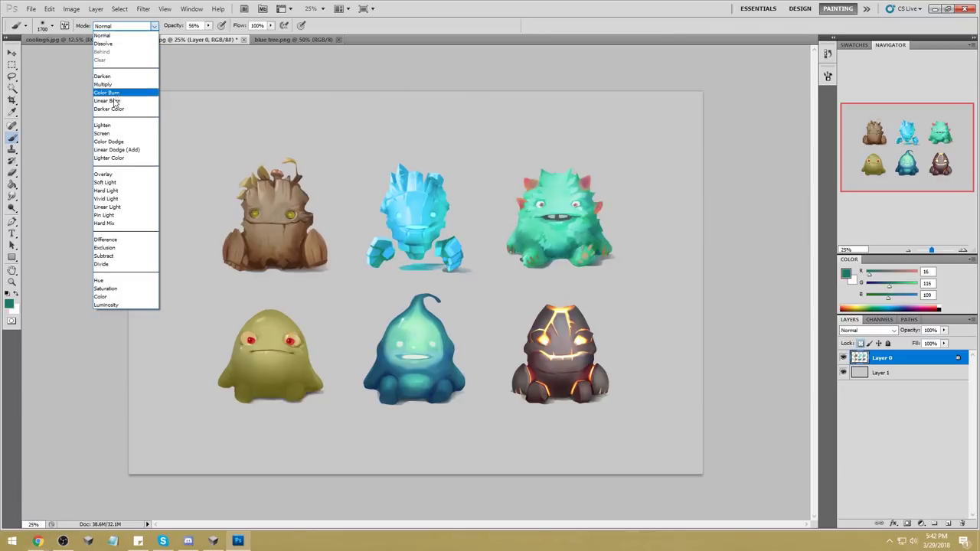
pyautogui.click(122, 79)
pyautogui.moveTo(590, 197)
pyautogui.mouseDown()
pyautogui.moveTo(507, 263)
pyautogui.moveTo(595, 175)
pyautogui.moveTo(641, 171)
pyautogui.mouseUp()
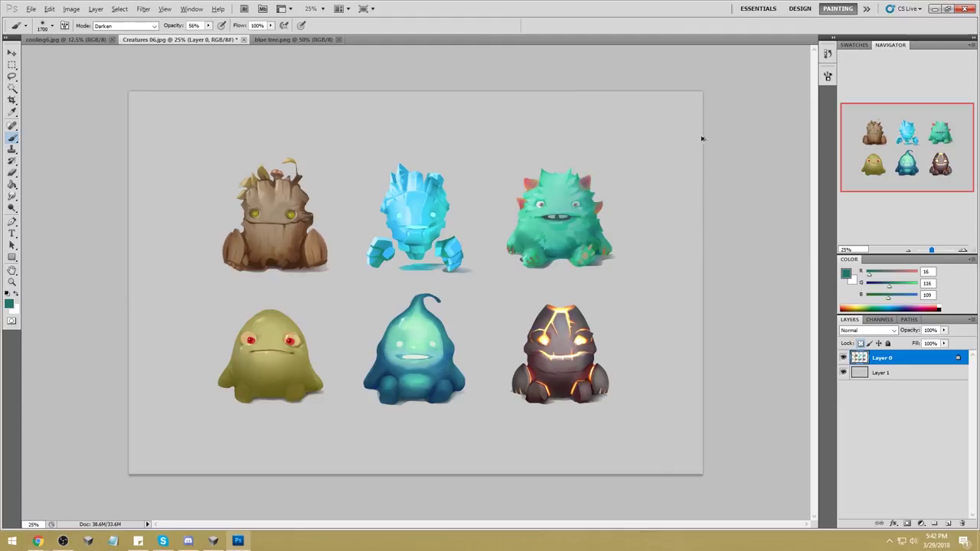
pyautogui.hotkey('ctrl', 'z')
pyautogui.hotkey('ctrl', 'z')
pyautogui.hotkey('ctrl', 'z')
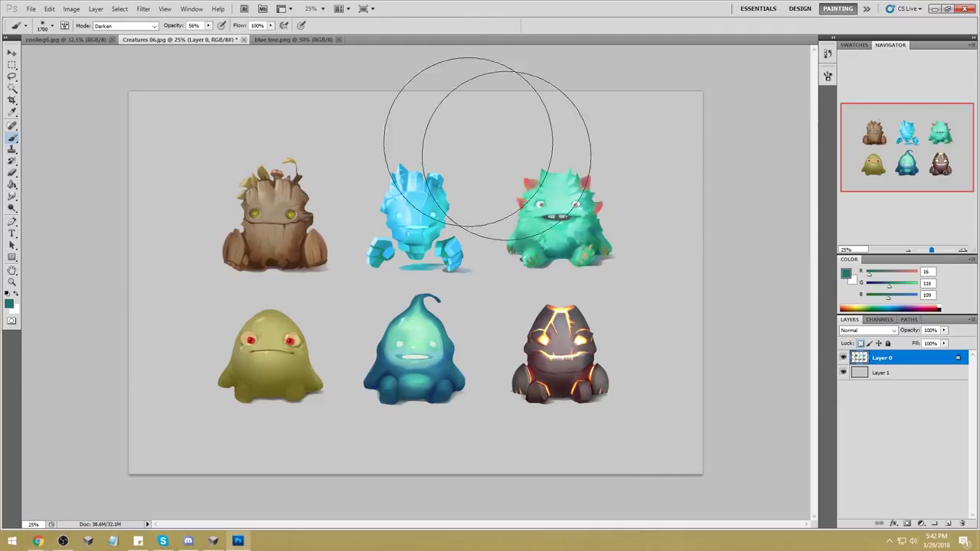
# Step: Select the whole canvas, then clear the selection and return to the brush
pyautogui.click(12, 89)
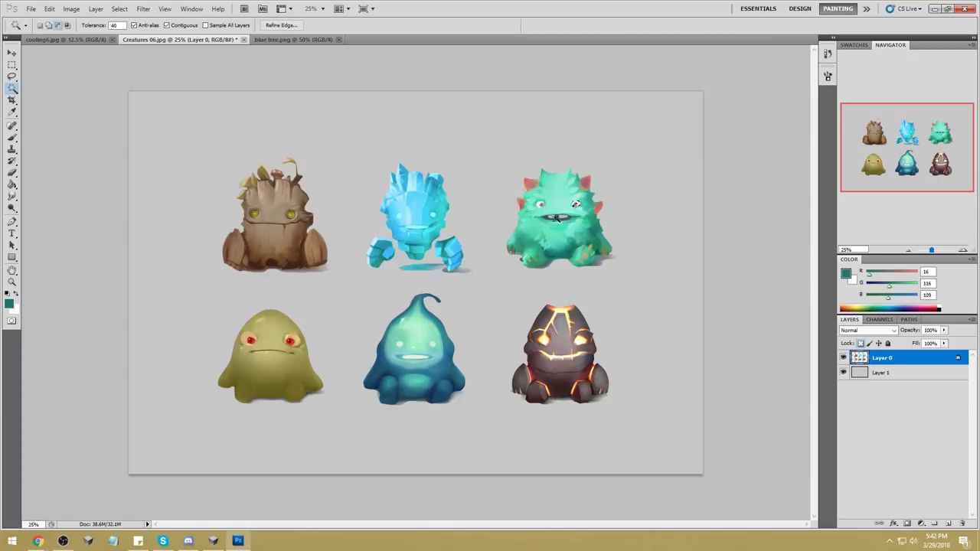
pyautogui.press('m')
pyautogui.rightClick(581, 227)
pyautogui.click(634, 243)
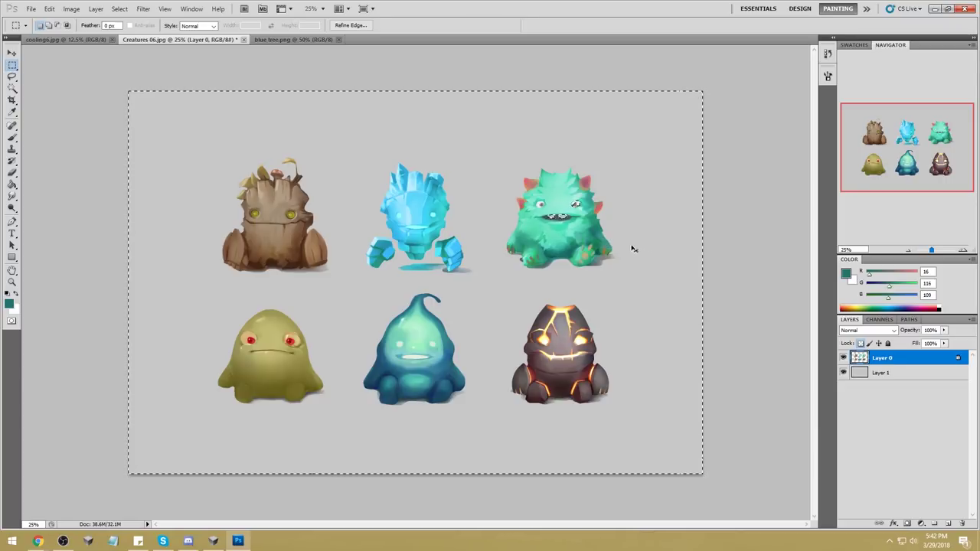
pyautogui.hotkey('ctrl', 'd')
pyautogui.press('b')
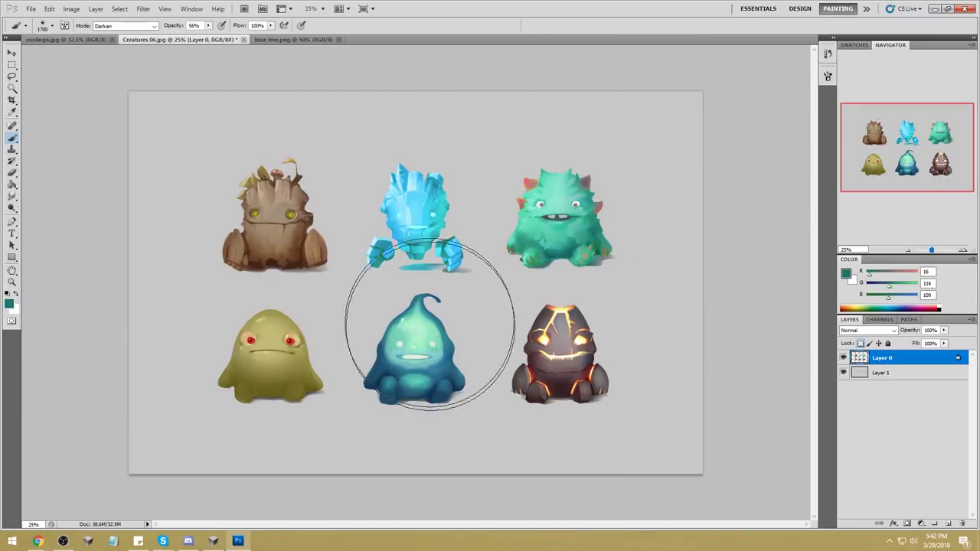
# Step: Dodge the yellow creature's lower-left body using the Midtones range
pyautogui.moveTo(12, 209); pyautogui.dragTo(42, 208)
pyautogui.press(']')
pyautogui.press(']')
pyautogui.press(']')
pyautogui.press(']')
pyautogui.moveTo(265, 346); pyautogui.dragTo(292, 321)
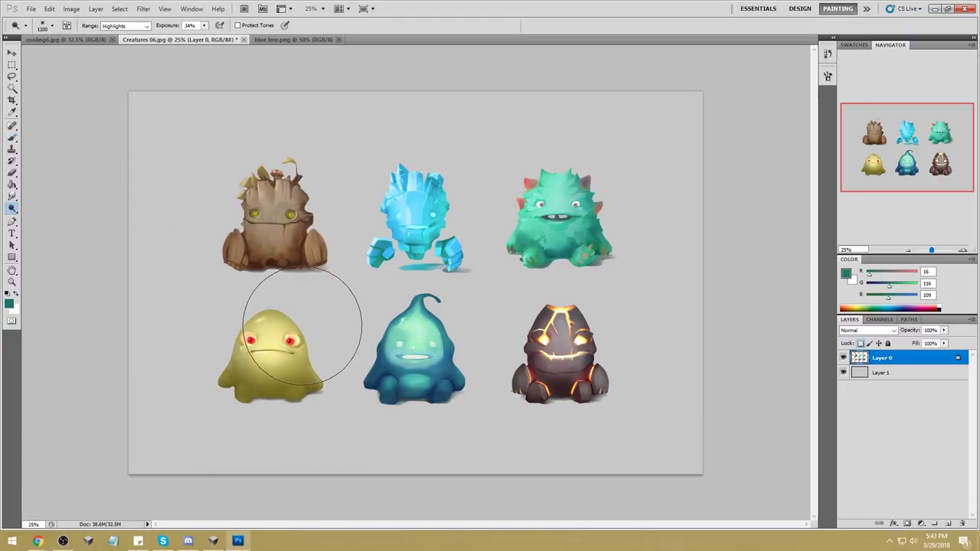
pyautogui.hotkey('ctrl', 'z')
pyautogui.press('[')
pyautogui.press('[')
pyautogui.press('[')
pyautogui.press('[')
pyautogui.press('[')
pyautogui.press('[')
pyautogui.press('[')
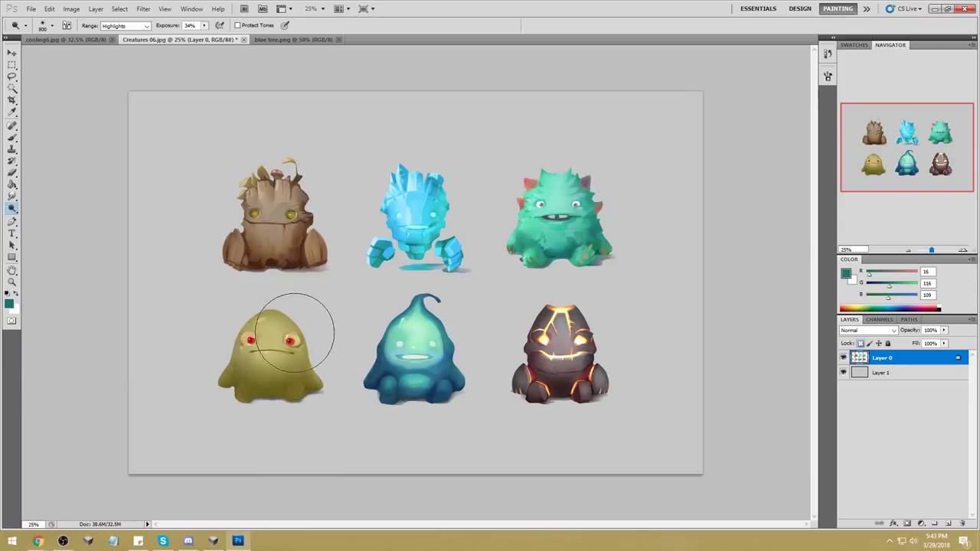
pyautogui.click(123, 27)
pyautogui.click(121, 32)
pyautogui.press('[')
pyautogui.press('[')
pyautogui.press('[')
pyautogui.press('[')
pyautogui.press('[')
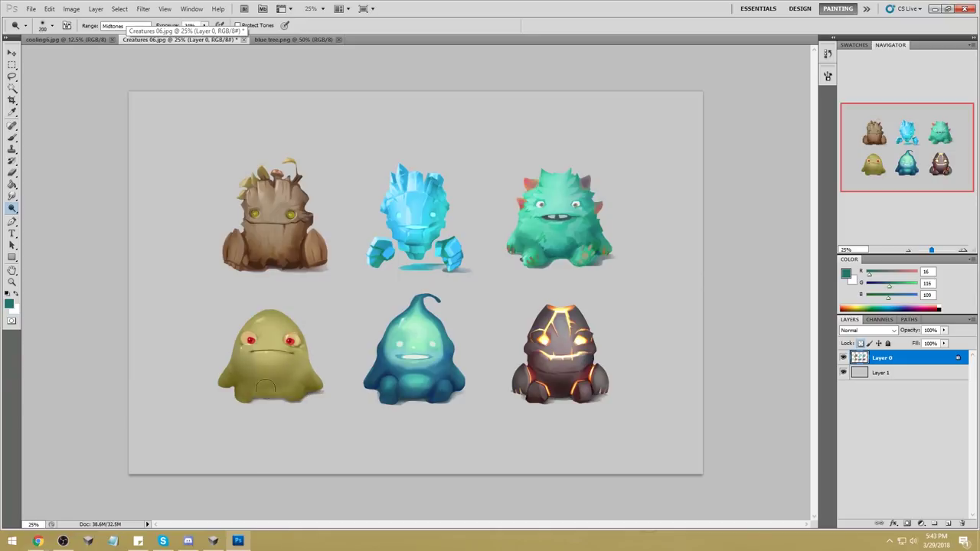
pyautogui.moveTo(231, 340); pyautogui.dragTo(325, 339)
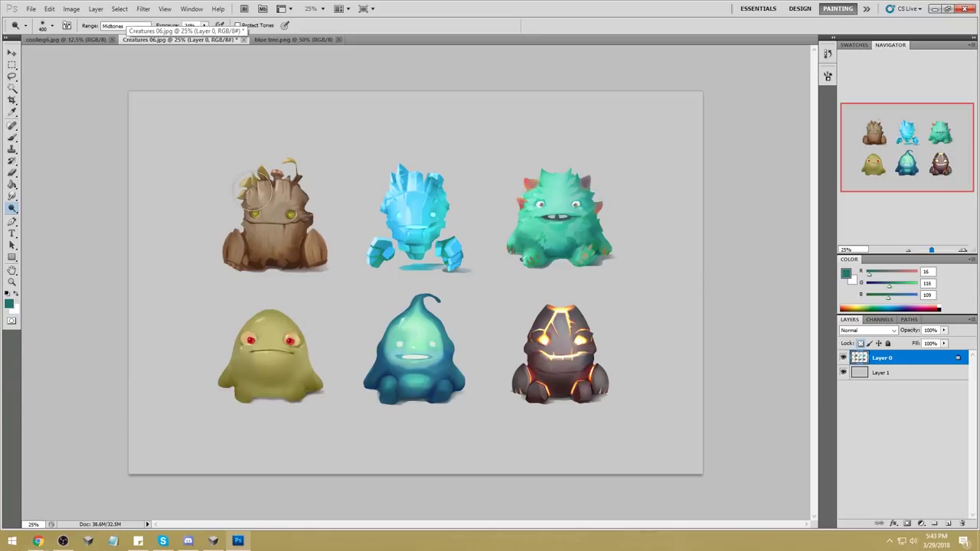
# Step: Paint light background grey over the yellow creature with a smaller Normal-mode brush to pale it
pyautogui.press(']')
pyautogui.press(']')
pyautogui.press('b')
pyautogui.press(']')
pyautogui.press(']')
pyautogui.press(']')
pyautogui.press(']')
pyautogui.press(']')
pyautogui.press(']')
pyautogui.press(']')
pyautogui.press(']')
pyautogui.keyDown('alt'); pyautogui.click(325, 319); pyautogui.keyUp('alt')
pyautogui.press('[')
pyautogui.press('[')
pyautogui.press('[')
pyautogui.press('[')
pyautogui.press('[')
pyautogui.press('[')
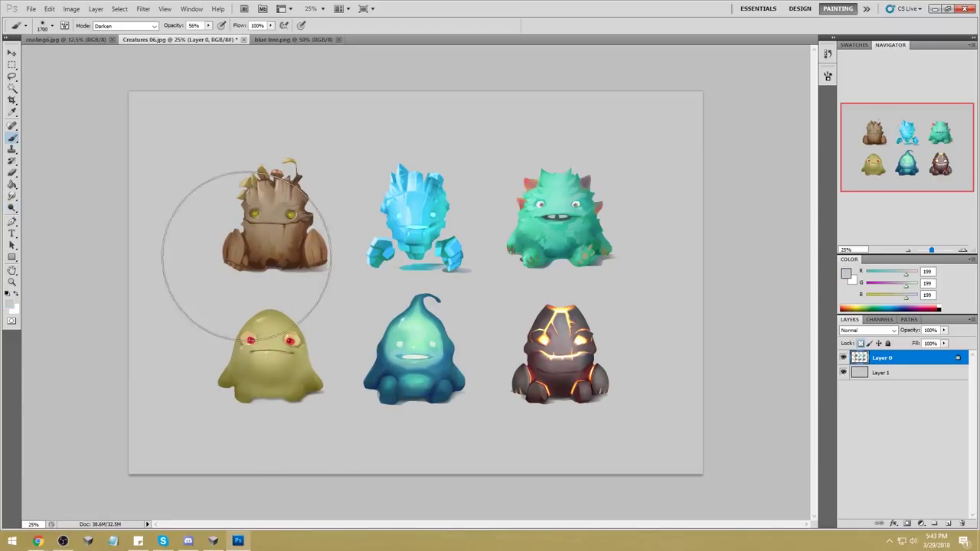
pyautogui.press('[')
pyautogui.press('[')
pyautogui.press('[')
pyautogui.click(145, 26)
pyautogui.click(107, 35)
pyautogui.click(285, 357)
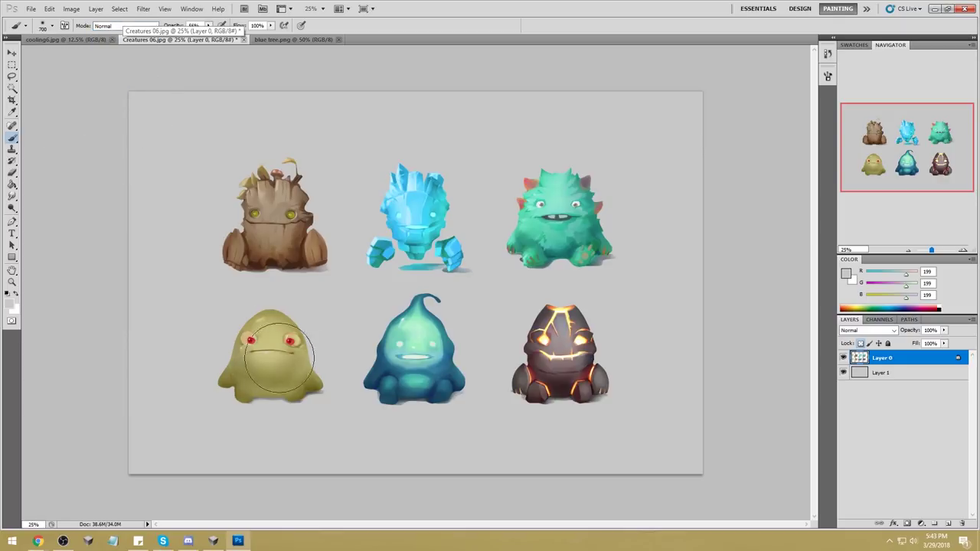
pyautogui.press('[')
pyautogui.hotkey('ctrl', 'z')
pyautogui.click(290, 346)
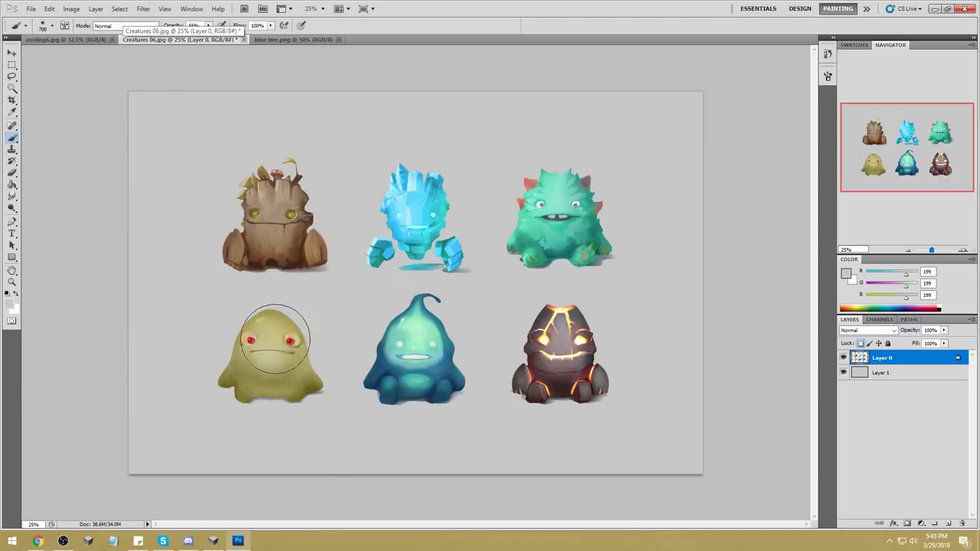
# Step: Dodge the yellow creature's head using the Highlights range
pyautogui.click(12, 208)
pyautogui.click(126, 25)
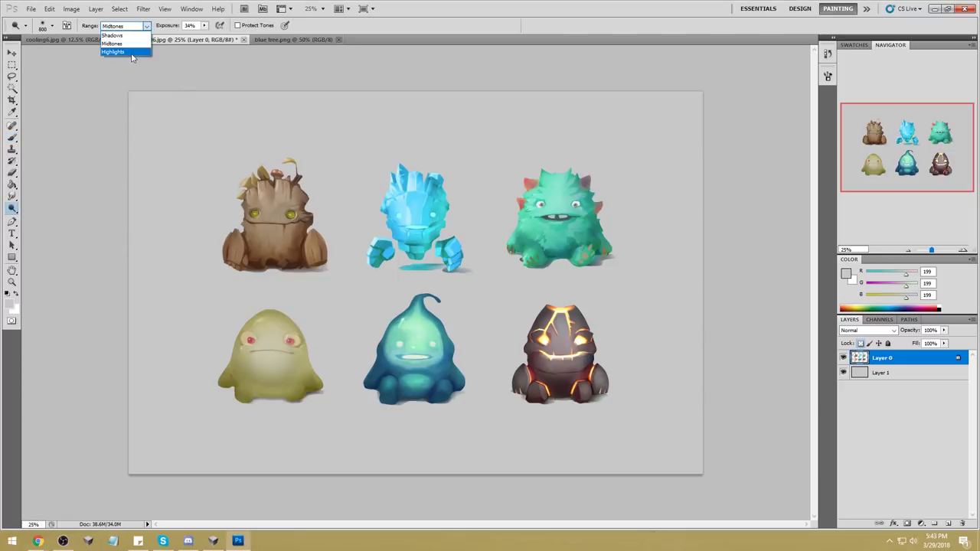
pyautogui.click(115, 51)
pyautogui.press('[')
pyautogui.press('[')
pyautogui.press('[')
pyautogui.press('[')
pyautogui.press('[')
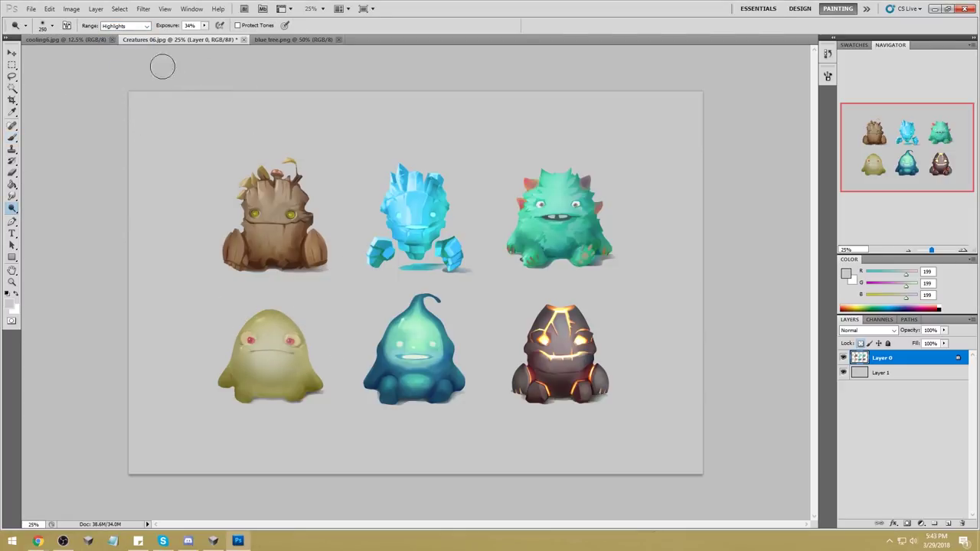
pyautogui.moveTo(260, 318); pyautogui.dragTo(258, 320)
pyautogui.press('[')
# Step: Set the Sponge tool to Desaturate with a smaller brush
pyautogui.rightClick(12, 208)
pyautogui.click(50, 229)
pyautogui.click(125, 25)
pyautogui.click(123, 34)
pyautogui.press('[')
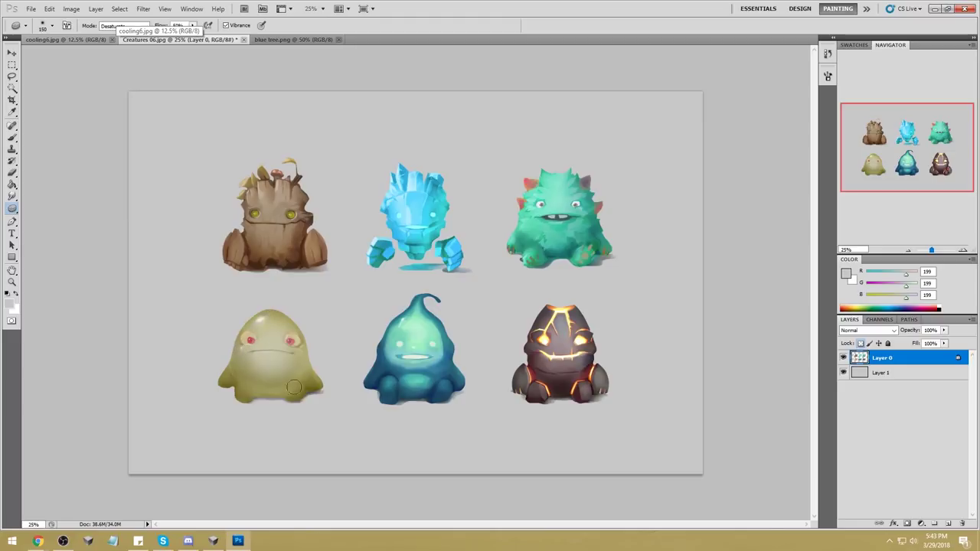
pyautogui.press('e')
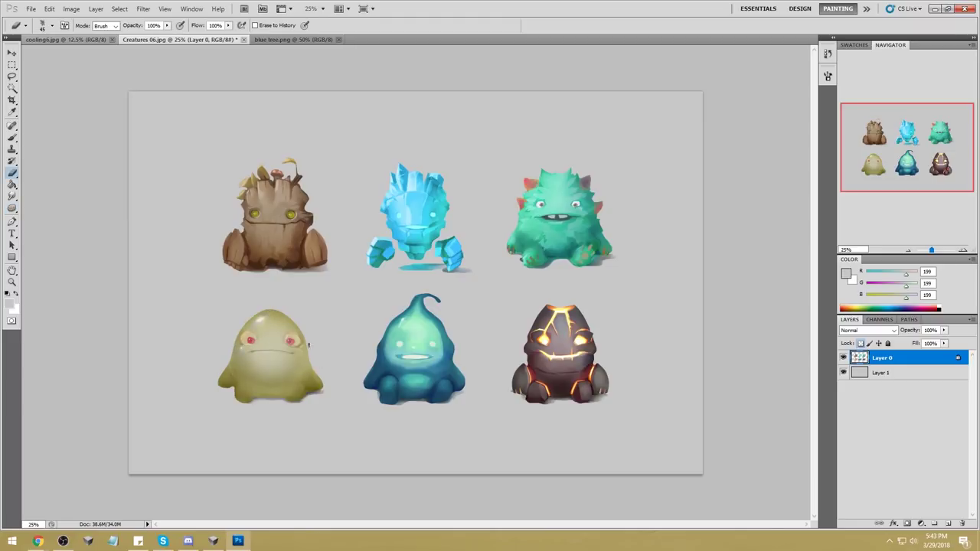
# Step: Select the whole canvas and copy the artwork, dismissing the no-pixels warning
pyautogui.hotkey('ctrl', 'a')
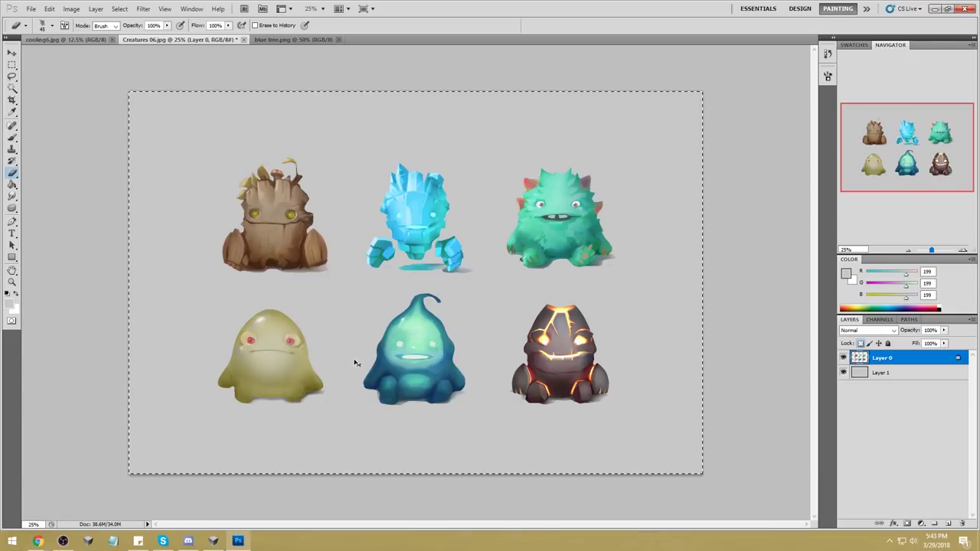
pyautogui.press('l')
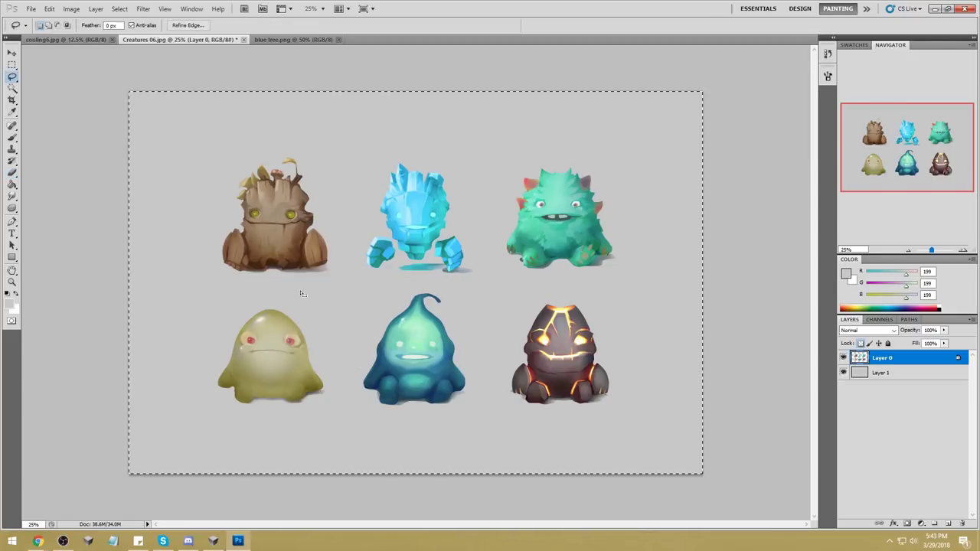
pyautogui.hotkey('ctrl', 'shift', 'i')
pyautogui.click(471, 203)
pyautogui.moveTo(306, 292)
pyautogui.mouseDown()
pyautogui.moveTo(306, 437)
pyautogui.moveTo(320, 285)
pyautogui.mouseUp()
# Step: In History, step back to an earlier Dodge state where the blob is olive with red eyes
pyautogui.click(827, 53)
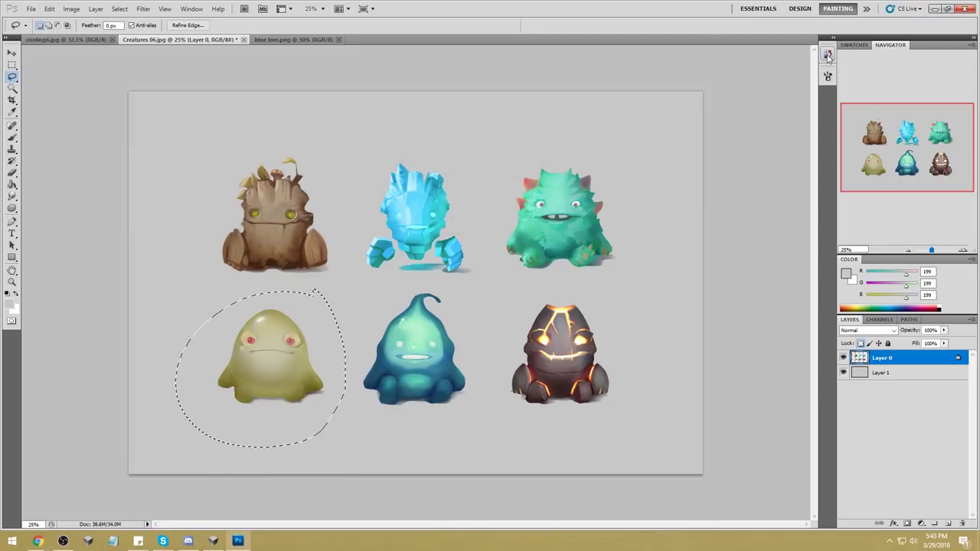
pyautogui.click(748, 419)
pyautogui.click(748, 413)
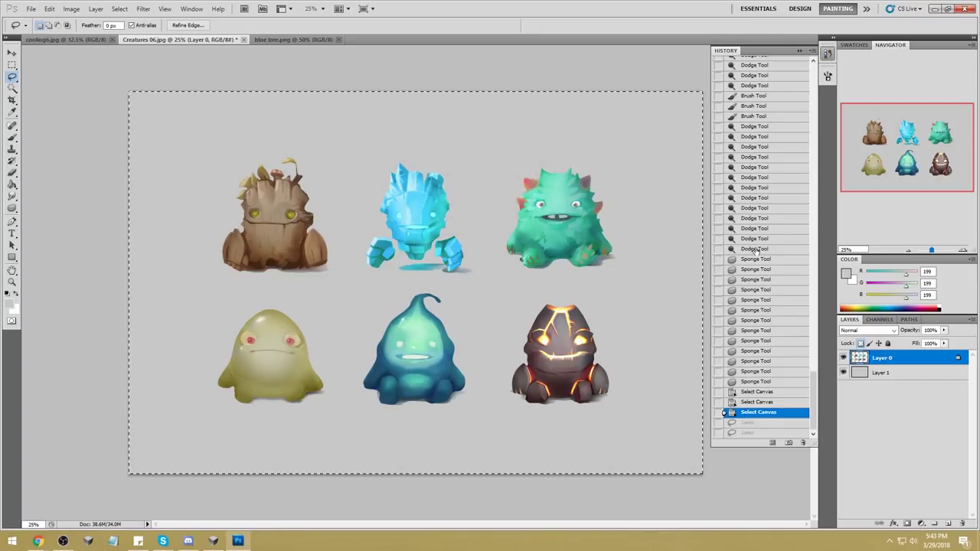
pyautogui.click(752, 250)
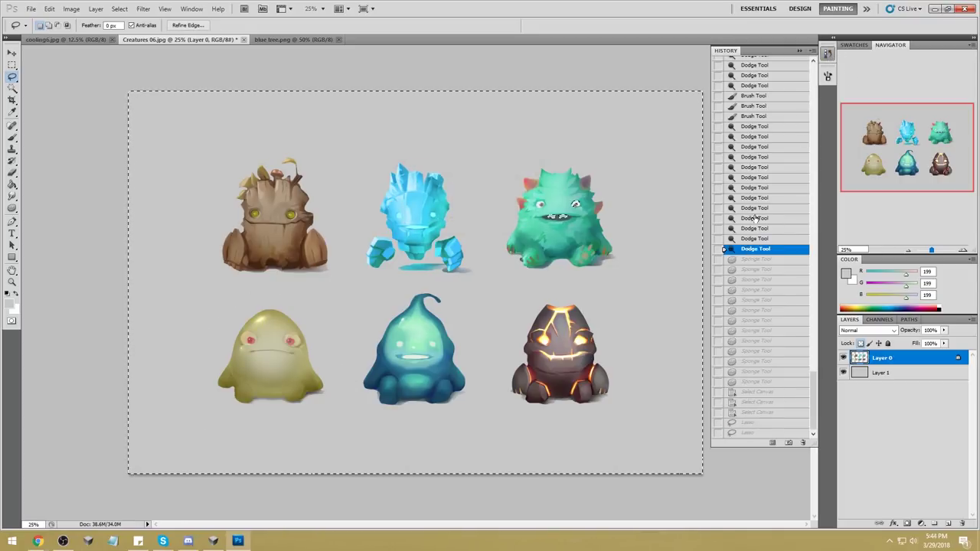
pyautogui.click(758, 86)
pyautogui.click(759, 96)
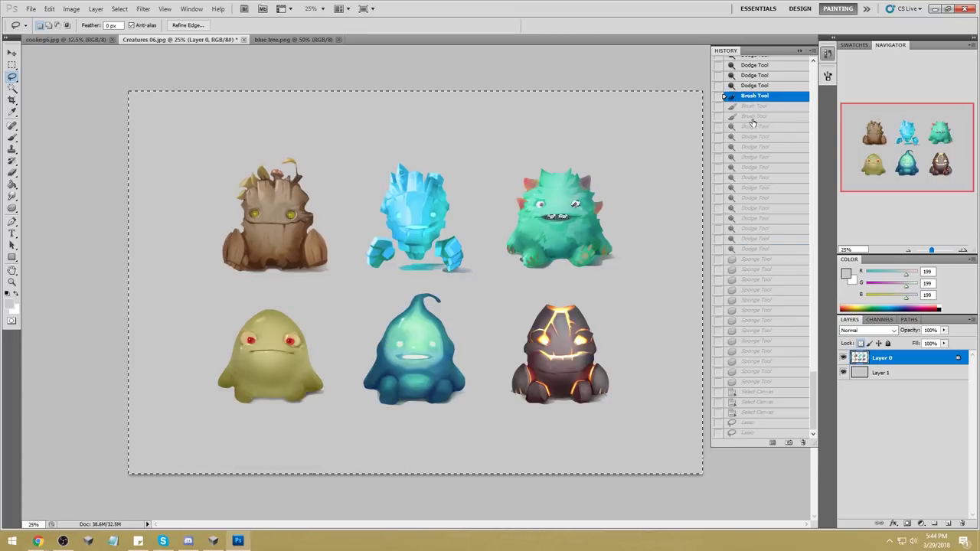
pyautogui.click(759, 105)
pyautogui.click(756, 95)
pyautogui.click(755, 86)
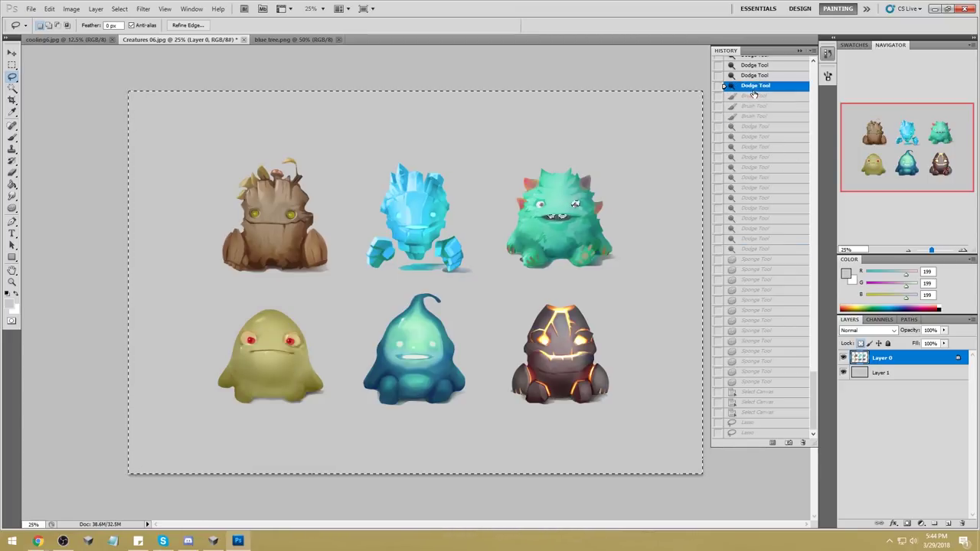
pyautogui.click(754, 96)
pyautogui.click(751, 107)
# Step: Return to the chosen history state and paste the pale copy in place as Layer 2
pyautogui.click(750, 115)
pyautogui.click(754, 106)
pyautogui.hotkey('ctrl', 'shift', 'v')
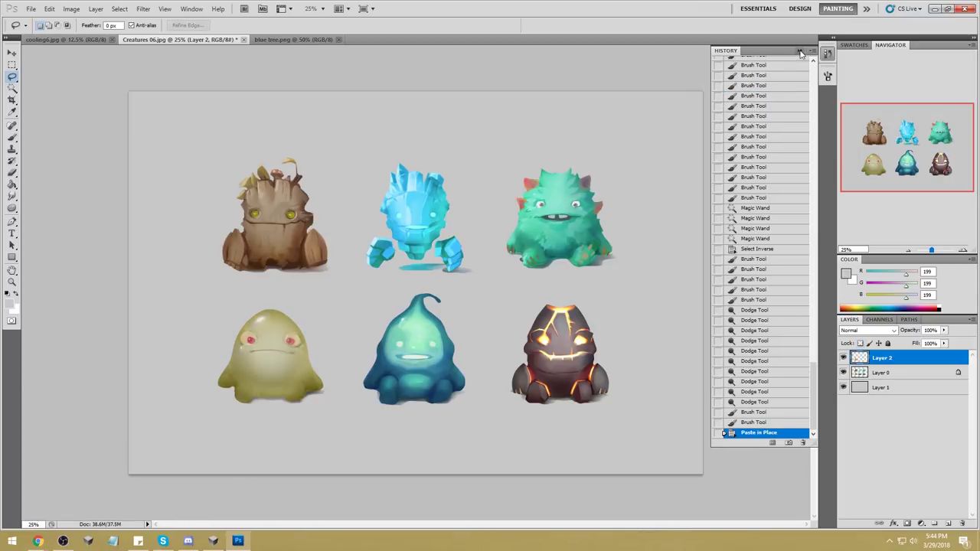
pyautogui.click(799, 51)
pyautogui.press('e')
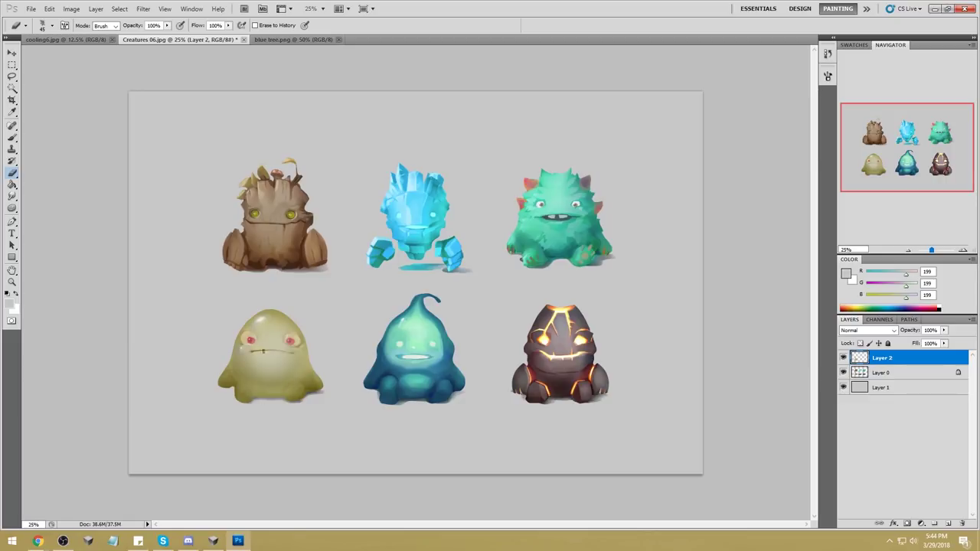
# Step: Zoom in and deepen the red of both irises
pyautogui.scroll(5, 252, 375)
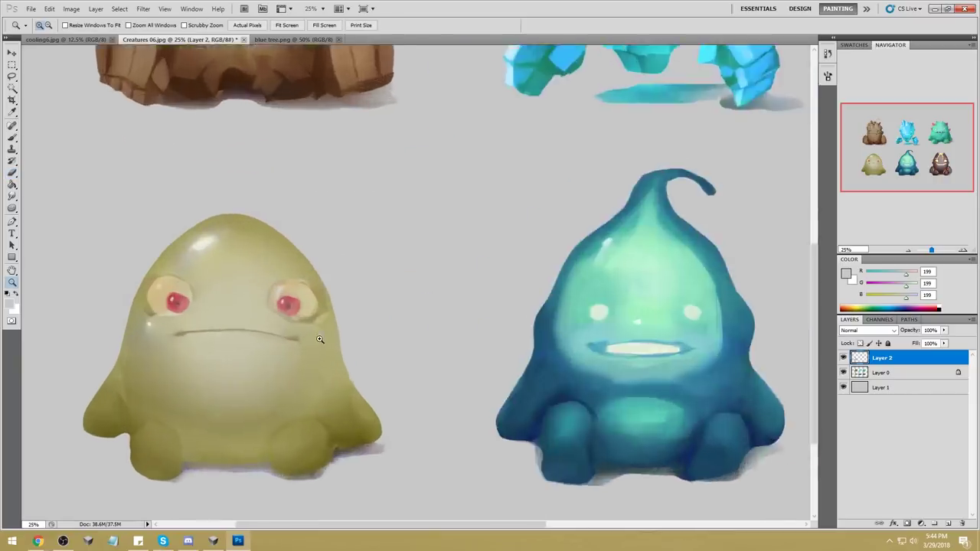
pyautogui.moveTo(237, 198); pyautogui.dragTo(254, 213)
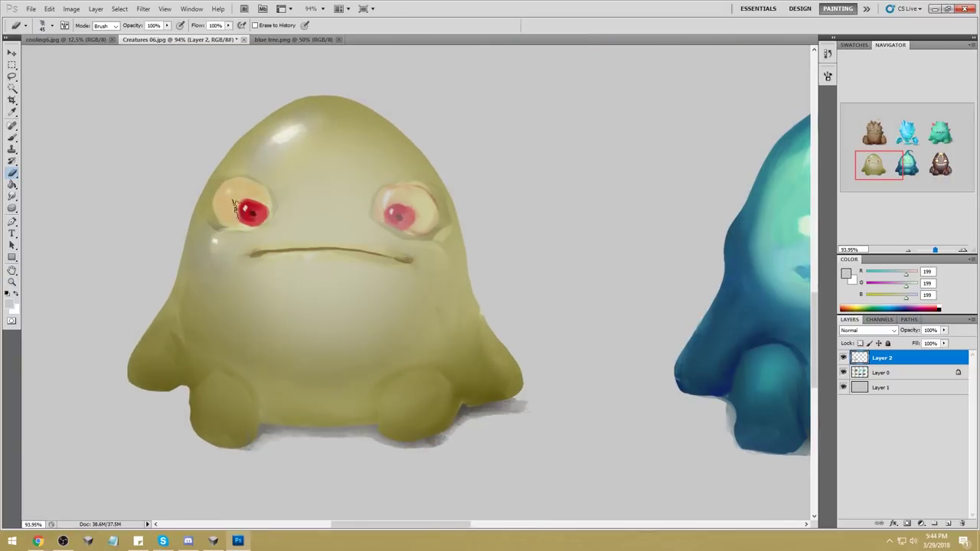
pyautogui.moveTo(408, 198); pyautogui.dragTo(400, 191)
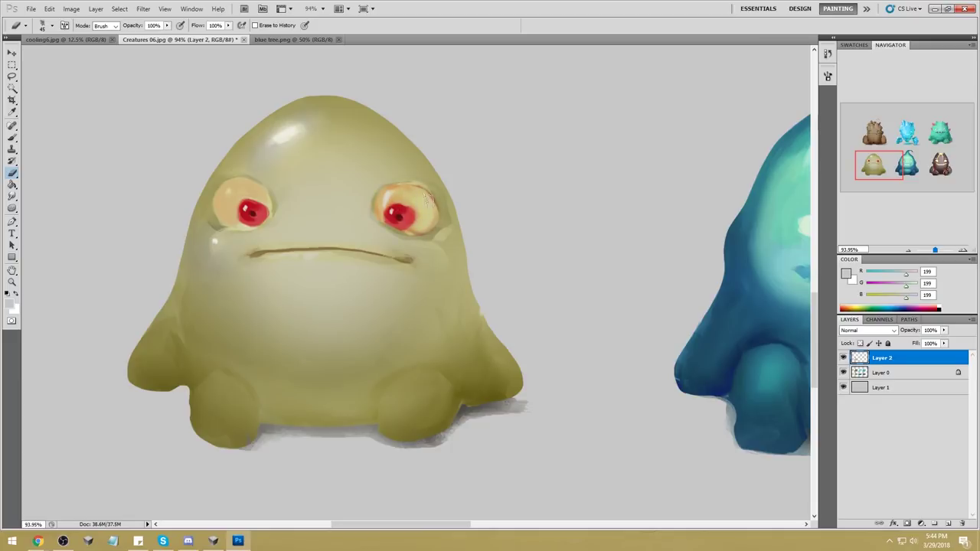
# Step: With a 100 px brush, lighten the blob's right flank, then zoom out to the whole sheet
pyautogui.rightClick(480, 258)
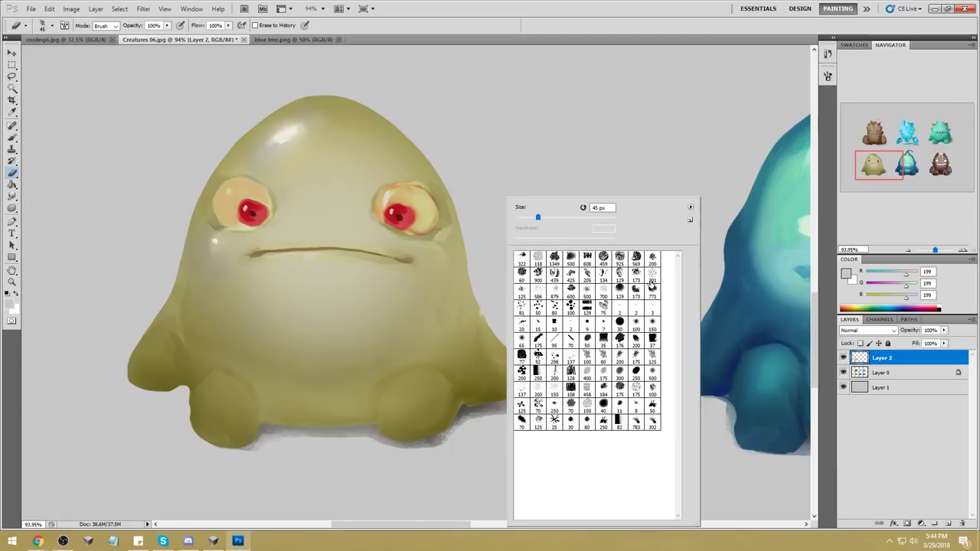
pyautogui.click(638, 326)
pyautogui.click(647, 140)
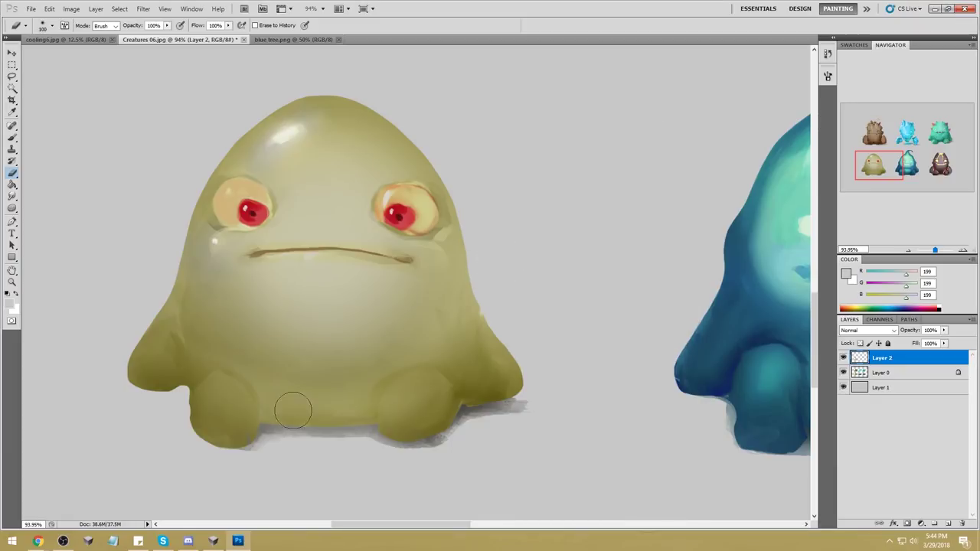
pyautogui.moveTo(477, 334)
pyautogui.mouseDown()
pyautogui.moveTo(459, 333)
pyautogui.moveTo(483, 280)
pyautogui.mouseUp()
pyautogui.rightClick(400, 191)
pyautogui.click(462, 179)
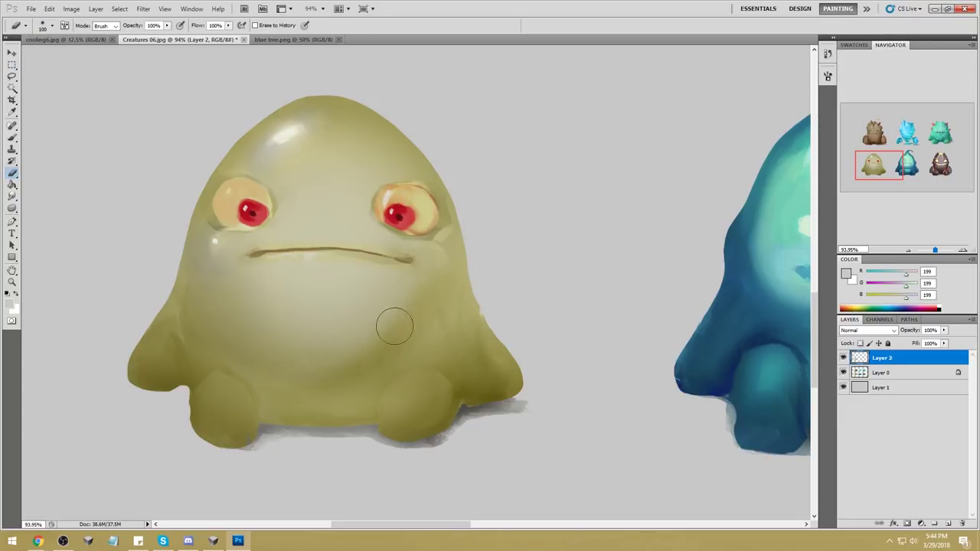
pyautogui.hotkey('ctrl', '0')
pyautogui.press(']')
pyautogui.press(']')
pyautogui.press(']')
pyautogui.press(']')
pyautogui.press(']')
pyautogui.press(']')
pyautogui.press('[')
pyautogui.press('[')
pyautogui.press('[')
pyautogui.press('[')
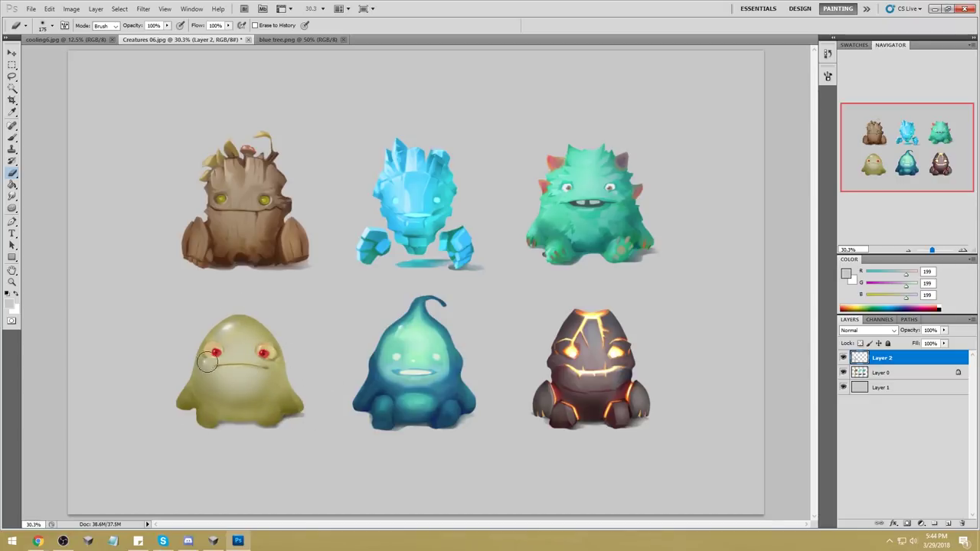
# Step: Sample a light tone from the creature's top and merge Layer 2 down into Layer 0
pyautogui.press('b')
pyautogui.keyDown('alt'); pyautogui.click(234, 321); pyautogui.keyUp('alt')
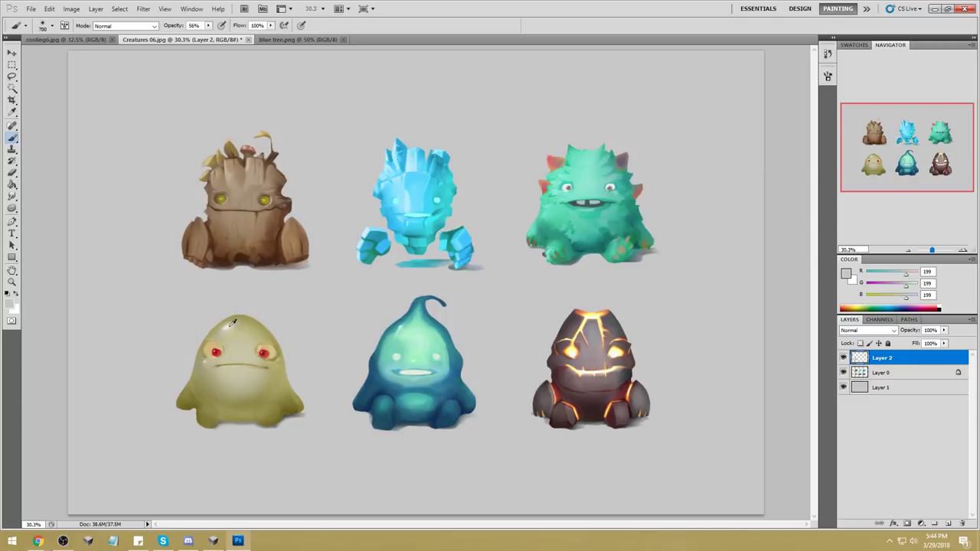
pyautogui.rightClick(898, 360)
pyautogui.click(904, 324)
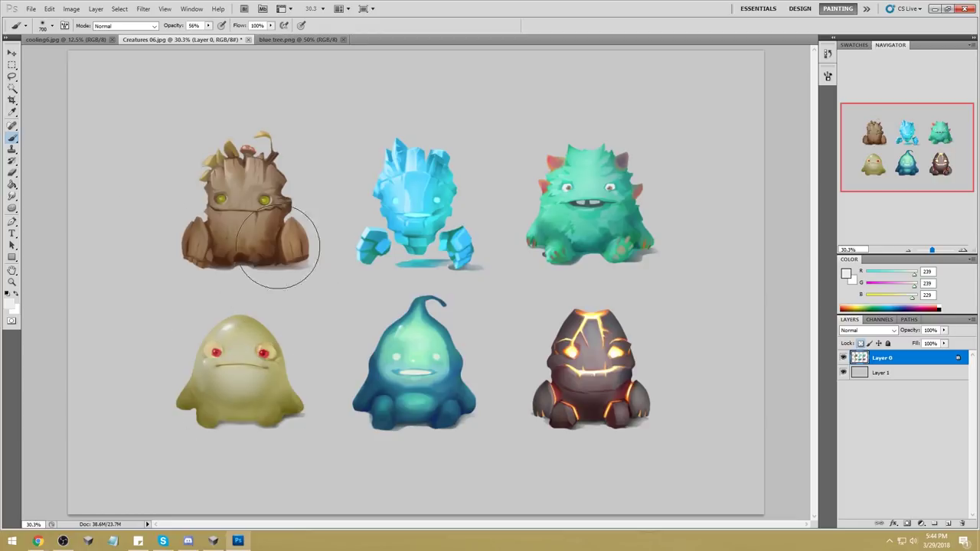
# Step: Set the brush to 34% opacity, shrink it, and sample the grey background colour
pyautogui.press('v')
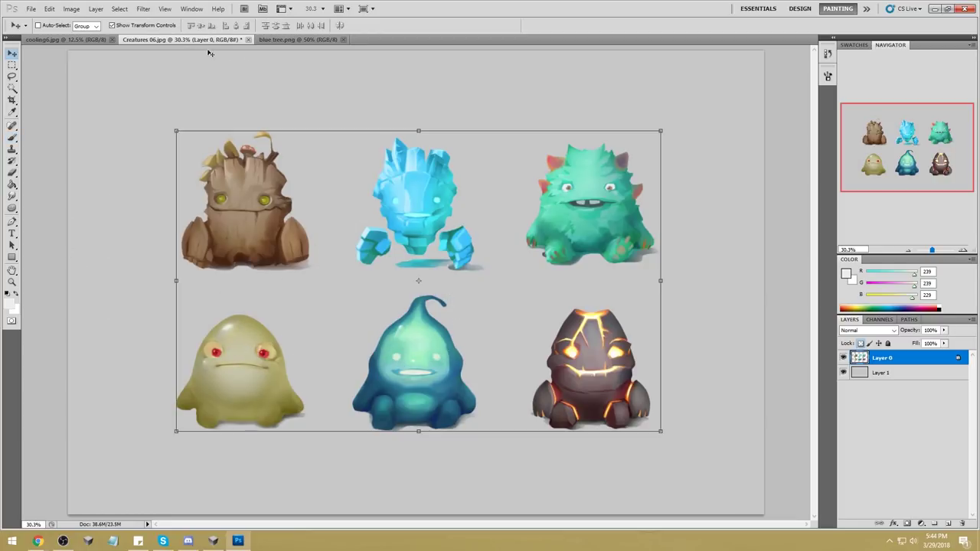
pyautogui.press('b')
pyautogui.click(207, 25)
pyautogui.moveTo(198, 38); pyautogui.dragTo(197, 38)
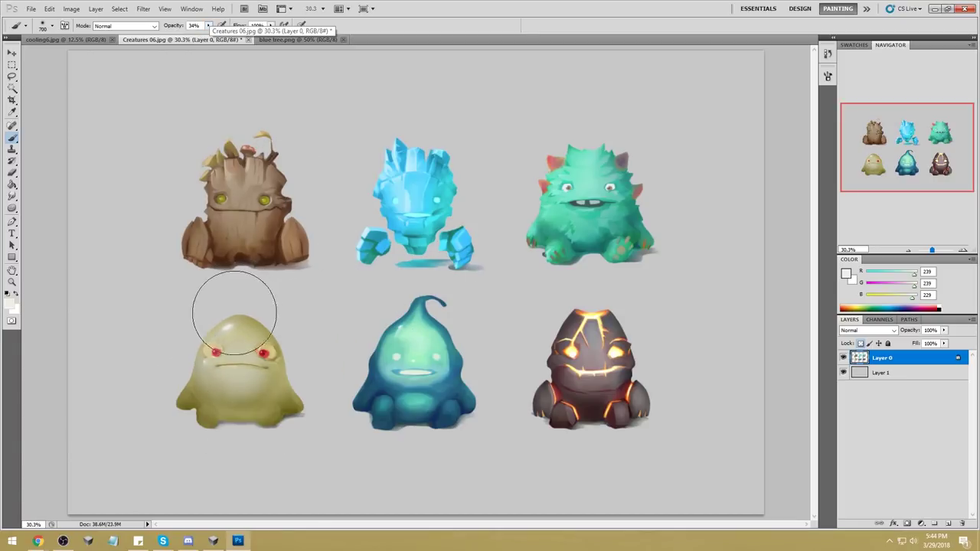
pyautogui.press('[')
pyautogui.press('[')
pyautogui.press('[')
pyautogui.press('[')
pyautogui.press('[')
pyautogui.press('[')
pyautogui.press('[')
pyautogui.press('[')
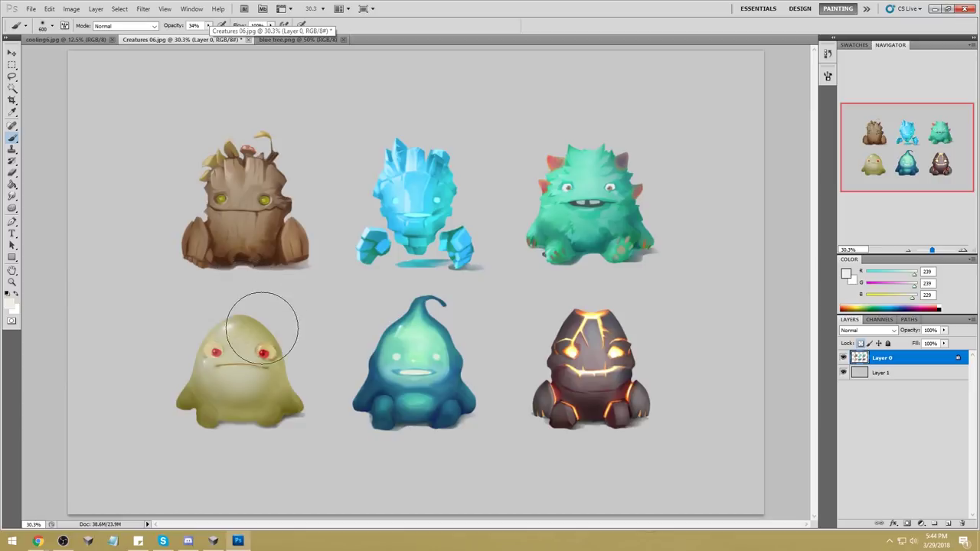
pyautogui.keyDown('alt'); pyautogui.click(311, 329); pyautogui.keyUp('alt')
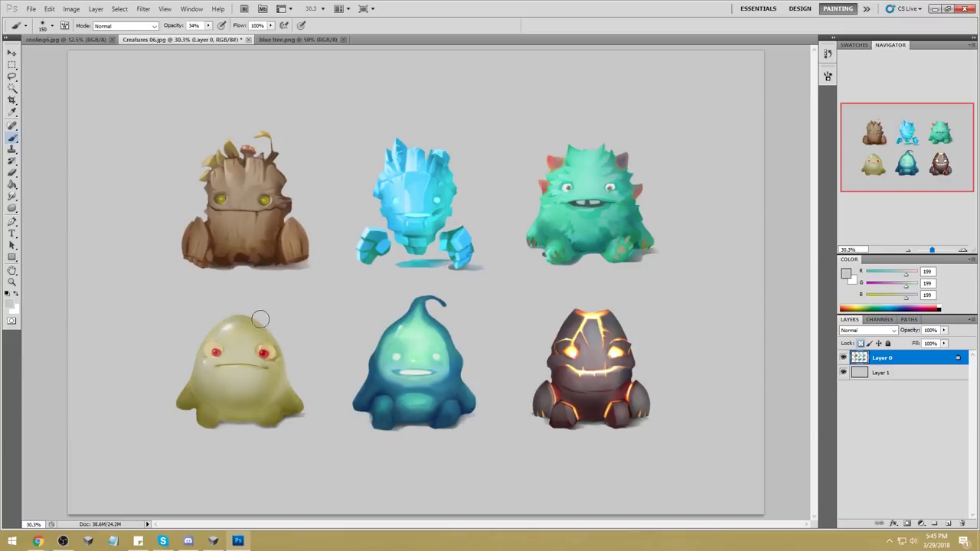
# Step: Lasso the yellow blob, revert to the earlier Eraser history state, and paste the blob in place
pyautogui.press('e')
pyautogui.press('l')
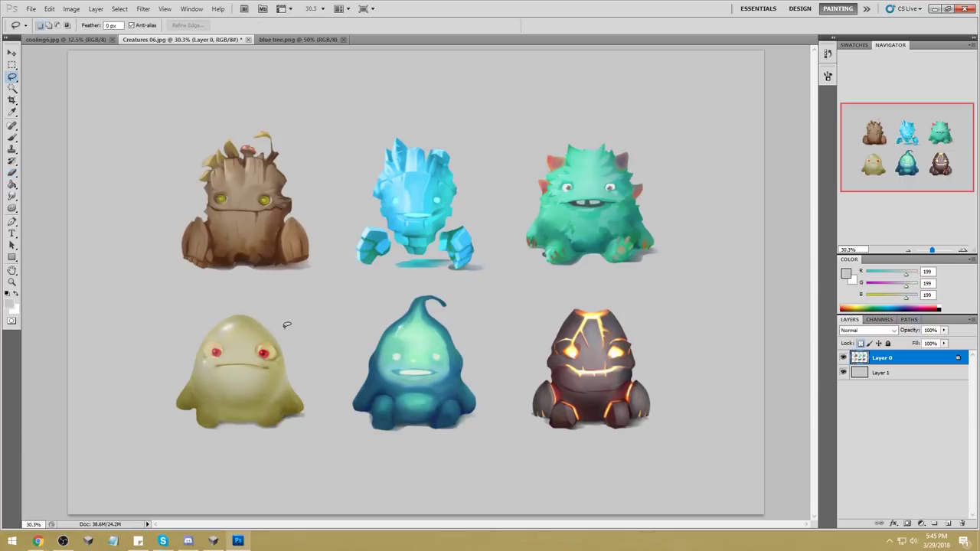
pyautogui.moveTo(303, 299)
pyautogui.mouseDown()
pyautogui.moveTo(328, 429)
pyautogui.moveTo(305, 295)
pyautogui.mouseUp()
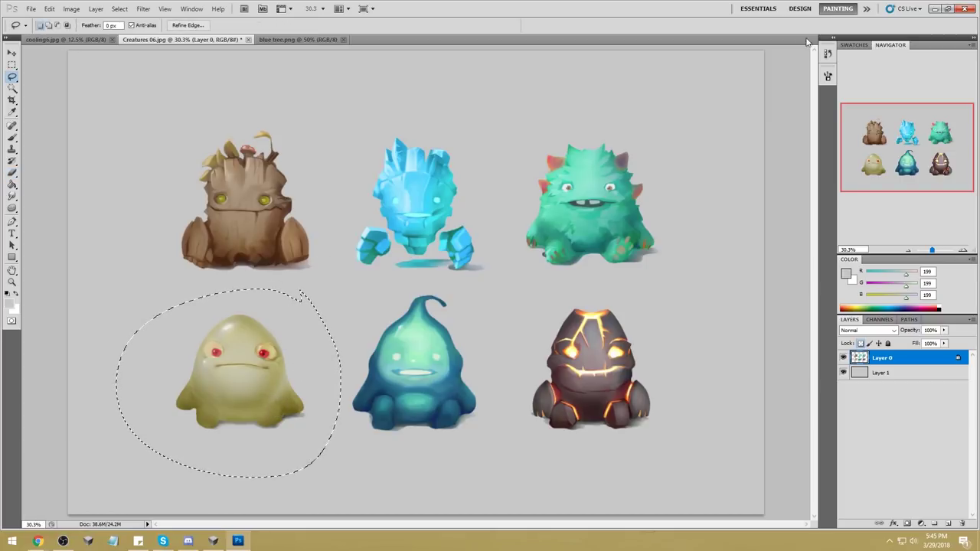
pyautogui.click(828, 54)
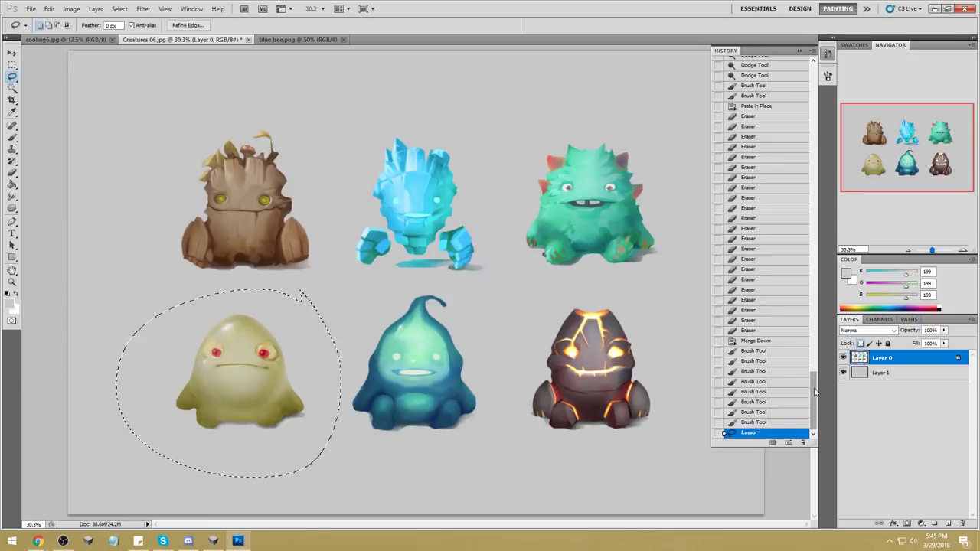
pyautogui.click(765, 331)
pyautogui.hotkey('ctrl', 'shift', 'v')
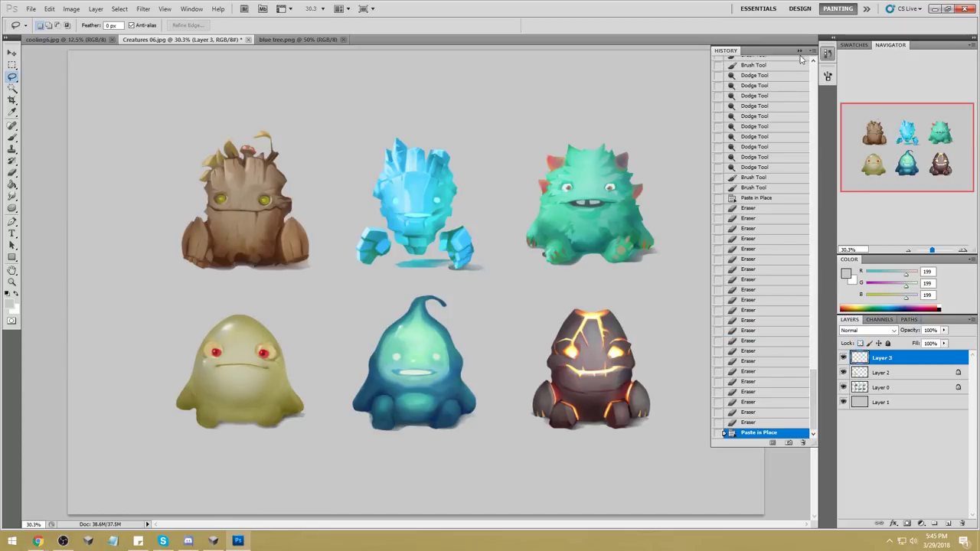
pyautogui.click(799, 50)
# Step: Merge Layer 2 down into Layer 0, undoing a stray stroke, and make Layer 3 active
pyautogui.rightClick(884, 371)
pyautogui.click(903, 339)
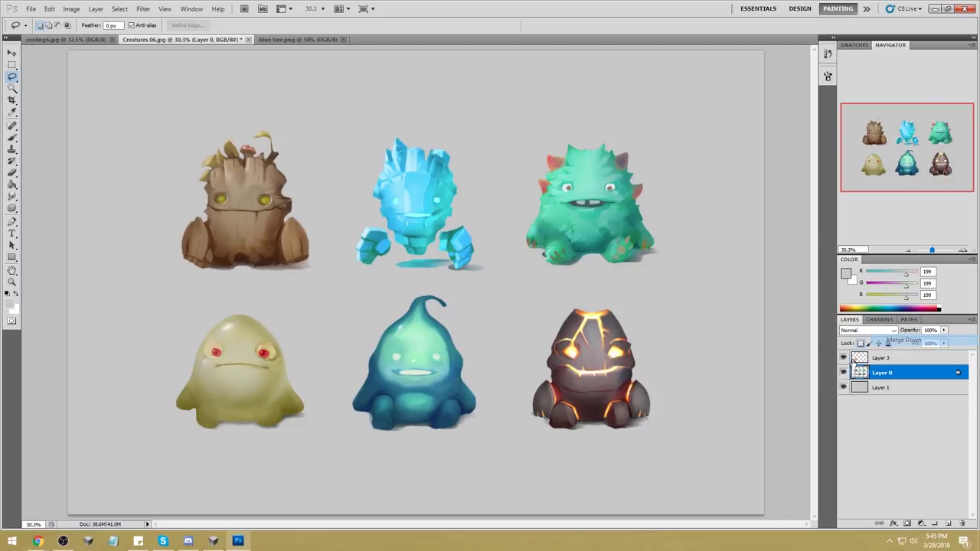
pyautogui.press('e')
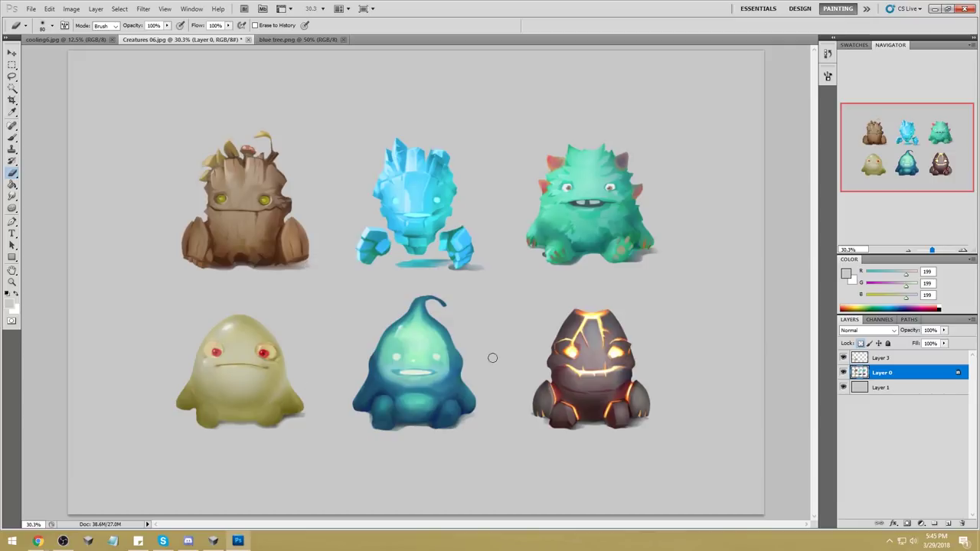
pyautogui.click(874, 360)
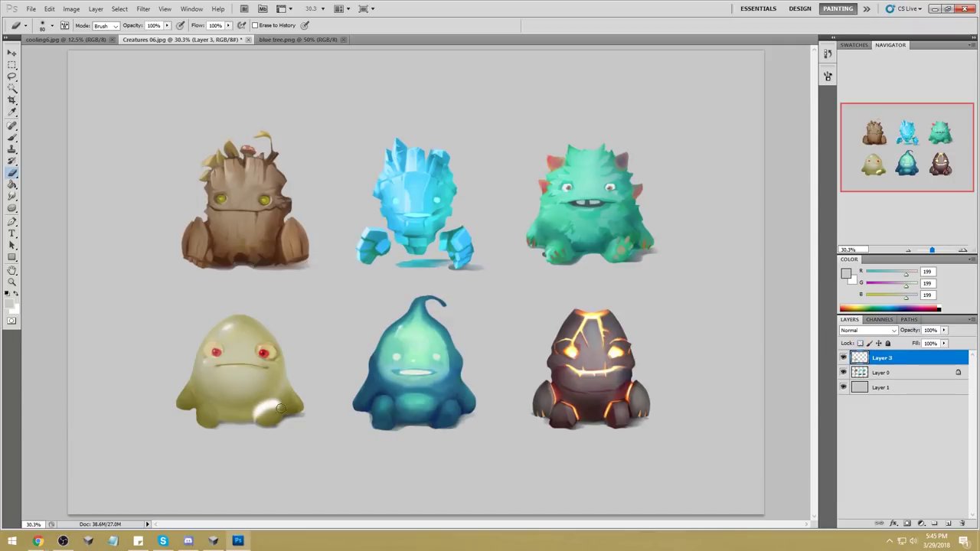
pyautogui.hotkey('ctrl', 'z')
pyautogui.click(909, 375)
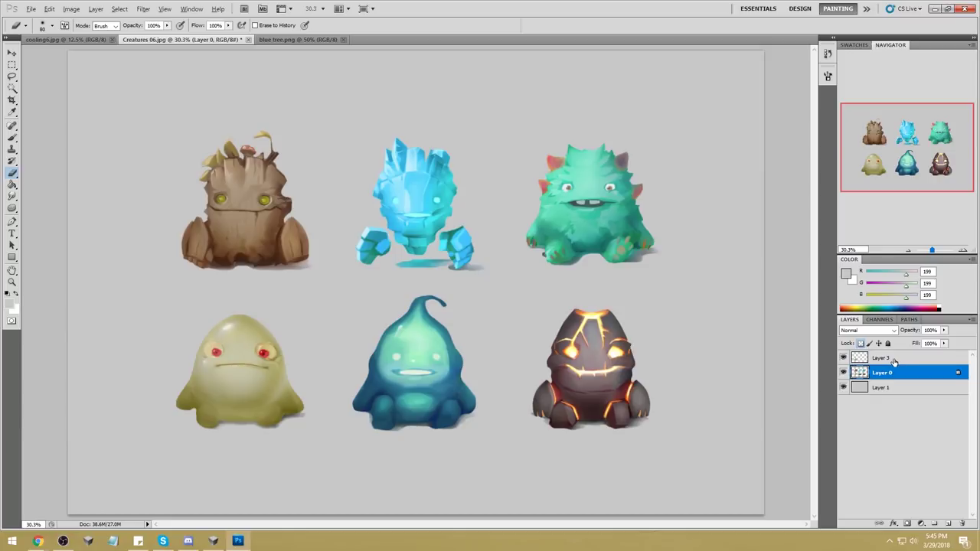
pyautogui.hotkey('ctrl', 'alt', 'z')
pyautogui.rightClick(879, 371)
pyautogui.click(888, 343)
pyautogui.click(881, 358)
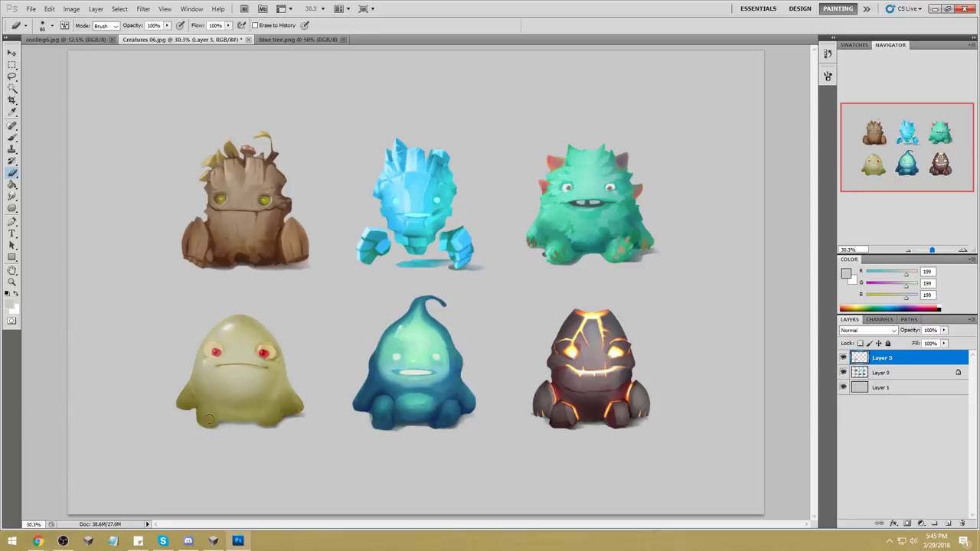
# Step: Load a 400 px brush with olive (RGB 147, 140, 78) sampled from the yellow blob
pyautogui.press('b')
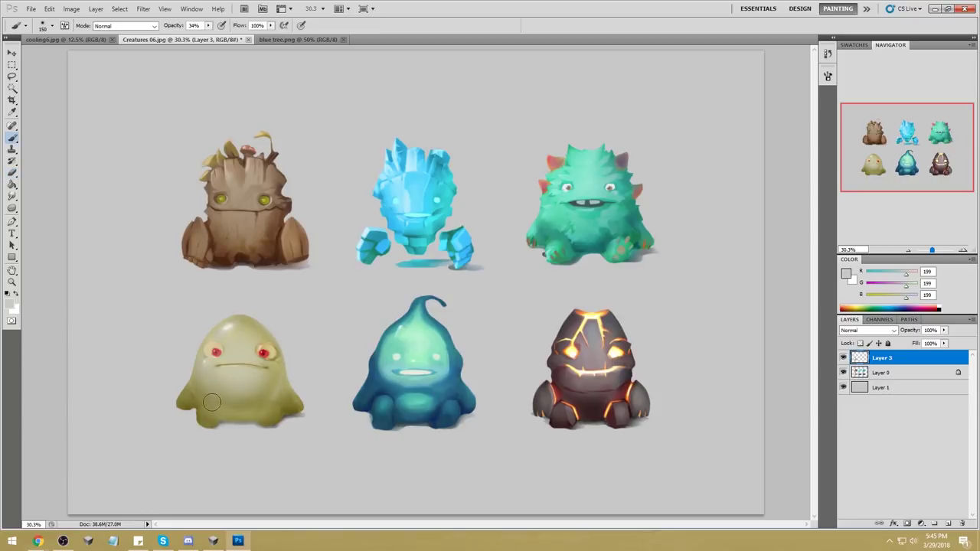
pyautogui.press(']')
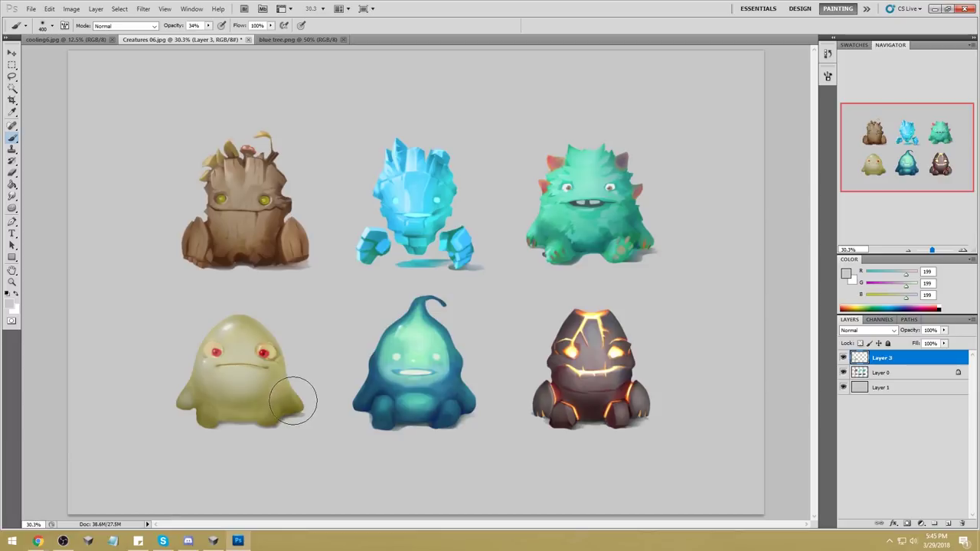
pyautogui.keyDown('alt'); pyautogui.click(255, 400); pyautogui.keyUp('alt')
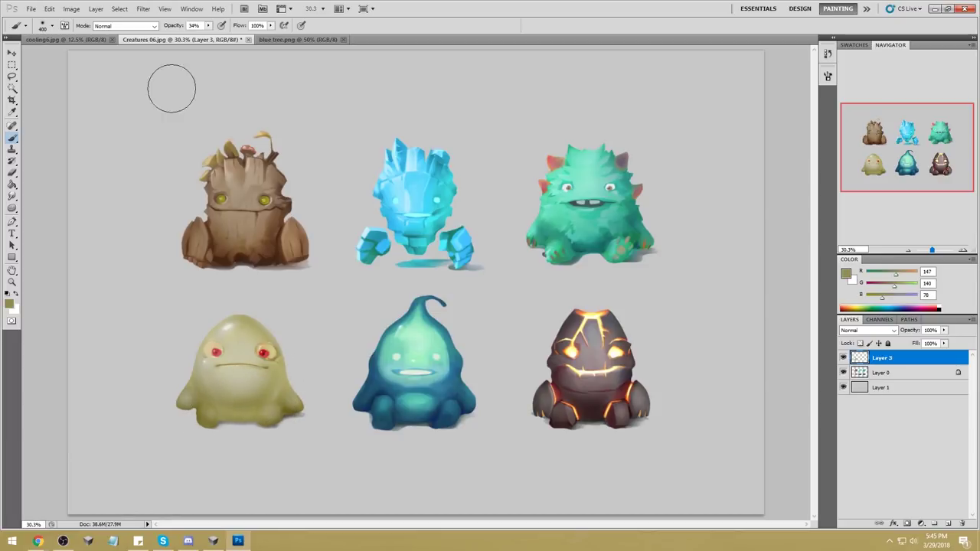
# Step: Paint the olive tint in Color mode with a 250 px brush, compare, and merge Layer 3 into Layer 0
pyautogui.click(124, 25)
pyautogui.click(103, 297)
pyautogui.press('[')
pyautogui.press('[')
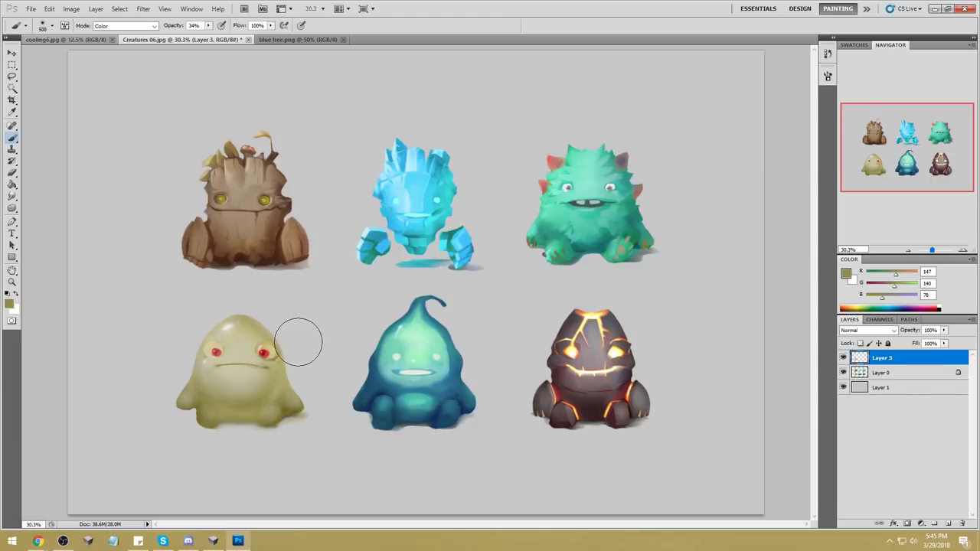
pyautogui.click(844, 359)
pyautogui.click(843, 358)
pyautogui.click(843, 359)
pyautogui.click(843, 358)
pyautogui.rightClick(880, 358)
pyautogui.click(908, 338)
# Step: Set up the Sponge tool in Desaturate mode at 100 px for the eyes
pyautogui.click(12, 209)
pyautogui.click(48, 228)
pyautogui.click(130, 28)
pyautogui.click(122, 43)
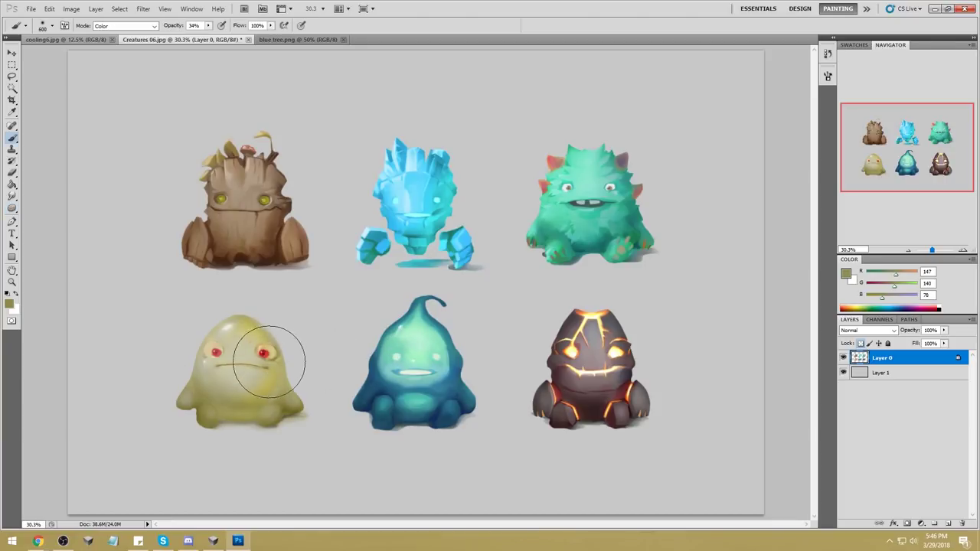
pyautogui.rightClick(15, 210)
pyautogui.click(46, 226)
pyautogui.click(123, 26)
pyautogui.click(119, 34)
pyautogui.press('[')
pyautogui.press('[')
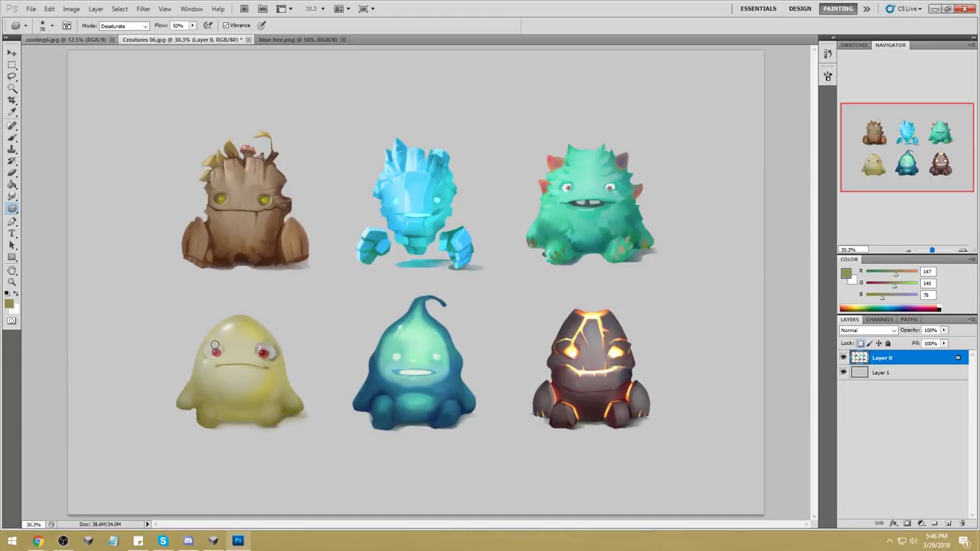
# Step: Select both of the yellow blob's eyes with the Magic Wand at Tolerance 15
pyautogui.click(12, 89)
pyautogui.click(271, 353)
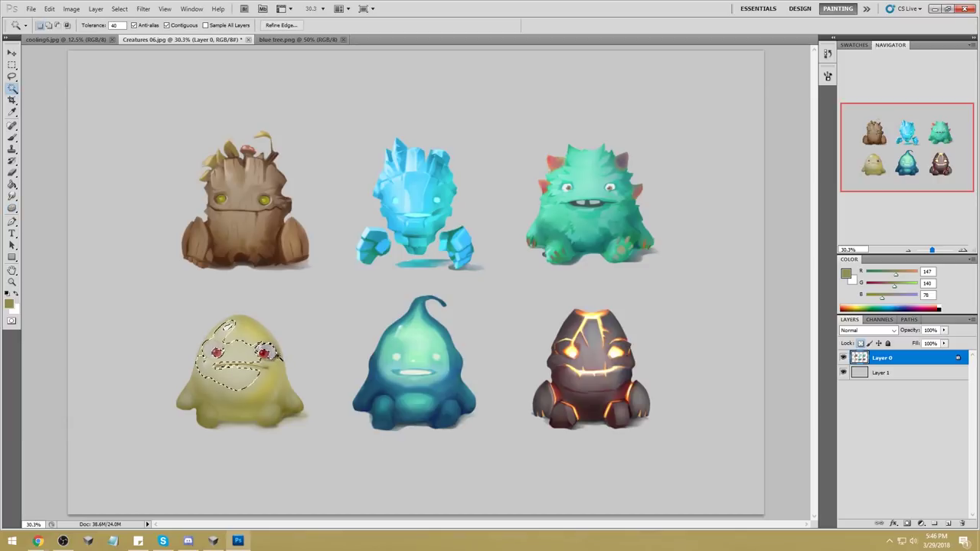
pyautogui.doubleClick(115, 26)
pyautogui.write('2')
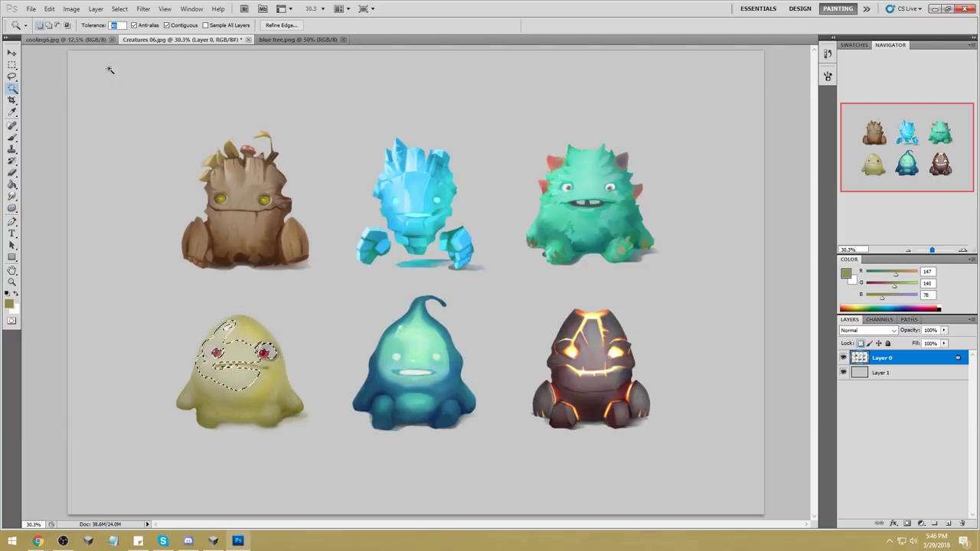
pyautogui.click(105, 345)
pyautogui.hotkey('ctrl', 'd')
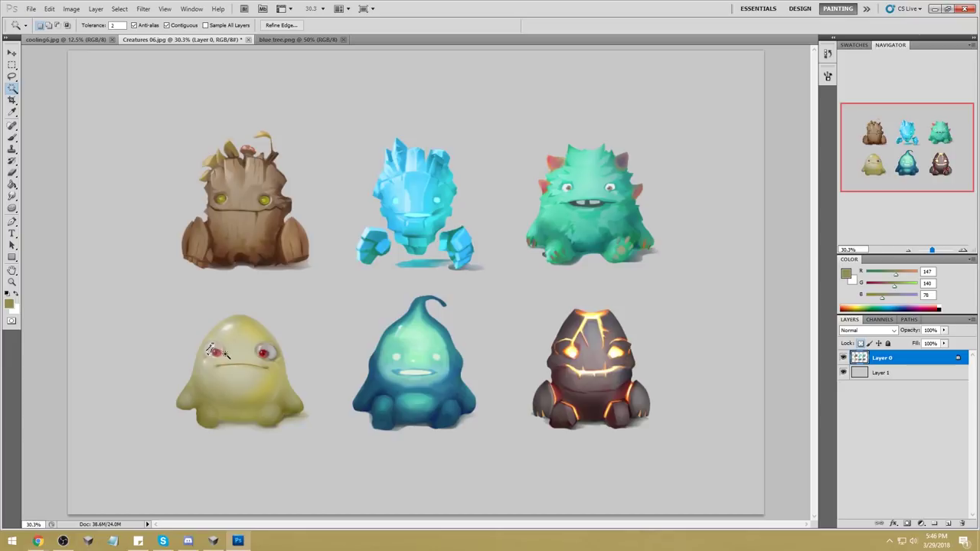
pyautogui.doubleClick(116, 25)
pyautogui.write('15')
pyautogui.click(213, 350)
pyautogui.keyDown('shift'); pyautogui.click(262, 353); pyautogui.keyUp('shift')
# Step: Raise the eyes' Lightness to +40 in Hue/Saturation, apply, and deselect
pyautogui.hotkey('ctrl', 'u')
pyautogui.moveTo(788, 364); pyautogui.dragTo(804, 366)
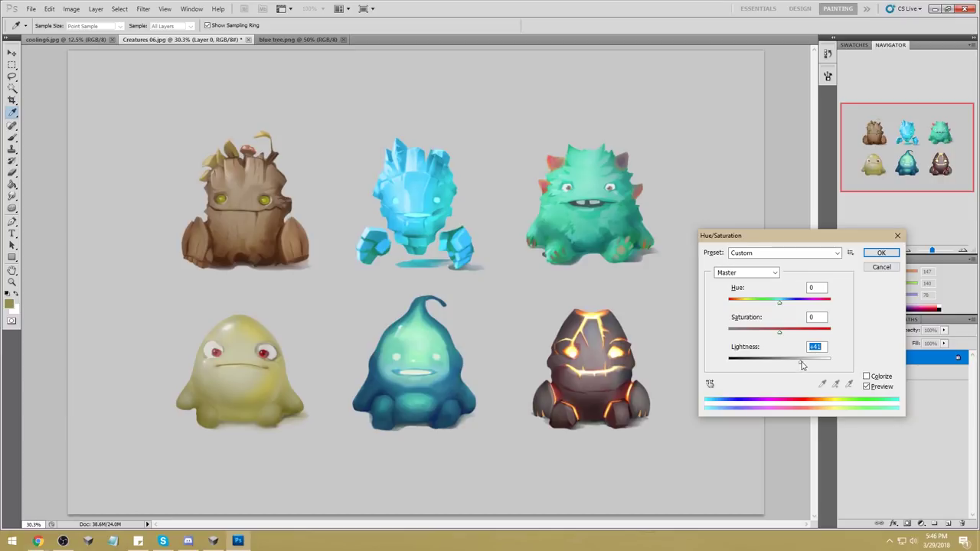
pyautogui.click(881, 253)
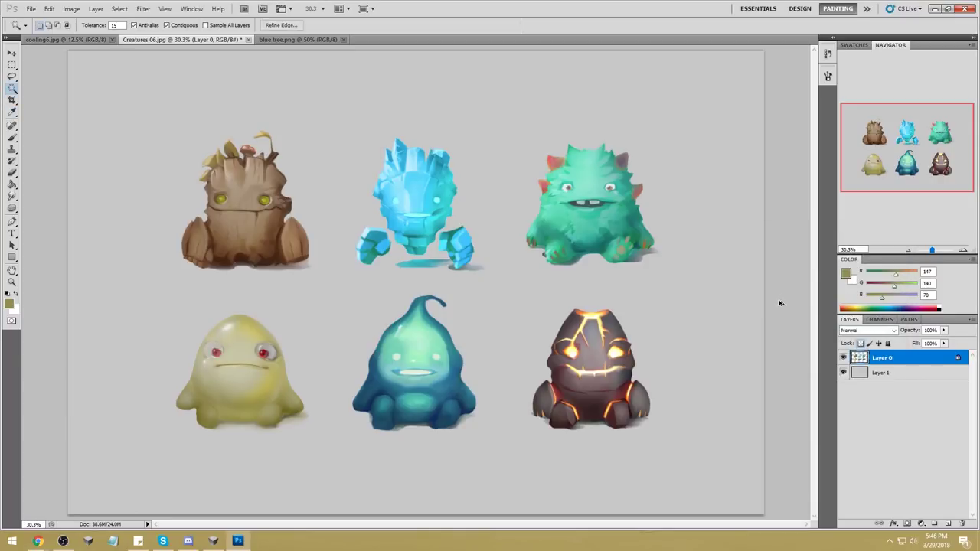
pyautogui.hotkey('ctrl', 'd')
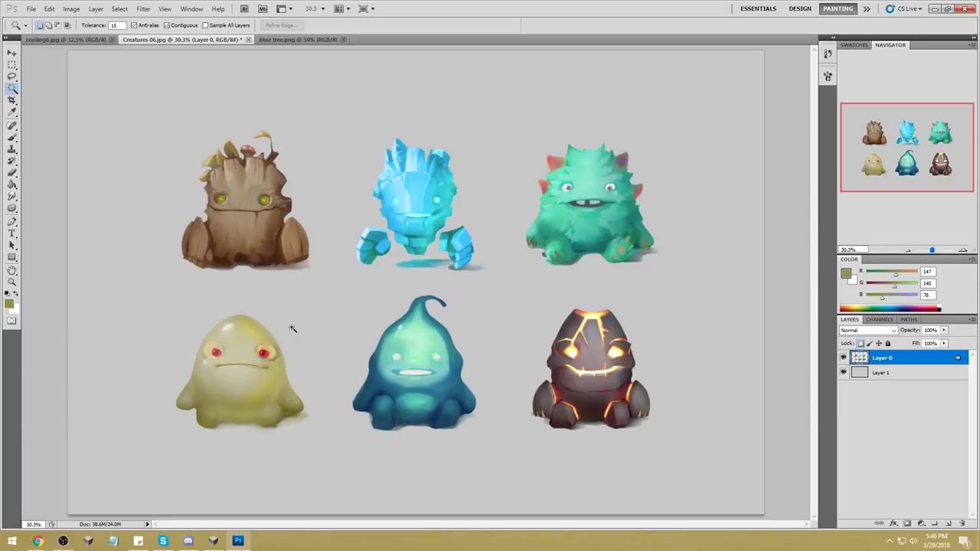
# Step: Paint a greener teal over the blue blob's head and sample that teal (RGB 37, 125, 139)
pyautogui.press('m')
pyautogui.rightClick(282, 330)
pyautogui.click(738, 290)
pyautogui.press('b')
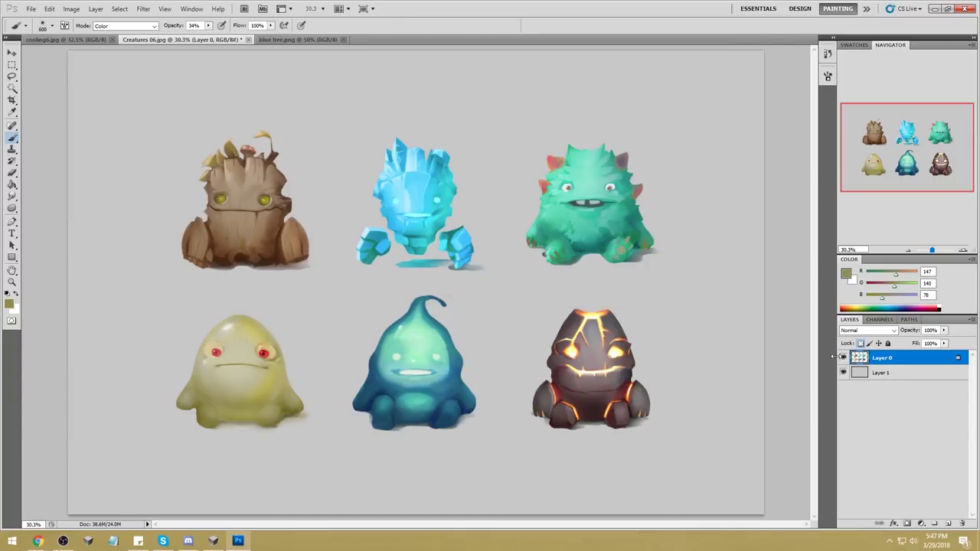
pyautogui.moveTo(406, 384)
pyautogui.mouseDown()
pyautogui.moveTo(398, 329)
pyautogui.moveTo(429, 337)
pyautogui.mouseUp()
pyautogui.keyDown('alt'); pyautogui.click(458, 355); pyautogui.keyUp('alt')
# Step: Make the brush 1200 px in Darken mode and undo to keep the face tone light
pyautogui.press(']')
pyautogui.press(']')
pyautogui.press(']')
pyautogui.press(']')
pyautogui.press(']')
pyautogui.press(']')
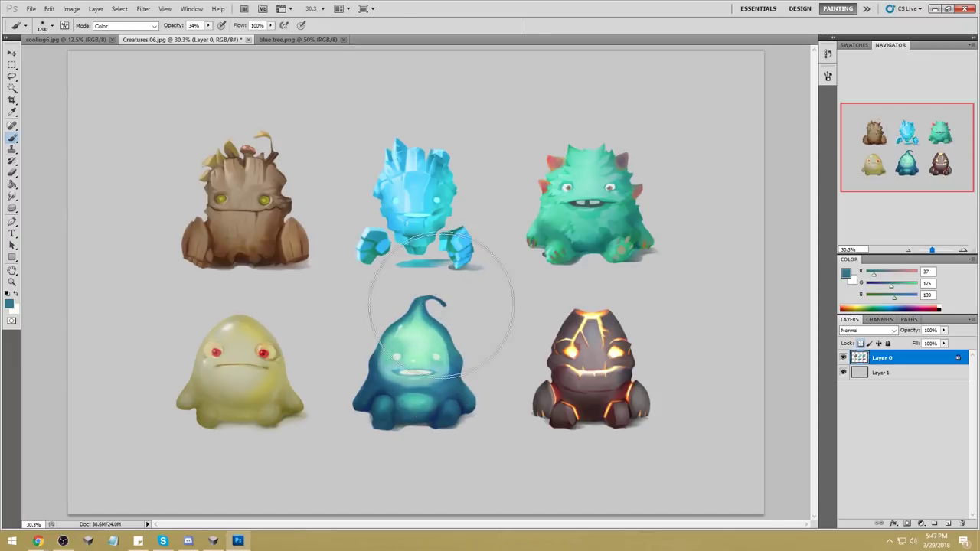
pyautogui.click(134, 26)
pyautogui.click(107, 75)
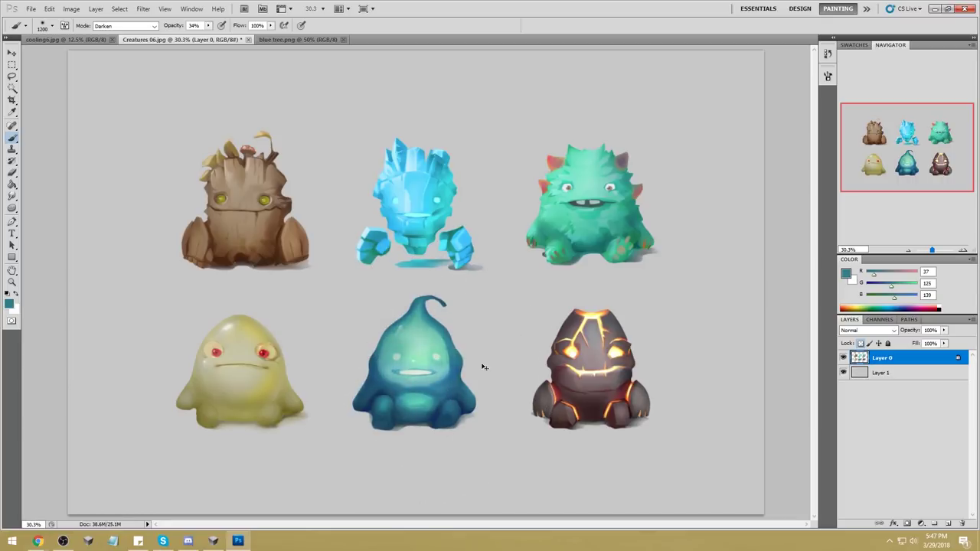
pyautogui.hotkey('ctrl', 'z')
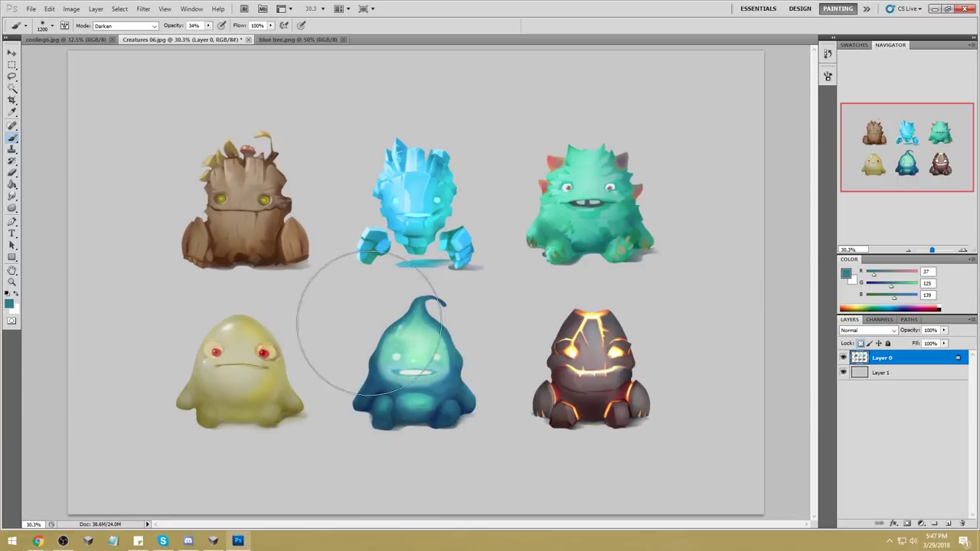
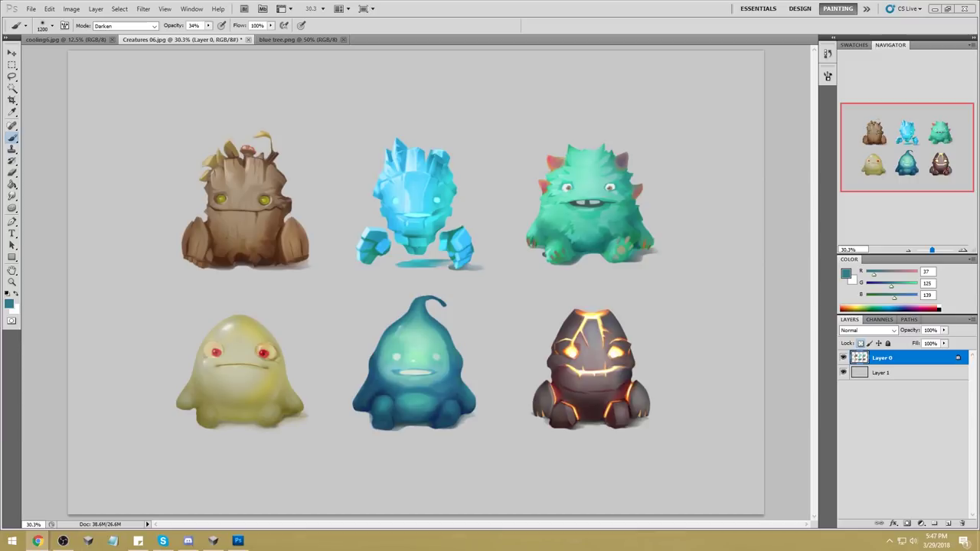
# Step: Set the Sponge tool to Saturate mode
pyautogui.press('o')
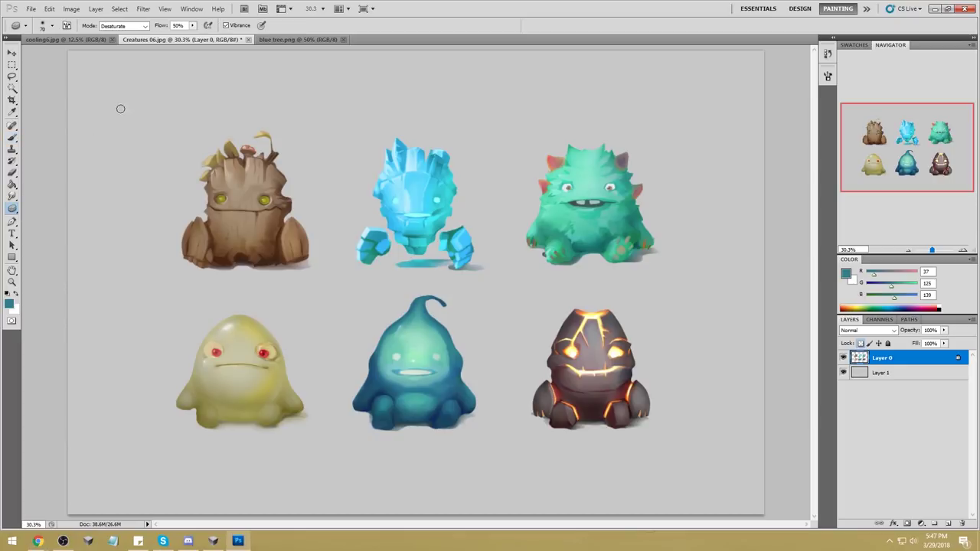
pyautogui.click(126, 26)
pyautogui.click(130, 43)
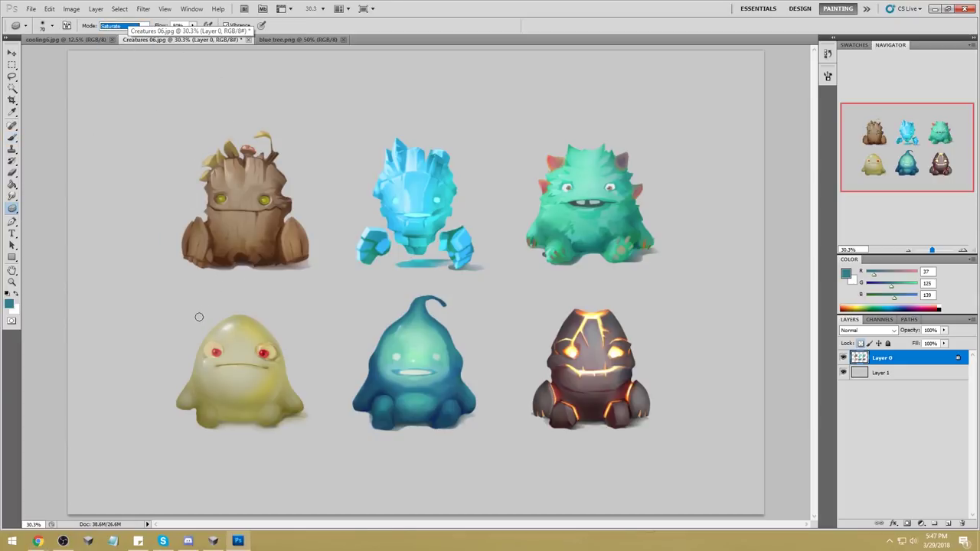
pyautogui.click(39, 337)
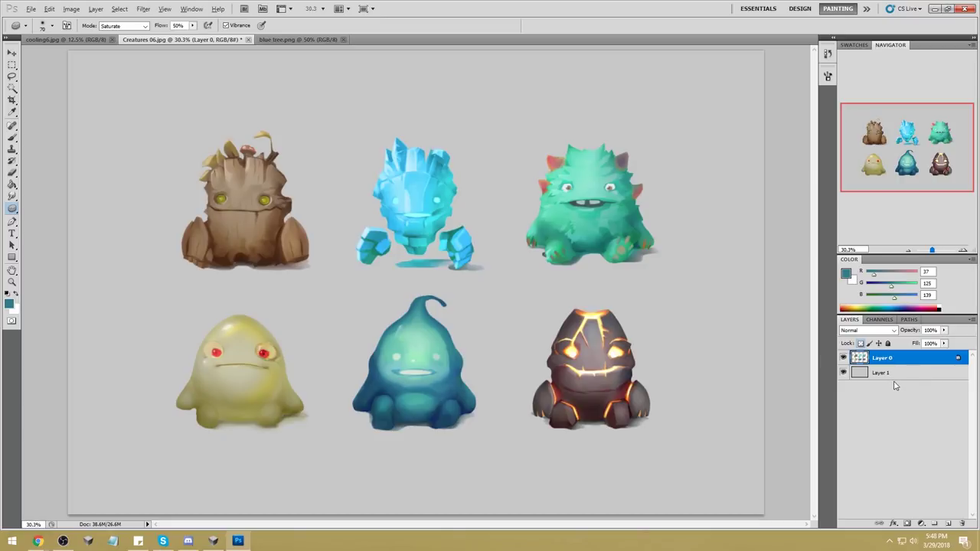
# Step: Sample teal from the blue creature and paint it over the ice golem's shadow
pyautogui.press('alt')
pyautogui.press('b')
pyautogui.keyDown('alt'); pyautogui.click(458, 361); pyautogui.keyUp('alt')
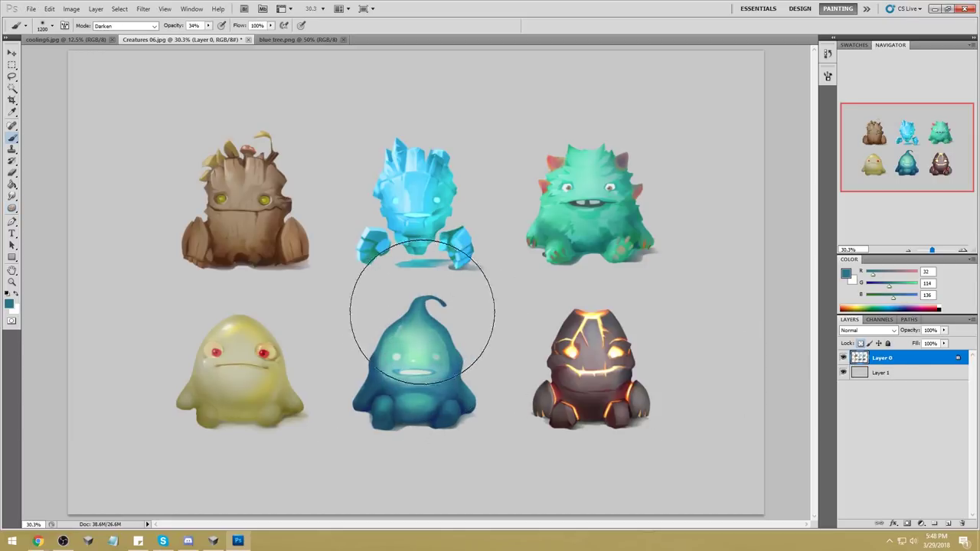
pyautogui.moveTo(383, 408)
pyautogui.mouseDown()
pyautogui.moveTo(454, 385)
pyautogui.moveTo(429, 298)
pyautogui.moveTo(454, 332)
pyautogui.mouseUp()
pyautogui.click(12, 209)
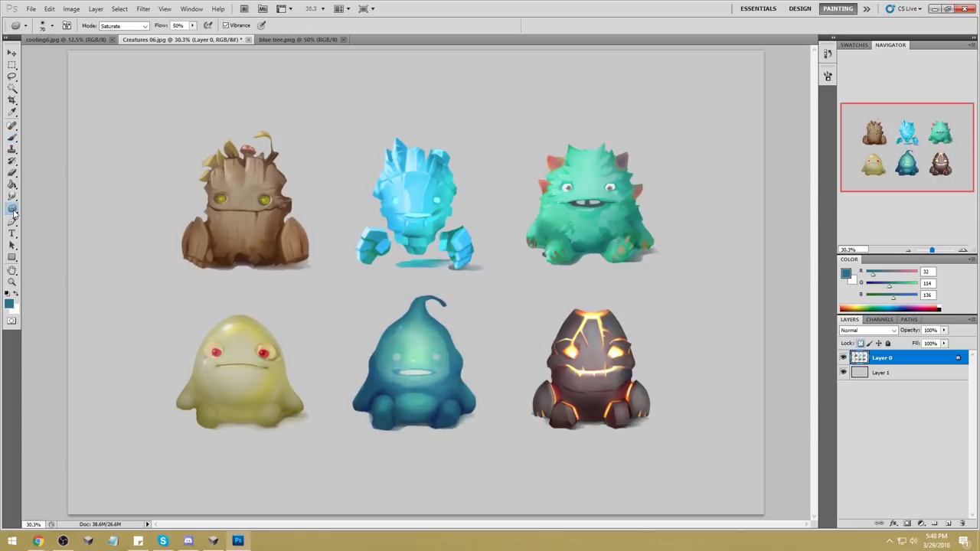
pyautogui.hotkey('shift', 'o')
pyautogui.hotkey('shift', 'o')
# Step: Dodge the blue creature's head, mouth and belly, shrinking the brush from 700 to 500
pyautogui.moveTo(9, 207); pyautogui.dragTo(40, 205)
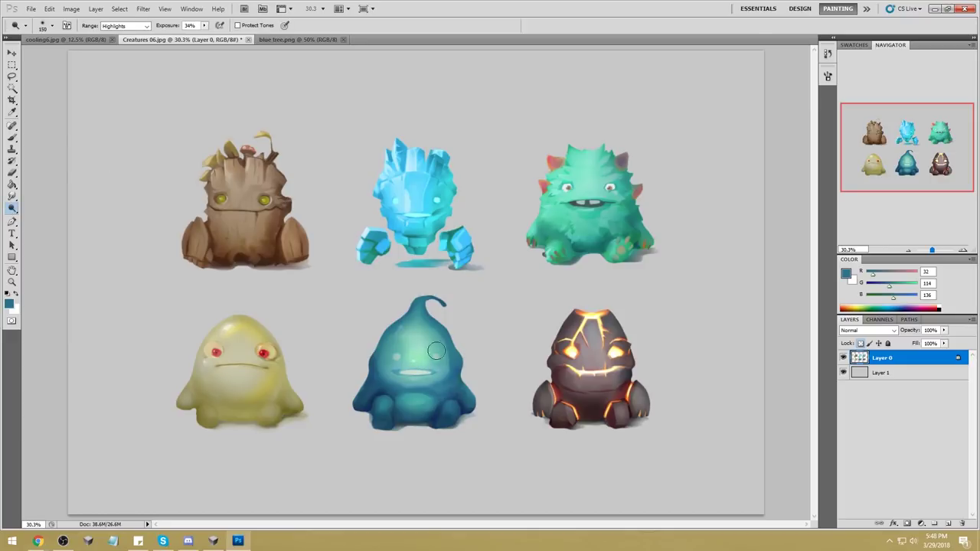
pyautogui.press('[')
pyautogui.press('[')
pyautogui.moveTo(414, 373)
pyautogui.mouseDown()
pyautogui.moveTo(420, 334)
pyautogui.moveTo(402, 341)
pyautogui.moveTo(406, 310)
pyautogui.moveTo(416, 362)
pyautogui.mouseUp()
pyautogui.press('[')
pyautogui.press('[')
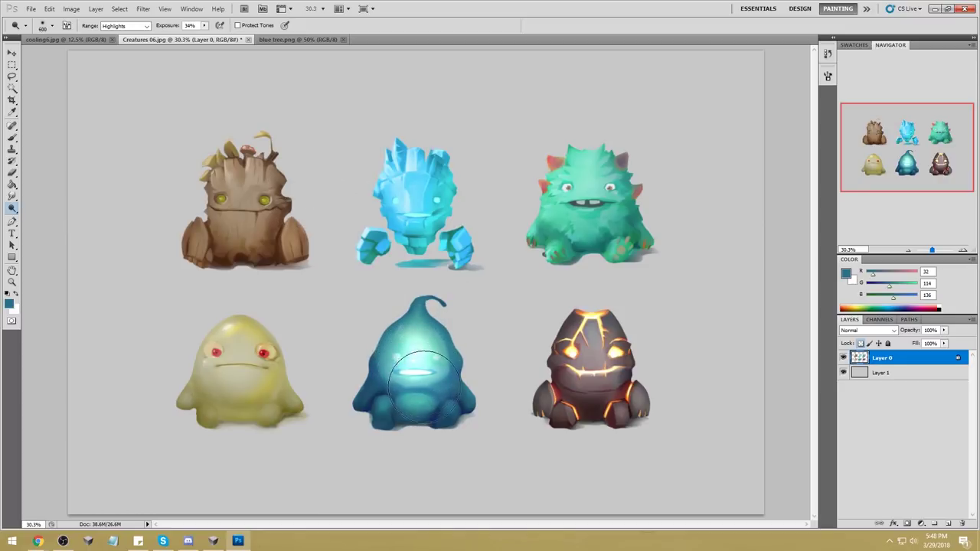
pyautogui.moveTo(414, 375); pyautogui.dragTo(412, 406)
pyautogui.press('[')
pyautogui.press('[')
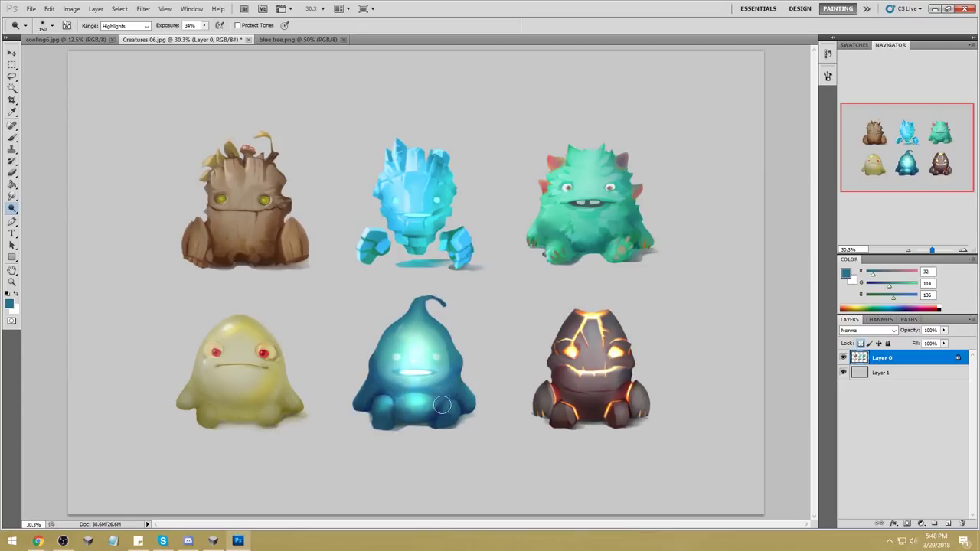
pyautogui.press(']')
pyautogui.press(']')
pyautogui.press(']')
pyautogui.press(']')
pyautogui.press(']')
# Step: Sample several blues and a light cyan from the creature with the Brush
pyautogui.press('b')
pyautogui.keyDown('alt'); pyautogui.click(464, 386); pyautogui.keyUp('alt')
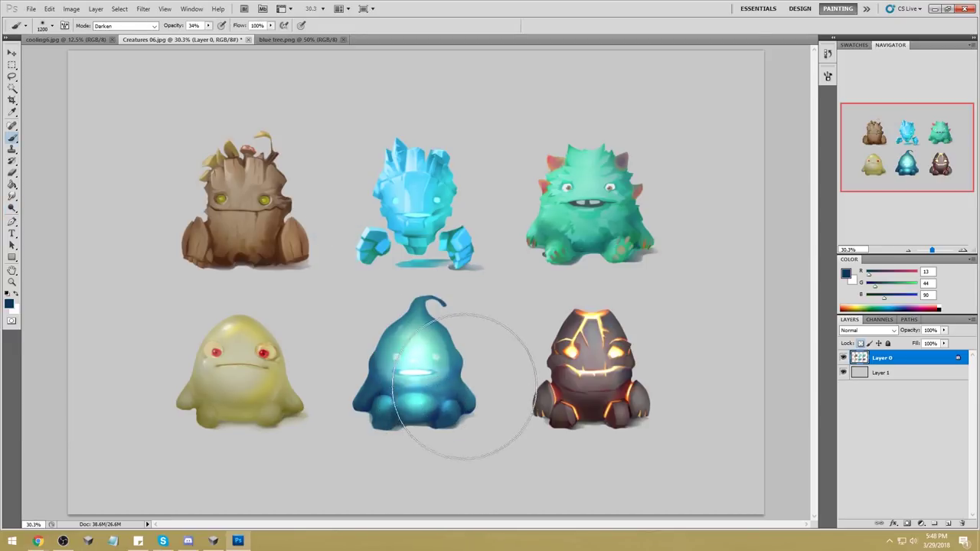
pyautogui.keyDown('alt'); pyautogui.click(452, 391); pyautogui.keyUp('alt')
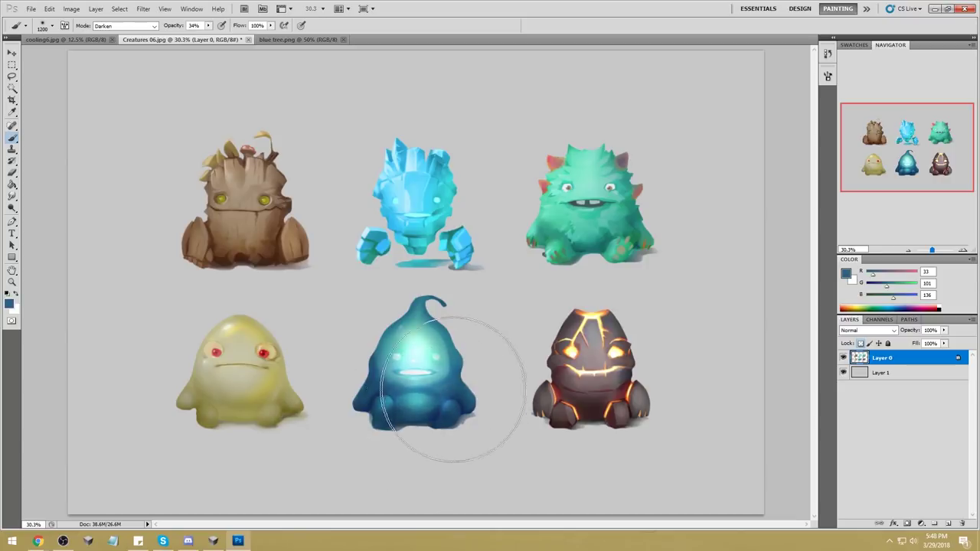
pyautogui.keyDown('alt'); pyautogui.click(451, 399); pyautogui.keyUp('alt')
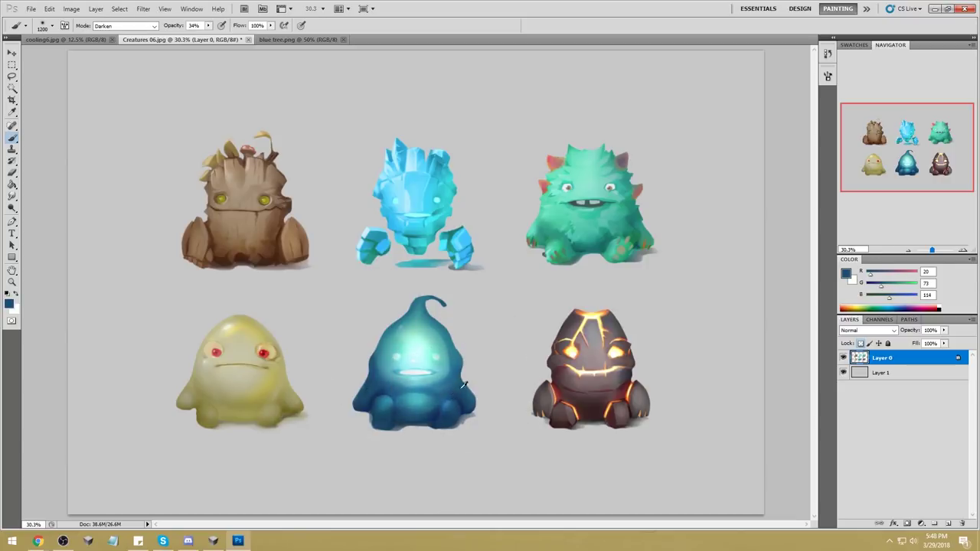
pyautogui.keyDown('alt'); pyautogui.click(447, 388); pyautogui.keyUp('alt')
pyautogui.keyDown('alt'); pyautogui.click(425, 346); pyautogui.keyUp('alt')
# Step: Set the Sponge to Saturate with a brush size of about 100
pyautogui.click(12, 198)
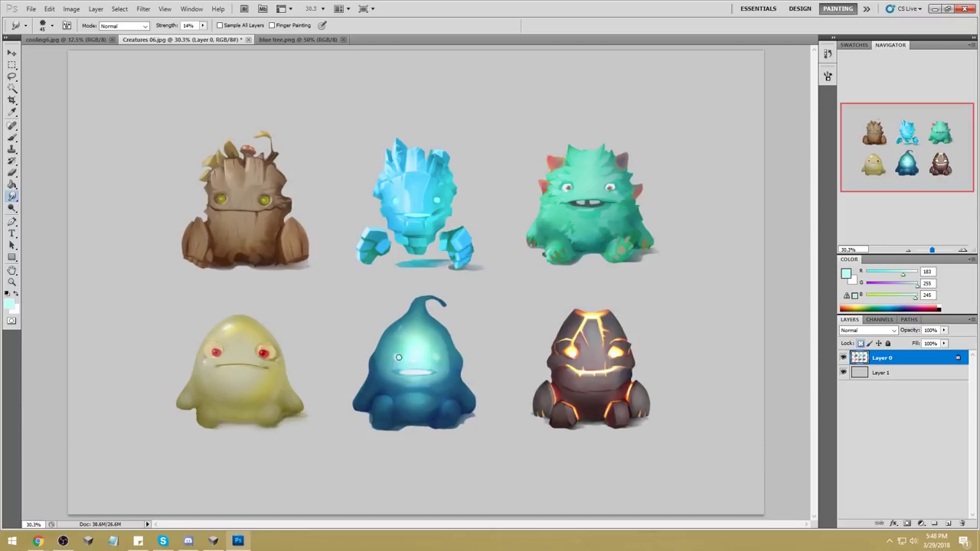
pyautogui.moveTo(12, 208); pyautogui.dragTo(44, 210)
pyautogui.press('[')
pyautogui.press('[')
pyautogui.press('[')
pyautogui.press('[')
pyautogui.press('[')
pyautogui.press('[')
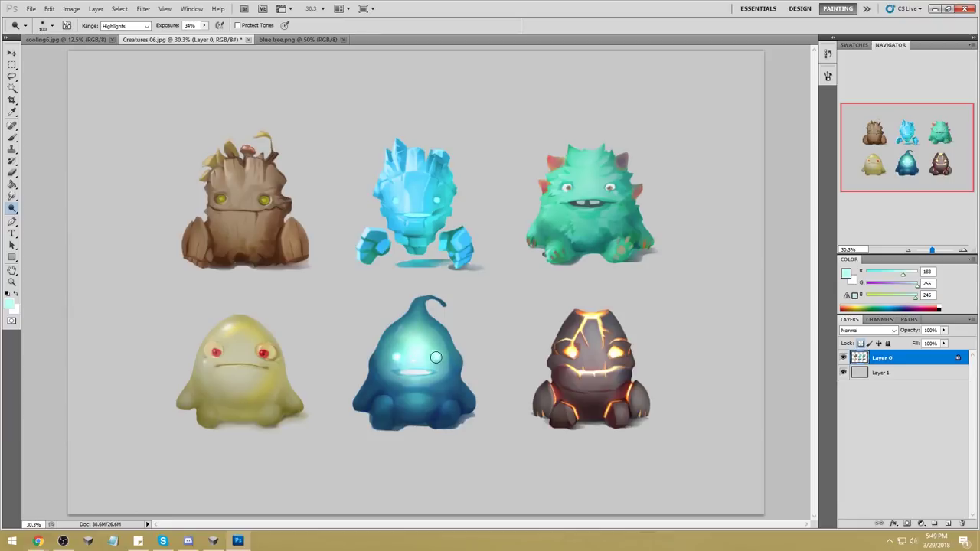
pyautogui.press('[')
pyautogui.moveTo(12, 209); pyautogui.dragTo(46, 231)
pyautogui.click(122, 25)
pyautogui.click(113, 44)
pyautogui.press(']')
pyautogui.press(']')
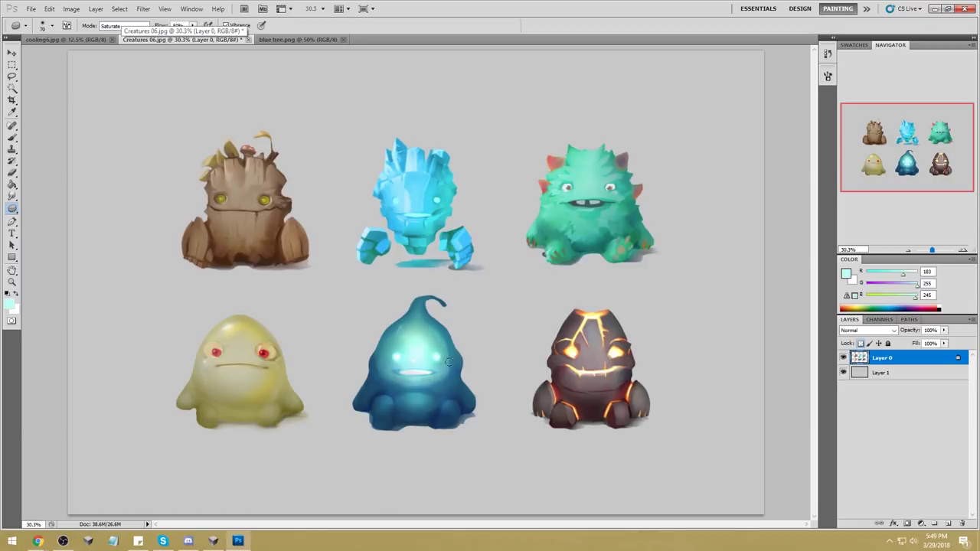
pyautogui.press(']')
pyautogui.press(']')
pyautogui.press(']')
pyautogui.press(']')
pyautogui.press('[')
pyautogui.press('[')
pyautogui.press('[')
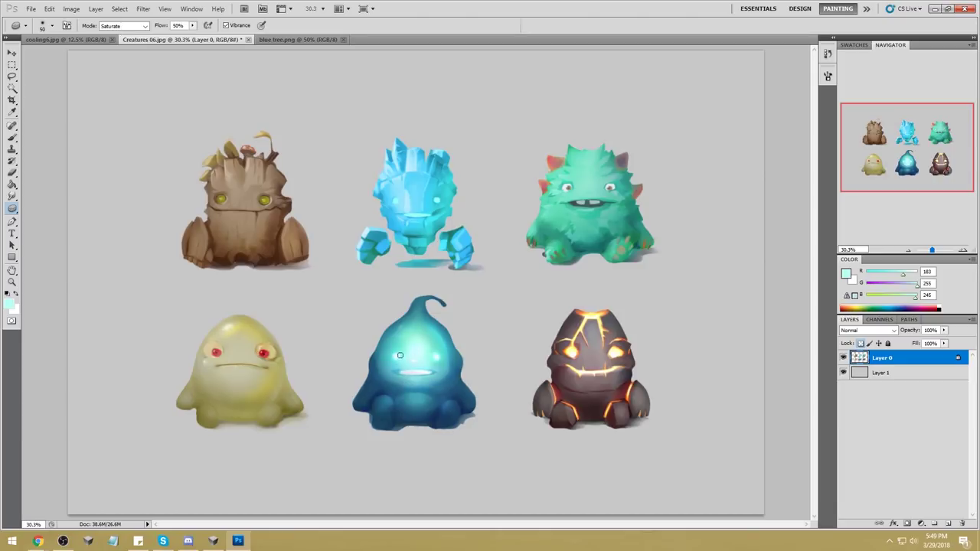
# Step: Resample a dark blue, then light cyan from the glowing head, with a smaller brush
pyautogui.press('b')
pyautogui.keyDown('alt'); pyautogui.click(458, 366); pyautogui.keyUp('alt')
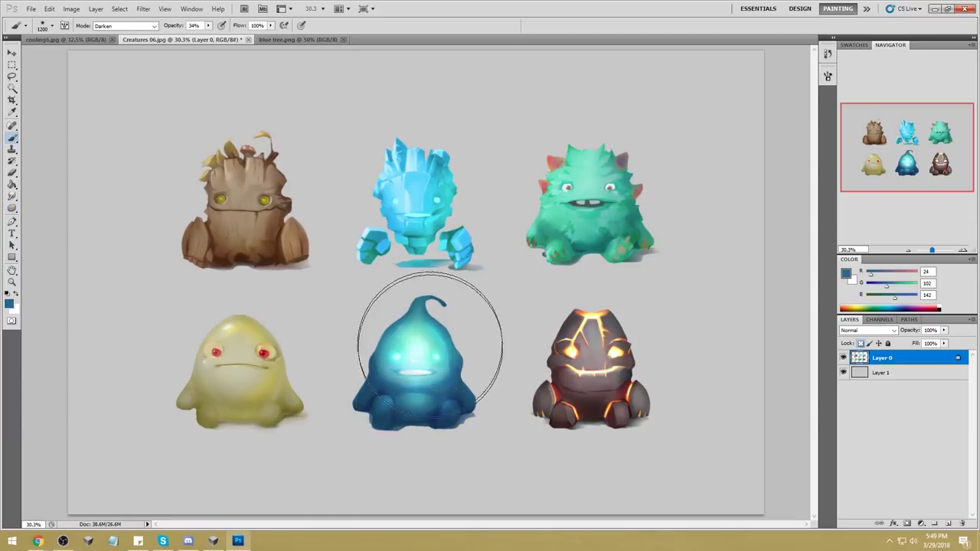
pyautogui.press('[')
pyautogui.press('[')
pyautogui.press('[')
pyautogui.press('[')
pyautogui.press('[')
pyautogui.press('[')
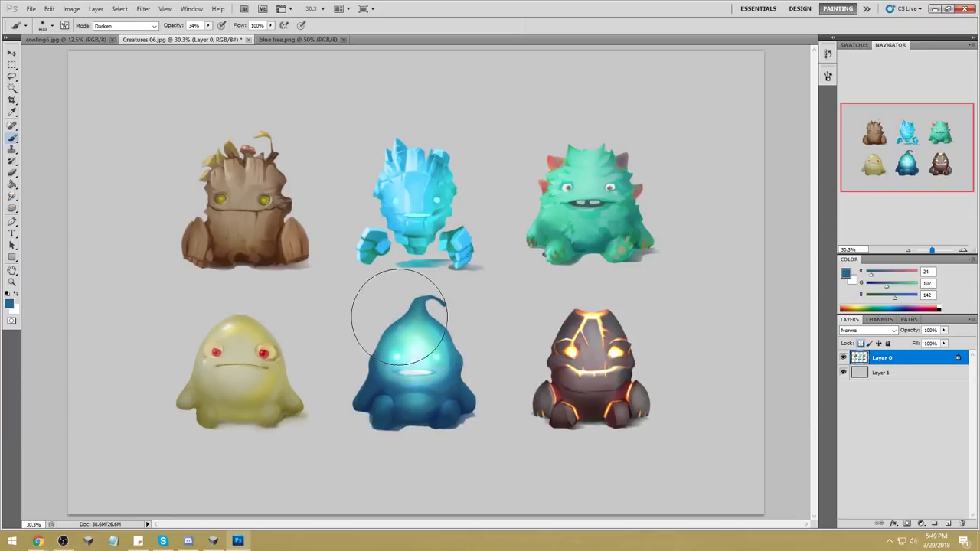
pyautogui.rightClick(12, 209)
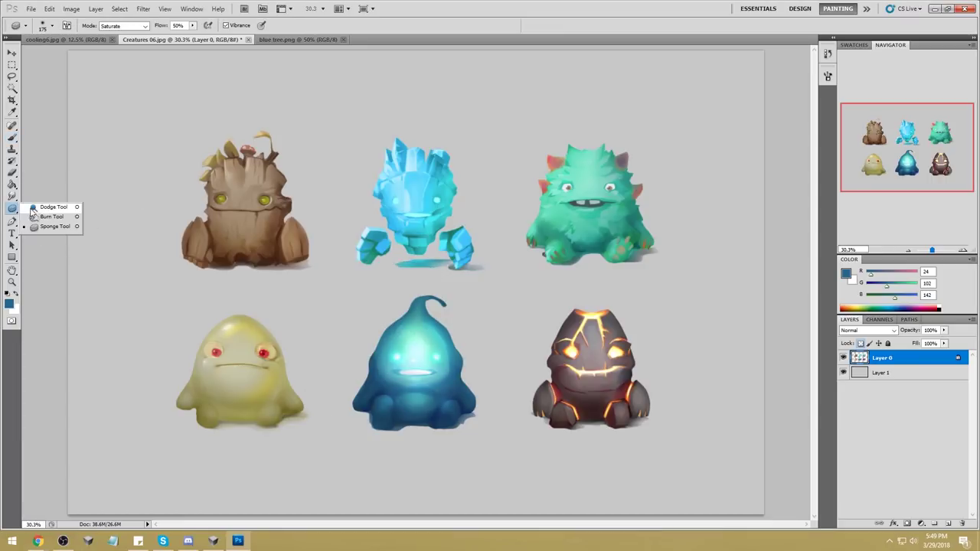
pyautogui.keyDown('alt'); pyautogui.click(415, 315); pyautogui.keyUp('alt')
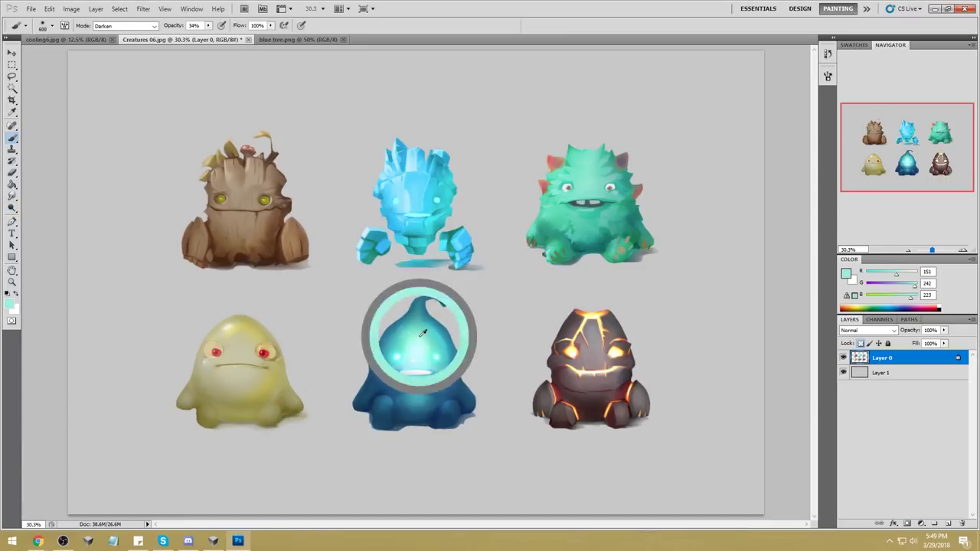
pyautogui.click(151, 26)
pyautogui.click(111, 33)
pyautogui.press('[')
pyautogui.press('[')
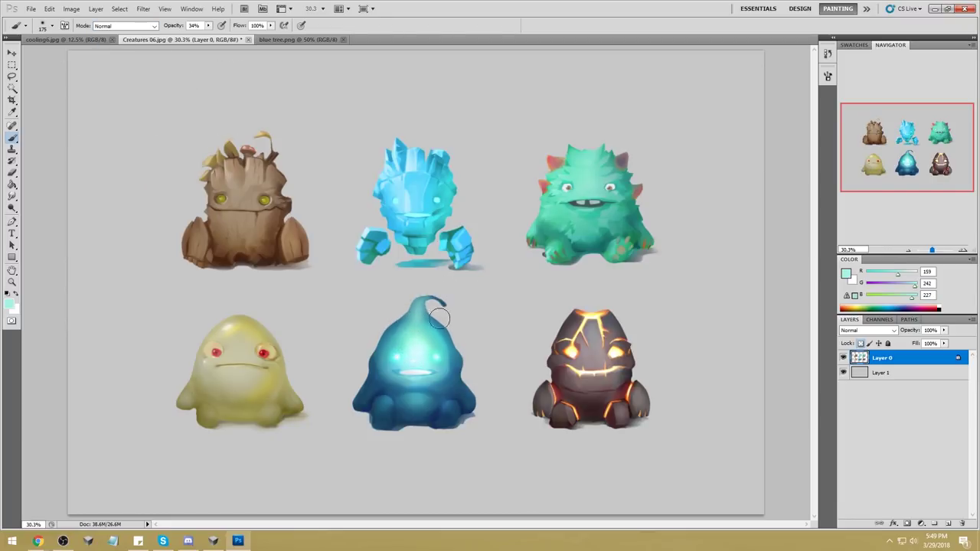
pyautogui.keyDown('alt'); pyautogui.click(439, 314); pyautogui.keyUp('alt')
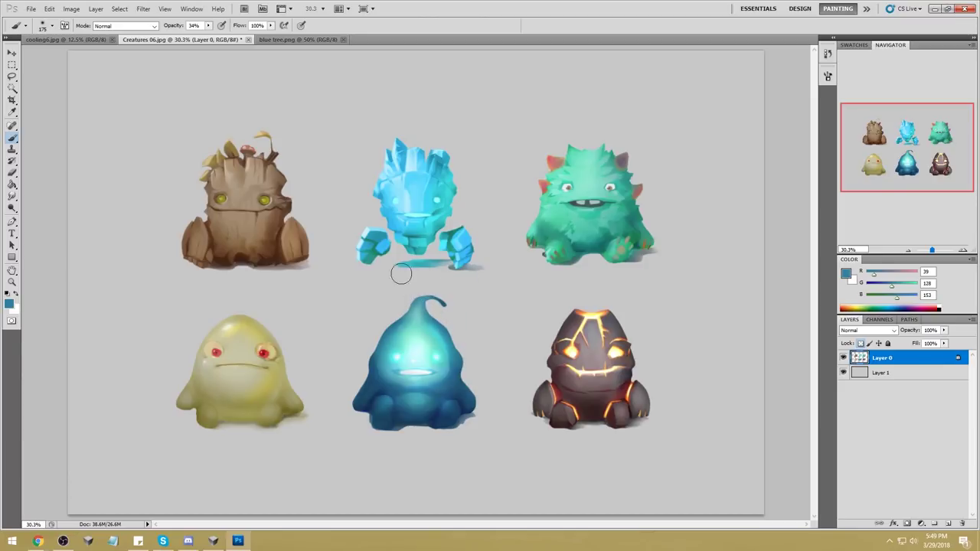
pyautogui.press(']')
pyautogui.keyDown('alt'); pyautogui.click(427, 326); pyautogui.keyUp('alt')
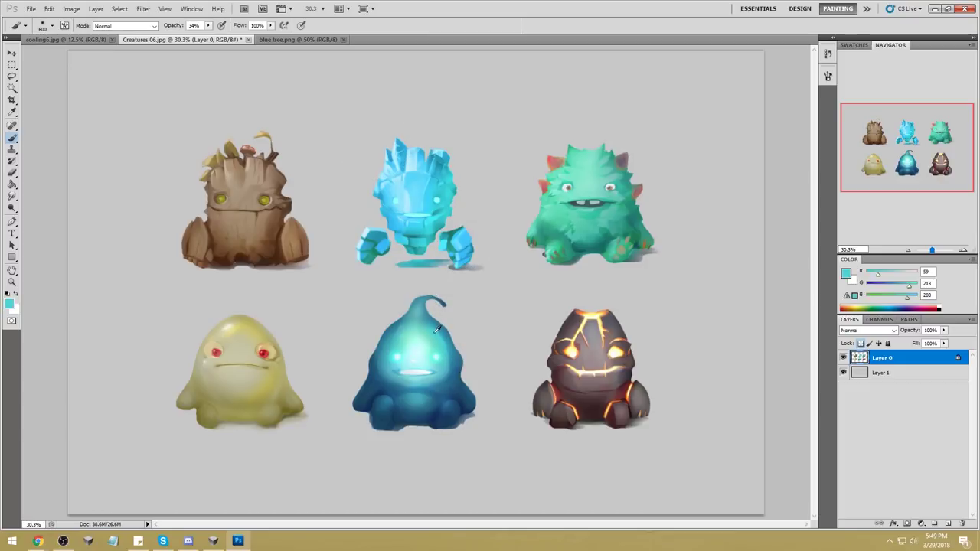
pyautogui.press('[')
pyautogui.press('[')
pyautogui.press('[')
pyautogui.press('[')
pyautogui.click(208, 26)
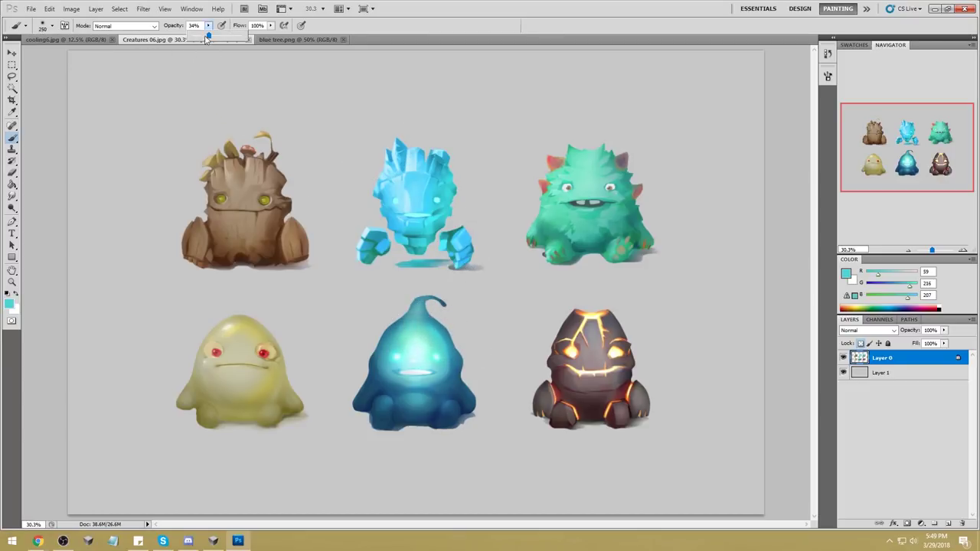
pyautogui.moveTo(207, 36); pyautogui.dragTo(221, 36)
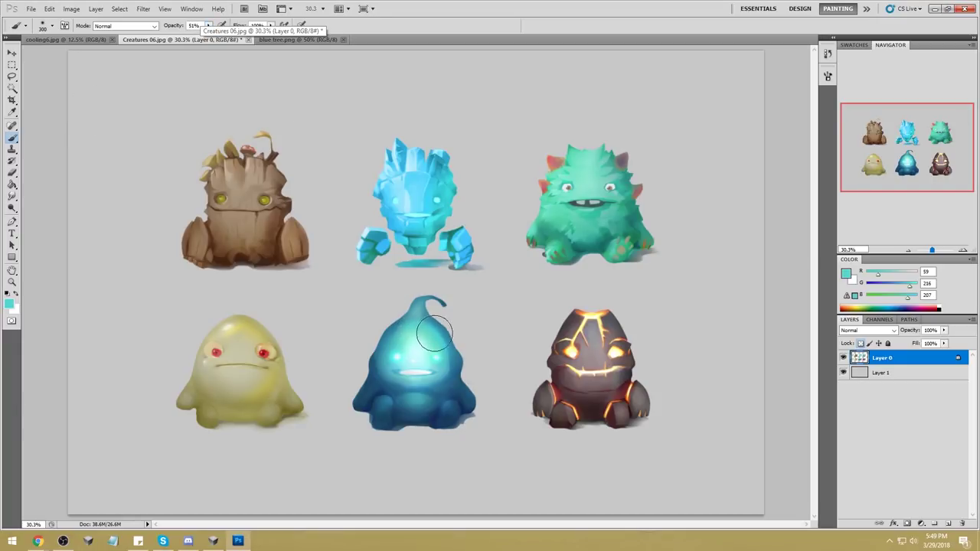
pyautogui.keyDown('alt'); pyautogui.click(428, 344); pyautogui.keyUp('alt')
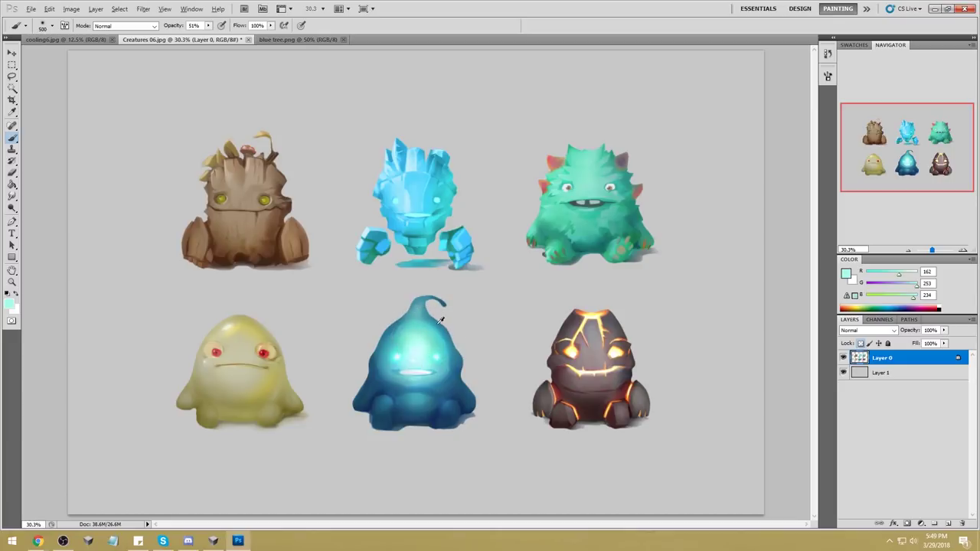
pyautogui.rightClick(12, 201)
pyautogui.click(48, 213)
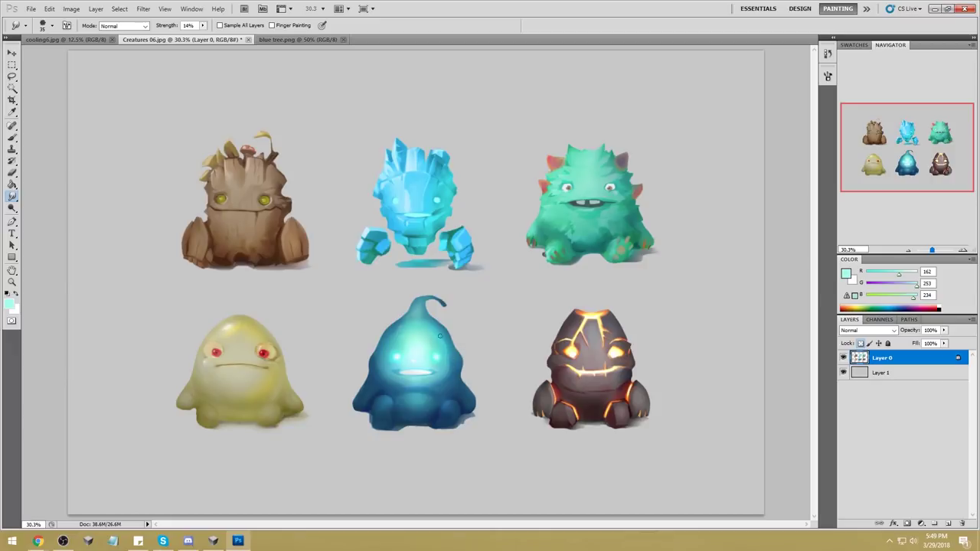
pyautogui.press('b')
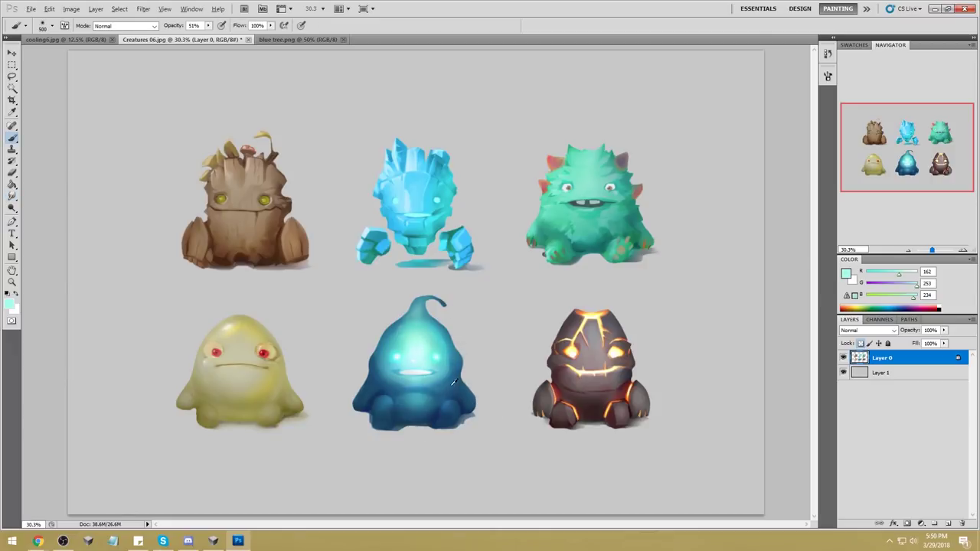
pyautogui.keyDown('alt'); pyautogui.click(434, 310); pyautogui.keyUp('alt')
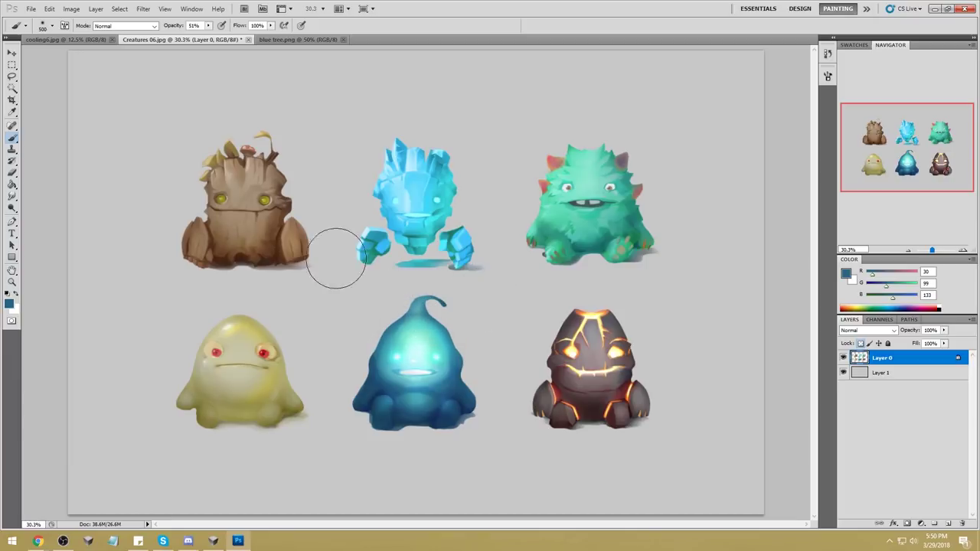
pyautogui.click(12, 210)
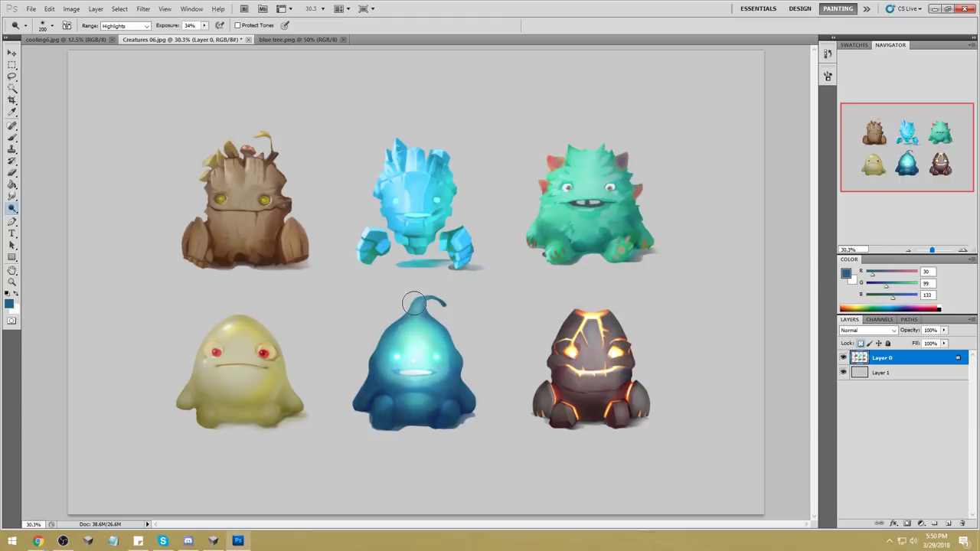
pyautogui.press('v')
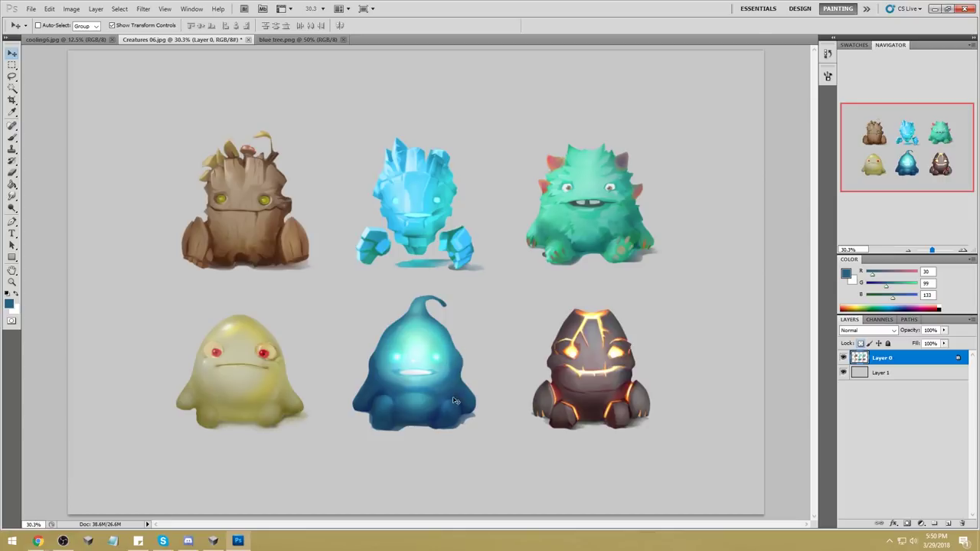
pyautogui.moveTo(12, 197); pyautogui.dragTo(46, 217)
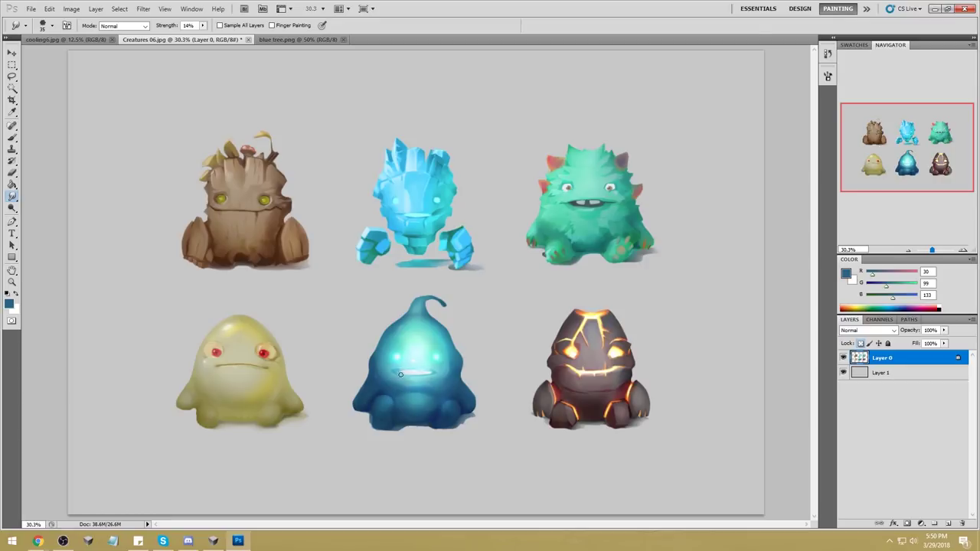
pyautogui.click(12, 208)
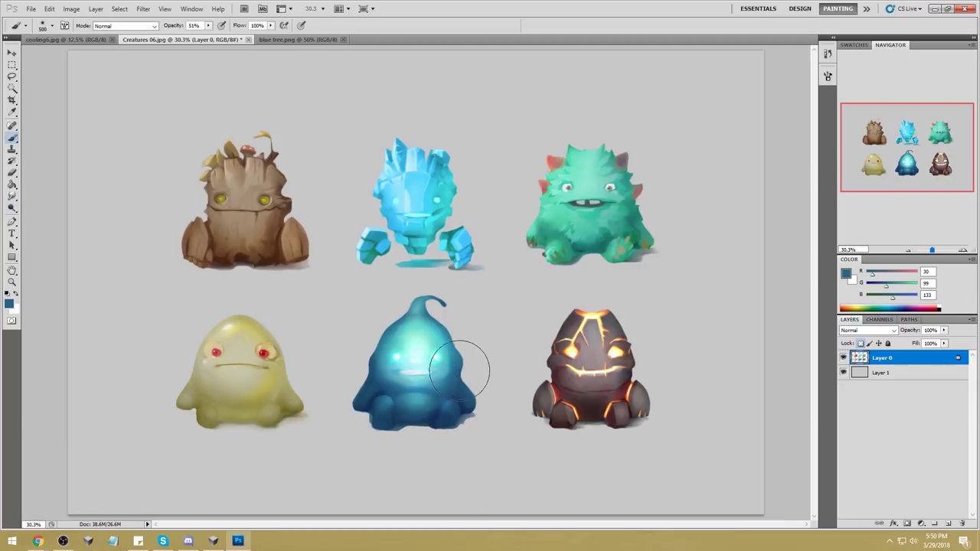
pyautogui.press('b')
pyautogui.hotkey('ctrl', '-')
pyautogui.hotkey('ctrl', '-')
pyautogui.hotkey('ctrl', '-')
pyautogui.hotkey('ctrl', '-')
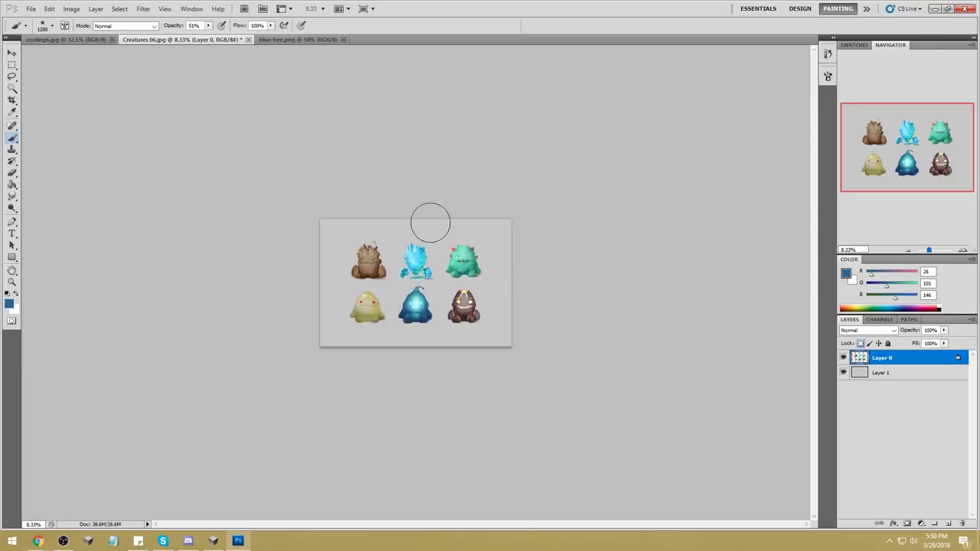
# Step: Zoom in and paint light cyan highlights along the blue creature's upper-left edge
pyautogui.hotkey('ctrl', 'space')
pyautogui.moveTo(356, 267); pyautogui.dragTo(478, 370)
pyautogui.keyDown('alt'); pyautogui.click(413, 249); pyautogui.keyUp('alt')
pyautogui.press('[')
pyautogui.press('[')
pyautogui.press('[')
pyautogui.press('[')
pyautogui.press('[')
pyautogui.press('[')
pyautogui.press('[')
pyautogui.press('[')
pyautogui.press('[')
pyautogui.press('[')
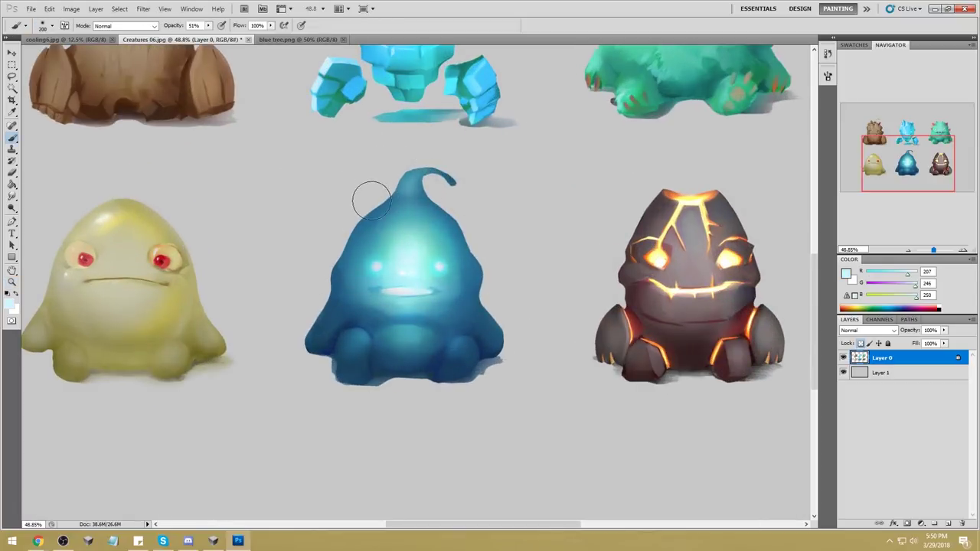
pyautogui.moveTo(346, 228)
pyautogui.mouseDown()
pyautogui.moveTo(370, 207)
pyautogui.moveTo(319, 329)
pyautogui.mouseUp()
pyautogui.press('[')
pyautogui.scroll(-2, 321, 331)
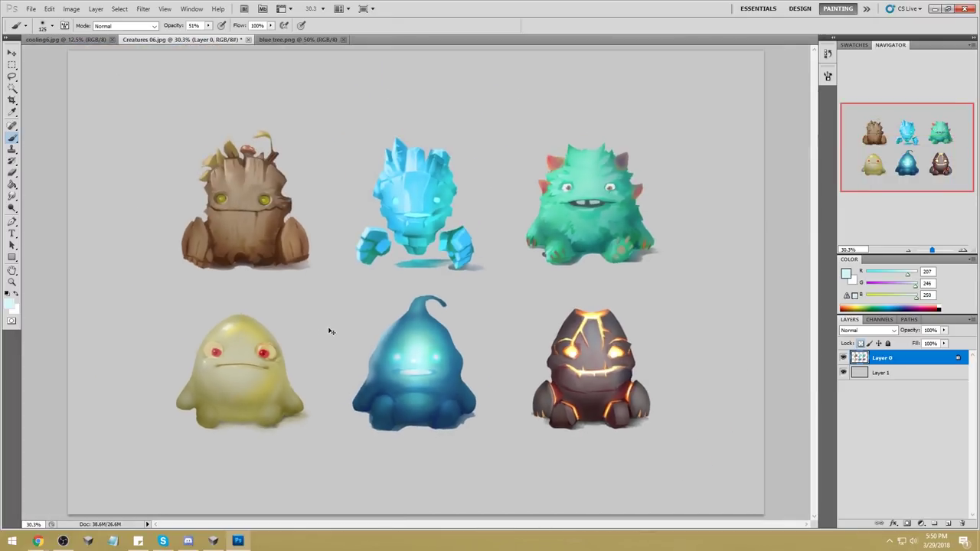
# Step: Test Dodge on Highlights over the creature's face and eyes, then undo it
pyautogui.click(12, 208)
pyautogui.click(12, 208)
pyautogui.click(46, 216)
pyautogui.click(124, 25)
pyautogui.click(121, 52)
pyautogui.press(']')
pyautogui.click(409, 335)
pyautogui.press(']')
pyautogui.press(']')
pyautogui.press(']')
pyautogui.press(']')
pyautogui.press(']')
pyautogui.press(']')
pyautogui.press(']')
pyautogui.press(']')
pyautogui.press(']')
pyautogui.press(']')
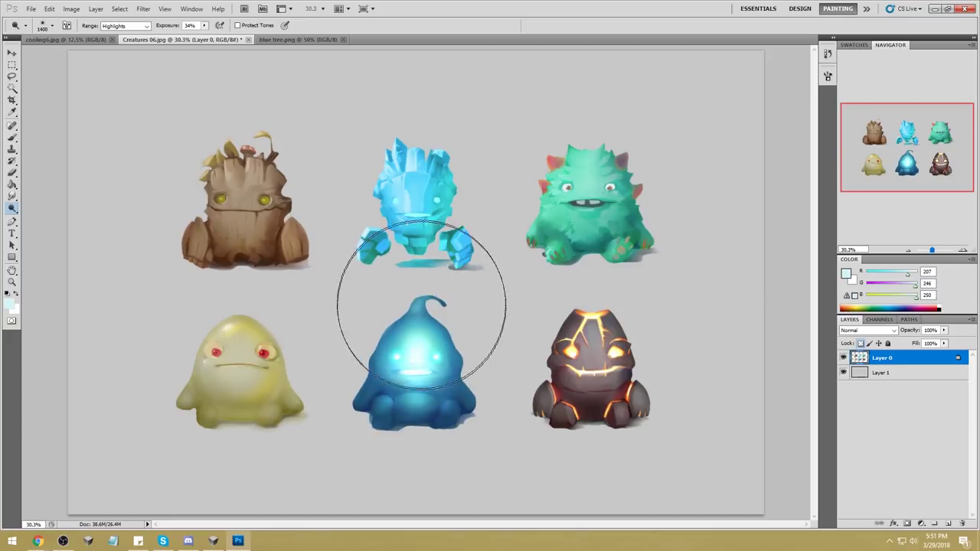
pyautogui.hotkey('ctrl', 'z')
# Step: Switch Dodge to Midtones, test it on the yellow creature, and undo
pyautogui.click(125, 26)
pyautogui.click(122, 44)
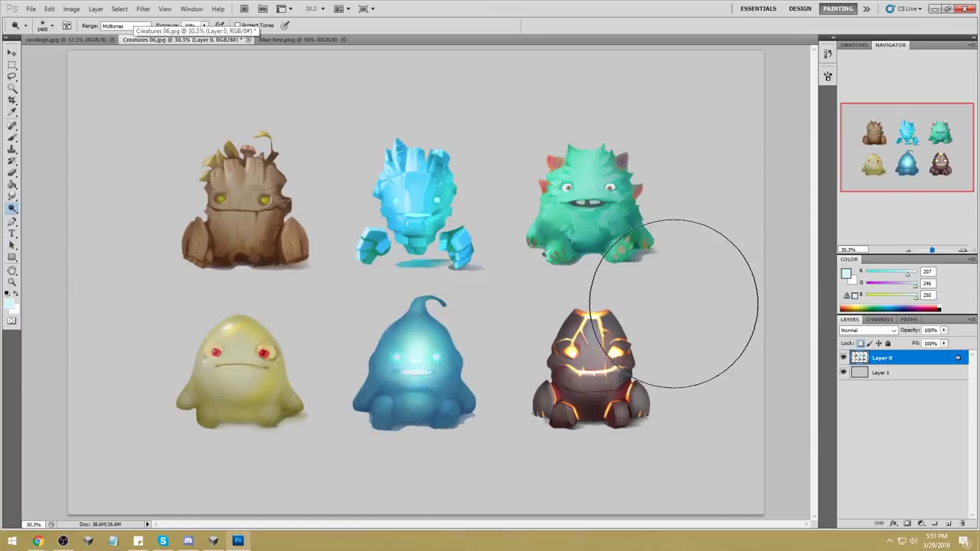
pyautogui.click(280, 398)
pyautogui.hotkey('ctrl', 'z')
pyautogui.hotkey('ctrl', 'z')
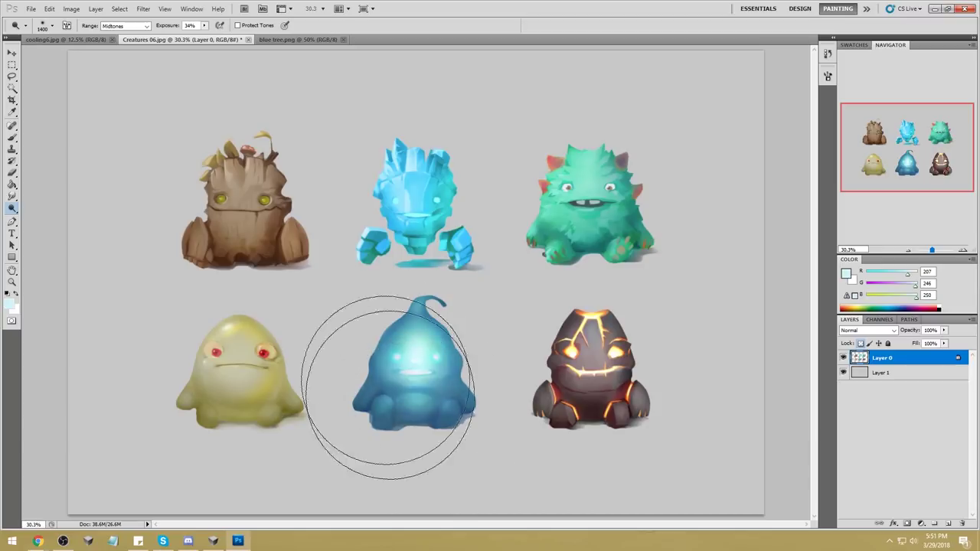
# Step: Darken Layer 1's grey background to black with Hue/Saturation Lightness -100
pyautogui.press('l')
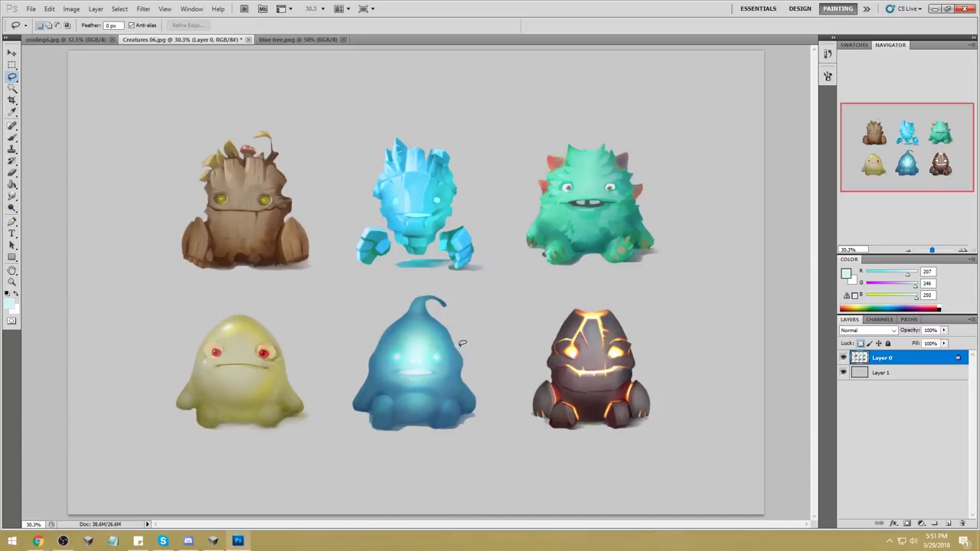
pyautogui.click(881, 373)
pyautogui.hotkey('ctrl', 'u')
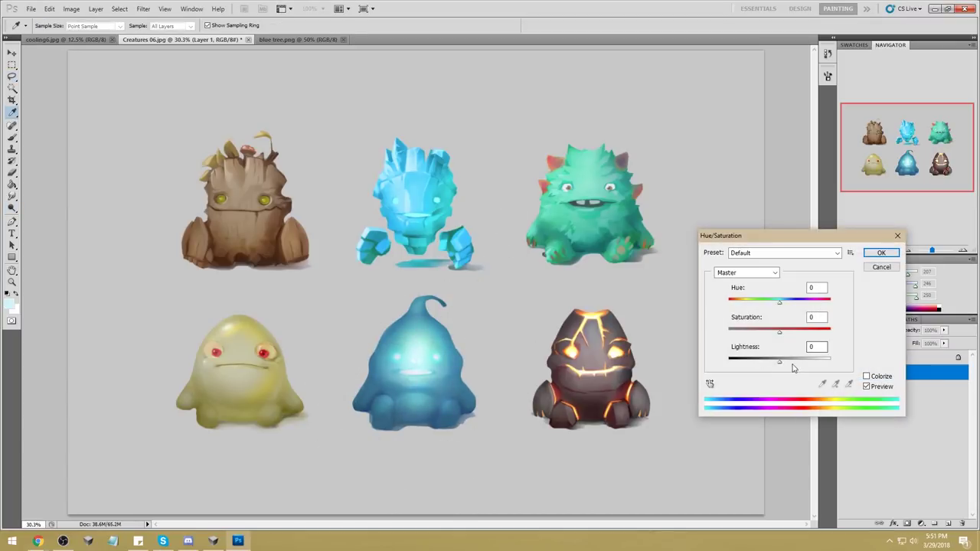
pyautogui.moveTo(780, 360); pyautogui.dragTo(653, 370)
pyautogui.click(883, 254)
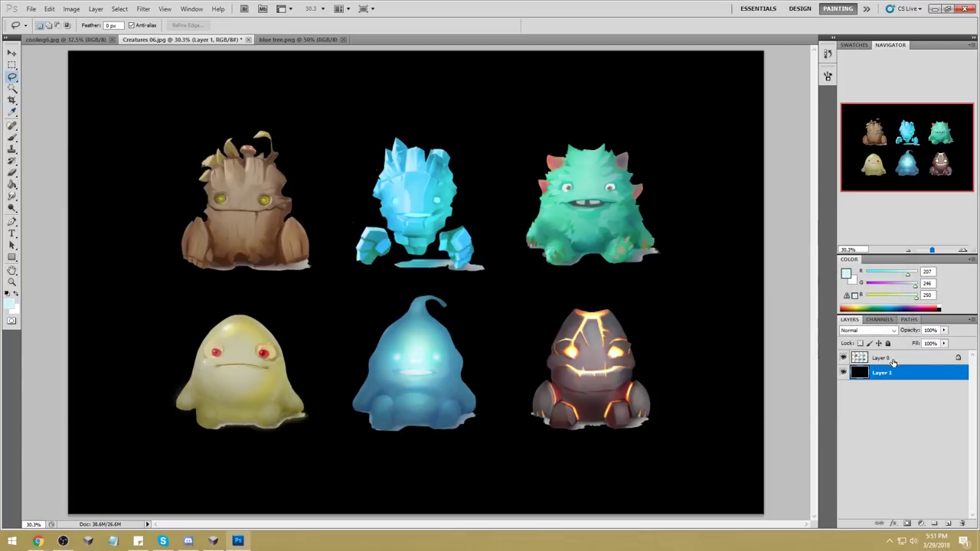
# Step: Add Layer 2 above Layer 0 and sample the creature's light cyan with a larger brush
pyautogui.click(893, 361)
pyautogui.click(950, 524)
pyautogui.click(862, 331)
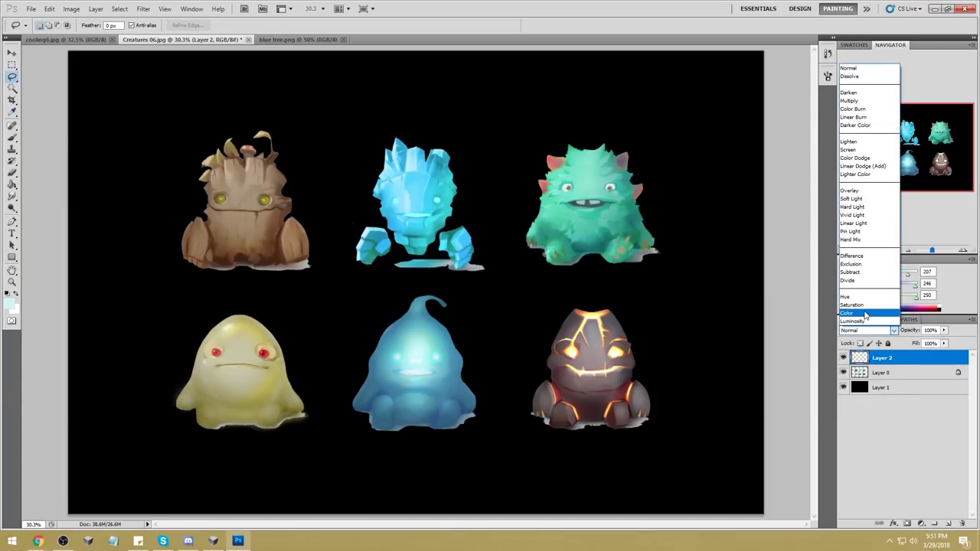
pyautogui.click(862, 69)
pyautogui.press('b')
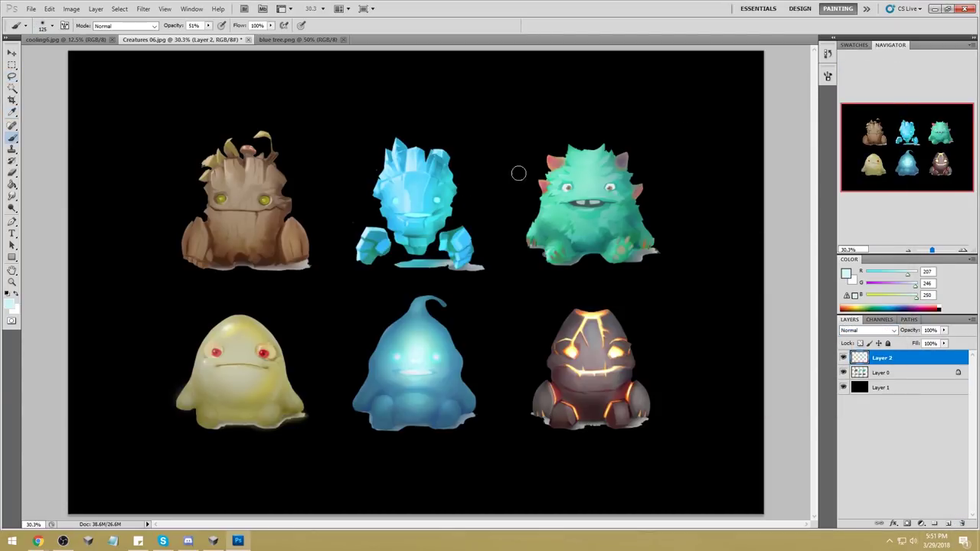
pyautogui.keyDown('alt'); pyautogui.click(420, 349); pyautogui.keyUp('alt')
pyautogui.press(']')
pyautogui.press(']')
pyautogui.press(']')
pyautogui.press(']')
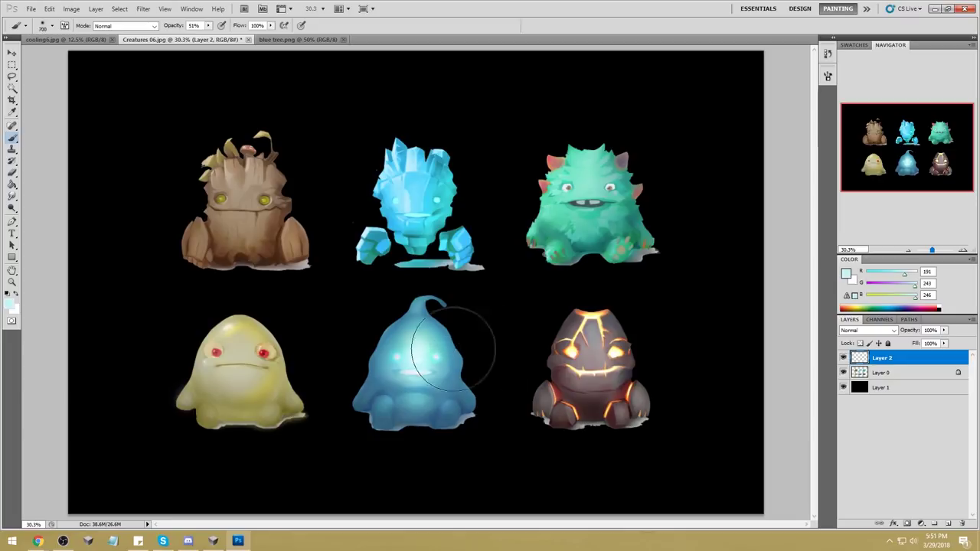
# Step: Try Layer 2 in Soft Light blending, then set it back to Normal
pyautogui.click(868, 330)
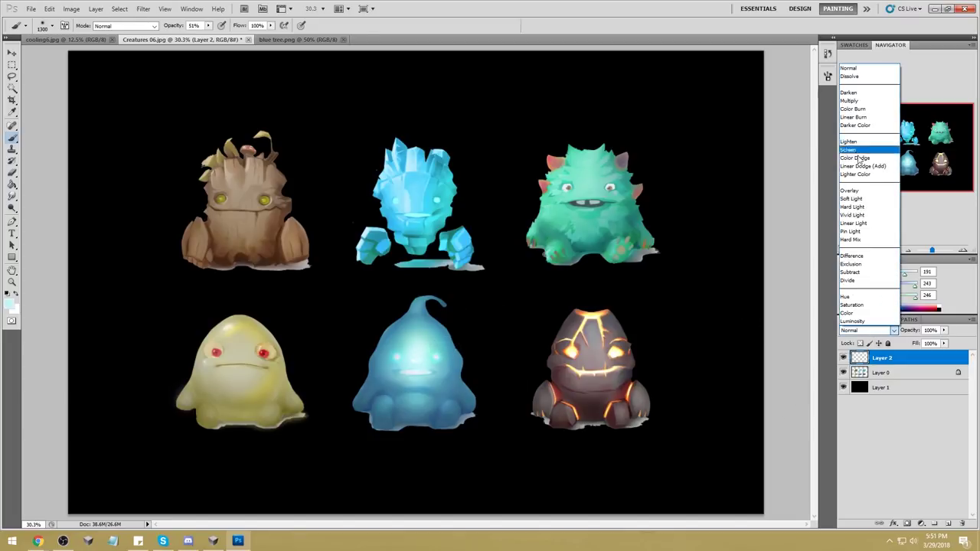
pyautogui.click(864, 198)
pyautogui.keyDown('alt'); pyautogui.click(431, 349); pyautogui.keyUp('alt')
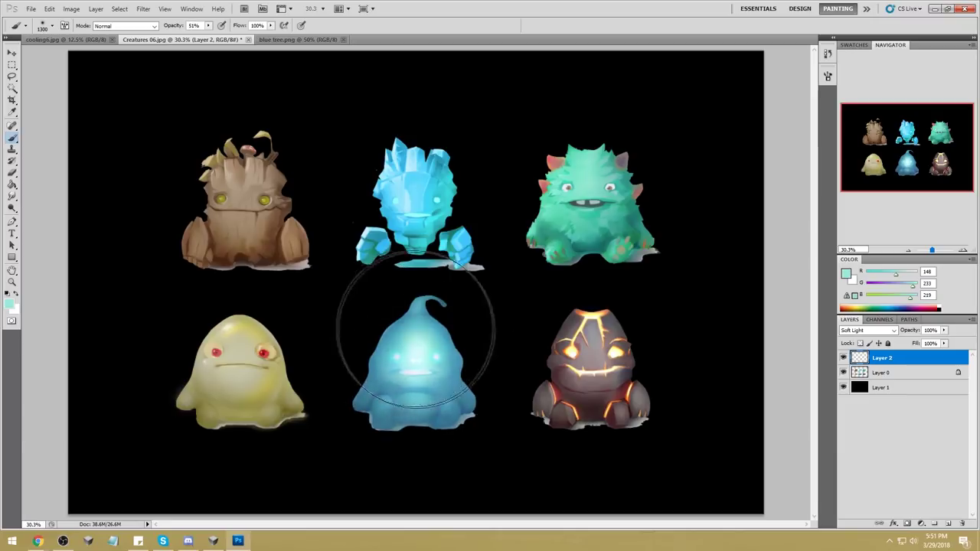
pyautogui.press('m')
pyautogui.rightClick(441, 338)
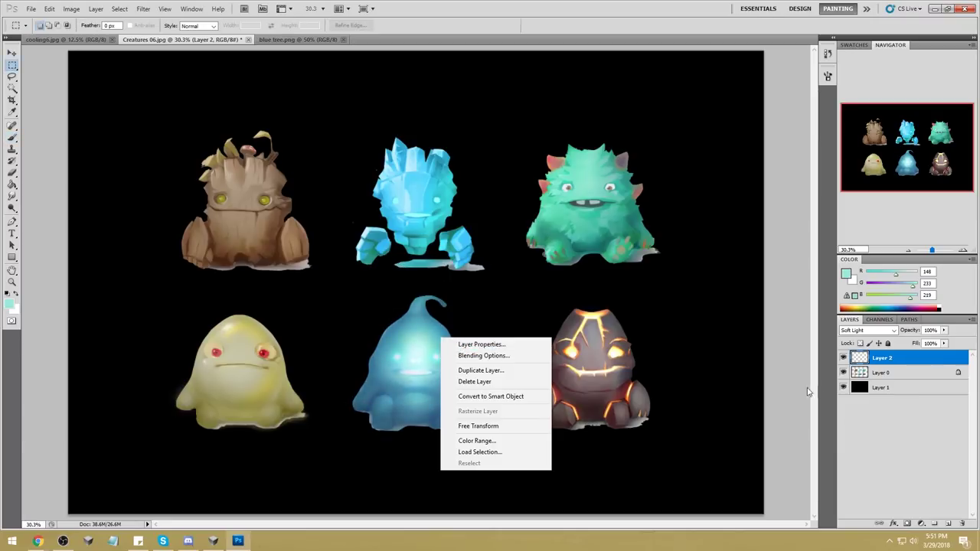
pyautogui.click(807, 392)
pyautogui.rightClick(394, 307)
pyautogui.click(785, 308)
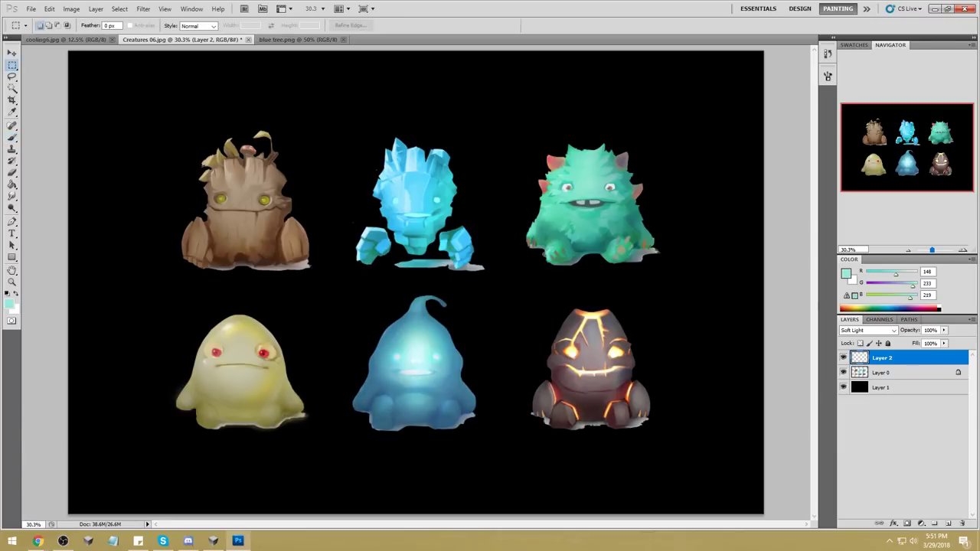
pyautogui.press('b')
pyautogui.click(867, 330)
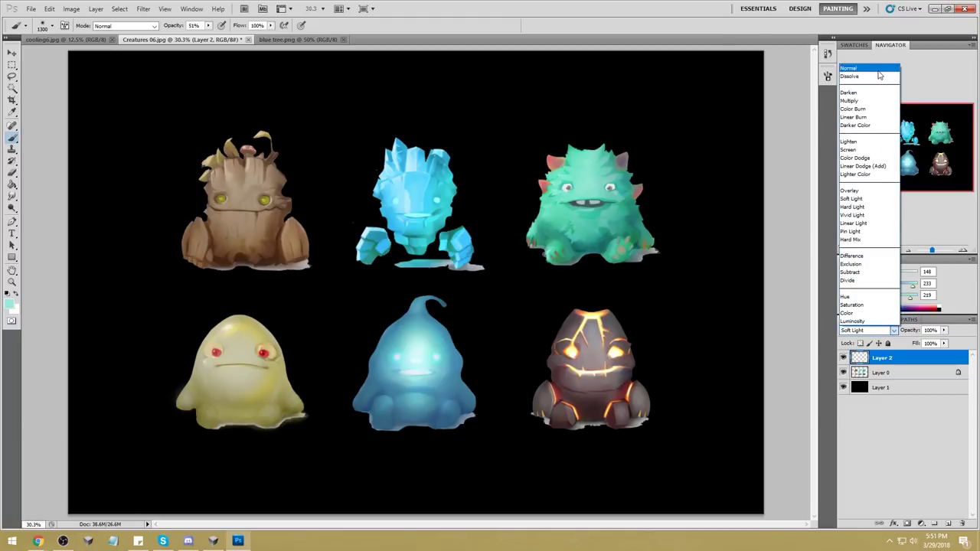
pyautogui.click(879, 70)
# Step: Paint soft cyan glow strokes over the blue creature, undoing each attempt
pyautogui.moveTo(390, 324)
pyautogui.mouseDown()
pyautogui.moveTo(376, 357)
pyautogui.moveTo(420, 263)
pyautogui.mouseUp()
pyautogui.hotkey('ctrl', 'z')
pyautogui.keyDown('alt'); pyautogui.click(423, 337); pyautogui.keyUp('alt')
pyautogui.moveTo(427, 306)
pyautogui.mouseDown()
pyautogui.moveTo(370, 362)
pyautogui.moveTo(403, 411)
pyautogui.moveTo(458, 366)
pyautogui.moveTo(419, 321)
pyautogui.moveTo(393, 388)
pyautogui.moveTo(432, 334)
pyautogui.moveTo(377, 365)
pyautogui.moveTo(460, 366)
pyautogui.moveTo(427, 329)
pyautogui.moveTo(442, 323)
pyautogui.moveTo(425, 321)
pyautogui.moveTo(373, 364)
pyautogui.moveTo(444, 329)
pyautogui.mouseUp()
pyautogui.hotkey('ctrl', 'z')
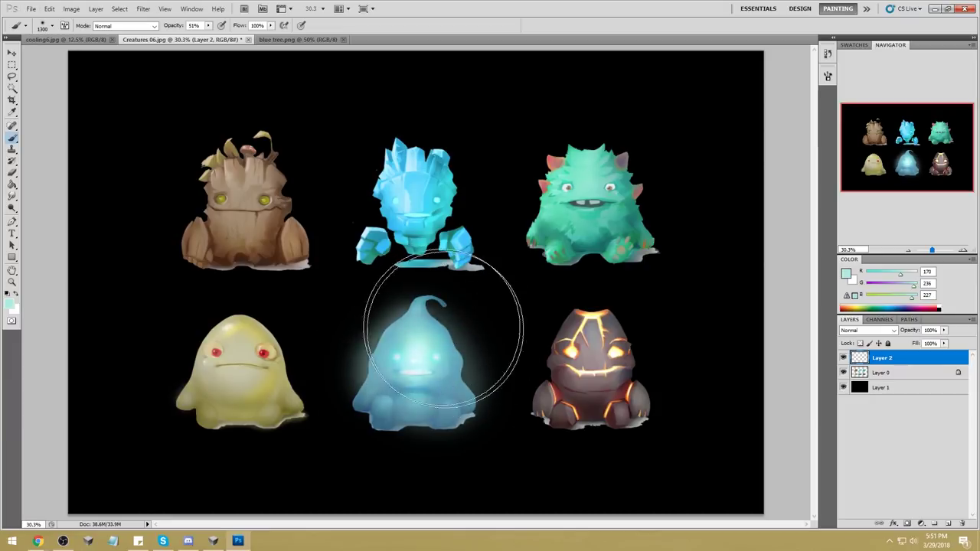
# Step: Move Layer 2 below Layer 0, shift its hue +36, then hide and delete it
pyautogui.moveTo(882, 358); pyautogui.dragTo(882, 379)
pyautogui.hotkey('ctrl', 'z')
pyautogui.hotkey('ctrl', 'z')
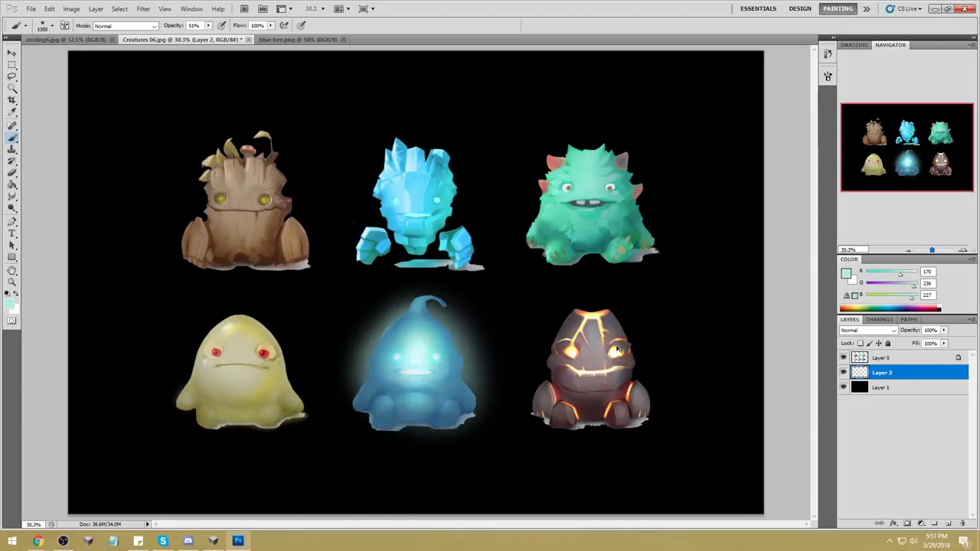
pyautogui.hotkey('ctrl', 'u')
pyautogui.moveTo(780, 305); pyautogui.dragTo(798, 306)
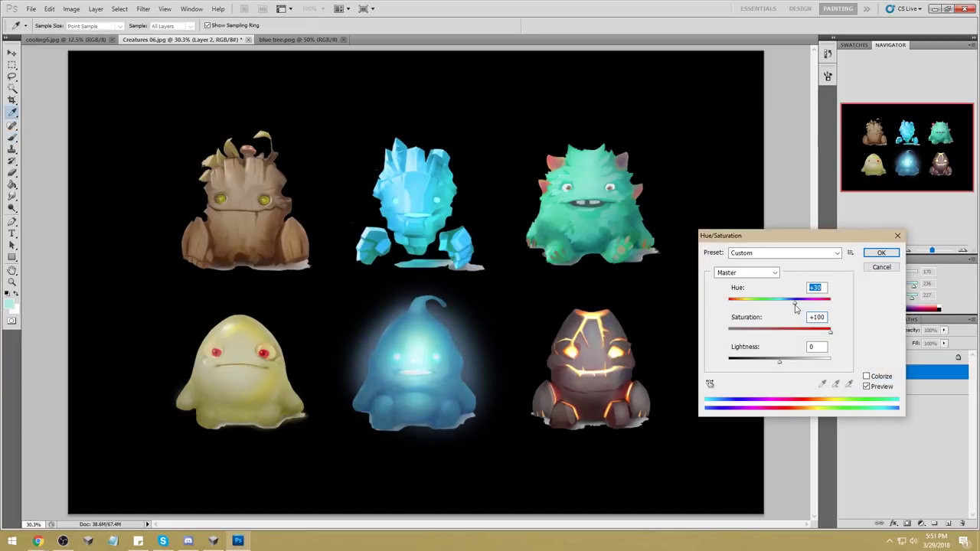
pyautogui.click(878, 253)
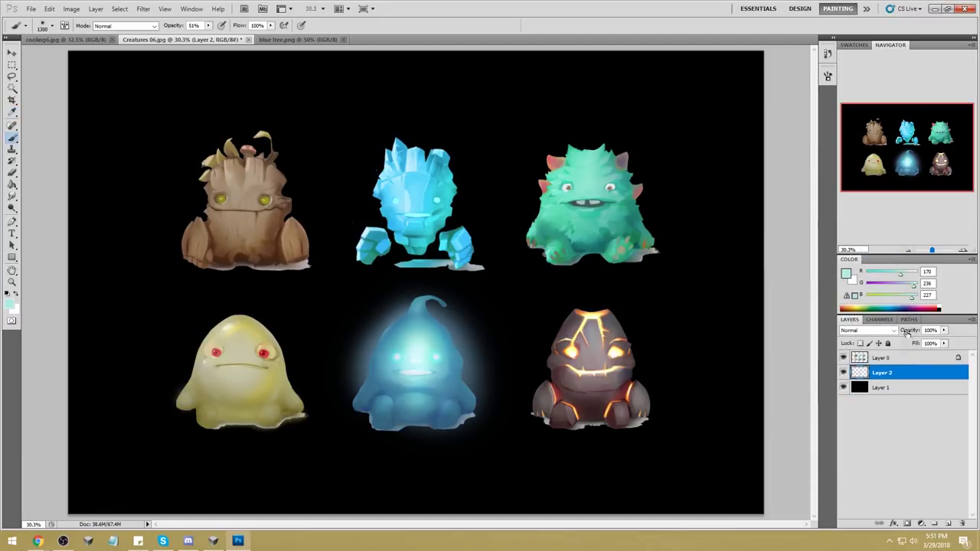
pyautogui.click(843, 373)
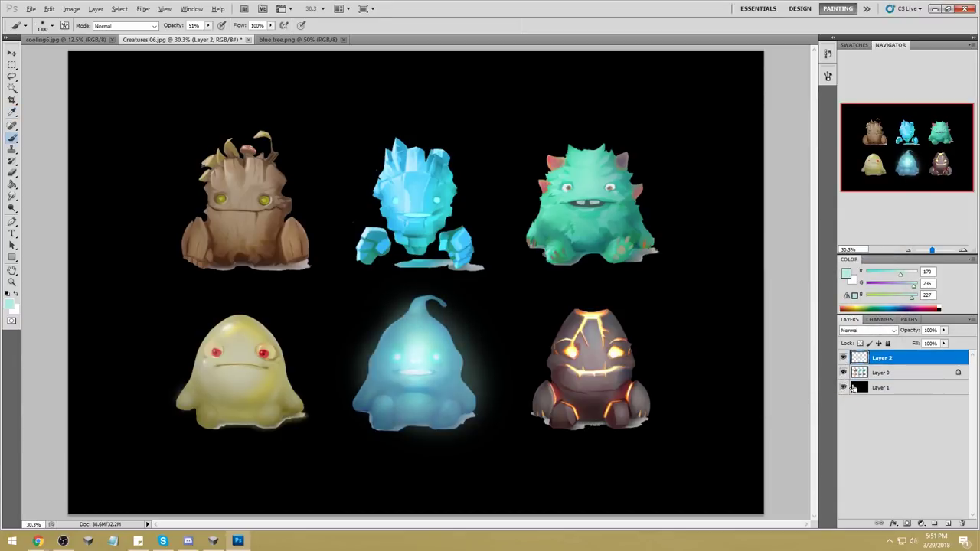
pyautogui.press('Delete')
pyautogui.hotkey('ctrl', 'z')
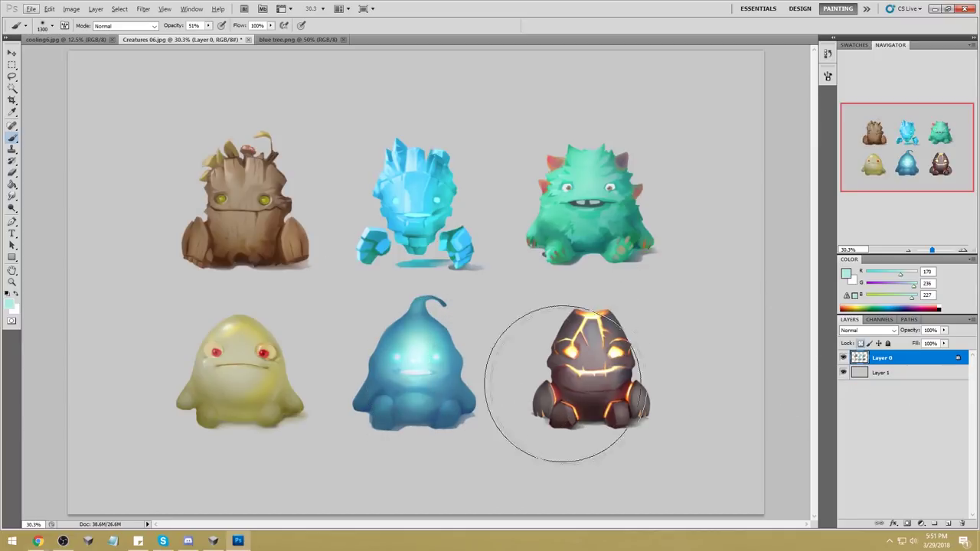
pyautogui.click(11, 208)
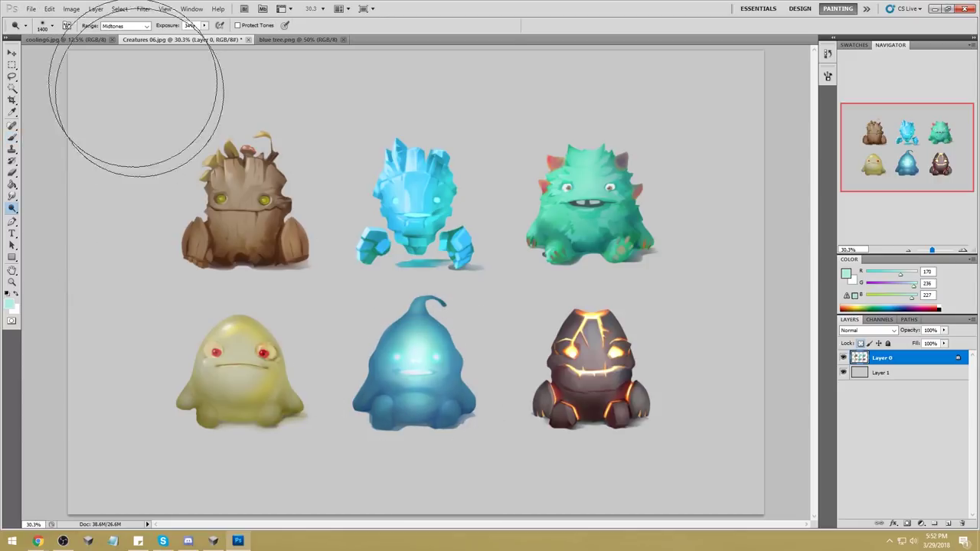
pyautogui.press('[')
pyautogui.press('[')
pyautogui.press('[')
pyautogui.press('[')
pyautogui.press('[')
pyautogui.press('[')
pyautogui.press('[')
pyautogui.press('[')
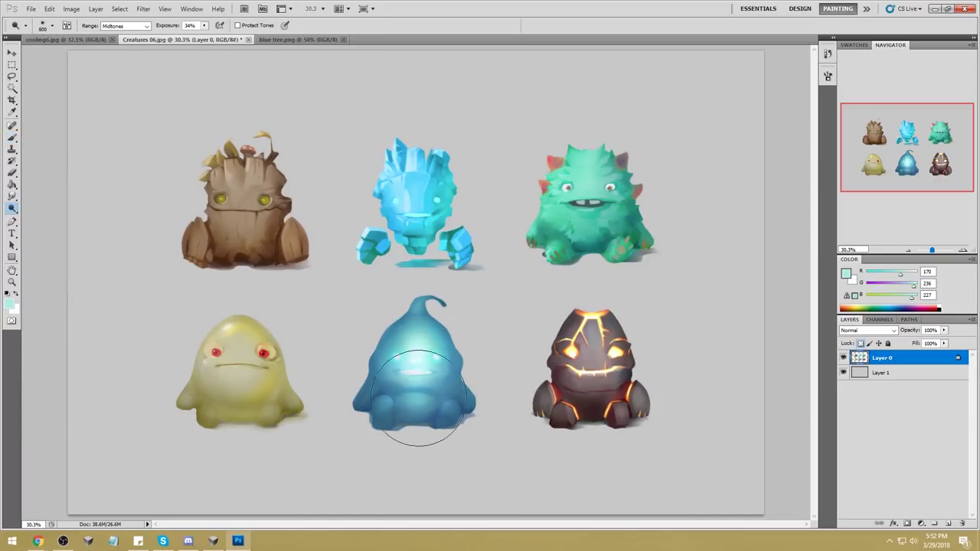
pyautogui.press('[')
pyautogui.press('[')
pyautogui.press('[')
pyautogui.press('[')
pyautogui.press('[')
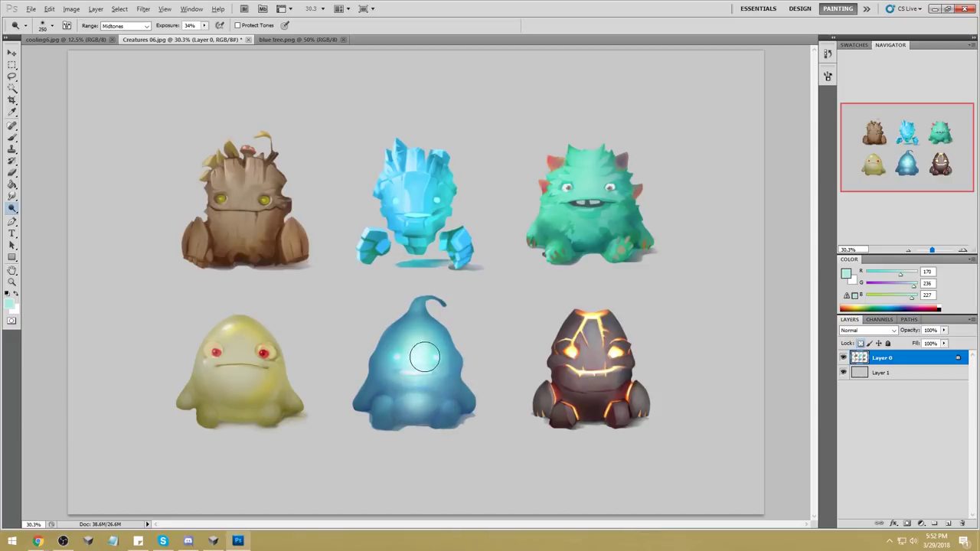
pyautogui.press('b')
pyautogui.keyDown('alt'); pyautogui.click(419, 367); pyautogui.keyUp('alt')
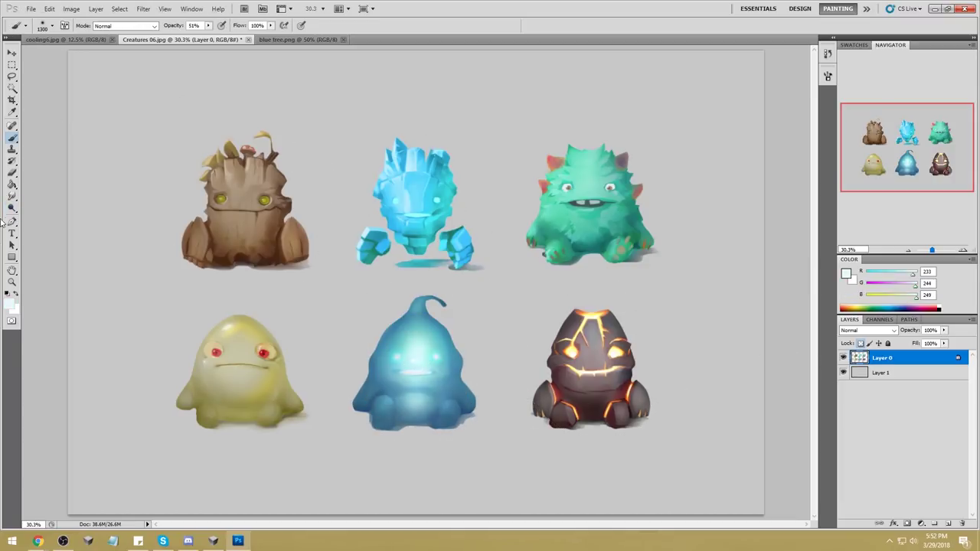
pyautogui.moveTo(13, 209); pyautogui.dragTo(34, 217)
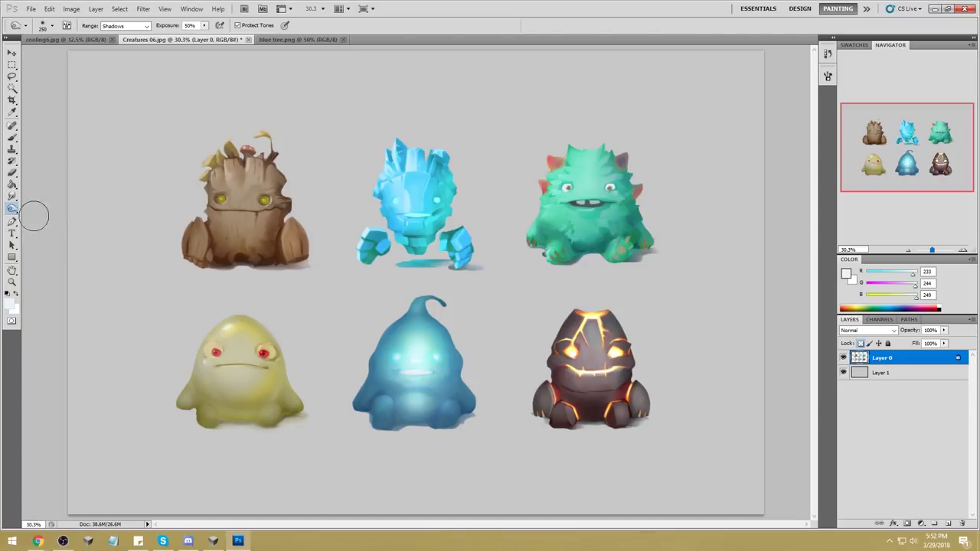
pyautogui.click(135, 26)
pyautogui.click(127, 36)
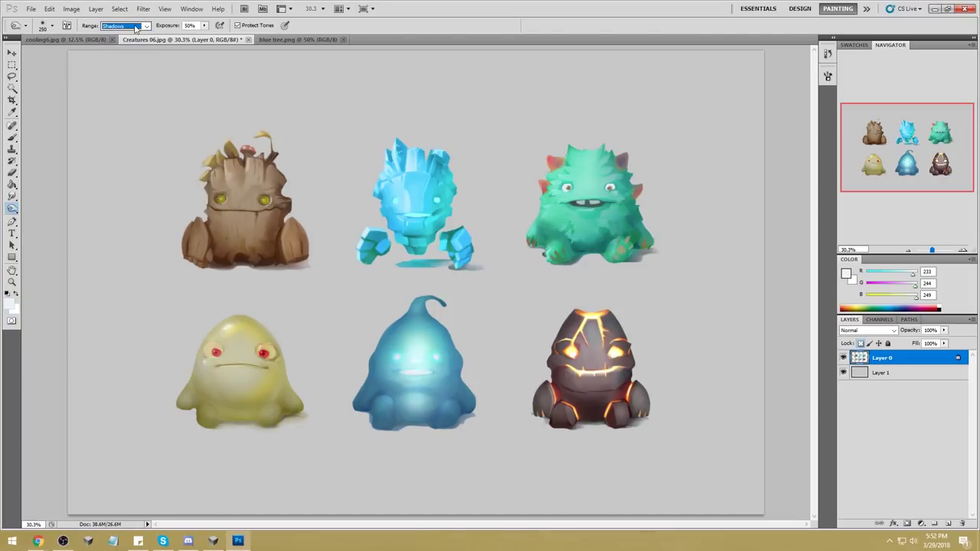
pyautogui.click(135, 27)
pyautogui.click(128, 45)
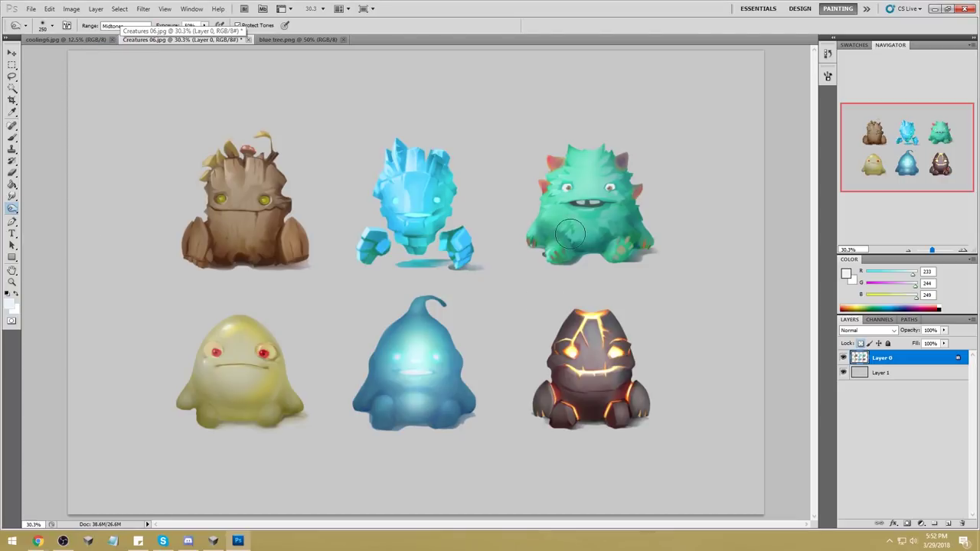
pyautogui.press(']')
pyautogui.press(']')
pyautogui.press(']')
pyautogui.press(']')
pyautogui.press(']')
pyautogui.click(134, 26)
pyautogui.click(112, 35)
pyautogui.press(']')
pyautogui.press(']')
pyautogui.press(']')
pyautogui.moveTo(604, 361)
pyautogui.mouseDown()
pyautogui.moveTo(599, 383)
pyautogui.moveTo(660, 335)
pyautogui.mouseUp()
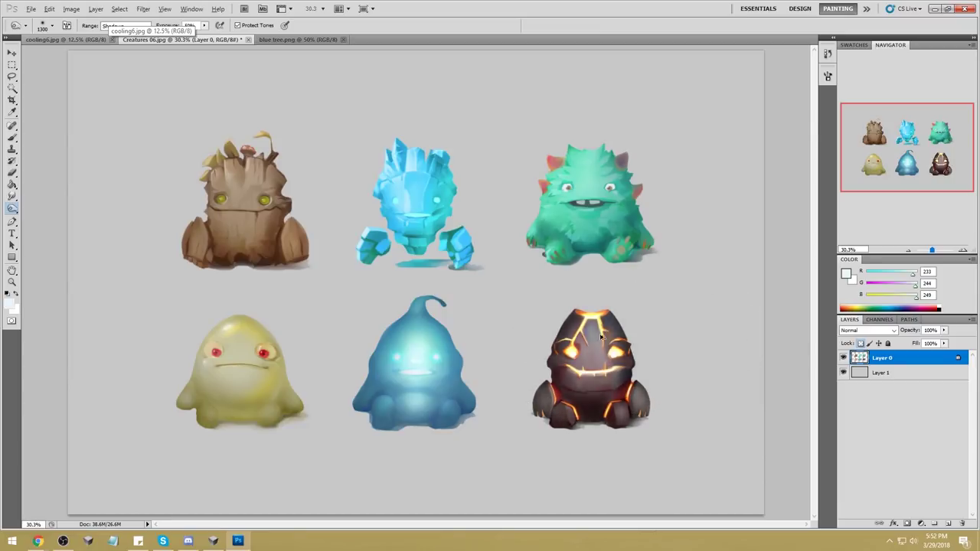
pyautogui.hotkey('ctrl', 'z')
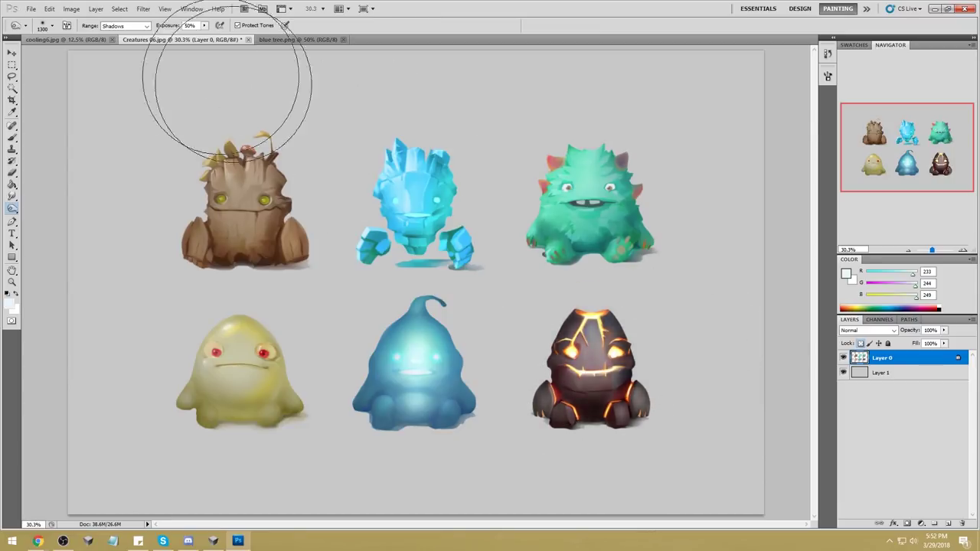
pyautogui.hotkey('ctrl', 'z')
pyautogui.click(127, 25)
pyautogui.click(113, 43)
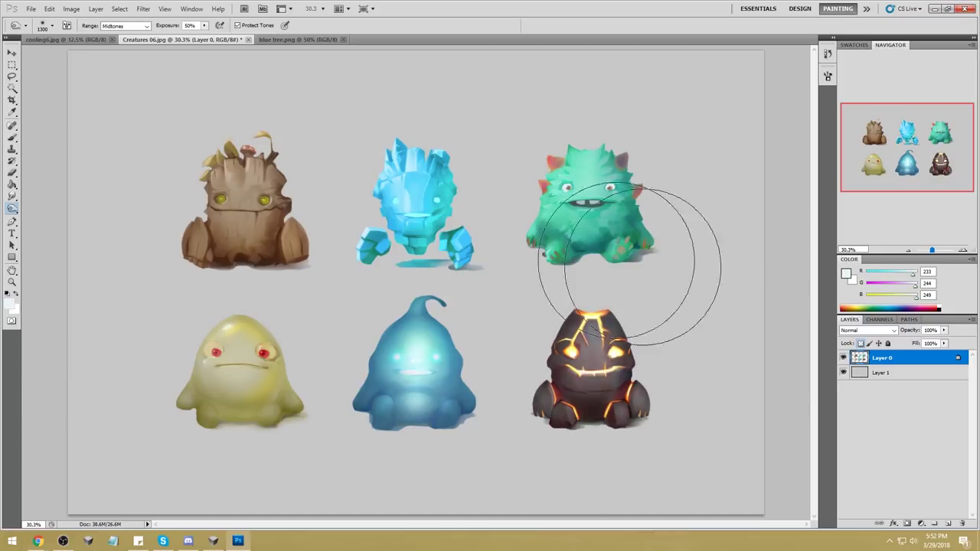
pyautogui.click(126, 25)
pyautogui.click(125, 44)
pyautogui.click(126, 25)
pyautogui.click(112, 35)
pyautogui.hotkey('ctrl', 'z')
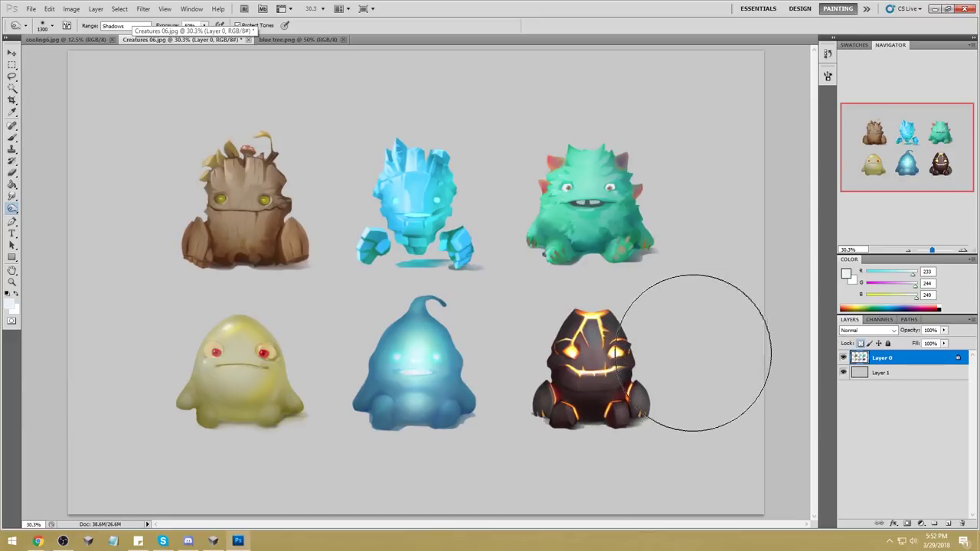
pyautogui.rightClick(12, 207)
pyautogui.click(48, 216)
# Step: Sample the lava creature's dark grey and set the Brush to Darken mode
pyautogui.press('b')
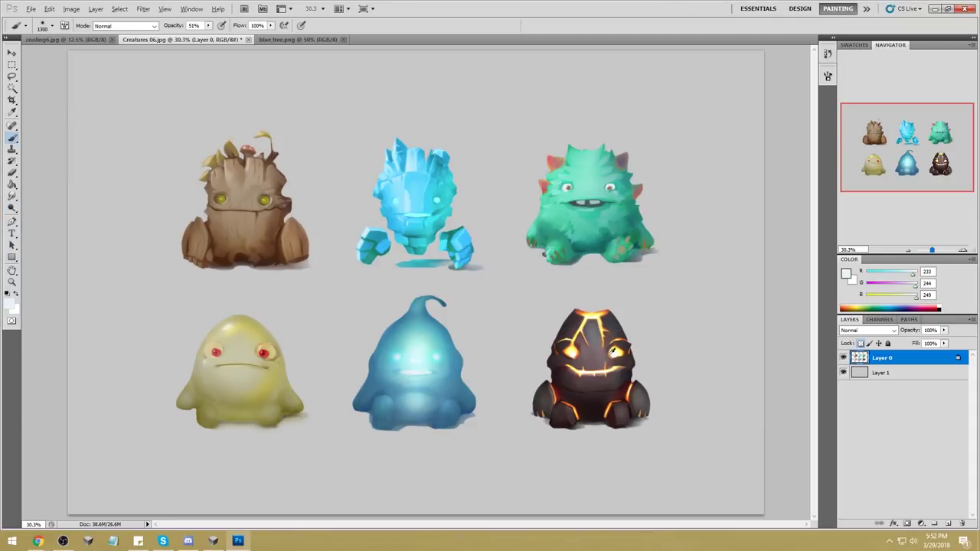
pyautogui.keyDown('alt'); pyautogui.click(581, 310); pyautogui.keyUp('alt')
pyautogui.click(151, 26)
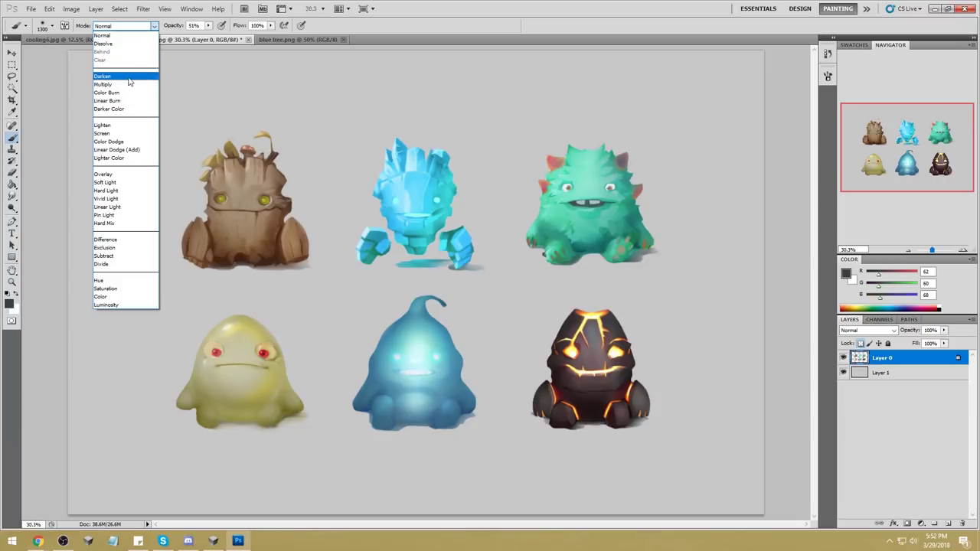
pyautogui.click(115, 74)
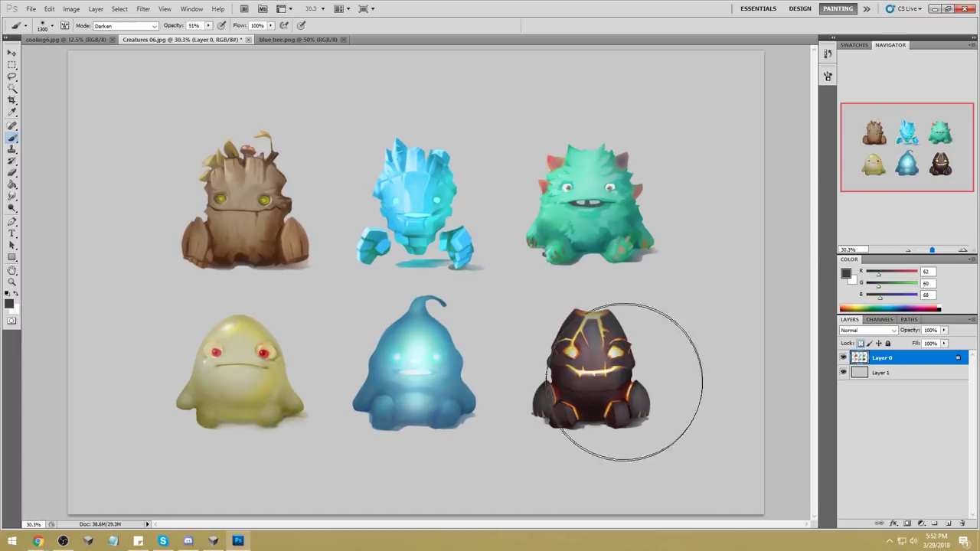
# Step: Saturate the orange glow atop the lava creature's head with the Sponge in Saturate mode
pyautogui.click(12, 209)
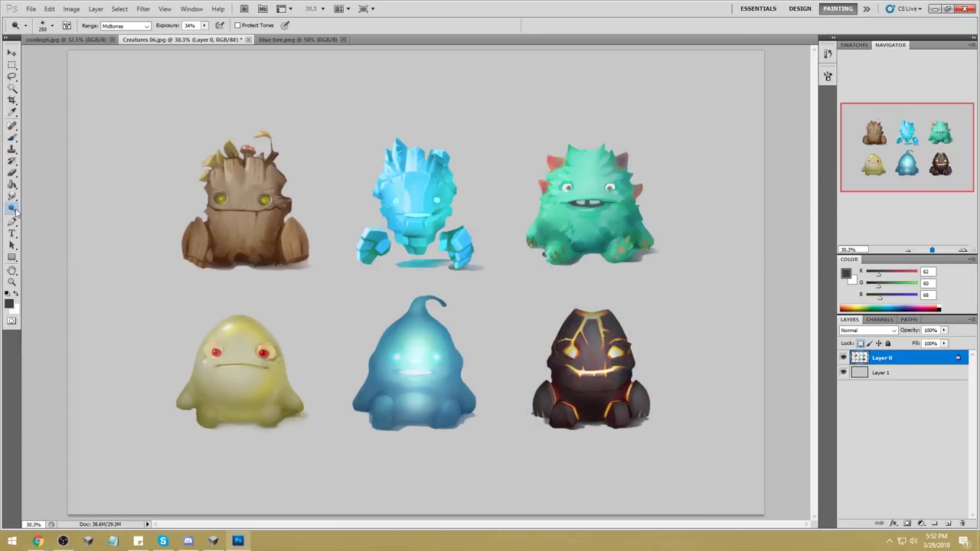
pyautogui.click(46, 230)
pyautogui.click(123, 26)
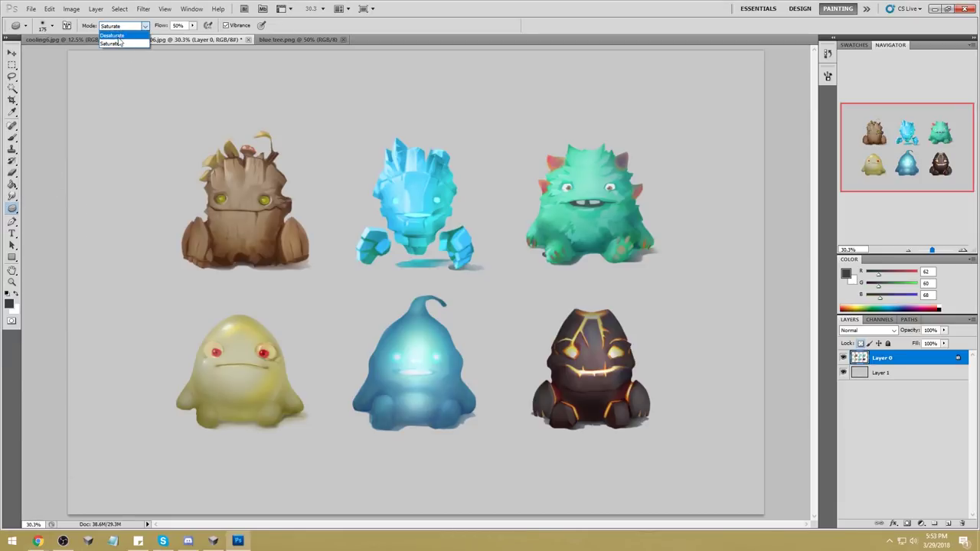
pyautogui.click(119, 45)
pyautogui.click(602, 320)
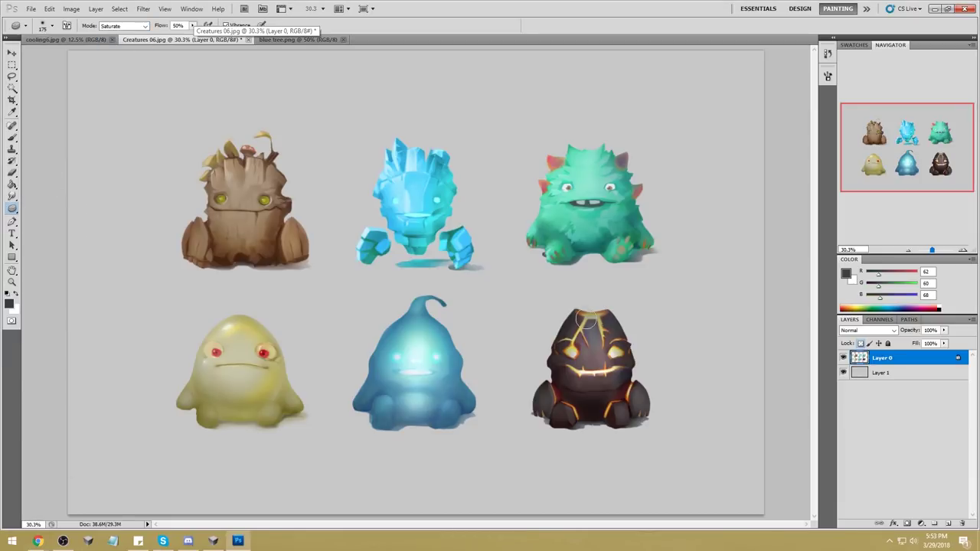
pyautogui.moveTo(596, 316); pyautogui.dragTo(591, 325)
# Step: Reset the Brush to a size 30 preset, Normal mode, 100% opacity, and sample pale cyan
pyautogui.press('b')
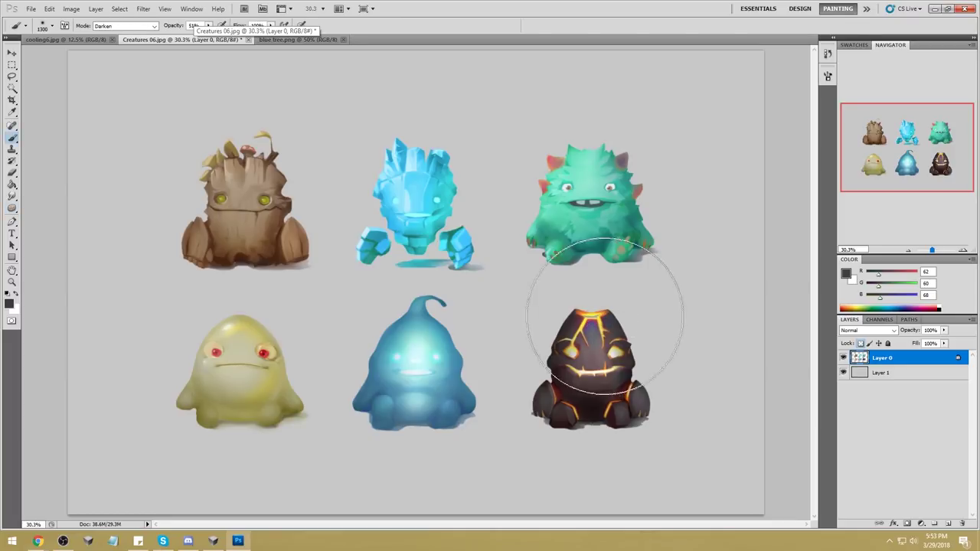
pyautogui.rightClick(596, 306)
pyautogui.click(663, 424)
pyautogui.press('Return')
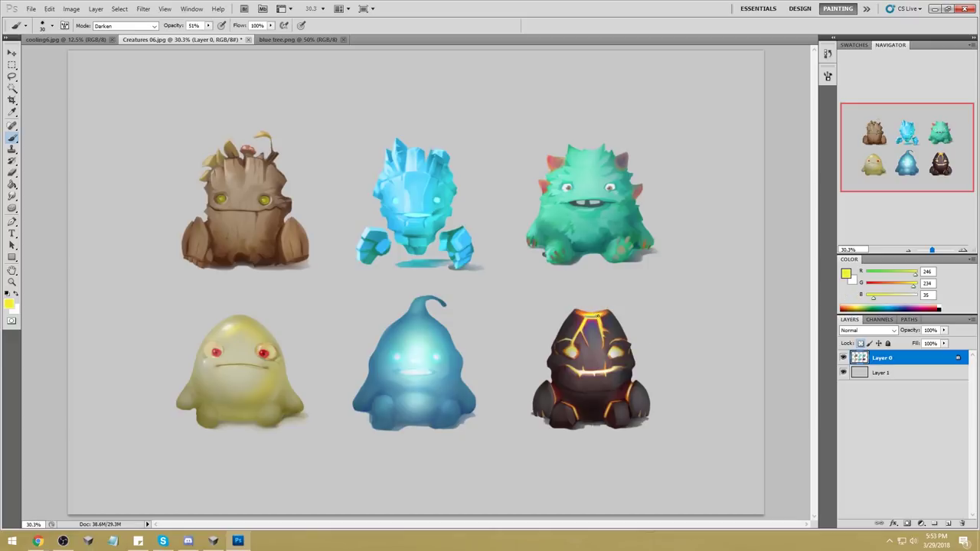
pyautogui.click(126, 25)
pyautogui.click(115, 31)
pyautogui.moveTo(209, 25); pyautogui.dragTo(295, 46)
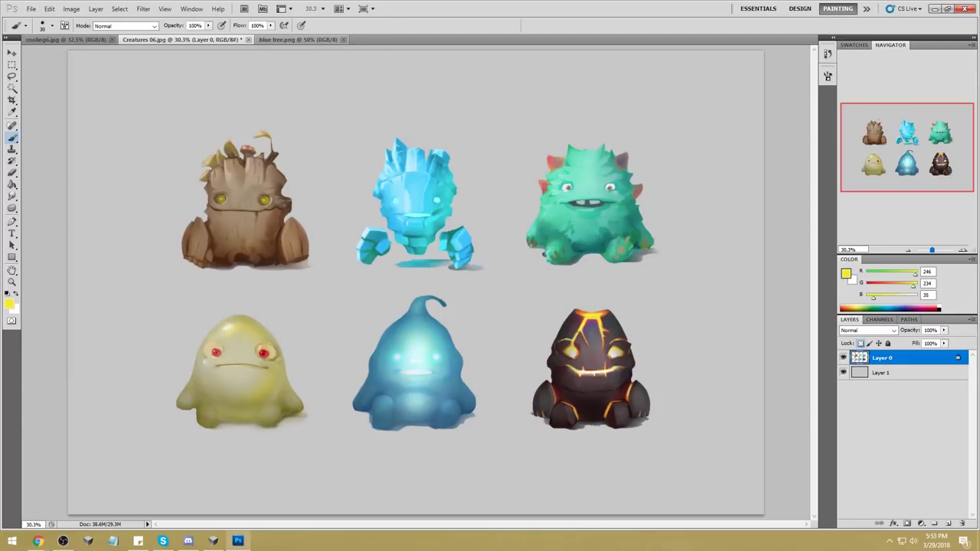
pyautogui.keyDown('alt'); pyautogui.click(425, 369); pyautogui.keyUp('alt')
pyautogui.moveTo(11, 209); pyautogui.dragTo(53, 227)
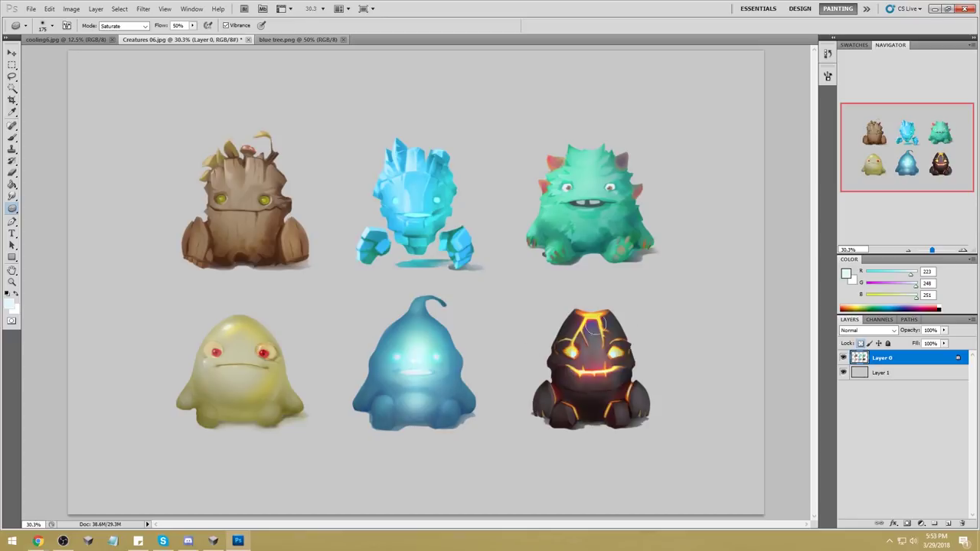
# Step: Load a brush preset at about 400 px and sample the lava creature's whites, oranges and dark greys
pyautogui.press('b')
pyautogui.keyDown('alt'); pyautogui.click(601, 369); pyautogui.keyUp('alt')
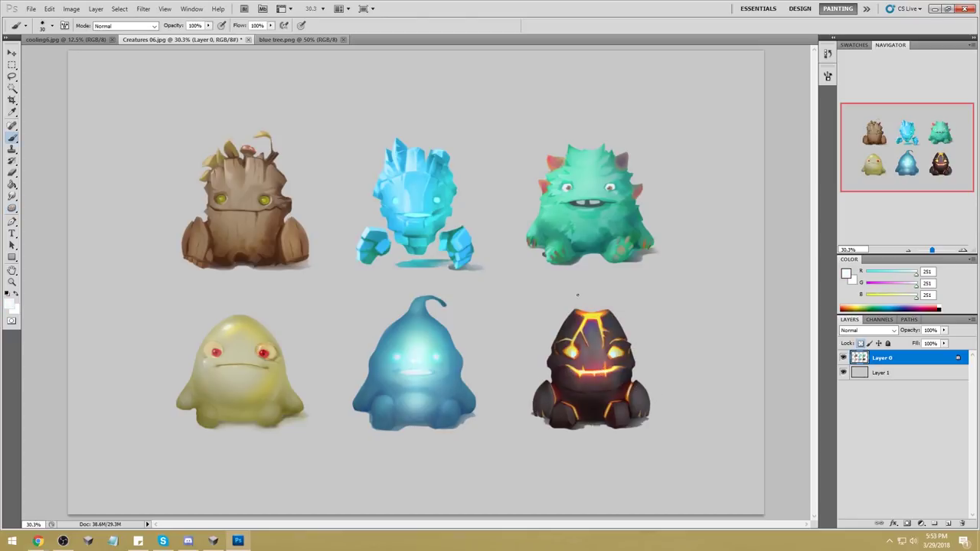
pyautogui.rightClick(559, 262)
pyautogui.doubleClick(686, 325)
pyautogui.press(']')
pyautogui.press(']')
pyautogui.press(']')
pyautogui.press(']')
pyautogui.press(']')
pyautogui.press(']')
pyautogui.keyDown('alt'); pyautogui.click(610, 364); pyautogui.keyUp('alt')
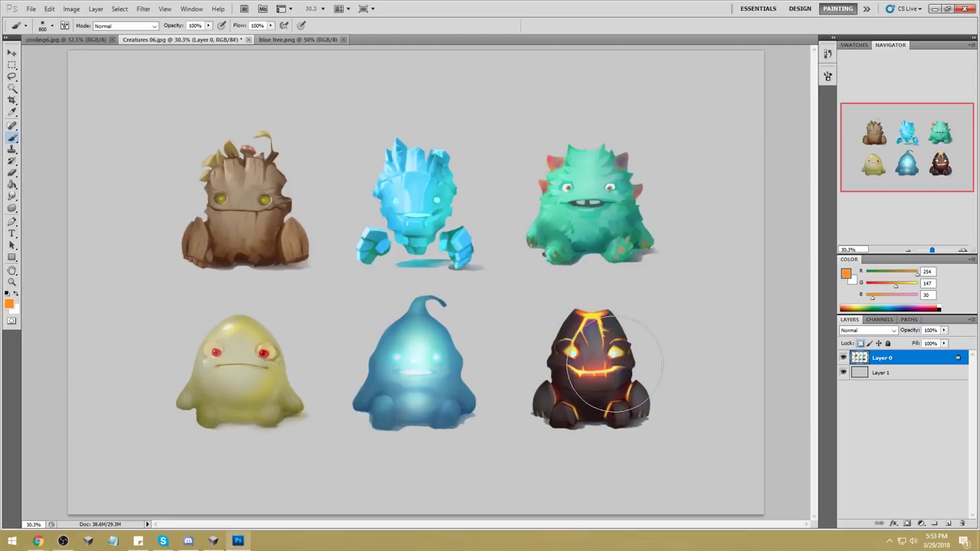
pyautogui.keyDown('alt'); pyautogui.click(580, 370); pyautogui.keyUp('alt')
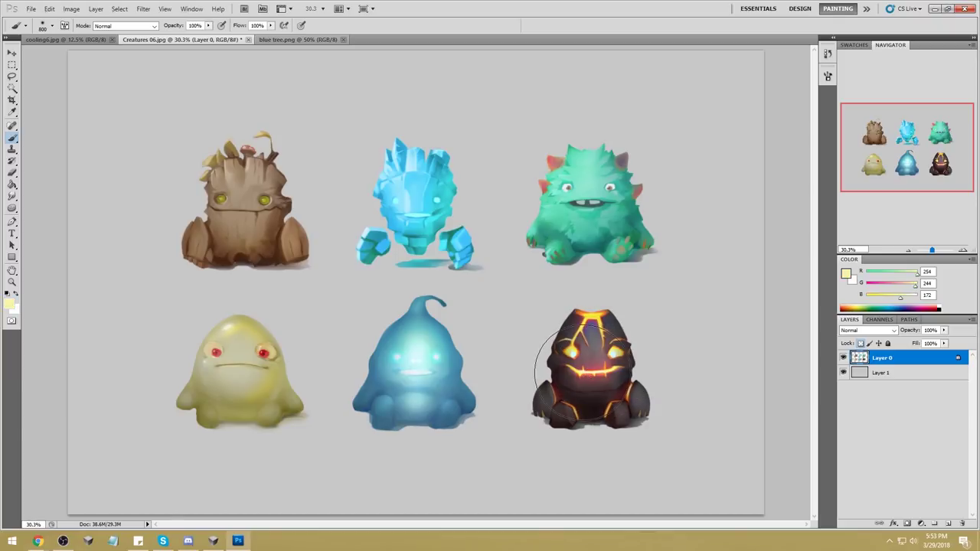
pyautogui.keyDown('alt'); pyautogui.click(603, 366); pyautogui.keyUp('alt')
pyautogui.moveTo(603, 366); pyautogui.dragTo(607, 364)
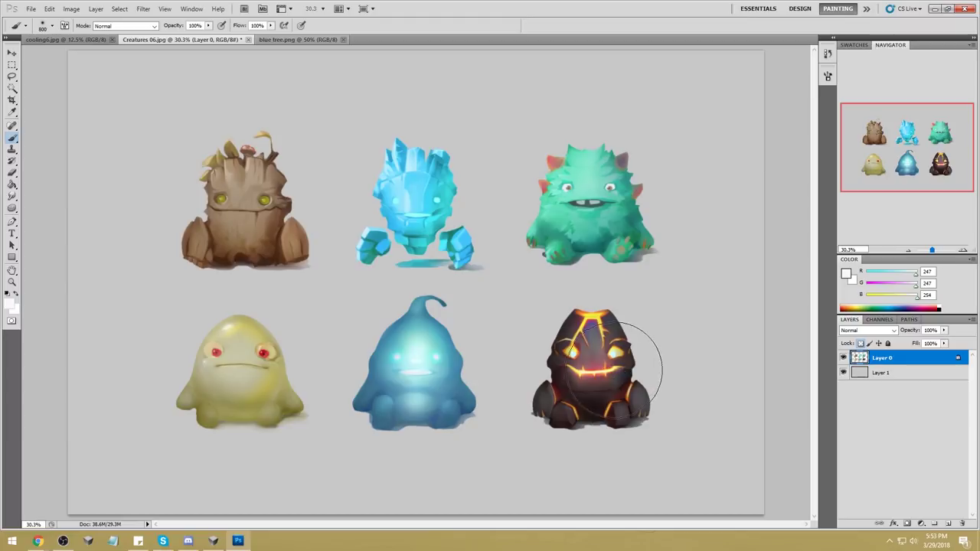
pyautogui.keyDown('alt'); pyautogui.click(611, 310); pyautogui.keyUp('alt')
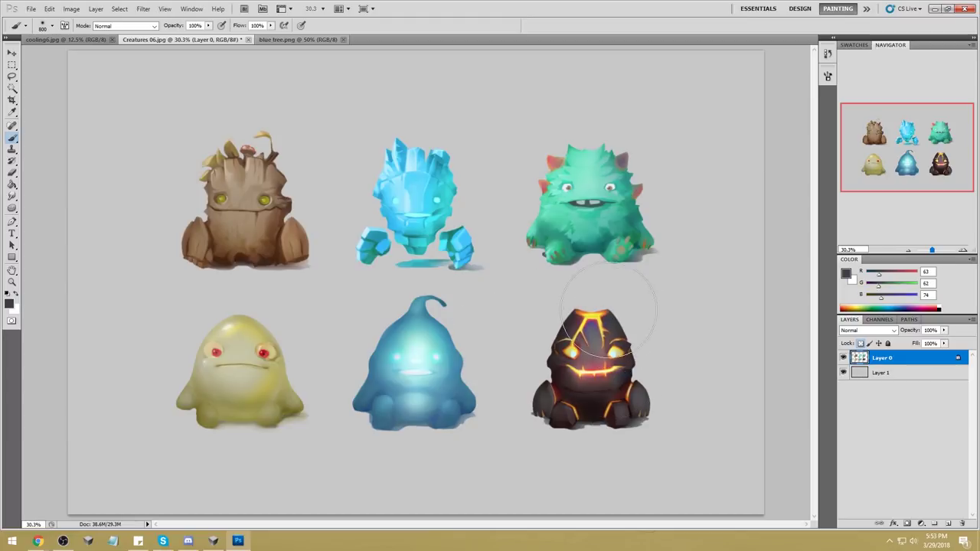
pyautogui.keyDown('alt'); pyautogui.click(625, 330); pyautogui.keyUp('alt')
# Step: Dodge the lava creature's eye, mouth and lower-left body using Highlights range at 63% exposure
pyautogui.moveTo(12, 208); pyautogui.dragTo(46, 211)
pyautogui.moveTo(578, 361); pyautogui.dragTo(585, 354)
pyautogui.moveTo(616, 383)
pyautogui.mouseDown()
pyautogui.moveTo(584, 366)
pyautogui.moveTo(567, 409)
pyautogui.moveTo(590, 383)
pyautogui.mouseUp()
pyautogui.click(147, 26)
pyautogui.click(126, 53)
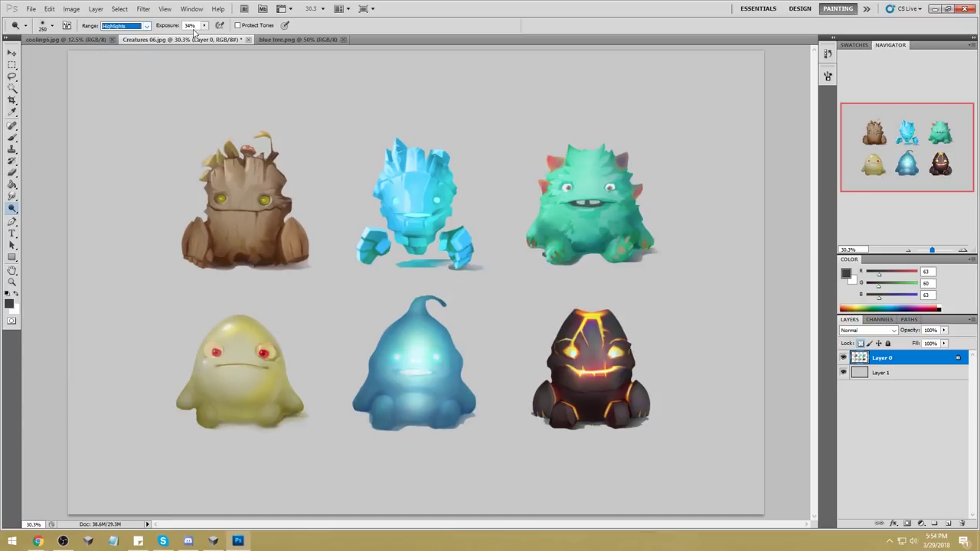
pyautogui.moveTo(205, 26); pyautogui.dragTo(220, 37)
pyautogui.moveTo(562, 402); pyautogui.dragTo(613, 406)
pyautogui.press('[')
pyautogui.press('[')
pyautogui.press('[')
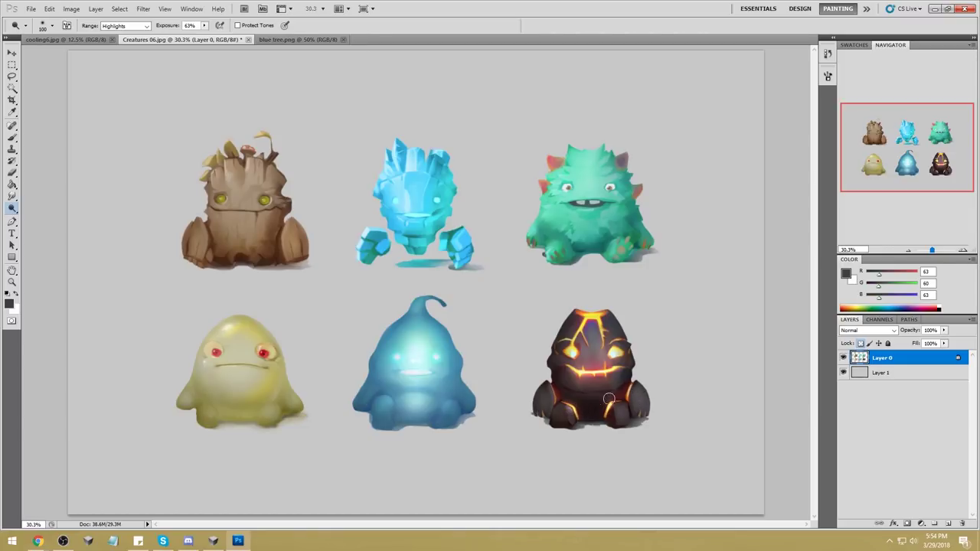
# Step: Sample dark reds and greys from the lava creature with a 250 px brush set to Darken mode
pyautogui.press('b')
pyautogui.keyDown('alt'); pyautogui.click(574, 413); pyautogui.keyUp('alt')
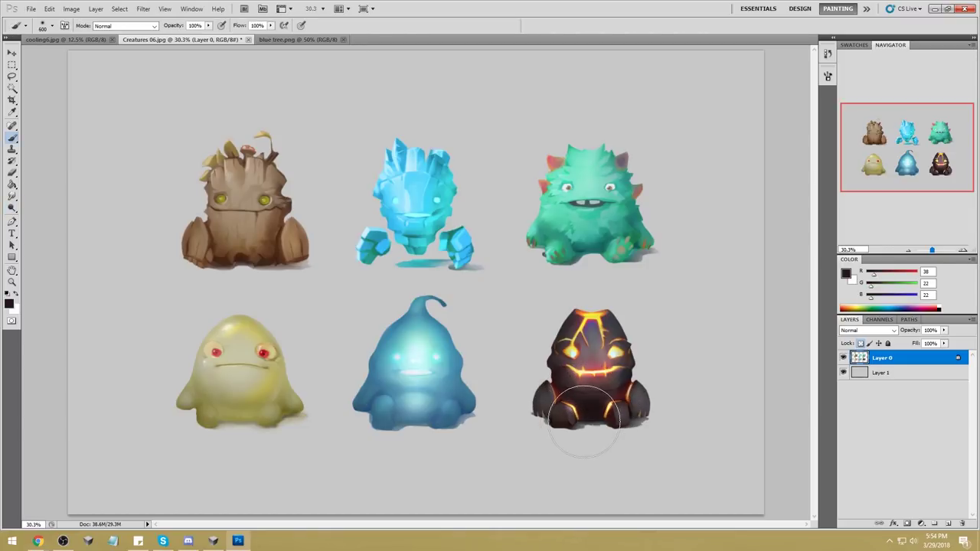
pyautogui.press('[')
pyautogui.keyDown('alt'); pyautogui.click(601, 412); pyautogui.keyUp('alt')
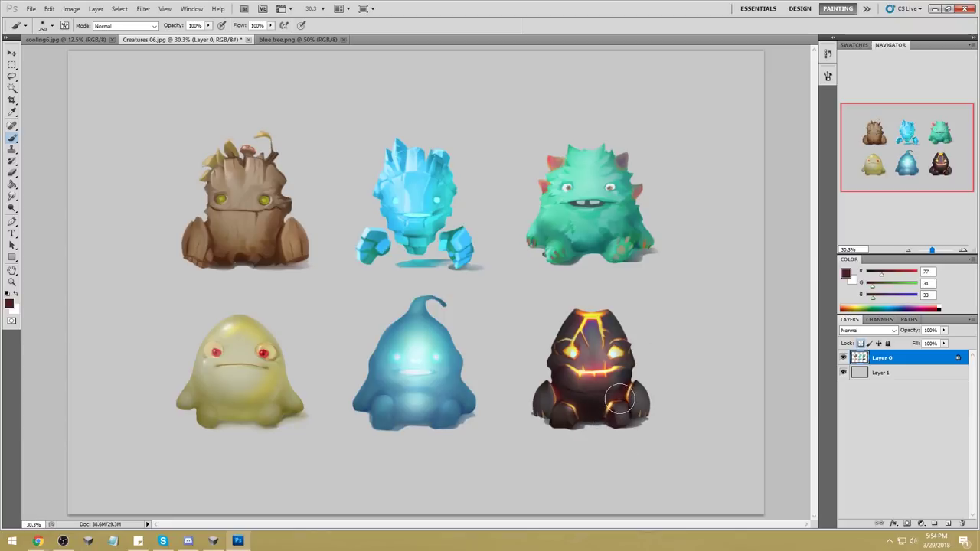
pyautogui.keyDown('alt'); pyautogui.click(627, 384); pyautogui.keyUp('alt')
pyautogui.keyDown('alt'); pyautogui.click(630, 387); pyautogui.keyUp('alt')
pyautogui.keyDown('alt'); pyautogui.click(630, 380); pyautogui.keyUp('alt')
pyautogui.click(126, 25)
pyautogui.click(115, 77)
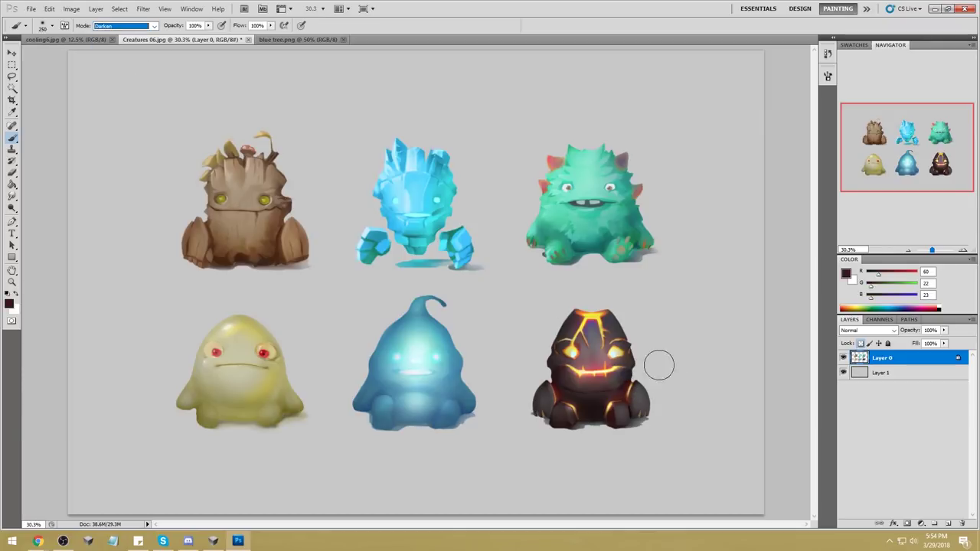
pyautogui.keyDown('alt'); pyautogui.click(638, 380); pyautogui.keyUp('alt')
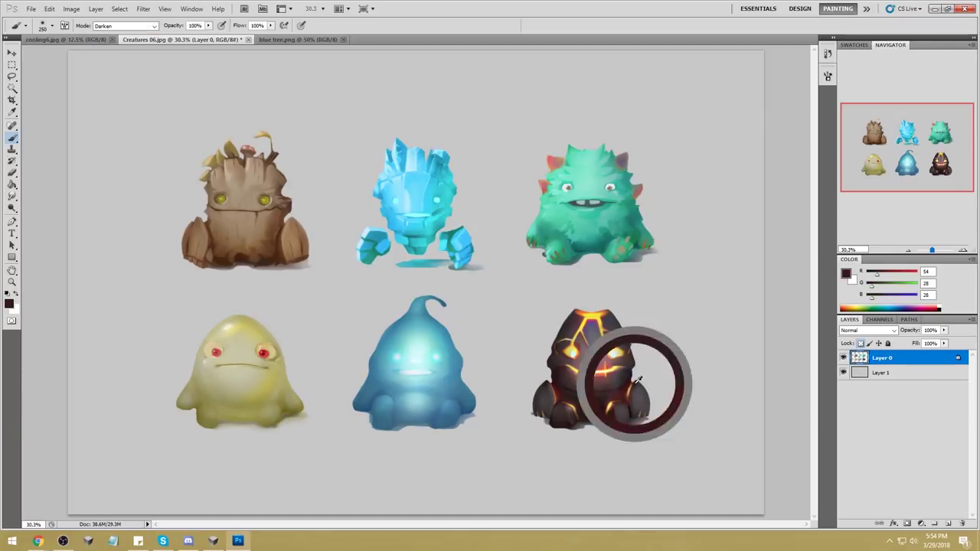
pyautogui.keyDown('alt'); pyautogui.click(548, 384); pyautogui.keyUp('alt')
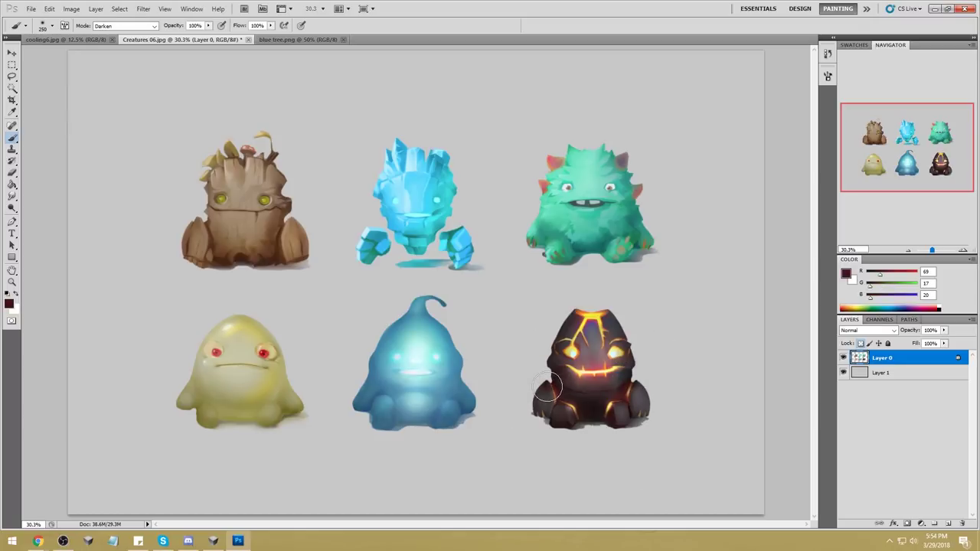
pyautogui.keyDown('alt'); pyautogui.click(620, 316); pyautogui.keyUp('alt')
# Step: Enlarge the brush to 1400 and zoom in closely on the lava creature
pyautogui.scroll(-2, 605, 326)
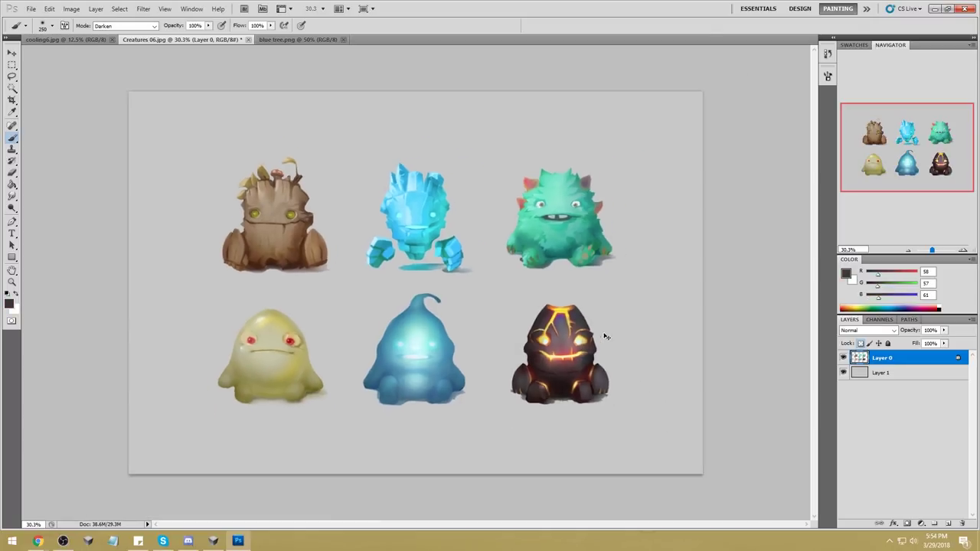
pyautogui.press(']')
pyautogui.press(']')
pyautogui.press(']')
pyautogui.press(']')
pyautogui.press(']')
pyautogui.press(']')
pyautogui.press(']')
pyautogui.press(']')
pyautogui.press(']')
pyautogui.press(']')
pyautogui.press(']')
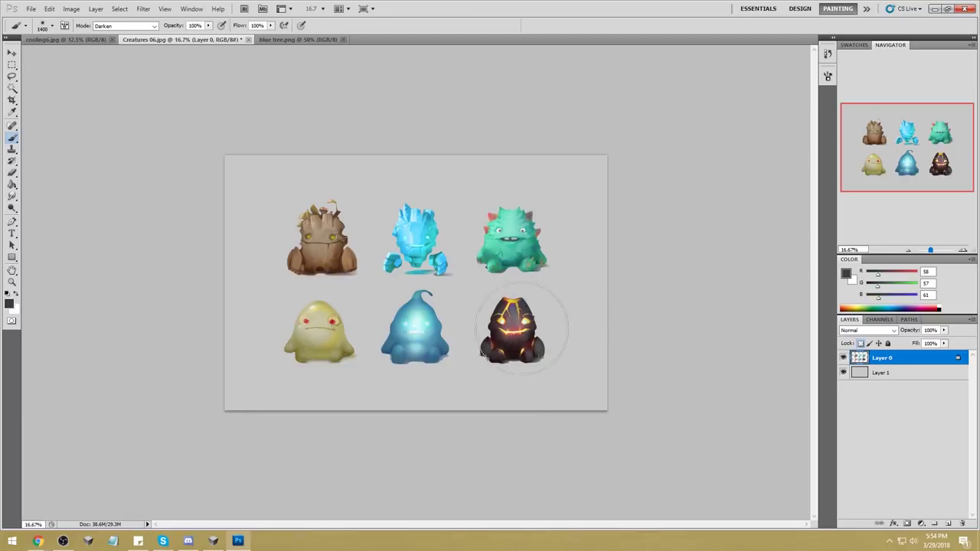
pyautogui.press('z')
pyautogui.moveTo(477, 287); pyautogui.dragTo(567, 374)
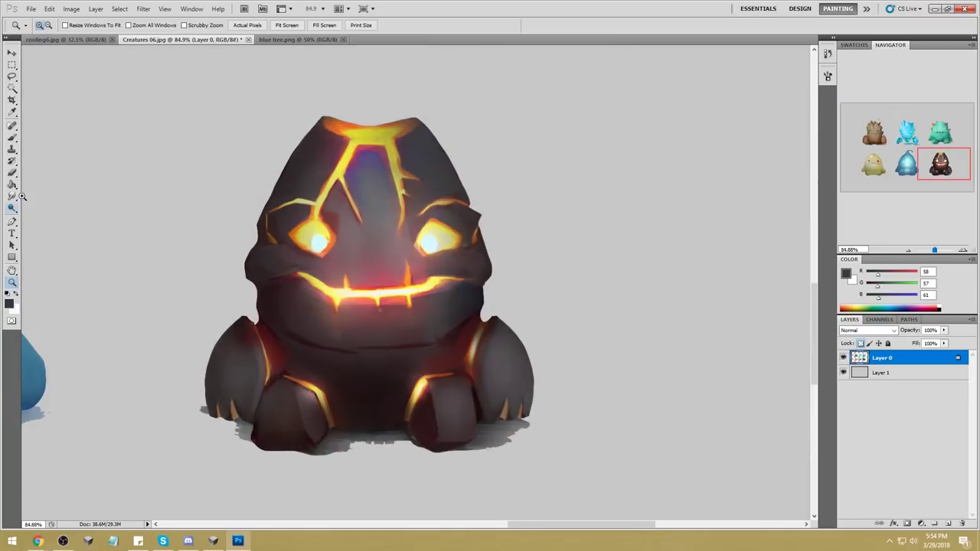
# Step: Switch between the Dodge and Burn tools and pick up orange from the creature's glow
pyautogui.click(12, 208)
pyautogui.rightClick(12, 209)
pyautogui.click(38, 202)
pyautogui.rightClick(12, 208)
pyautogui.click(39, 216)
pyautogui.press('b')
pyautogui.keyDown('alt'); pyautogui.moveTo(360, 295); pyautogui.dragTo(321, 233); pyautogui.keyUp('alt')
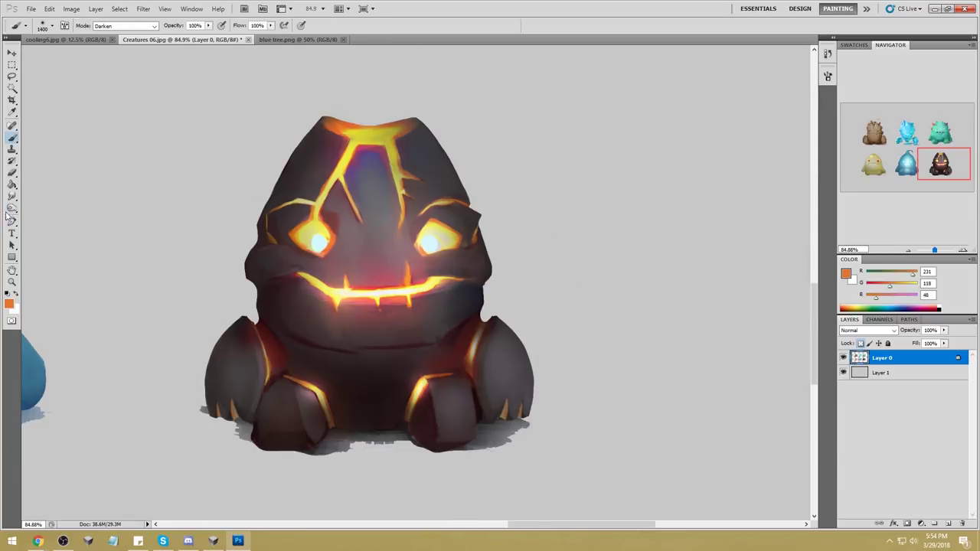
pyautogui.click(11, 208)
pyautogui.rightClick(12, 208)
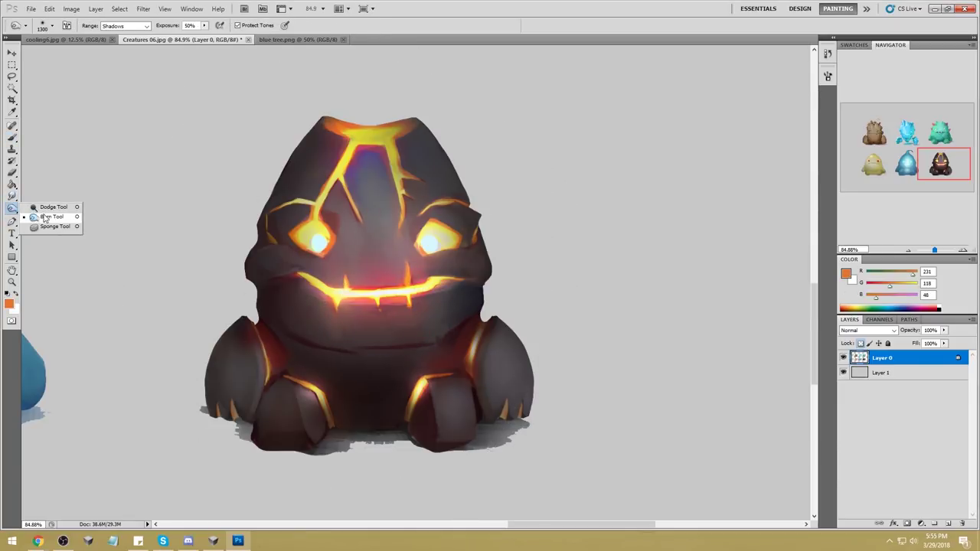
pyautogui.click(51, 216)
# Step: Set the Smudge tool to a 30 px brush at 34% strength
pyautogui.press('r')
pyautogui.rightClick(12, 196)
pyautogui.click(42, 214)
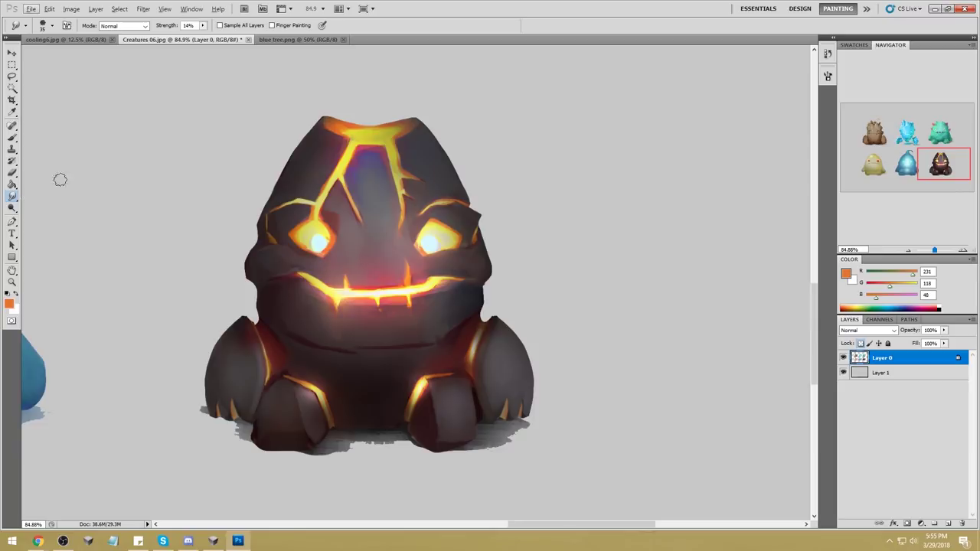
pyautogui.rightClick(180, 165)
pyautogui.click(242, 375)
pyautogui.press('Return')
pyautogui.press('3')
pyautogui.press('4')
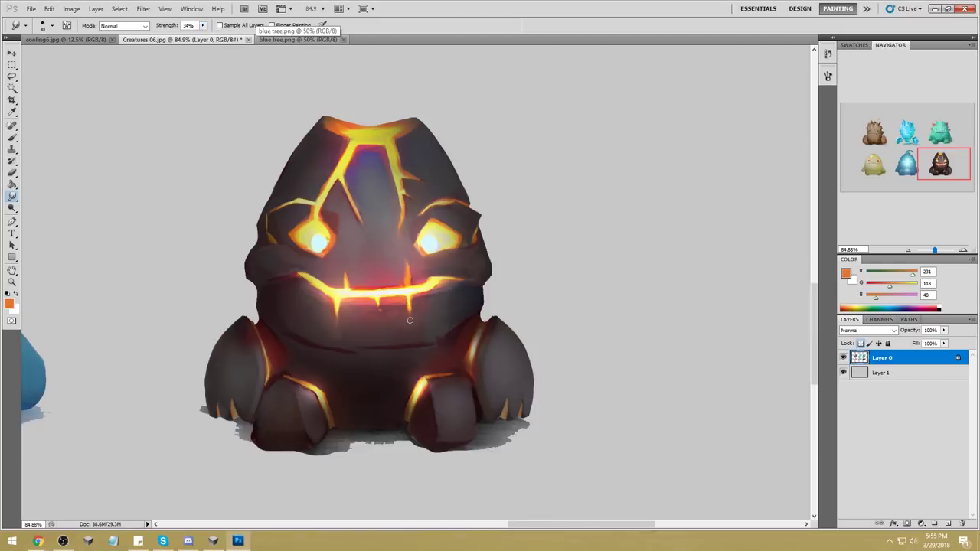
# Step: Dodge both of the lava creature's eyes, then fit the whole sheet on screen
pyautogui.press('o')
pyautogui.moveTo(441, 242); pyautogui.dragTo(433, 239)
pyautogui.moveTo(312, 240); pyautogui.dragTo(317, 244)
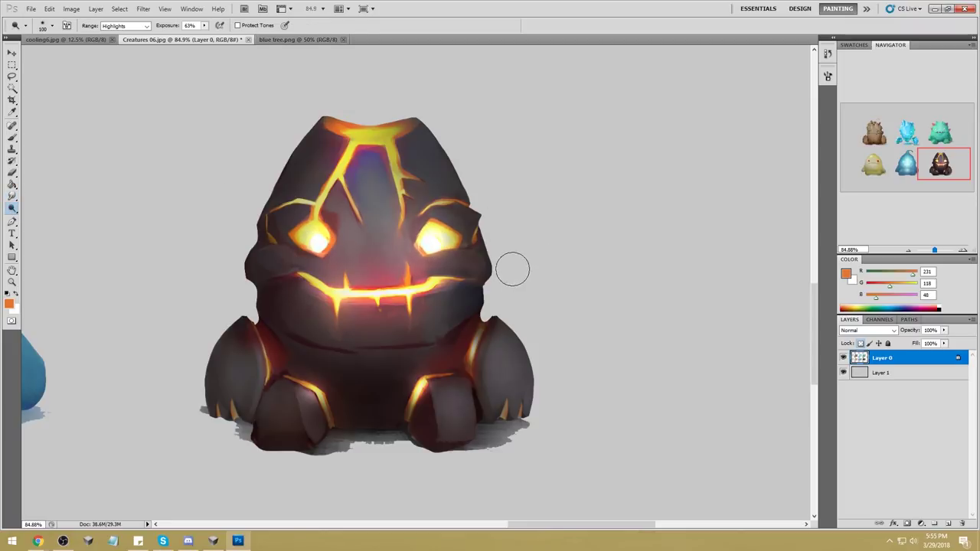
pyautogui.hotkey('ctrl', '0')
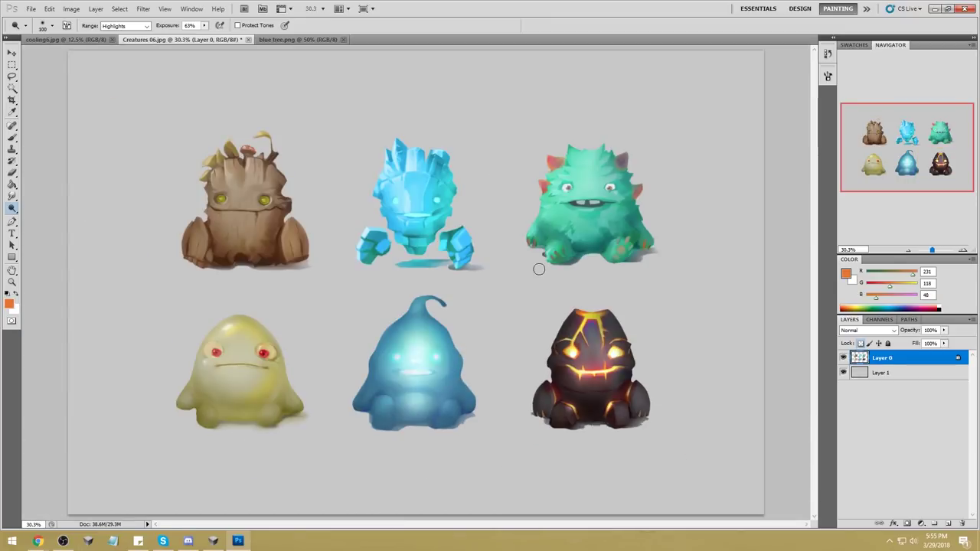
# Step: Select the crystal creature with a freehand lasso outline after trying a colour selection and inverse
pyautogui.press('b')
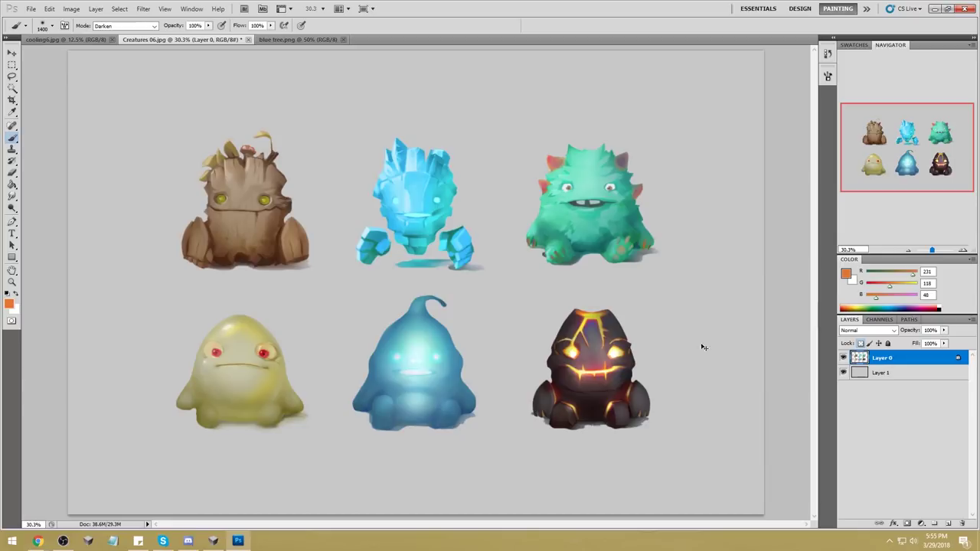
pyautogui.click(13, 89)
pyautogui.click(396, 201)
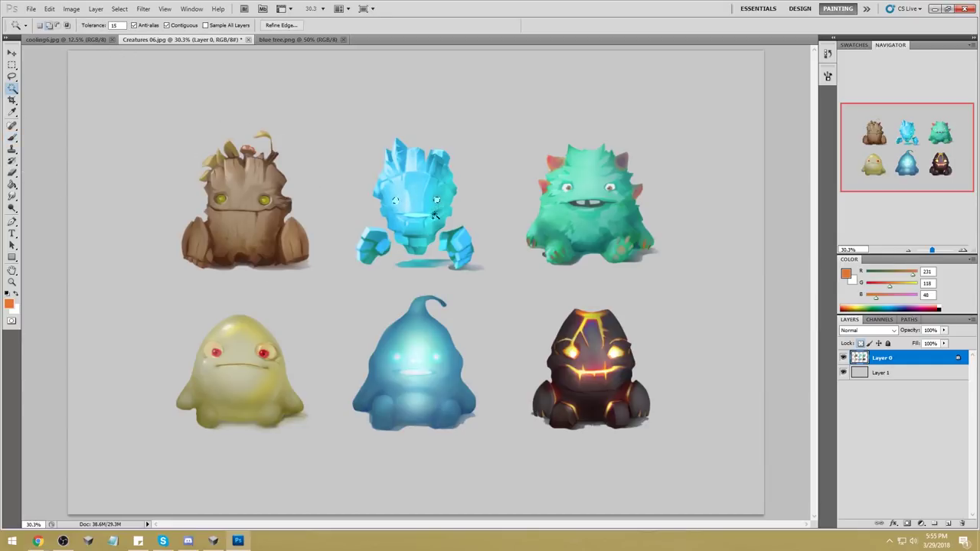
pyautogui.press('m')
pyautogui.rightClick(420, 222)
pyautogui.click(469, 245)
pyautogui.press('l')
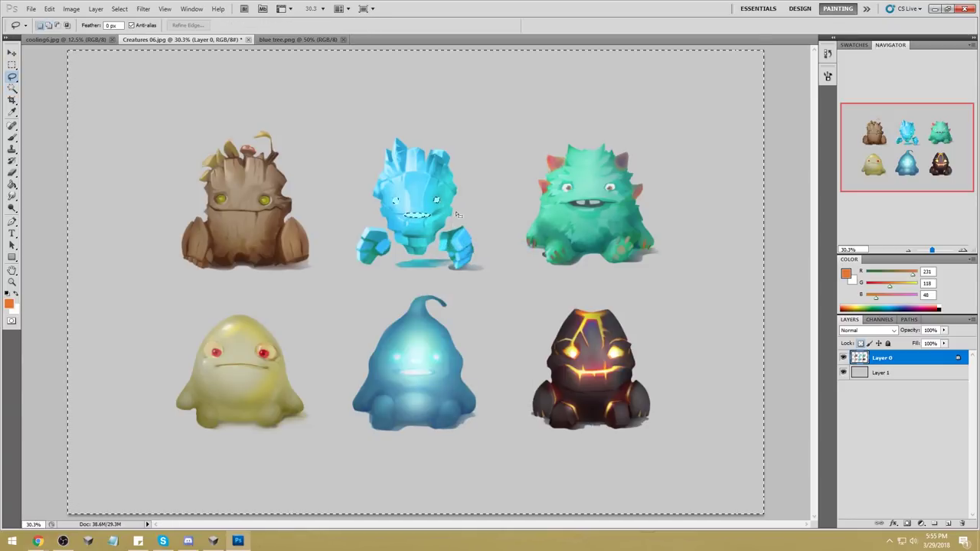
pyautogui.moveTo(339, 137)
pyautogui.mouseDown()
pyautogui.moveTo(325, 176)
pyautogui.moveTo(360, 371)
pyautogui.moveTo(196, 519)
pyautogui.moveTo(3, 470)
pyautogui.moveTo(12, 183)
pyautogui.moveTo(172, 43)
pyautogui.moveTo(621, 23)
pyautogui.moveTo(876, 219)
pyautogui.moveTo(753, 469)
pyautogui.moveTo(537, 466)
pyautogui.moveTo(557, 303)
pyautogui.moveTo(487, 138)
pyautogui.moveTo(306, 138)
pyautogui.moveTo(337, 130)
pyautogui.mouseUp()
pyautogui.moveTo(601, 268)
pyautogui.mouseDown()
pyautogui.moveTo(489, 293)
pyautogui.moveTo(536, 490)
pyautogui.moveTo(602, 270)
pyautogui.mouseUp()
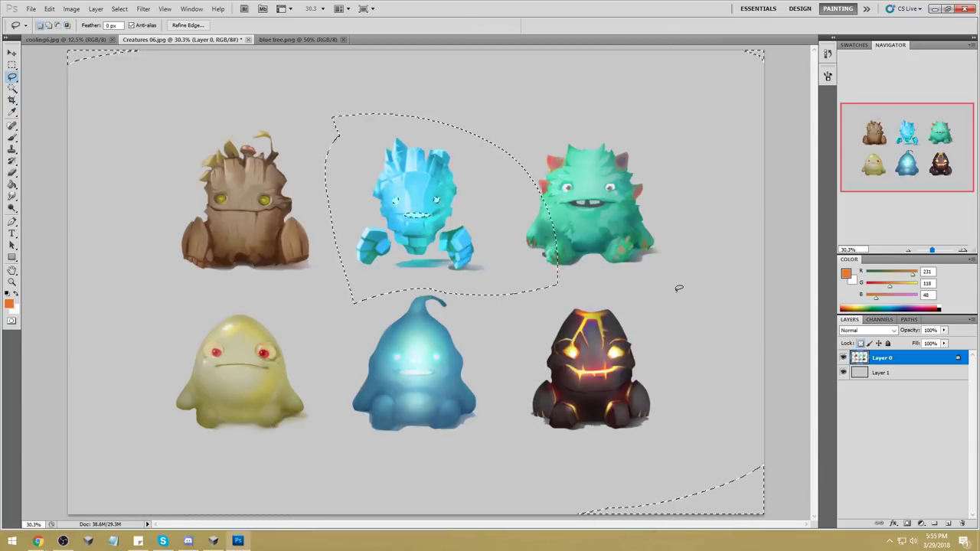
# Step: Dodge the crystal creature with the range set to Midtones, then Highlights
pyautogui.press('r')
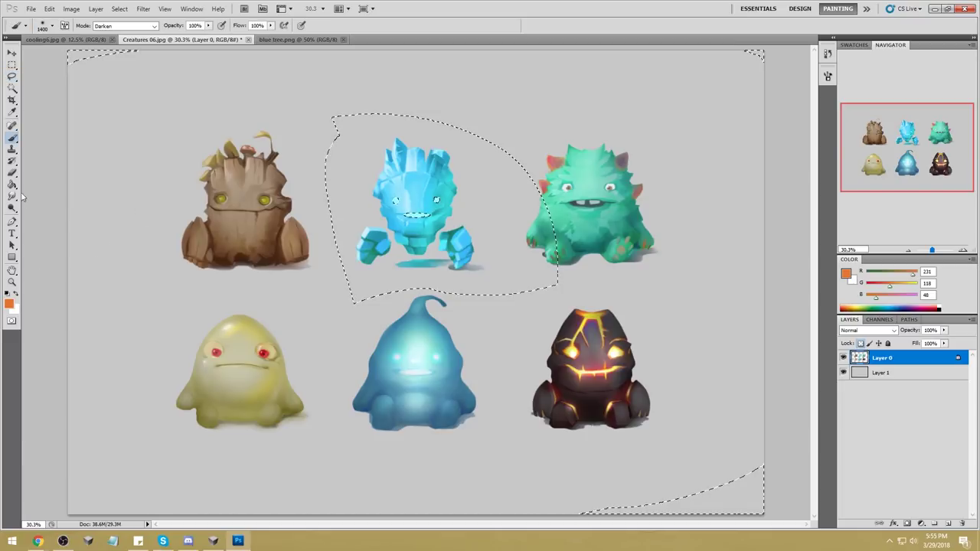
pyautogui.click(11, 197)
pyautogui.click(37, 207)
pyautogui.click(12, 209)
pyautogui.click(46, 207)
pyautogui.click(127, 26)
pyautogui.click(112, 44)
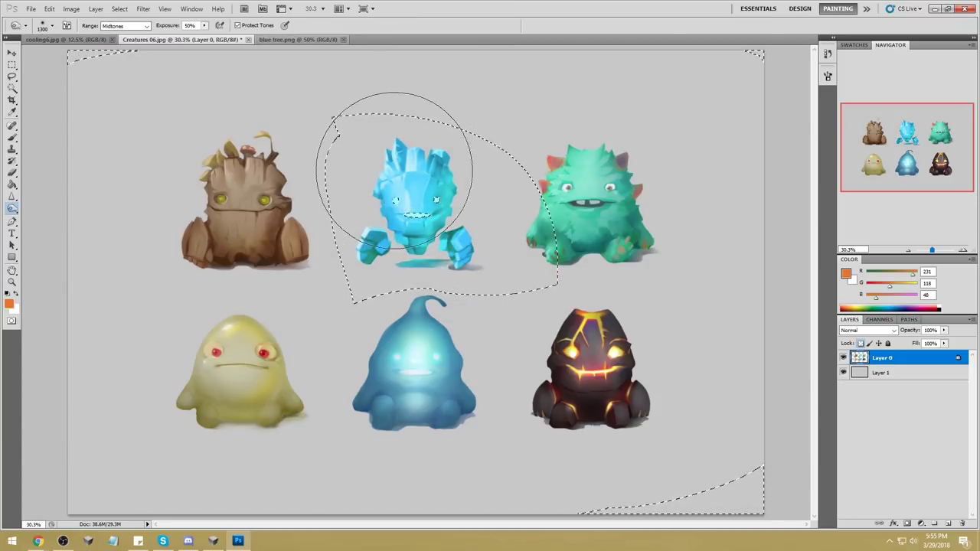
pyautogui.click(126, 26)
pyautogui.click(115, 50)
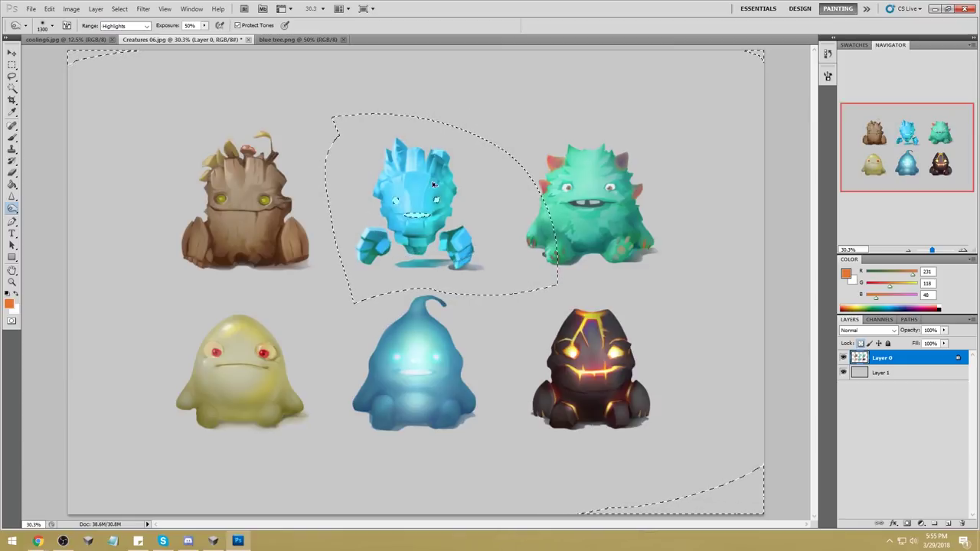
# Step: Try the Sponge on Saturate, then return to Dodge with the brush around 175–250 px
pyautogui.rightClick(12, 208)
pyautogui.click(50, 232)
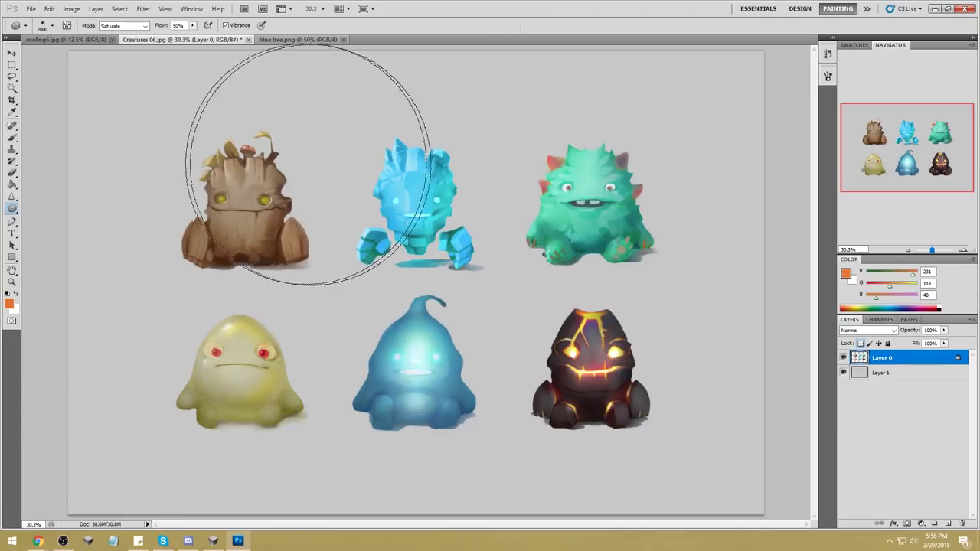
pyautogui.moveTo(12, 208); pyautogui.dragTo(46, 203)
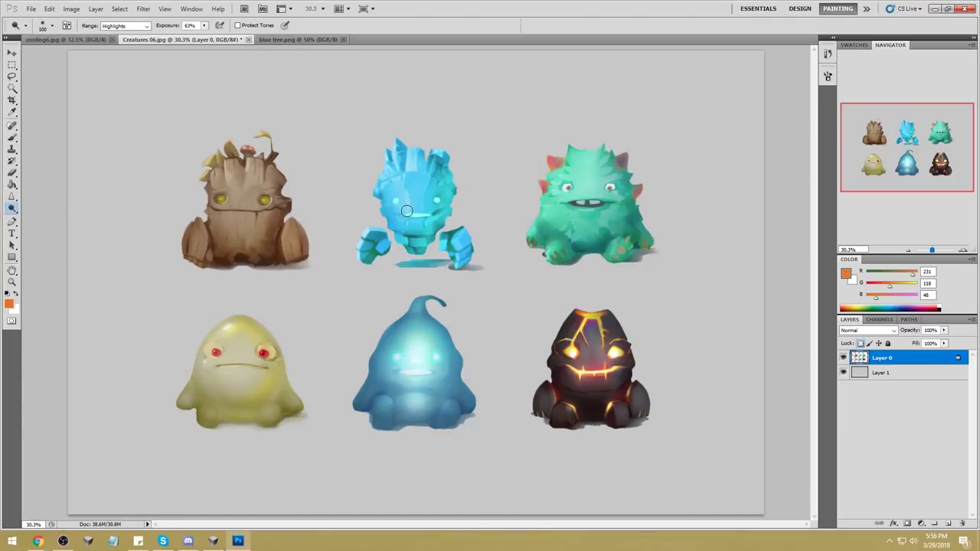
pyautogui.press(']')
pyautogui.press(']')
pyautogui.press(']')
pyautogui.press(']')
pyautogui.press('[')
pyautogui.press('[')
pyautogui.press(']')
pyautogui.press(']')
pyautogui.press(']')
pyautogui.press(']')
pyautogui.press(']')
pyautogui.press(']')
pyautogui.press(']')
pyautogui.press(']')
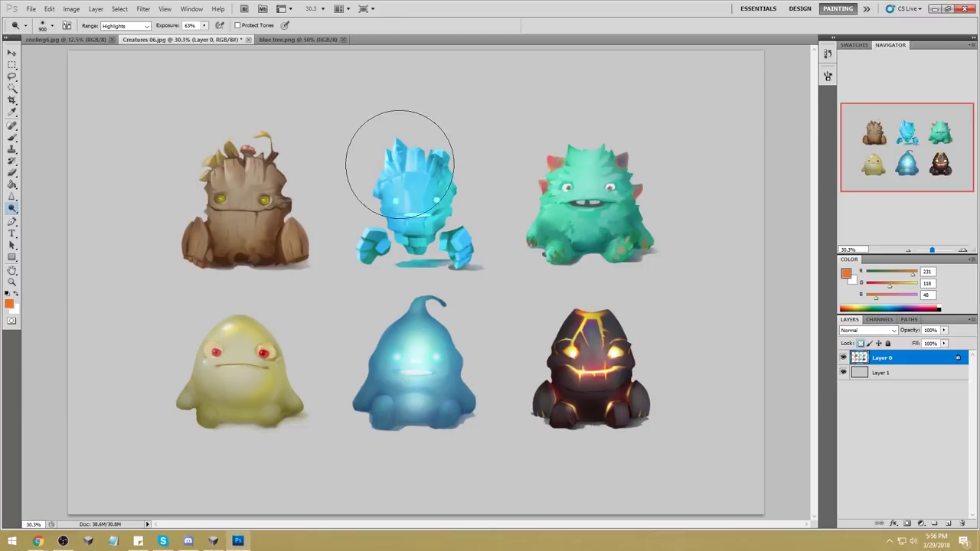
pyautogui.press('i')
pyautogui.click(846, 274)
# Step: Paint pale cream highlights on the crystal creature's head with a 500 px Normal brush
pyautogui.click(403, 142)
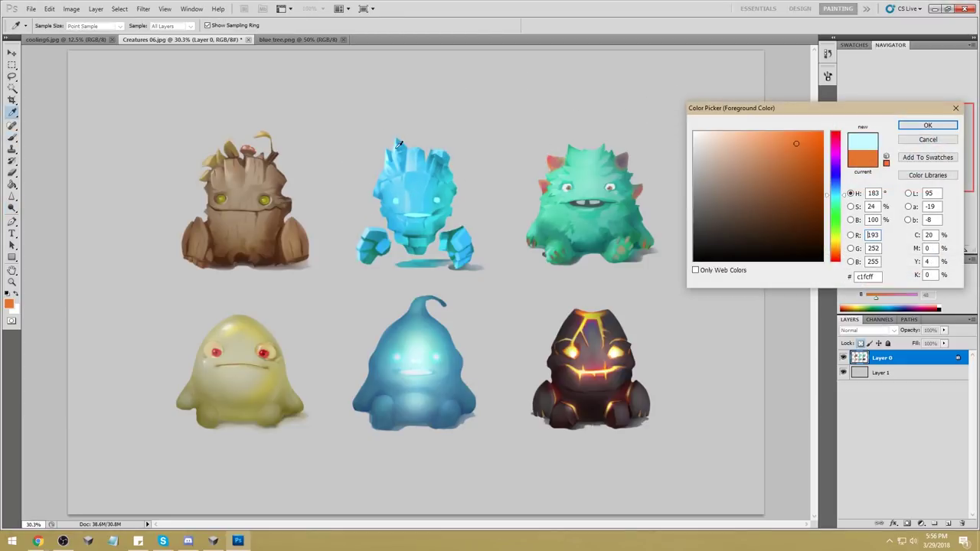
pyautogui.moveTo(839, 206); pyautogui.dragTo(837, 240)
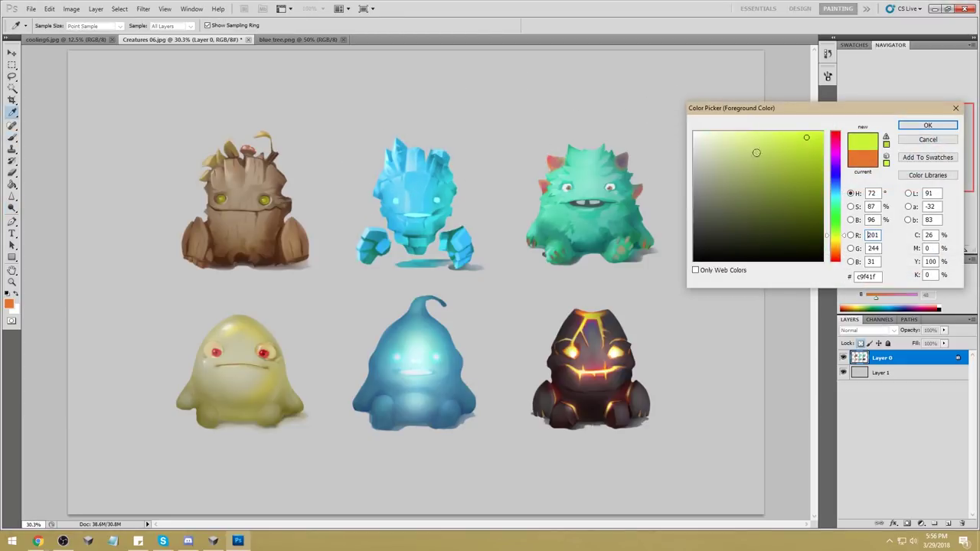
pyautogui.click(705, 133)
pyautogui.click(837, 243)
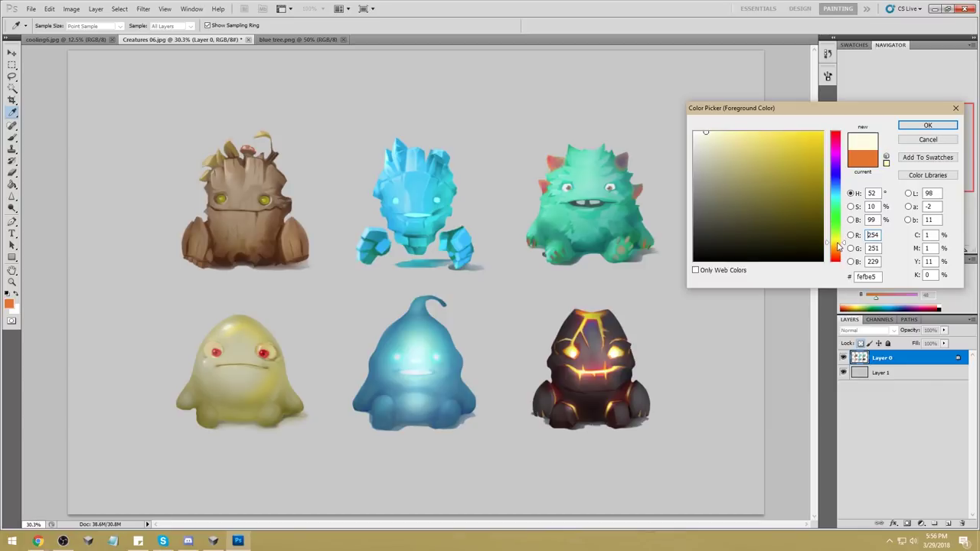
pyautogui.click(928, 126)
pyautogui.press('b')
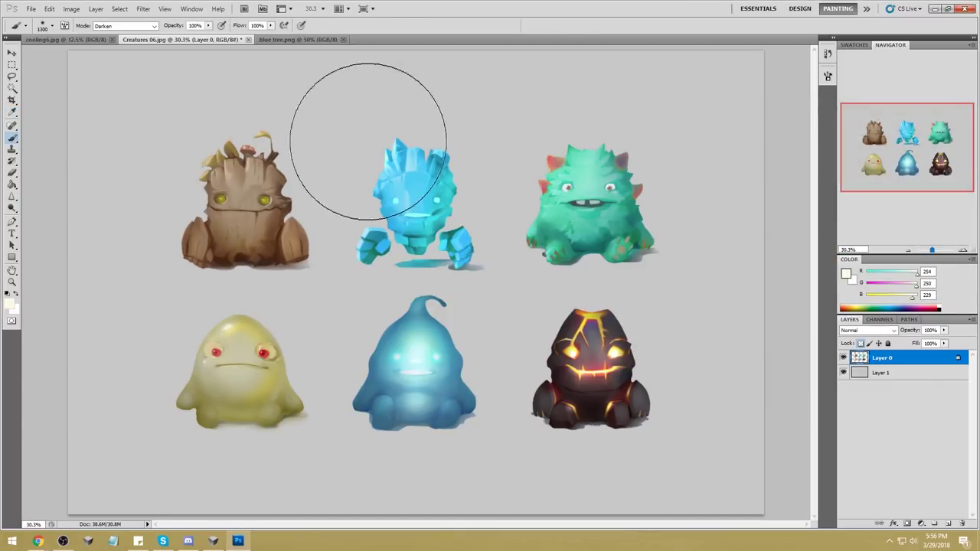
pyautogui.click(142, 26)
pyautogui.click(115, 34)
pyautogui.press('[')
pyautogui.press('[')
pyautogui.press('[')
pyautogui.press('[')
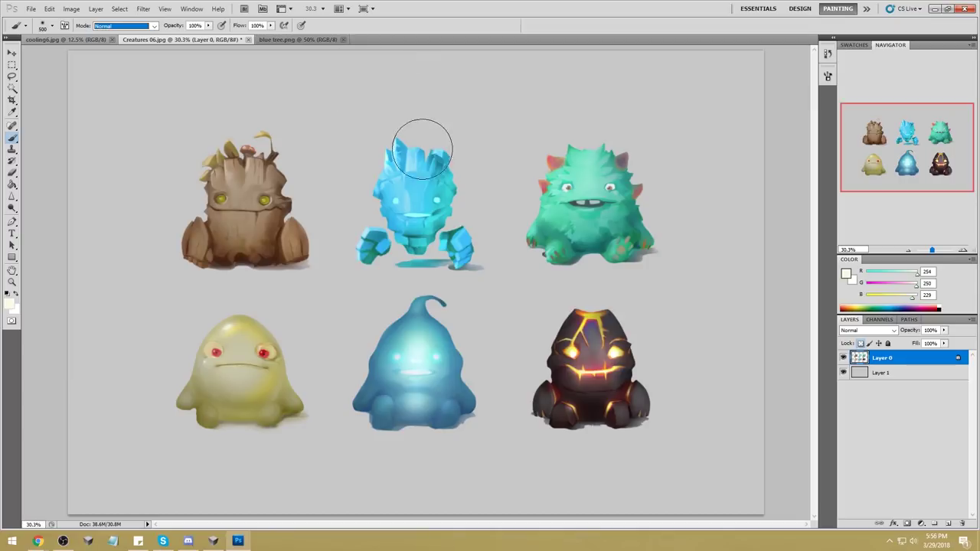
pyautogui.press('[')
pyautogui.press('[')
pyautogui.press('[')
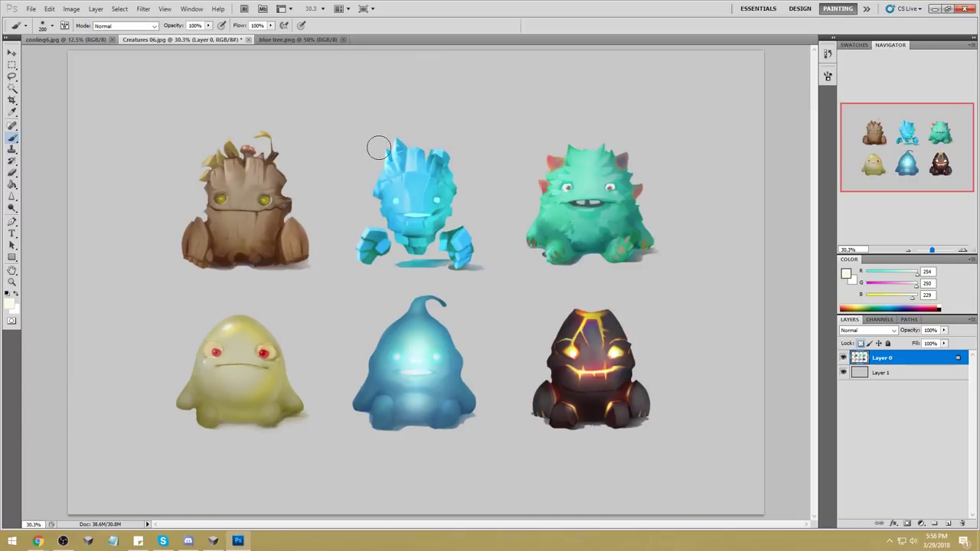
pyautogui.press(']')
pyautogui.press(']')
pyautogui.press(']')
pyautogui.moveTo(412, 177)
pyautogui.mouseDown()
pyautogui.moveTo(399, 145)
pyautogui.moveTo(379, 168)
pyautogui.moveTo(380, 188)
pyautogui.moveTo(426, 238)
pyautogui.moveTo(413, 219)
pyautogui.mouseUp()
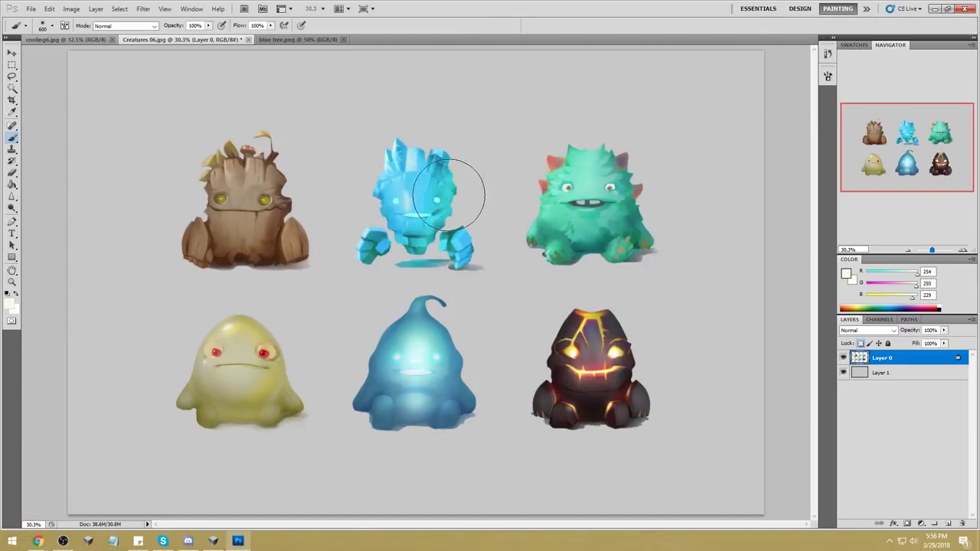
# Step: Burn the crystal creature's body tone, then undo the darkening stroke
pyautogui.click(13, 209)
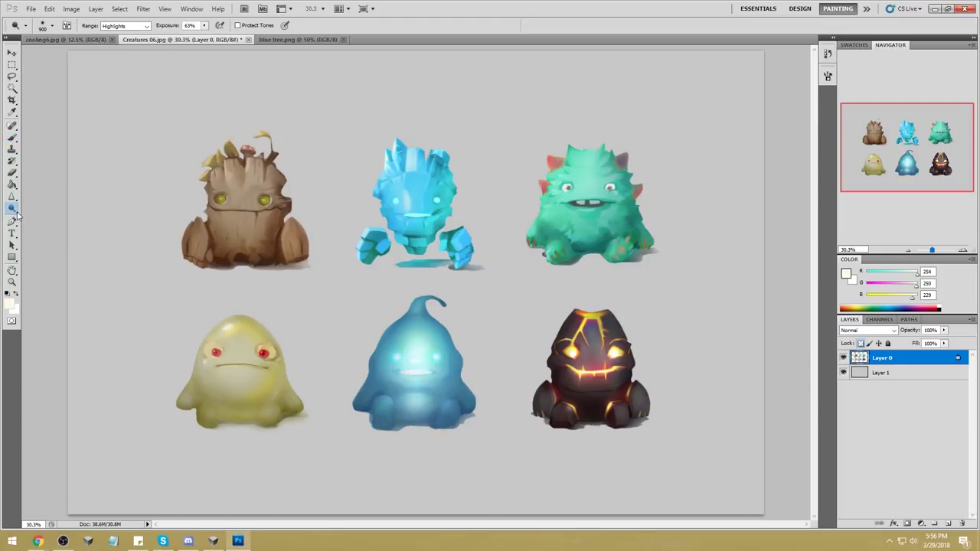
pyautogui.click(48, 218)
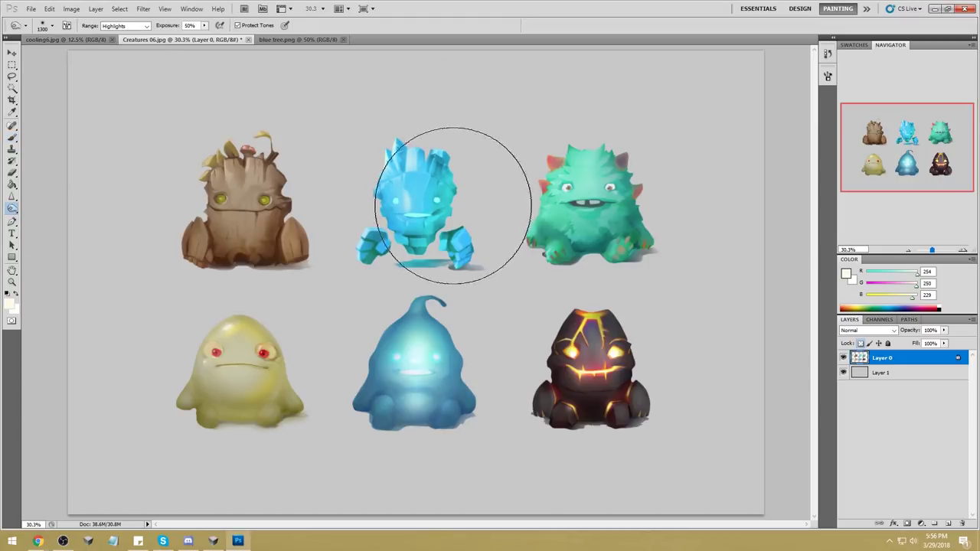
pyautogui.moveTo(452, 175); pyautogui.dragTo(460, 192)
pyautogui.press('[')
pyautogui.press('[')
pyautogui.press('[')
pyautogui.press('[')
pyautogui.press('[')
pyautogui.press('[')
pyautogui.press('[')
pyautogui.press('[')
pyautogui.press('[')
pyautogui.press('[')
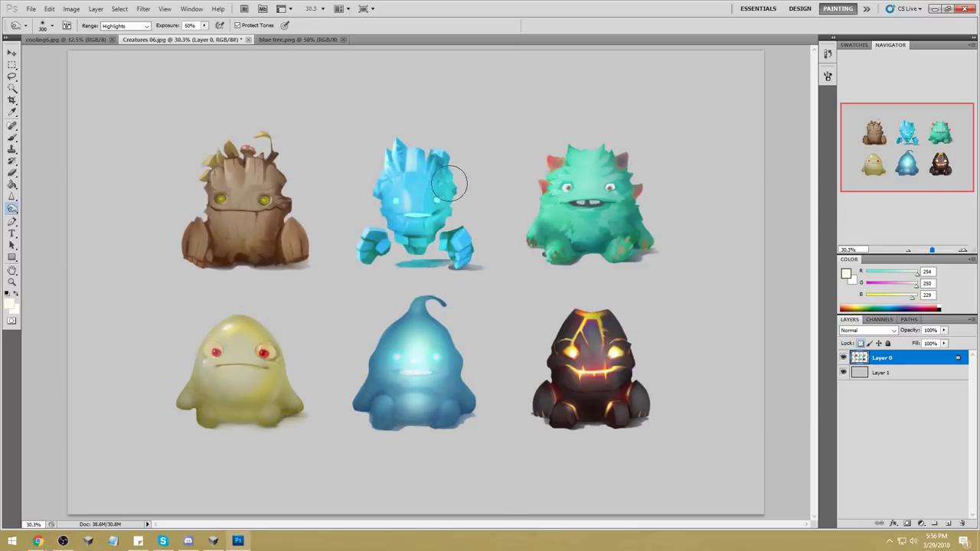
pyautogui.hotkey('ctrl', 'z')
# Step: Saturate the crystal creature's colours with the Sponge tool
pyautogui.rightClick(12, 208)
pyautogui.click(47, 217)
pyautogui.rightClick(12, 209)
pyautogui.click(47, 226)
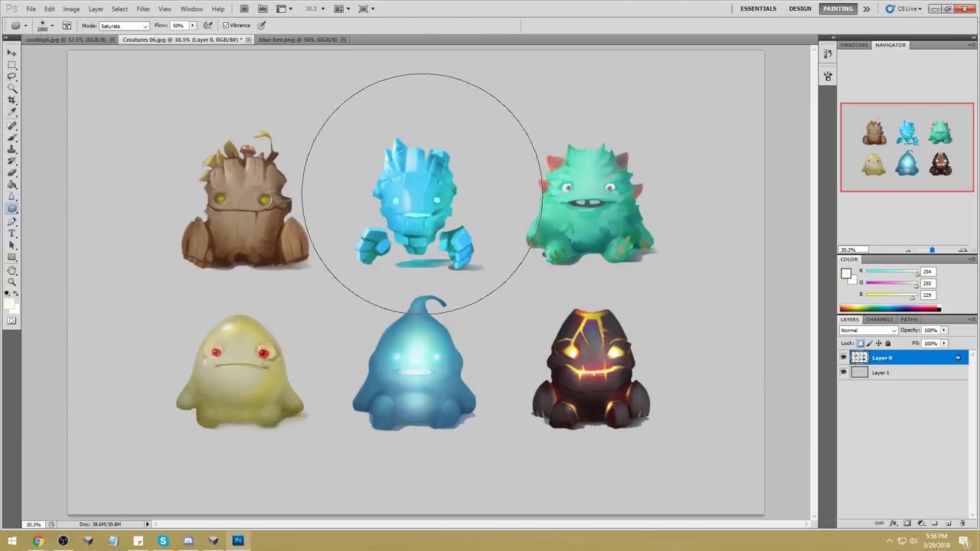
pyautogui.press('[')
pyautogui.press('[')
pyautogui.press('[')
pyautogui.press('[')
pyautogui.press('[')
pyautogui.press('[')
pyautogui.press('[')
pyautogui.press('[')
pyautogui.press('[')
pyautogui.press('[')
pyautogui.press('[')
pyautogui.press('[')
pyautogui.press('[')
pyautogui.press('[')
pyautogui.press('[')
pyautogui.press('[')
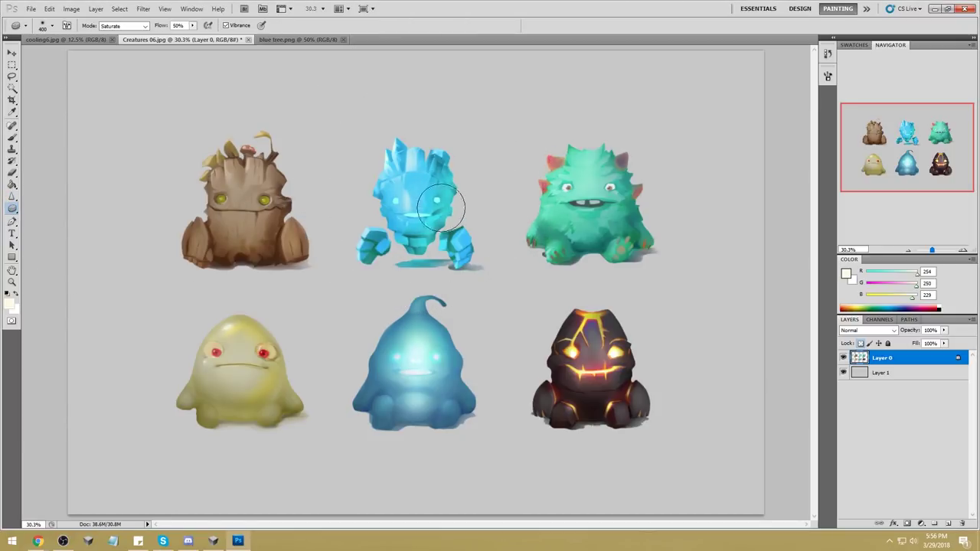
pyautogui.moveTo(455, 181)
pyautogui.mouseDown()
pyautogui.moveTo(421, 227)
pyautogui.moveTo(478, 193)
pyautogui.moveTo(436, 218)
pyautogui.mouseUp()
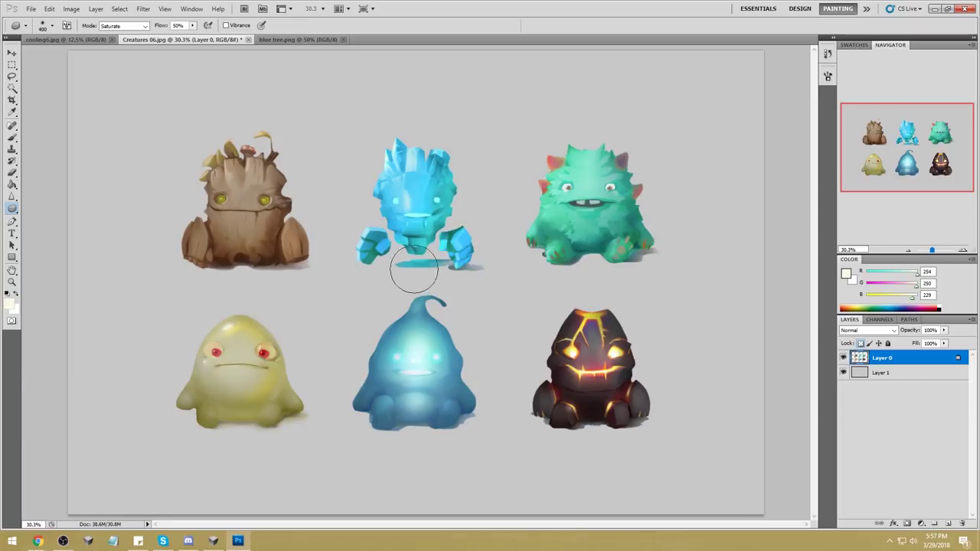
# Step: Load a green-cyan sampled from the creature and set the brush blending to Color
pyautogui.press('b')
pyautogui.keyDown('alt'); pyautogui.click(418, 208); pyautogui.keyUp('alt')
pyautogui.click(851, 272)
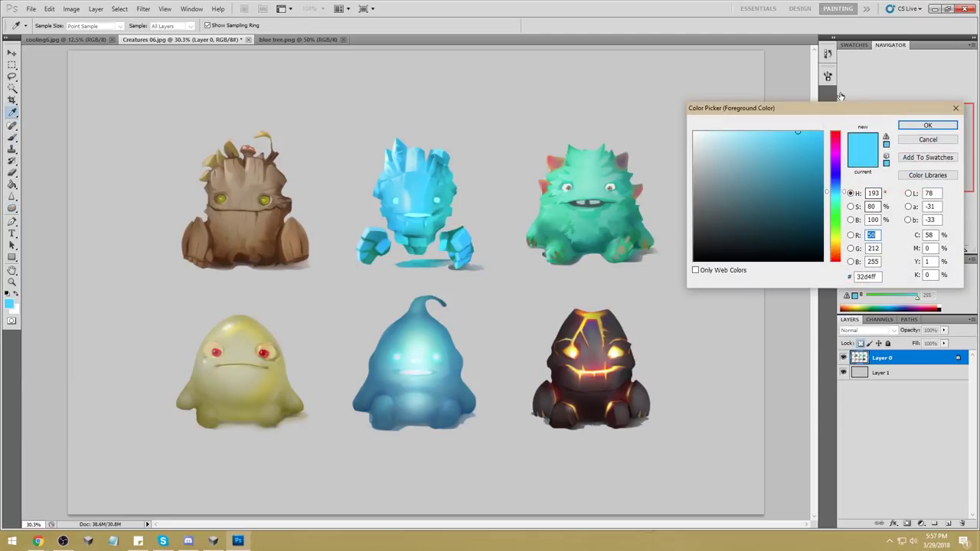
pyautogui.moveTo(843, 196); pyautogui.dragTo(846, 200)
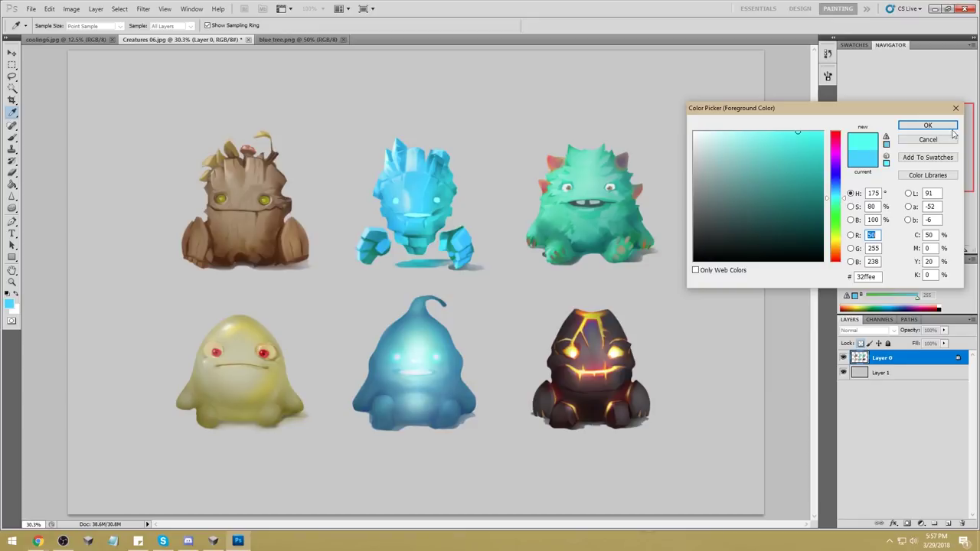
pyautogui.click(952, 128)
pyautogui.click(122, 26)
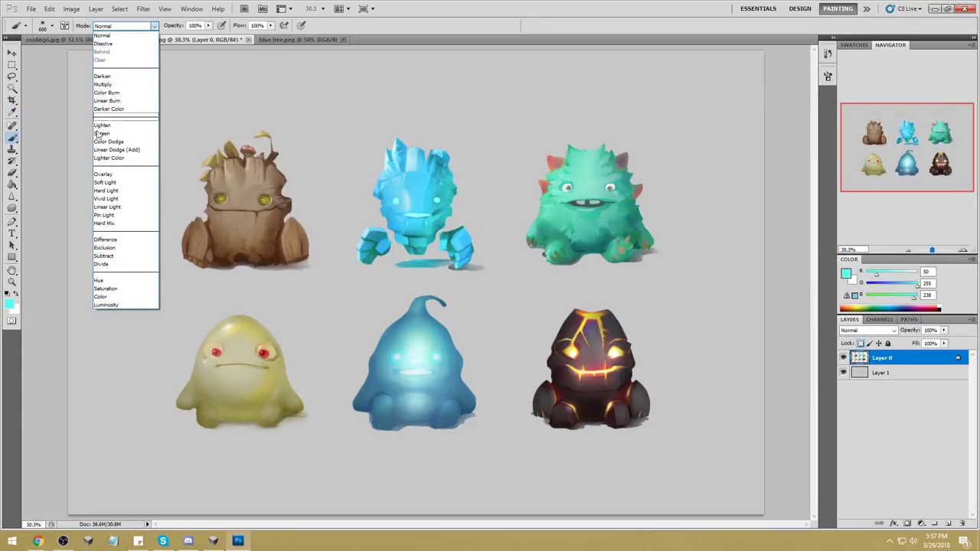
pyautogui.click(100, 296)
# Step: Tint the ice creature's body and shadow cyan, undo a bluer head stroke, and return to Normal
pyautogui.moveTo(449, 188)
pyautogui.mouseDown()
pyautogui.moveTo(437, 202)
pyautogui.moveTo(460, 219)
pyautogui.mouseUp()
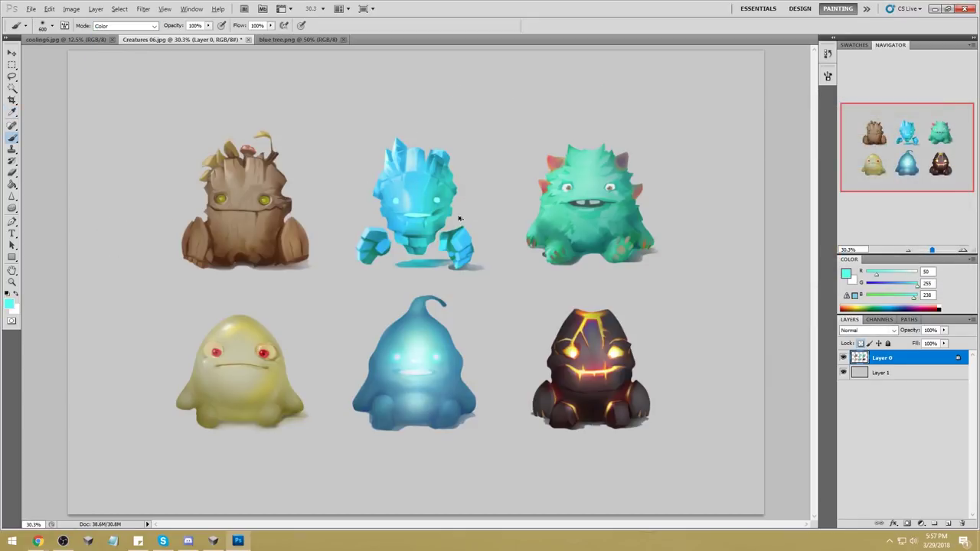
pyautogui.keyDown('alt'); pyautogui.click(403, 186); pyautogui.keyUp('alt')
pyautogui.moveTo(441, 157); pyautogui.dragTo(458, 175)
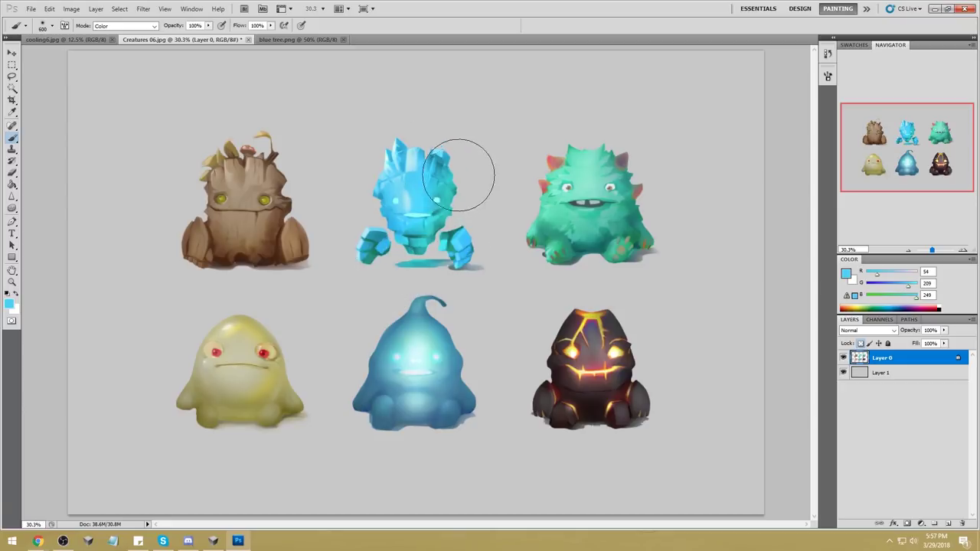
pyautogui.hotkey('ctrl', 'z')
pyautogui.moveTo(414, 245)
pyautogui.mouseDown()
pyautogui.moveTo(389, 230)
pyautogui.moveTo(373, 236)
pyautogui.moveTo(456, 237)
pyautogui.mouseUp()
pyautogui.hotkey('shift', 'alt', 'n')
pyautogui.keyDown('alt'); pyautogui.click(565, 215); pyautogui.keyUp('alt')
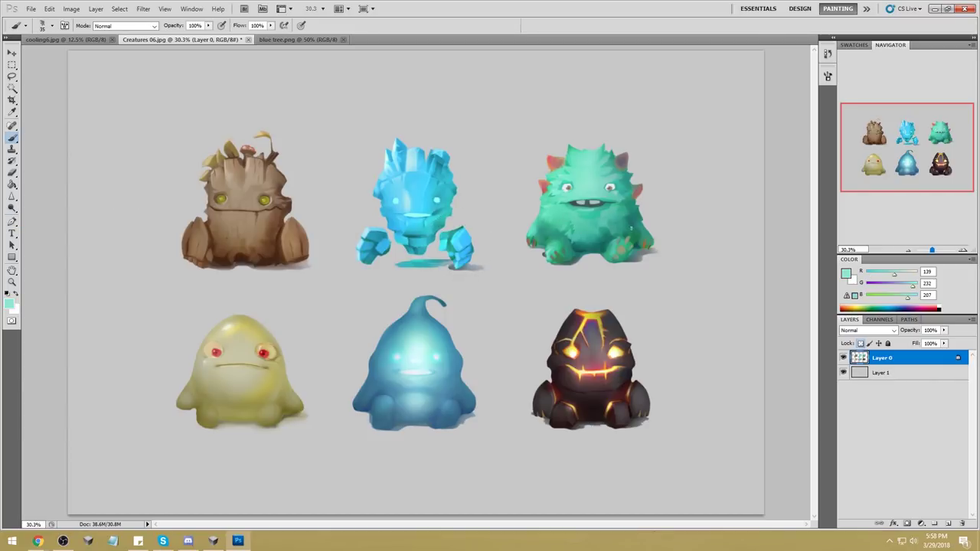
# Step: Sample darker, deeper and lighter teals from the green monster's face and body
pyautogui.rightClick(605, 197)
pyautogui.press('Escape')
pyautogui.keyDown('alt'); pyautogui.click(569, 215); pyautogui.keyUp('alt')
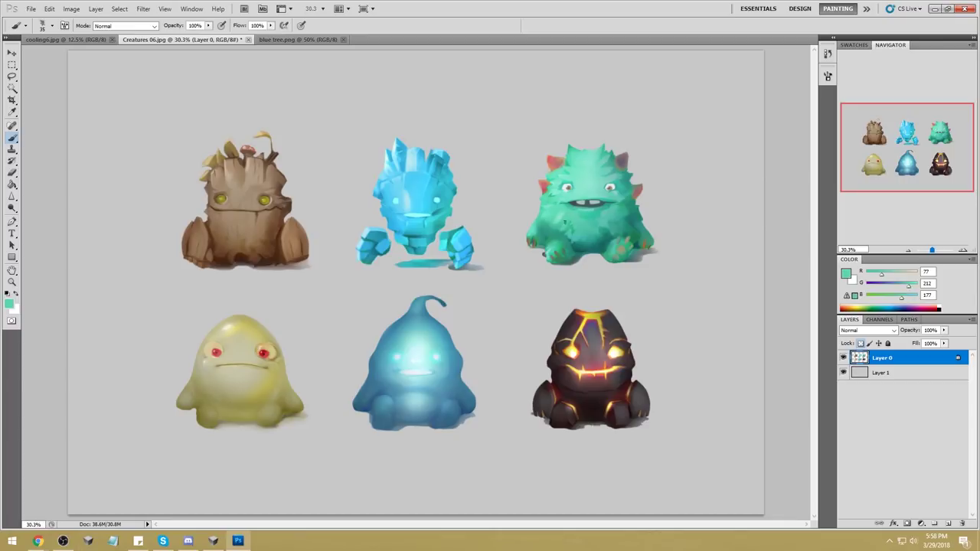
pyautogui.keyDown('alt'); pyautogui.click(567, 230); pyautogui.keyUp('alt')
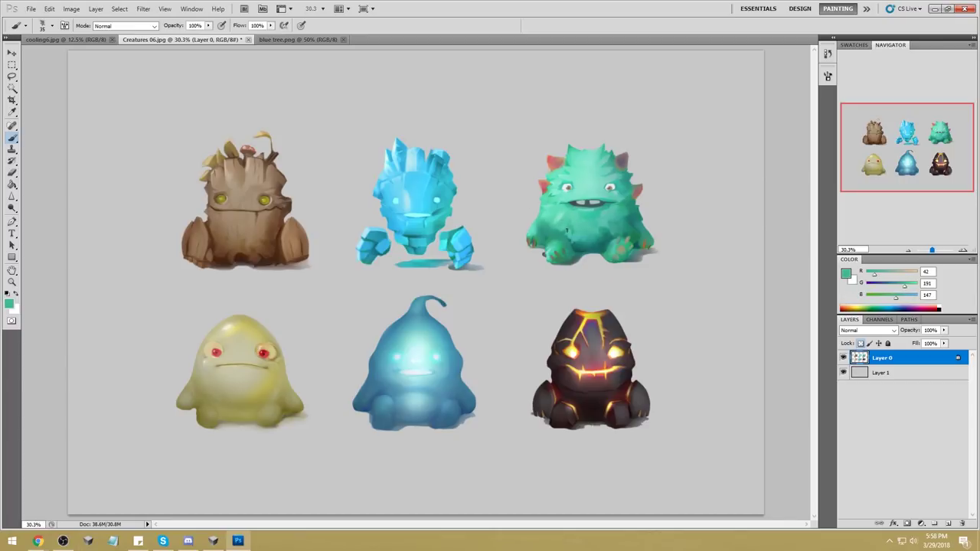
pyautogui.keyDown('alt'); pyautogui.click(601, 228); pyautogui.keyUp('alt')
pyautogui.keyDown('alt'); pyautogui.click(590, 240); pyautogui.keyUp('alt')
pyautogui.keyDown('alt'); pyautogui.click(565, 170); pyautogui.keyUp('alt')
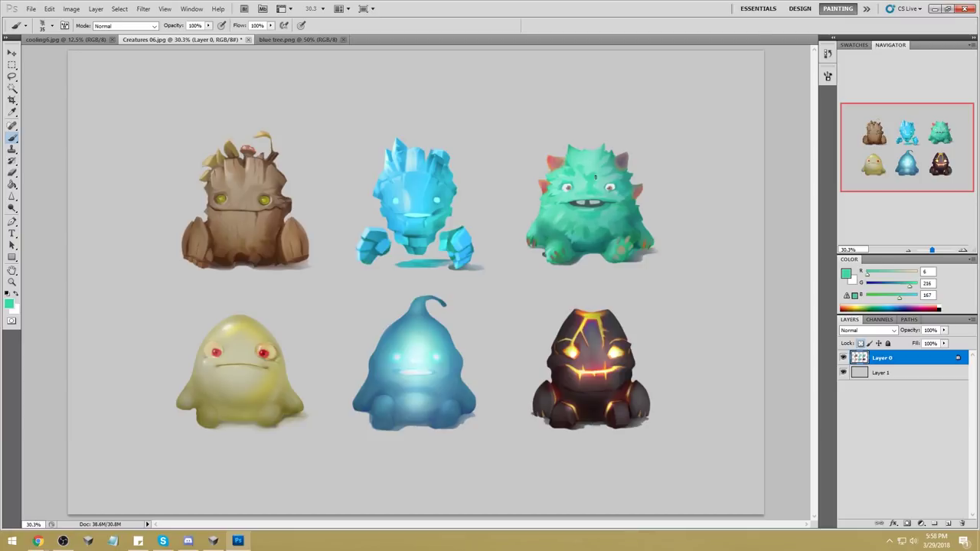
pyautogui.keyDown('alt'); pyautogui.click(586, 186); pyautogui.keyUp('alt')
pyautogui.keyDown('alt'); pyautogui.click(562, 189); pyautogui.keyUp('alt')
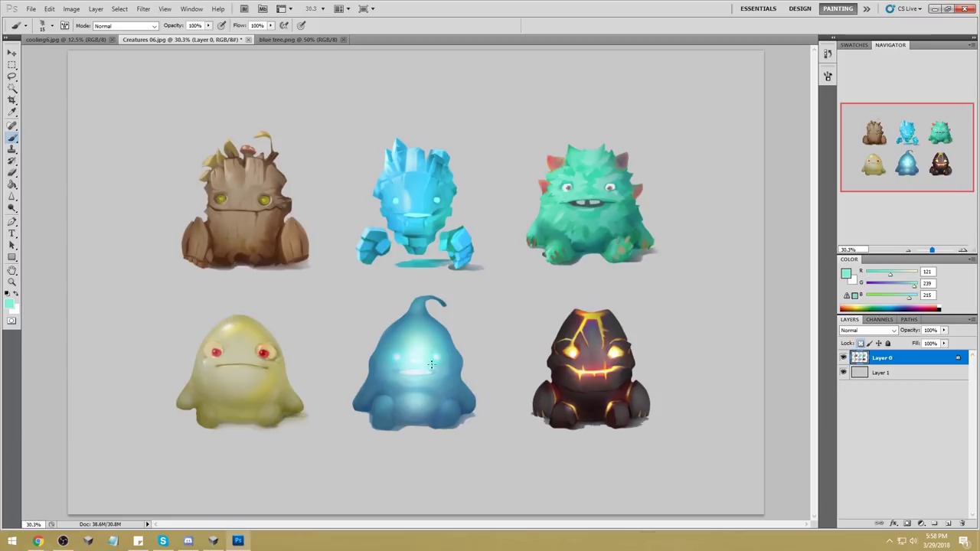
# Step: Sample greens, teals, the eye's near-white and the mouth's dark colour from the monster's head and fur
pyautogui.keyDown('alt'); pyautogui.click(595, 163); pyautogui.keyUp('alt')
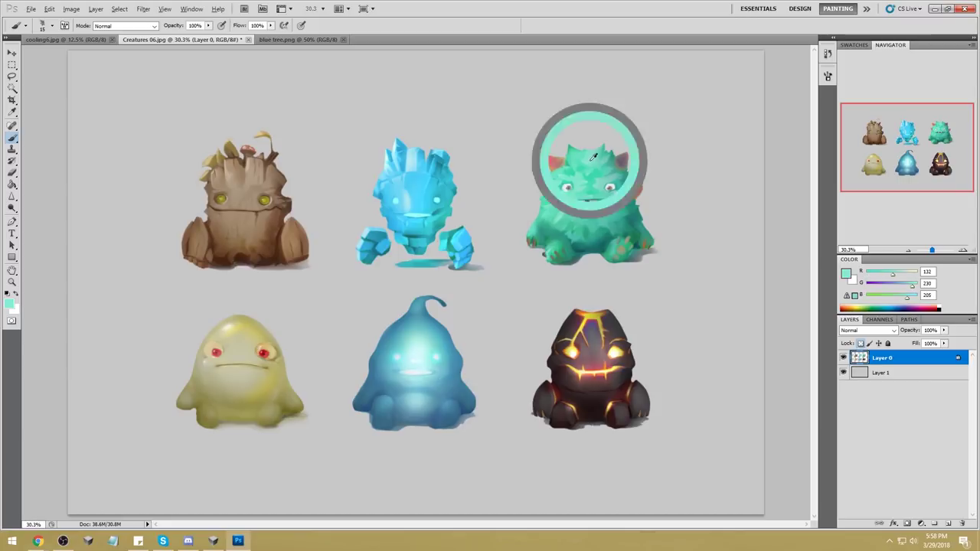
pyautogui.keyDown('alt'); pyautogui.click(551, 192); pyautogui.keyUp('alt')
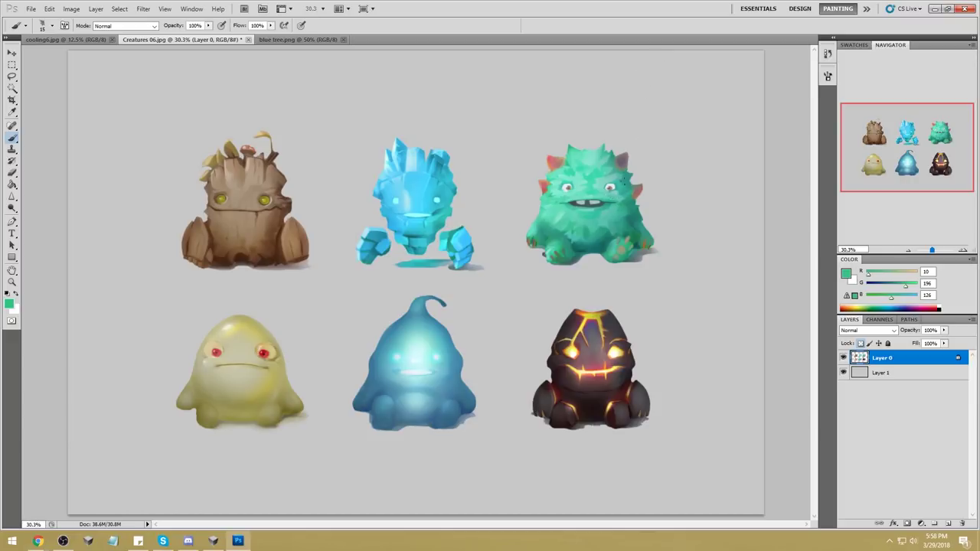
pyautogui.keyDown('alt'); pyautogui.click(590, 177); pyautogui.keyUp('alt')
pyautogui.keyDown('alt'); pyautogui.click(578, 170); pyautogui.keyUp('alt')
pyautogui.keyDown('alt'); pyautogui.click(585, 234); pyautogui.keyUp('alt')
pyautogui.keyDown('alt'); pyautogui.click(571, 184); pyautogui.keyUp('alt')
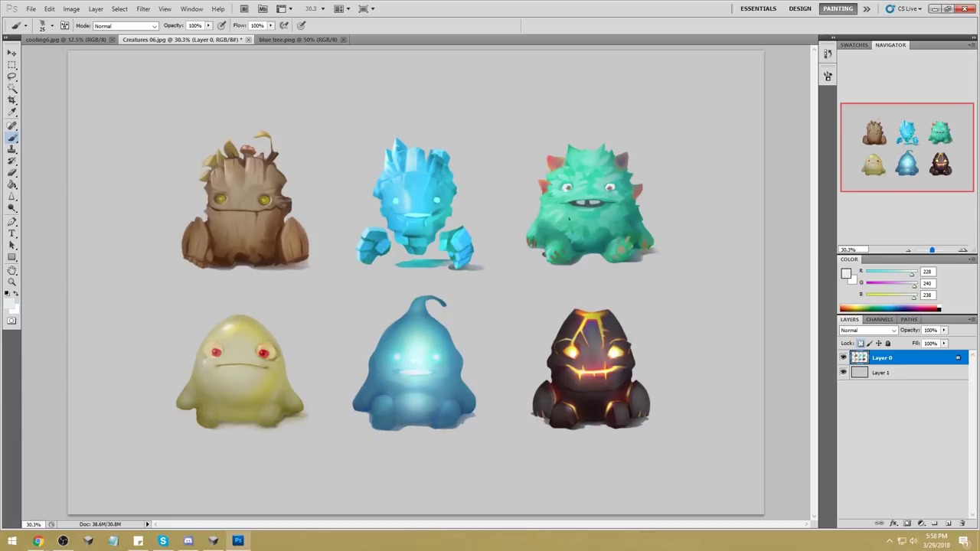
pyautogui.keyDown('alt'); pyautogui.click(592, 201); pyautogui.keyUp('alt')
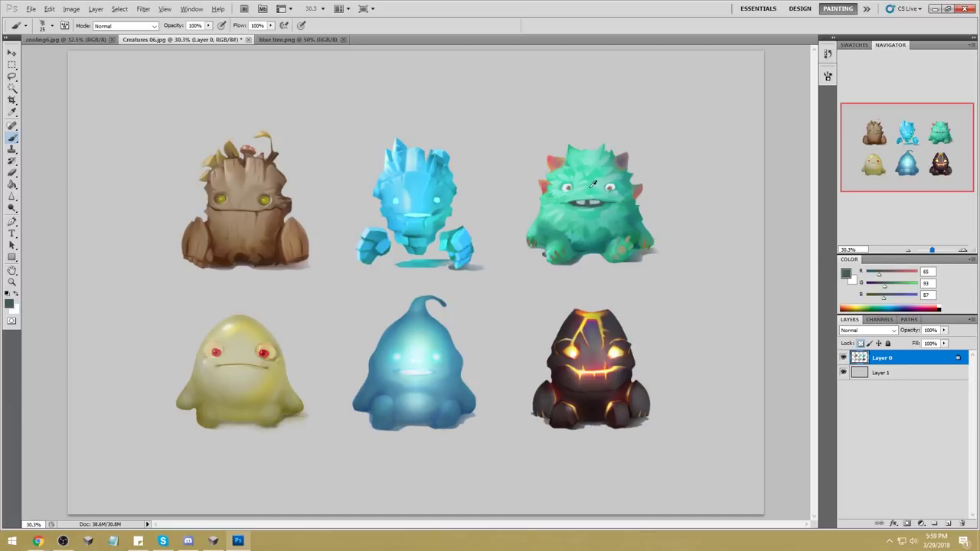
pyautogui.keyDown('alt'); pyautogui.click(592, 184); pyautogui.keyUp('alt')
pyautogui.rightClick(601, 188)
# Step: Paint darker teal around the green monster's mouth with a 100 px soft brush
pyautogui.click(723, 314)
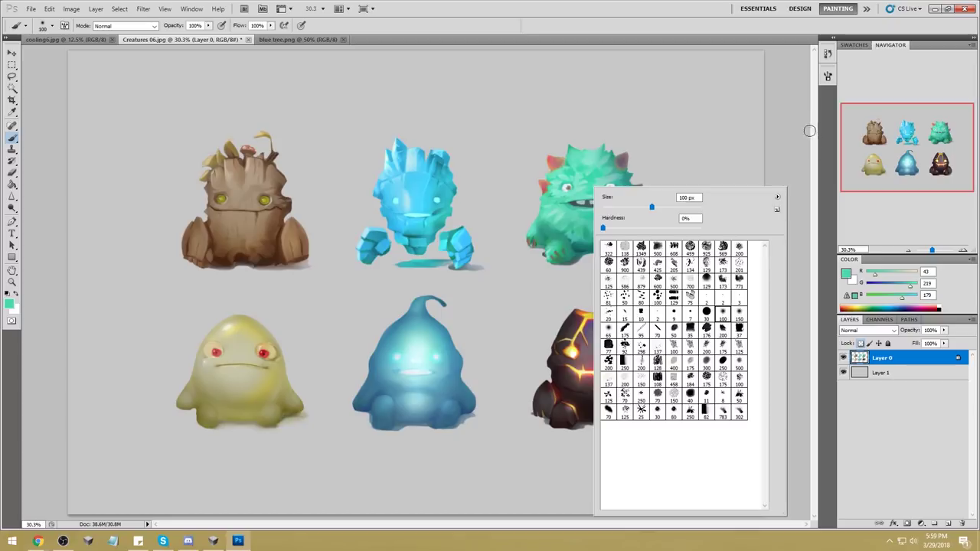
pyautogui.press('Return')
pyautogui.keyDown('alt'); pyautogui.click(598, 189); pyautogui.keyUp('alt')
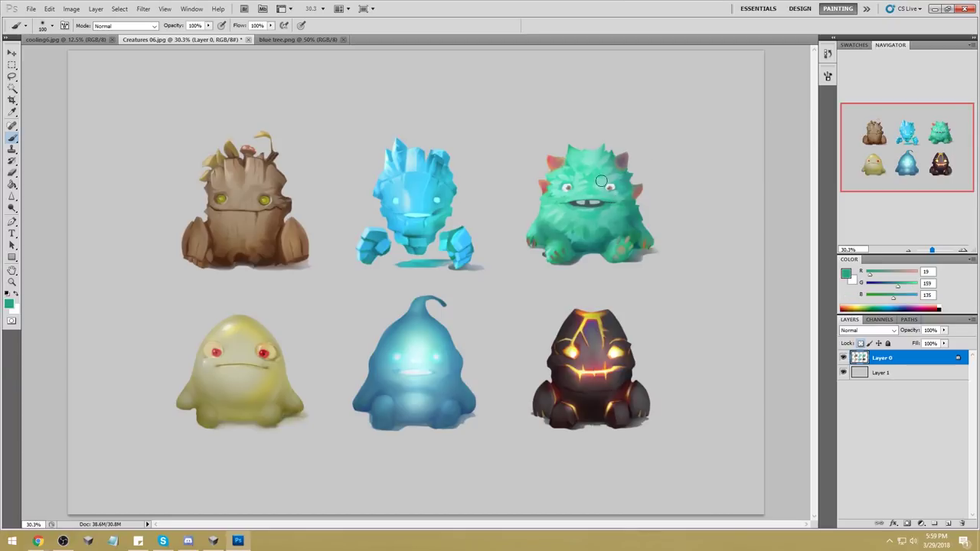
pyautogui.moveTo(603, 198); pyautogui.dragTo(546, 209)
# Step: Set the brush to Darken mode at 400 px and sample greens from the monster's fur
pyautogui.click(126, 25)
pyautogui.click(119, 80)
pyautogui.press(']')
pyautogui.press(']')
pyautogui.press('alt')
pyautogui.keyDown('alt'); pyautogui.click(628, 181); pyautogui.keyUp('alt')
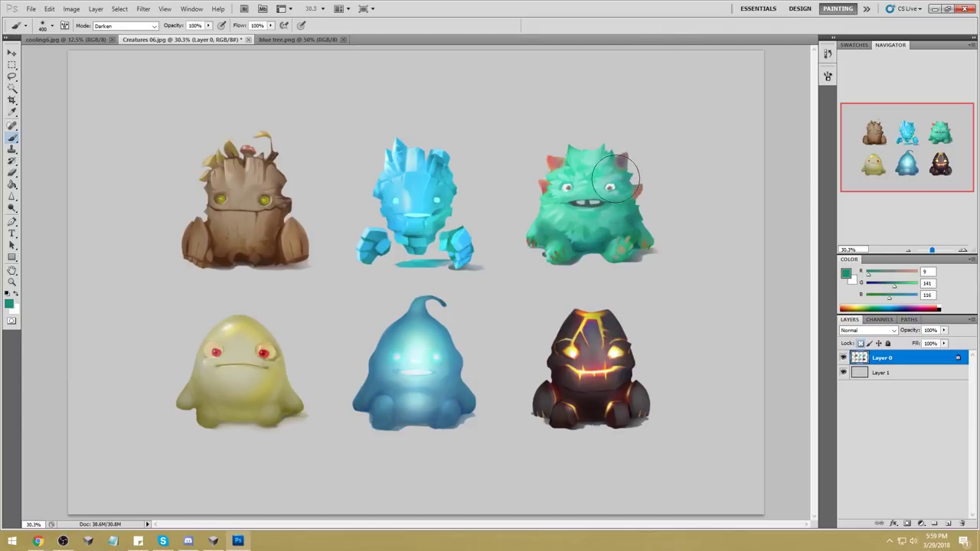
pyautogui.keyDown('alt'); pyautogui.click(628, 178); pyautogui.keyUp('alt')
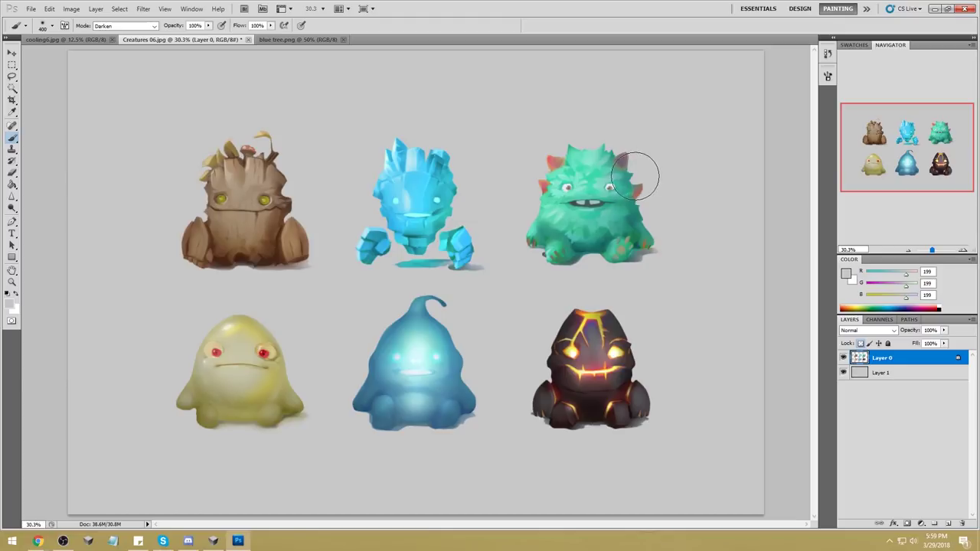
pyautogui.keyDown('alt'); pyautogui.click(599, 182); pyautogui.keyUp('alt')
# Step: Return the brush to Normal mode and paint light and pale teal strokes over the monster's head
pyautogui.click(149, 27)
pyautogui.click(108, 28)
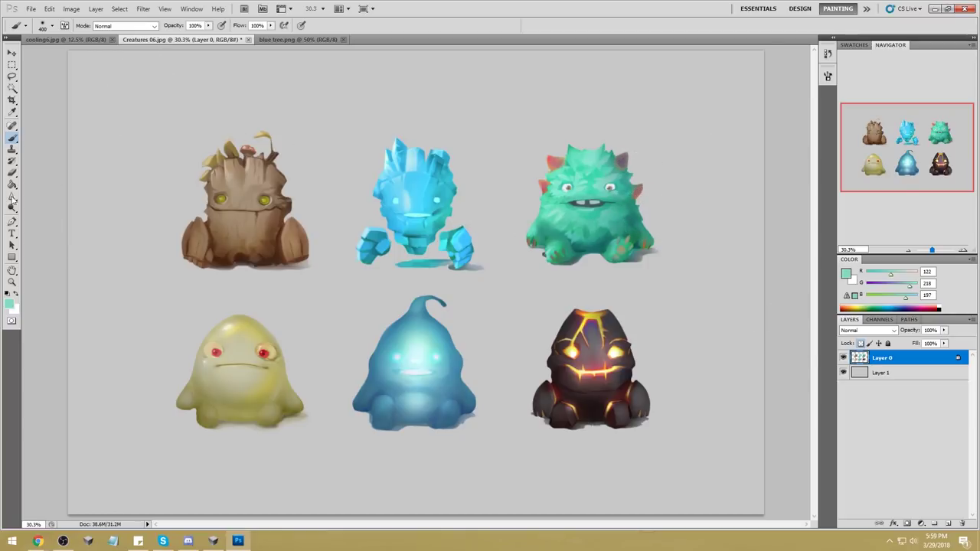
pyautogui.keyDown('alt'); pyautogui.click(634, 179); pyautogui.keyUp('alt')
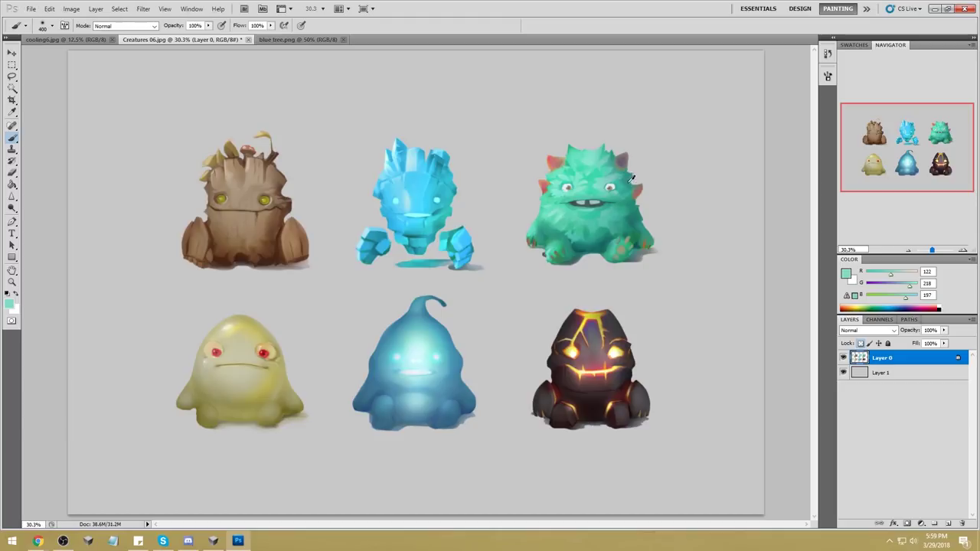
pyautogui.keyDown('alt'); pyautogui.click(574, 143); pyautogui.keyUp('alt')
pyautogui.keyDown('alt'); pyautogui.click(578, 147); pyautogui.keyUp('alt')
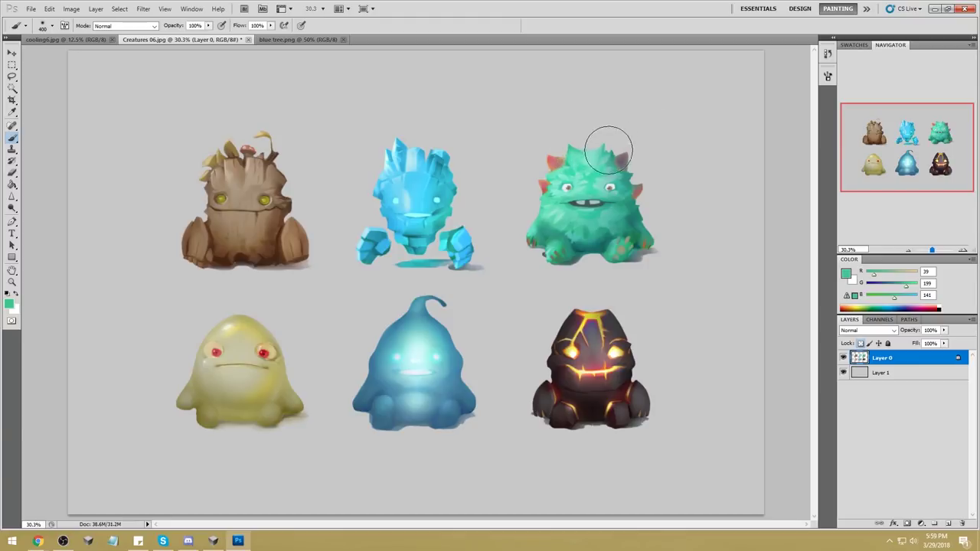
pyautogui.keyDown('alt'); pyautogui.click(601, 153); pyautogui.keyUp('alt')
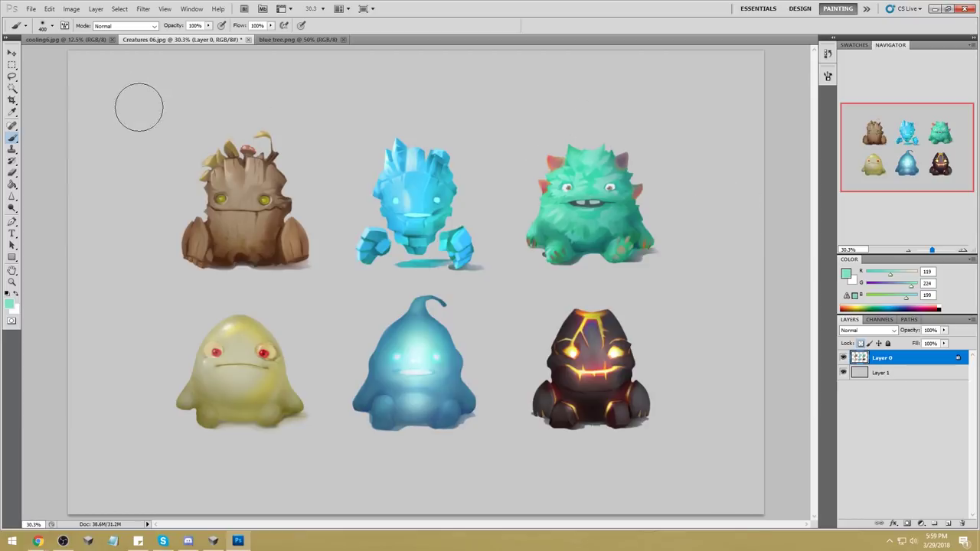
pyautogui.click(11, 88)
# Step: Select the green monster's teeth and sample a near-white colour from it
pyautogui.click(595, 203)
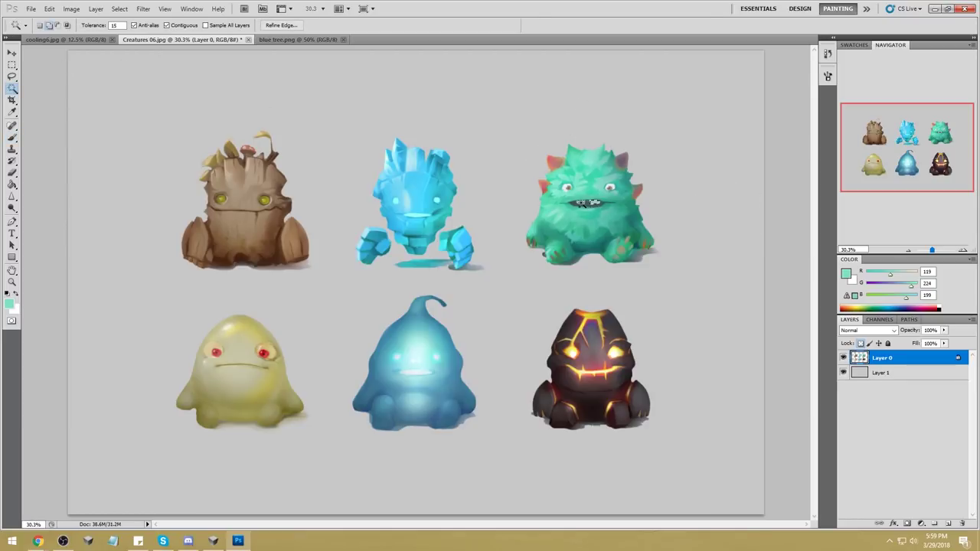
pyautogui.press('b')
pyautogui.rightClick(613, 158)
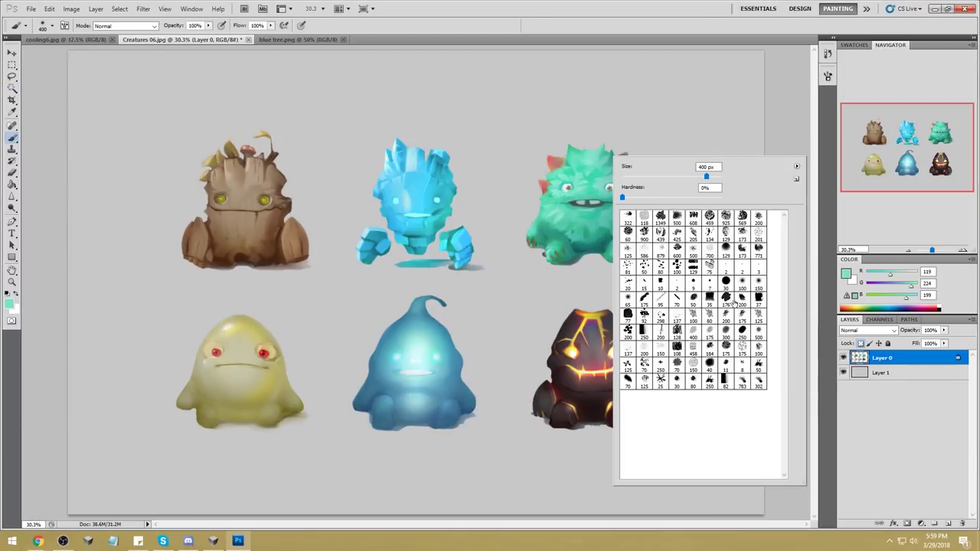
pyautogui.press('Escape')
pyautogui.keyDown('alt'); pyautogui.click(609, 184); pyautogui.keyUp('alt')
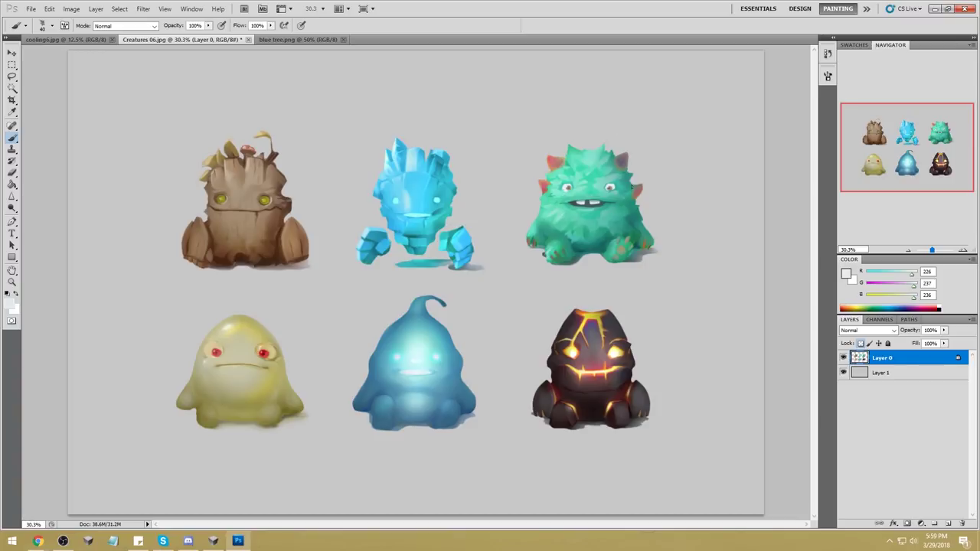
pyautogui.press('m')
pyautogui.rightClick(615, 186)
pyautogui.press('Escape')
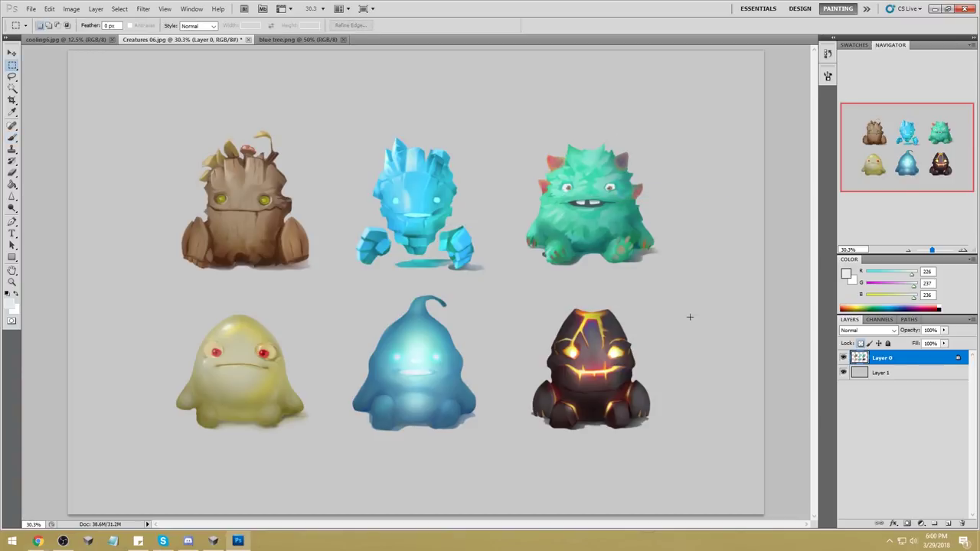
# Step: Merge Layer 0 down and select the whole canvas
pyautogui.rightClick(908, 360)
pyautogui.click(908, 383)
pyautogui.hotkey('ctrl', 'a')
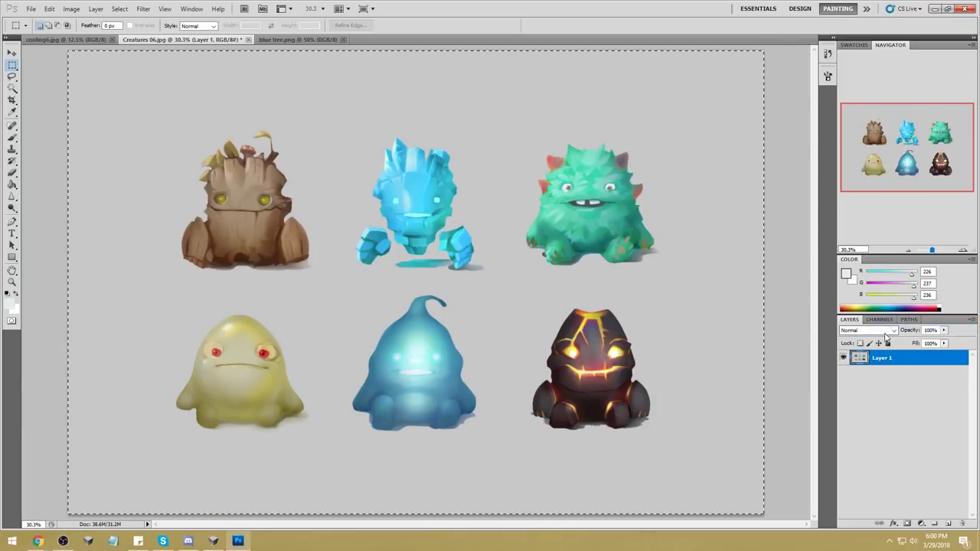
# Step: Revert to the original Creatures 06.jpg snapshot, paste the paintover as Layer 1, and hide it
pyautogui.click(828, 53)
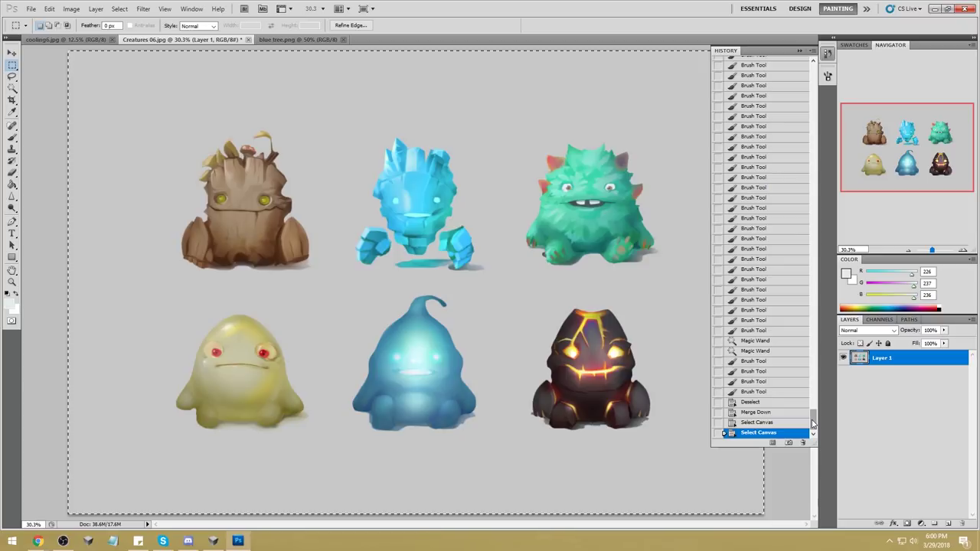
pyautogui.moveTo(813, 427); pyautogui.dragTo(813, 73)
pyautogui.click(756, 63)
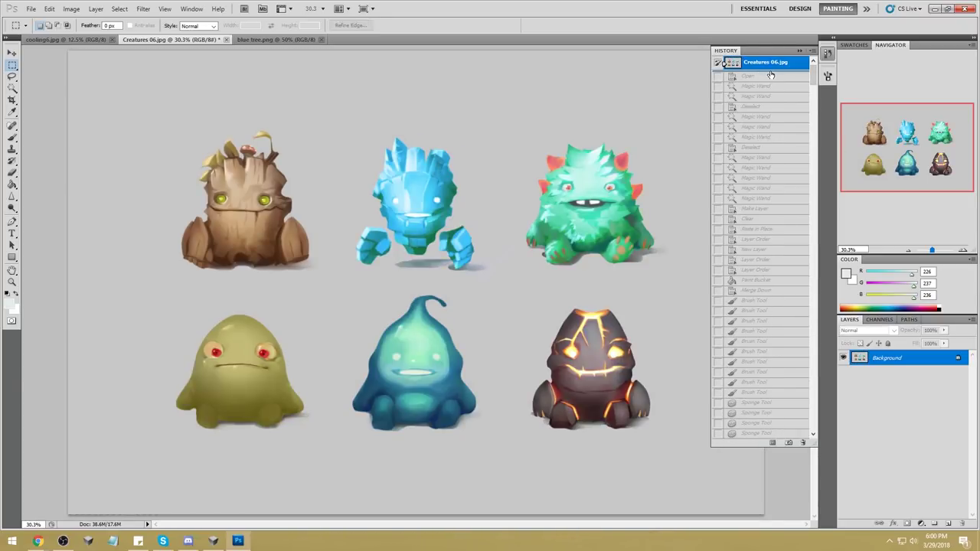
pyautogui.click(808, 52)
pyautogui.hotkey('ctrl', 'shift', 'v')
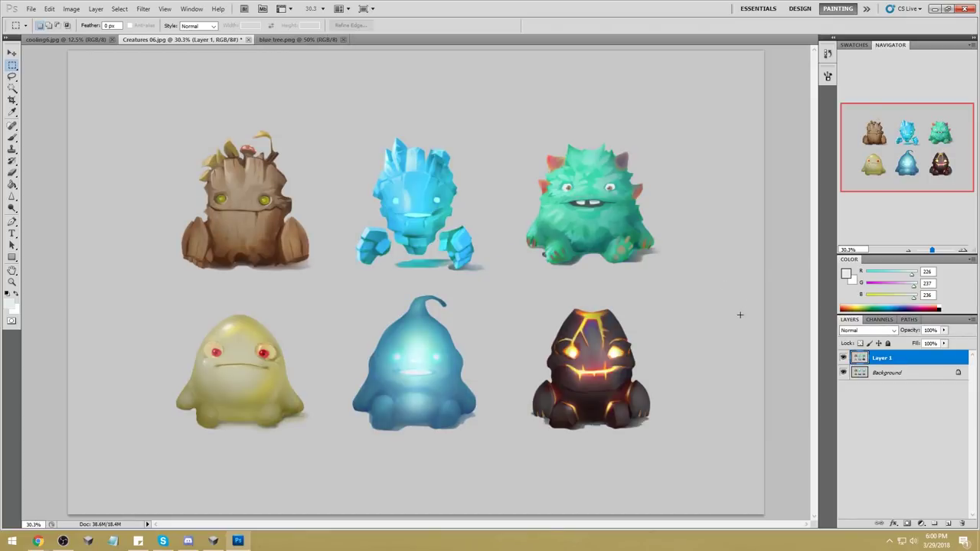
pyautogui.hotkey('ctrl', '-')
pyautogui.hotkey('ctrl', '-')
pyautogui.click(843, 358)
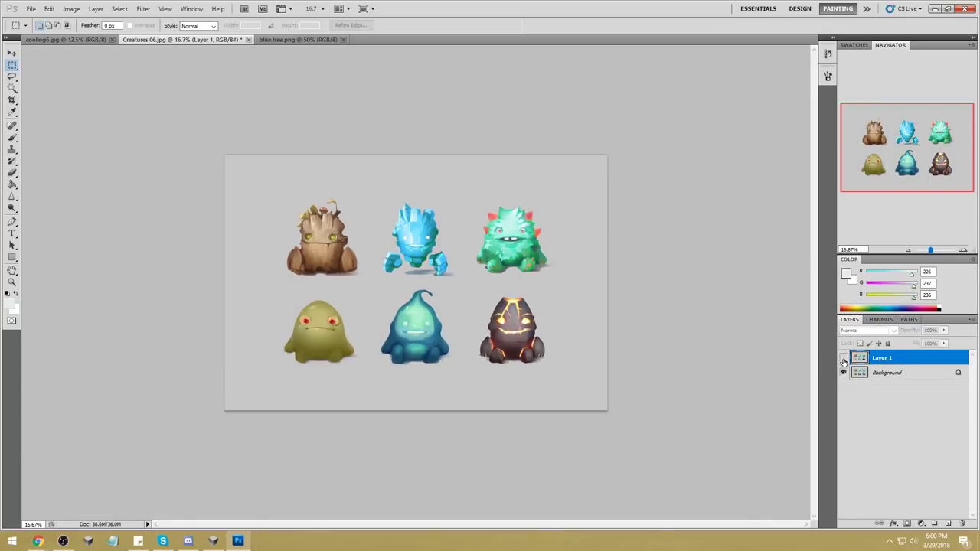
# Step: At 25% zoom, dodge the tree creature's eyes with a 125 px Dodge brush
pyautogui.hotkey('ctrl', '+')
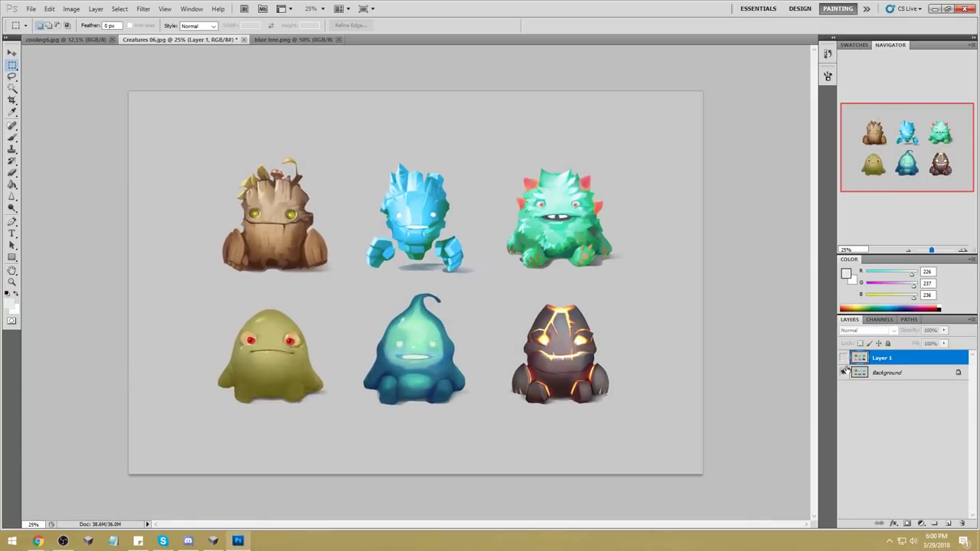
pyautogui.click(843, 358)
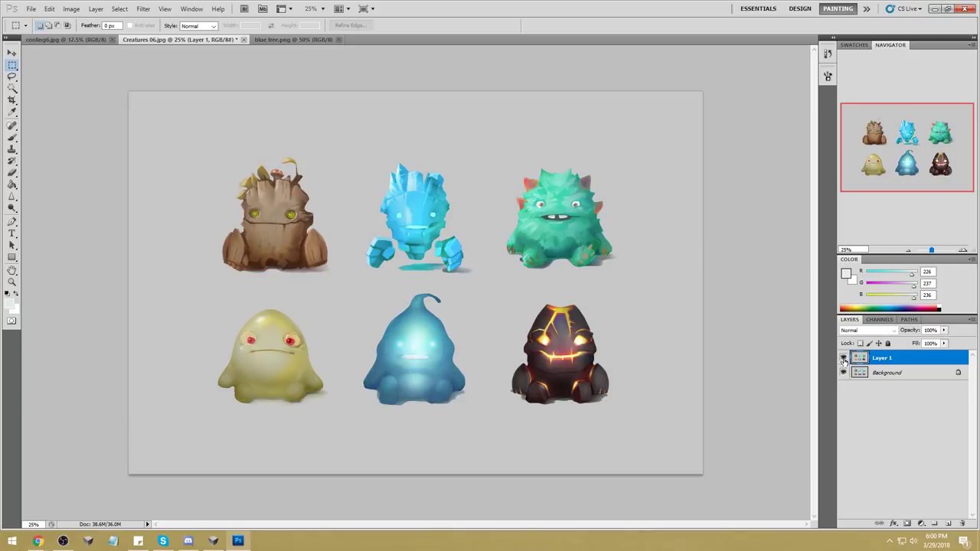
pyautogui.click(844, 359)
pyautogui.click(844, 359)
pyautogui.click(14, 209)
pyautogui.press('[')
pyautogui.press('[')
pyautogui.press('[')
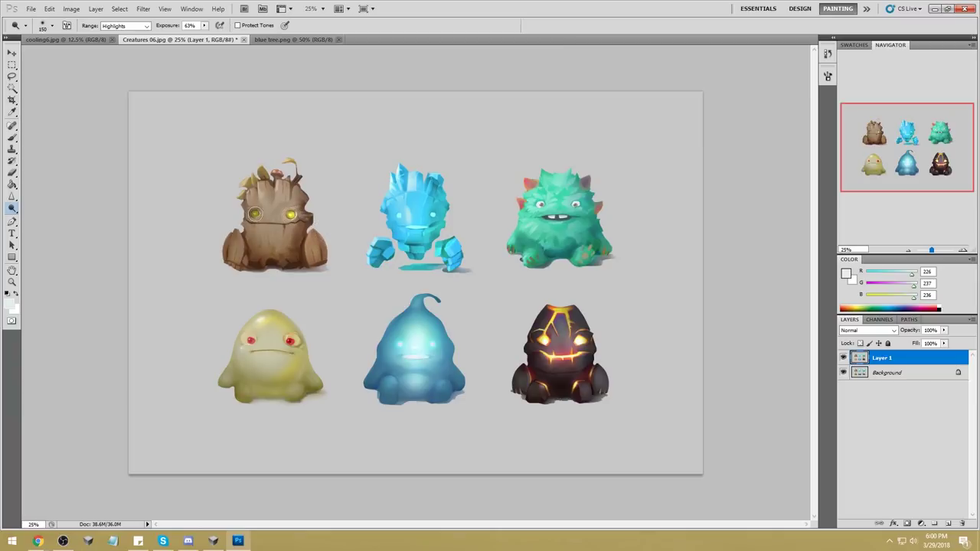
pyautogui.press('[')
pyautogui.press('[')
pyautogui.click(290, 215)
pyautogui.click(255, 214)
# Step: Toggle Layer 1 on and off to compare the highlights with the original
pyautogui.click(844, 357)
pyautogui.click(844, 357)
pyautogui.click(844, 357)
pyautogui.click(844, 358)
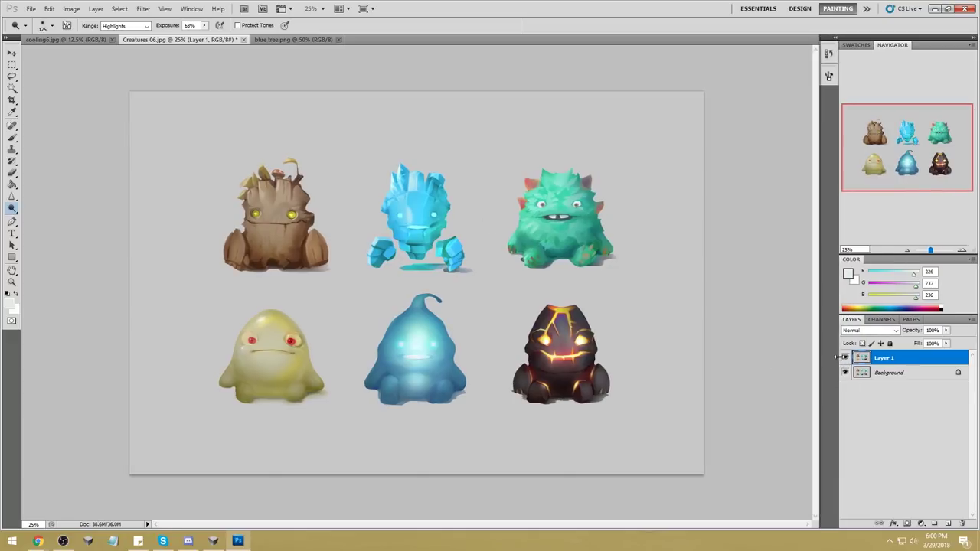
pyautogui.click(844, 357)
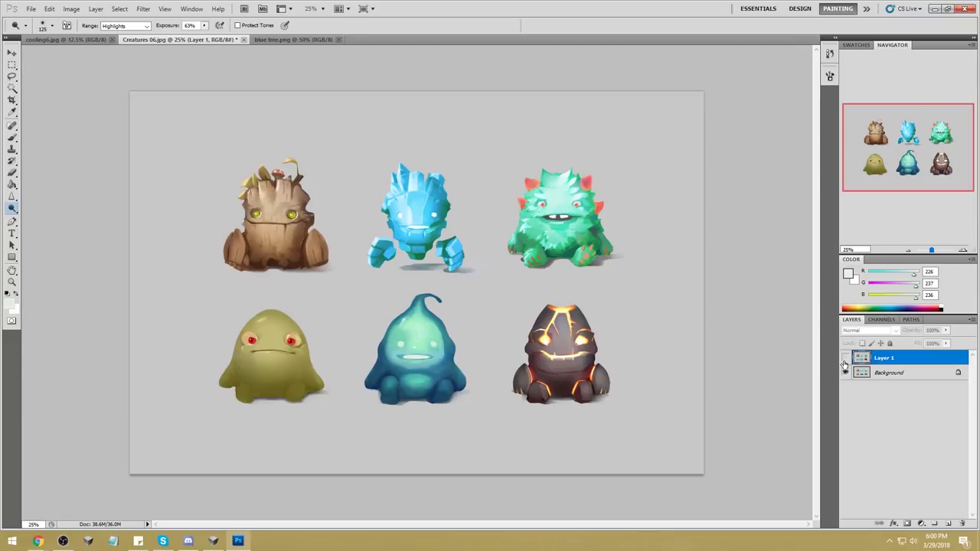
pyautogui.click(845, 358)
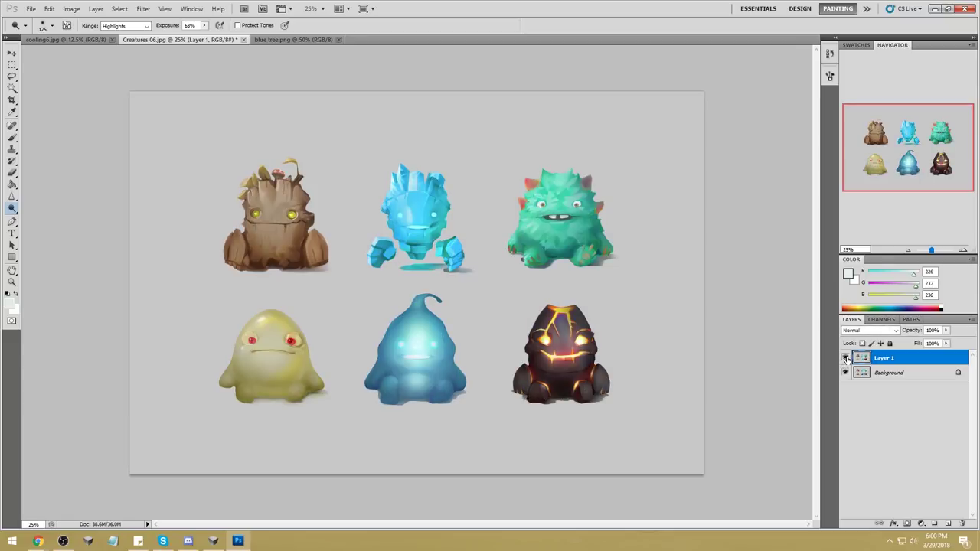
pyautogui.click(845, 358)
pyautogui.click(845, 358)
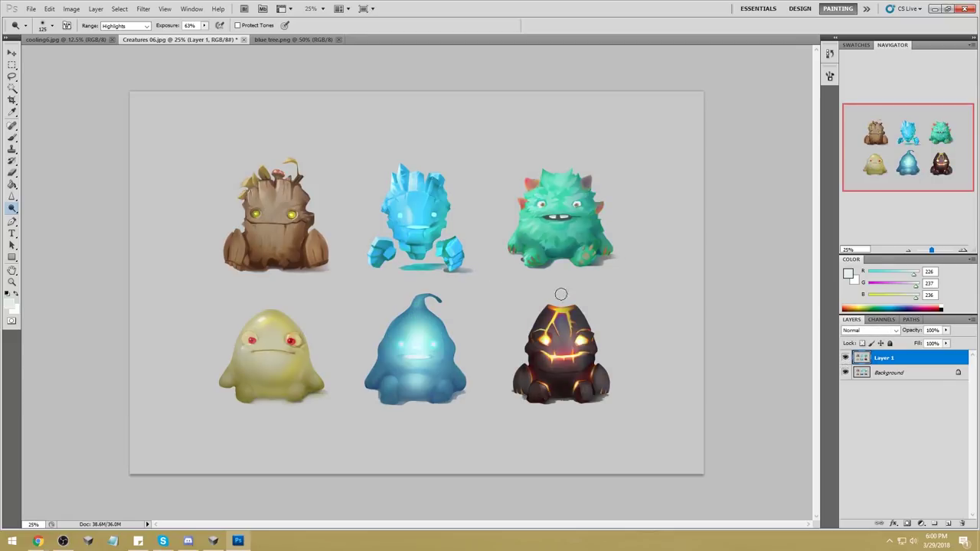
# Step: Zoom in and dodge the ice creature's left eye, mouth and chin into glowing highlights
pyautogui.press('z')
pyautogui.click(444, 206)
pyautogui.click(12, 196)
pyautogui.click(39, 213)
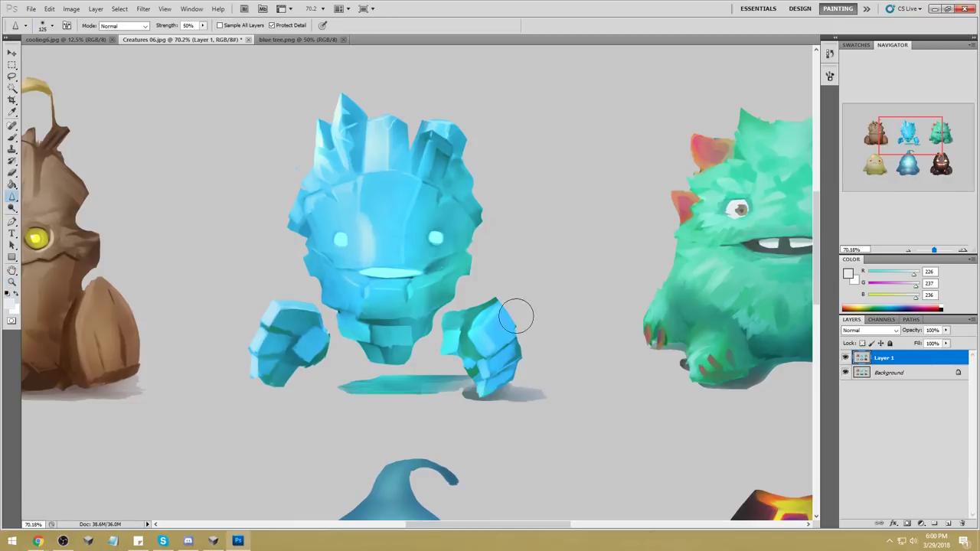
pyautogui.click(12, 208)
pyautogui.moveTo(333, 239); pyautogui.dragTo(341, 237)
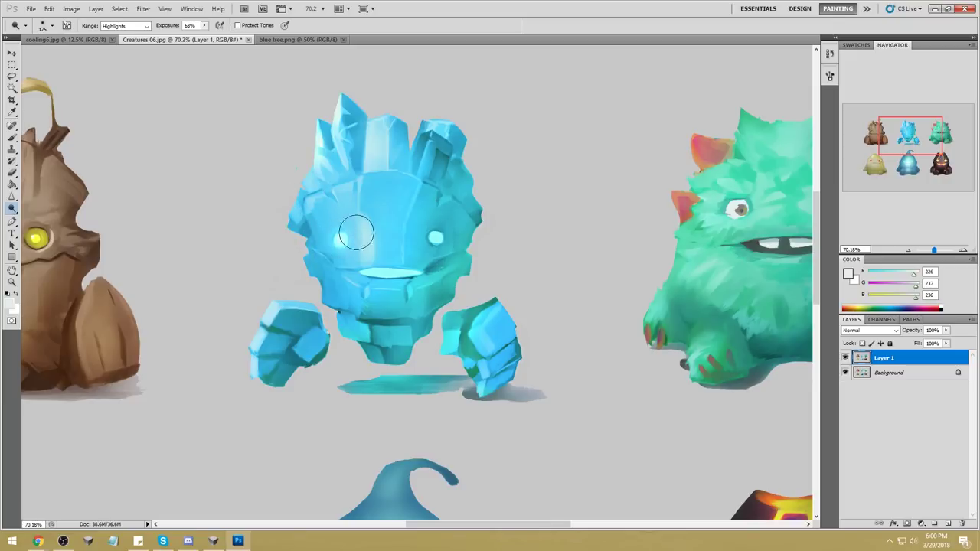
pyautogui.moveTo(436, 236)
pyautogui.mouseDown()
pyautogui.moveTo(412, 271)
pyautogui.moveTo(386, 274)
pyautogui.mouseUp()
pyautogui.hotkey('ctrl', '0')
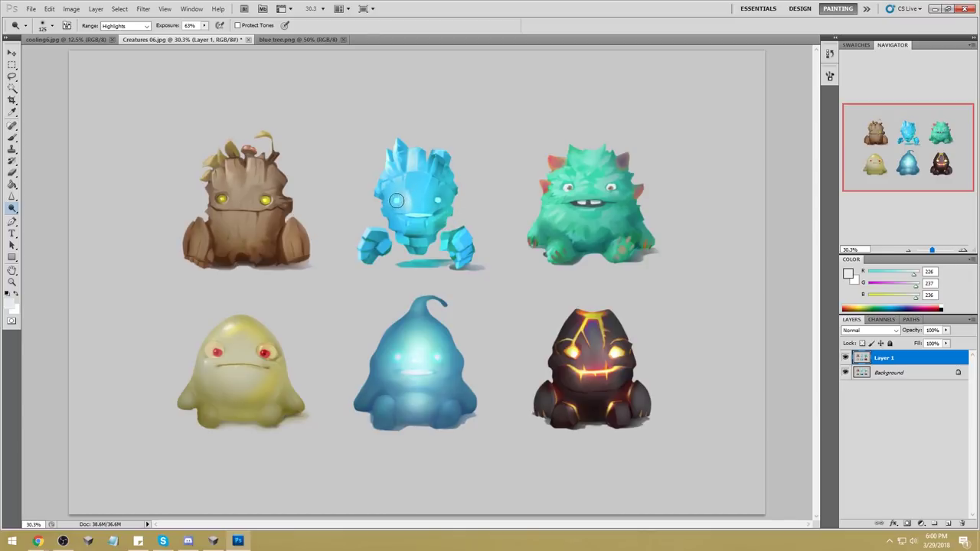
# Step: Repeatedly toggle Layer 1 to compare the painted creatures with the original
pyautogui.click(845, 358)
pyautogui.click(845, 358)
pyautogui.click(845, 359)
pyautogui.click(845, 358)
pyautogui.click(845, 358)
pyautogui.click(845, 358)
pyautogui.click(846, 358)
pyautogui.click(845, 358)
pyautogui.click(845, 358)
pyautogui.click(845, 358)
pyautogui.click(845, 359)
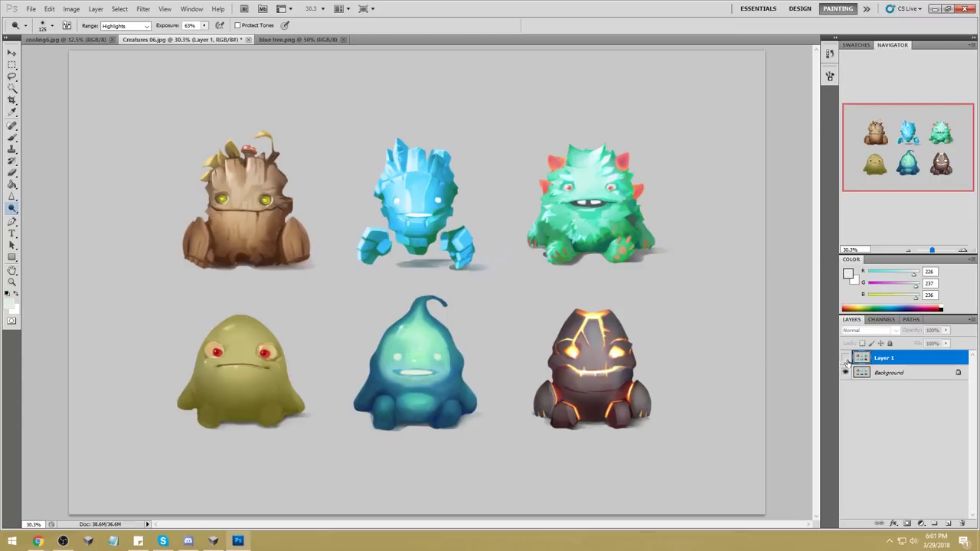
pyautogui.click(846, 359)
pyautogui.click(845, 358)
pyautogui.click(846, 358)
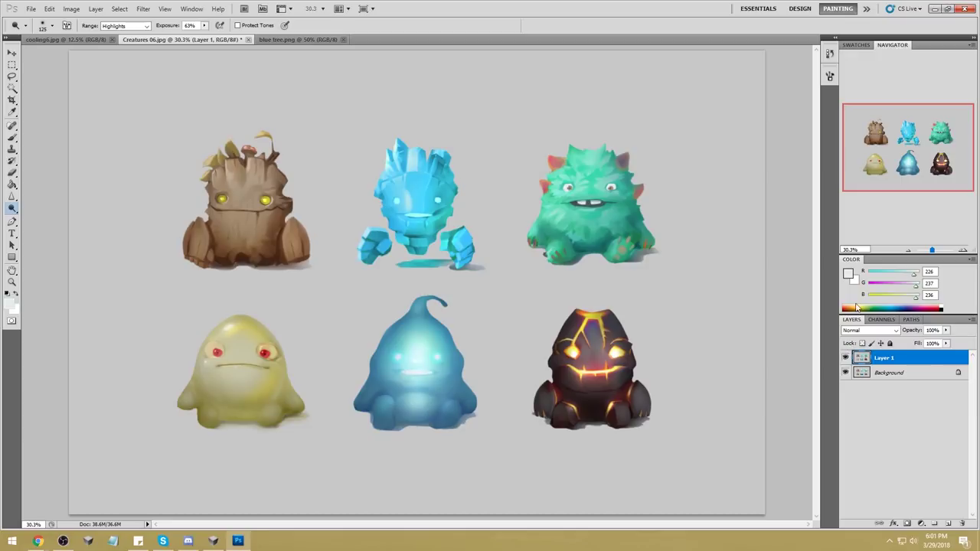
pyautogui.click(846, 358)
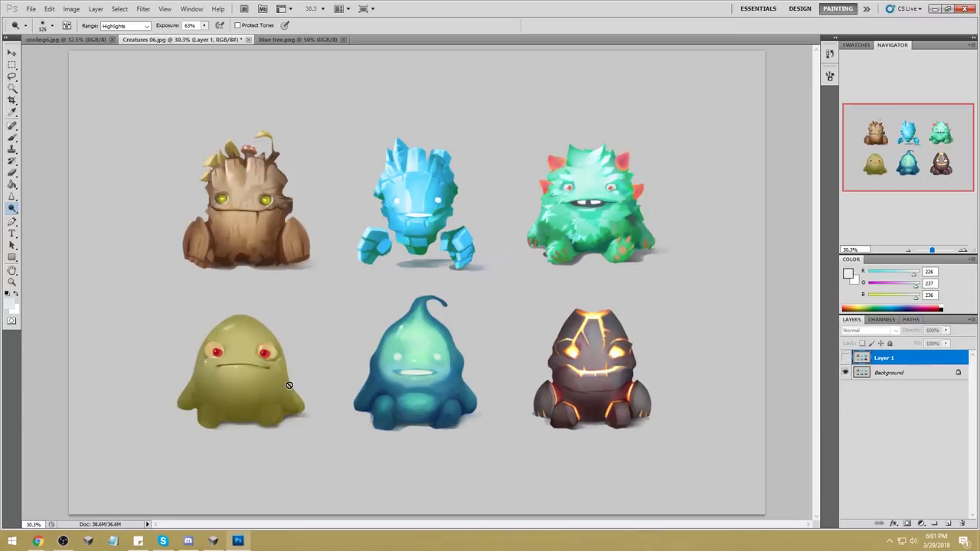
pyautogui.click(846, 358)
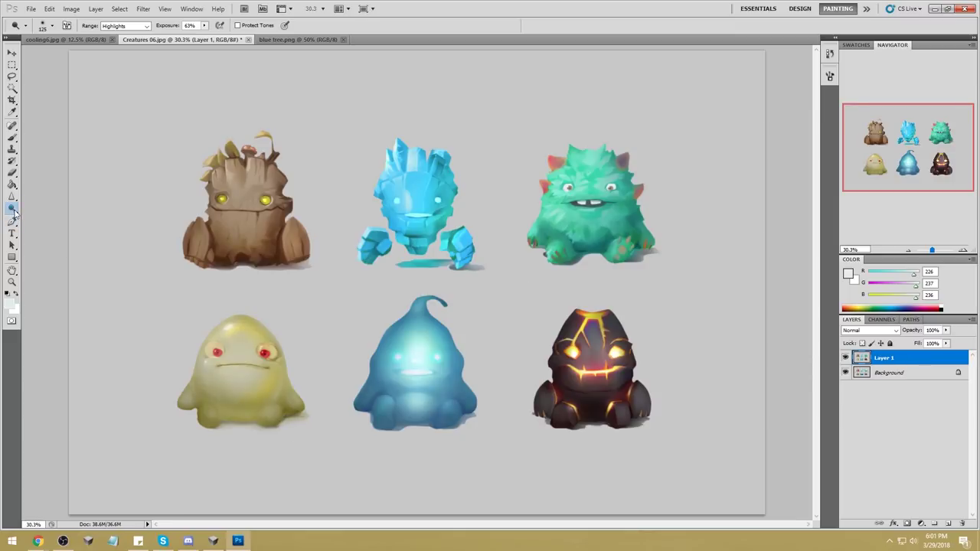
# Step: Dodge the yellow creature's face with an enlarged brush
pyautogui.press(']')
pyautogui.press(']')
pyautogui.press(']')
pyautogui.press(']')
pyautogui.press(']')
pyautogui.press(']')
pyautogui.moveTo(210, 363)
pyautogui.mouseDown()
pyautogui.moveTo(264, 400)
pyautogui.moveTo(301, 367)
pyautogui.moveTo(242, 392)
pyautogui.moveTo(248, 353)
pyautogui.moveTo(211, 366)
pyautogui.moveTo(211, 382)
pyautogui.moveTo(210, 364)
pyautogui.moveTo(222, 398)
pyautogui.moveTo(210, 363)
pyautogui.moveTo(235, 404)
pyautogui.mouseUp()
pyautogui.press(']')
pyautogui.press(']')
pyautogui.press(']')
pyautogui.press('b')
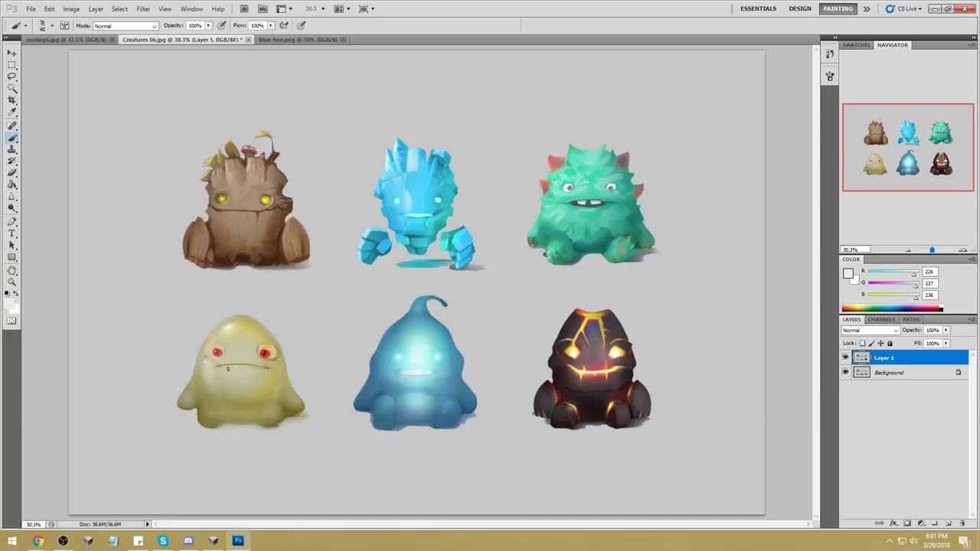
# Step: Dodge the yellow creature's left eye with an enlarged brush
pyautogui.press('o')
pyautogui.press('[')
pyautogui.press('[')
pyautogui.press('[')
pyautogui.press('[')
pyautogui.press('[')
pyautogui.press('[')
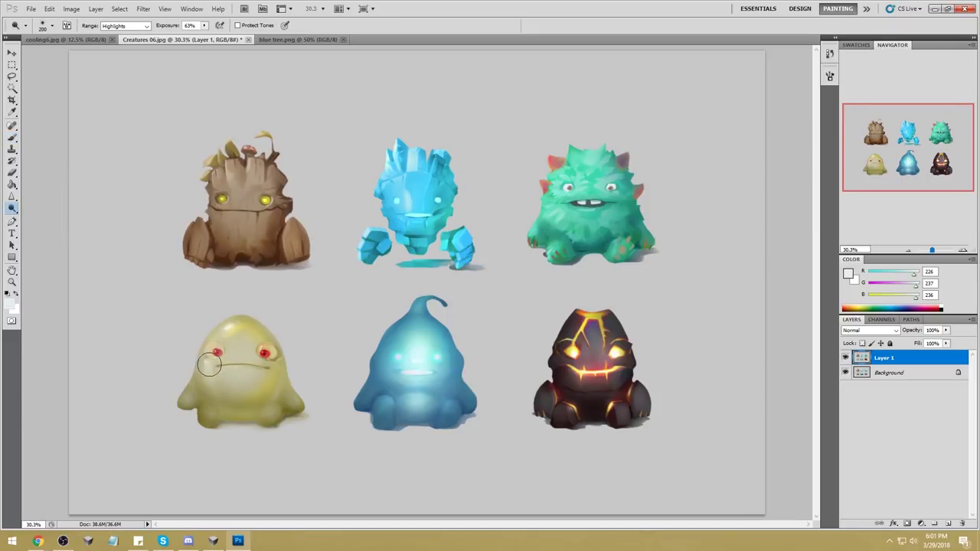
pyautogui.press(']')
pyautogui.press(']')
pyautogui.moveTo(218, 360)
pyautogui.mouseDown()
pyautogui.moveTo(220, 388)
pyautogui.moveTo(222, 359)
pyautogui.moveTo(272, 371)
pyautogui.mouseUp()
pyautogui.press('alt')
# Step: Switch to the Sponge tool and shrink its brush
pyautogui.rightClick(15, 213)
pyautogui.click(46, 229)
pyautogui.click(123, 25)
pyautogui.click(115, 33)
pyautogui.press('[')
pyautogui.press('[')
pyautogui.press('[')
pyautogui.press('[')
pyautogui.press('[')
pyautogui.press('[')
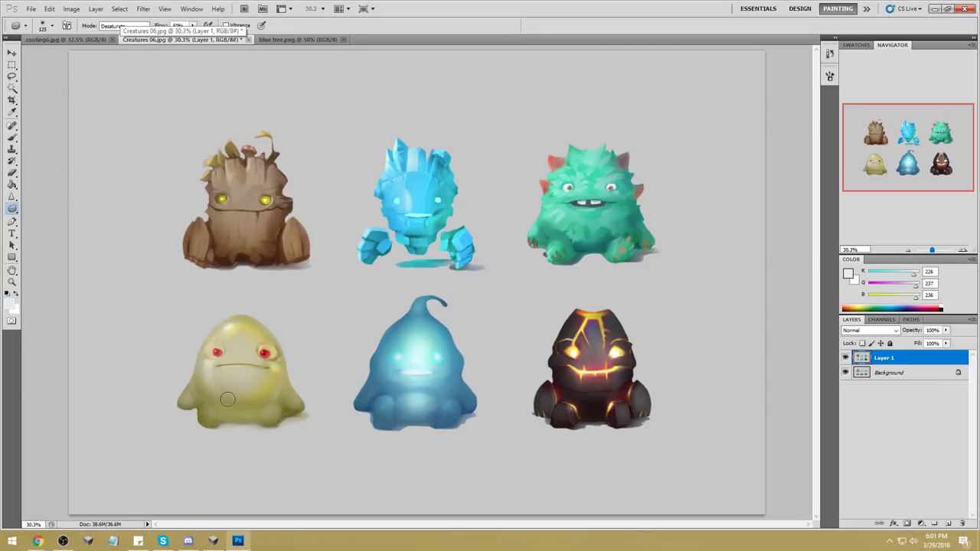
pyautogui.press('[')
pyautogui.press('[')
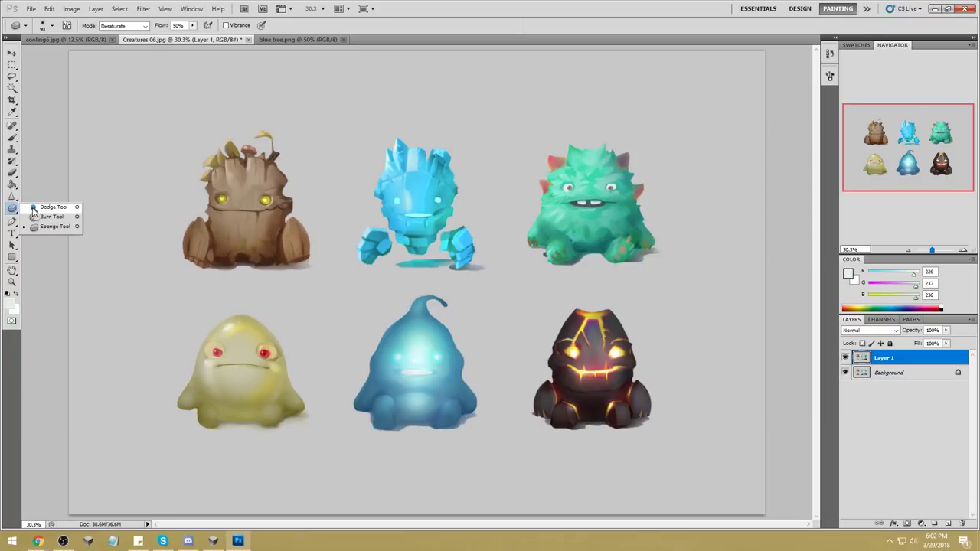
# Step: Sponge the yellow creature's mouth in Saturate mode, undo it, and hide Layer 1
pyautogui.click(122, 25)
pyautogui.click(115, 38)
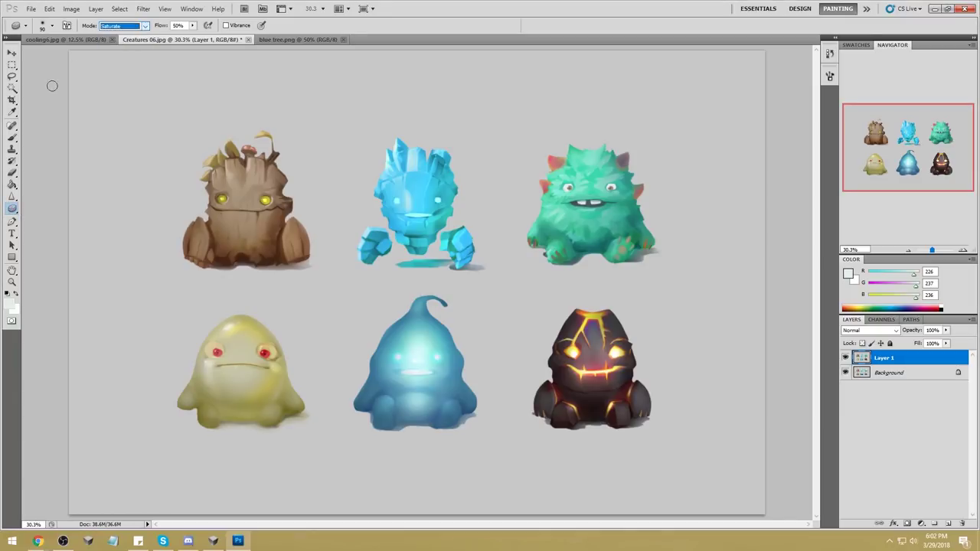
pyautogui.press(']')
pyautogui.press(']')
pyautogui.press(']')
pyautogui.press(']')
pyautogui.press(']')
pyautogui.press(']')
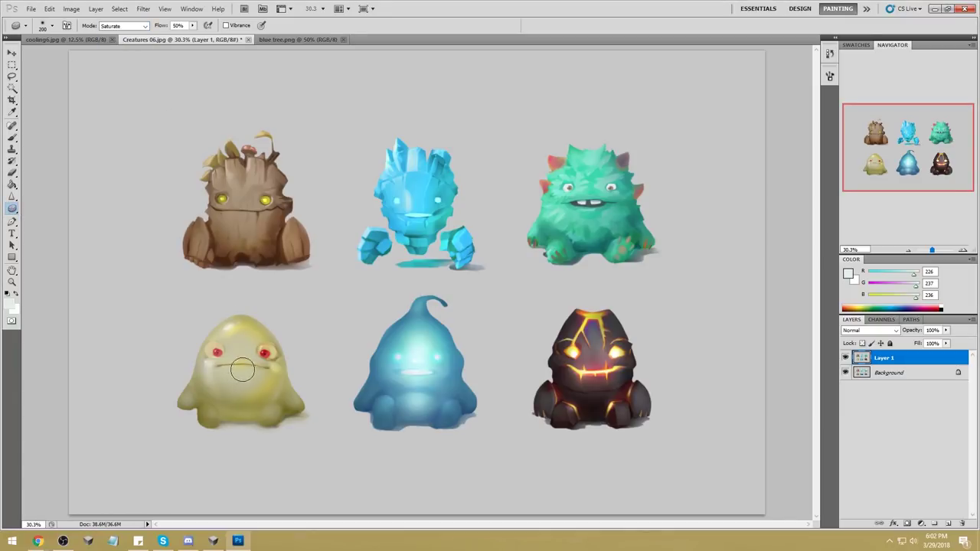
pyautogui.moveTo(241, 375); pyautogui.dragTo(239, 367)
pyautogui.press('[')
pyautogui.press('[')
pyautogui.hotkey('ctrl', 'z')
pyautogui.click(846, 358)
pyautogui.click(845, 358)
pyautogui.click(845, 358)
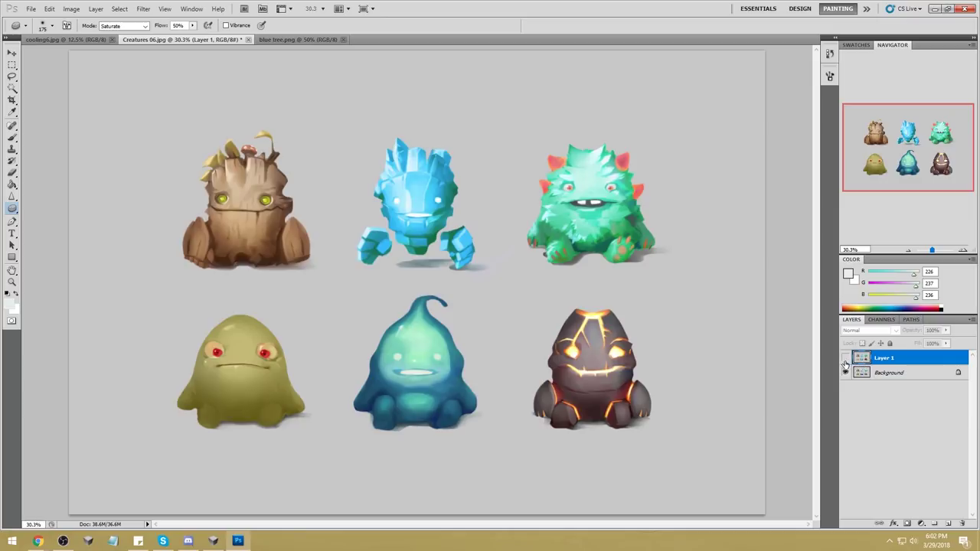
pyautogui.click(846, 358)
pyautogui.click(846, 359)
pyautogui.click(846, 359)
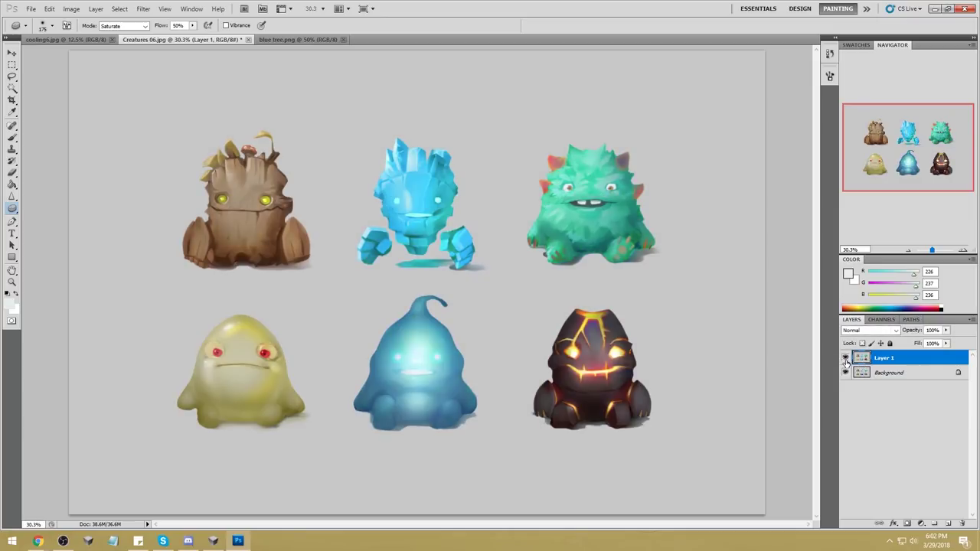
pyautogui.click(845, 358)
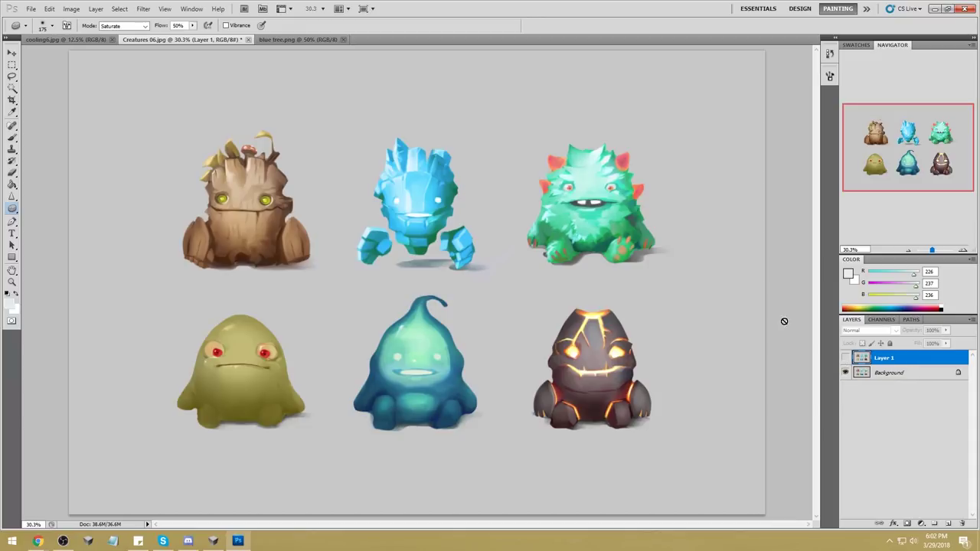
pyautogui.click(845, 358)
pyautogui.click(845, 359)
pyautogui.click(846, 358)
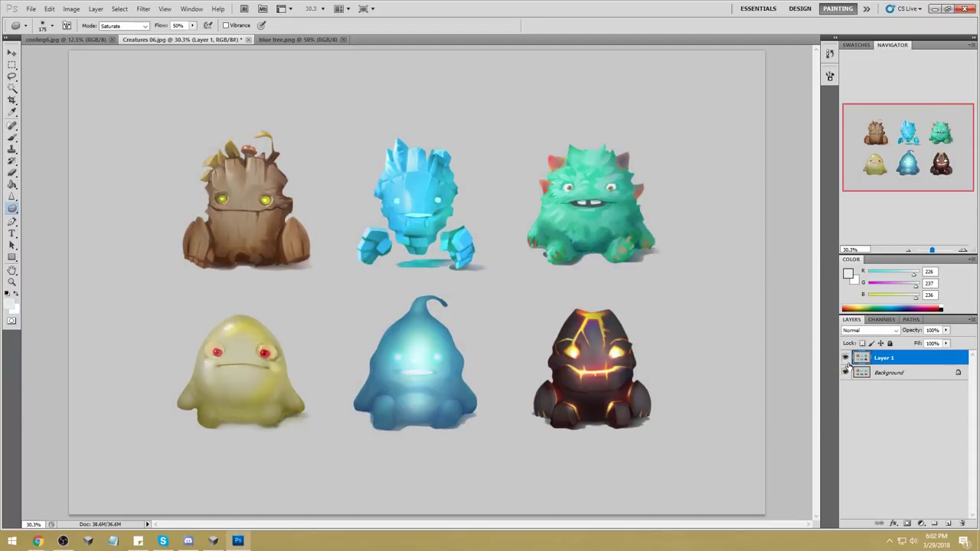
pyautogui.click(845, 359)
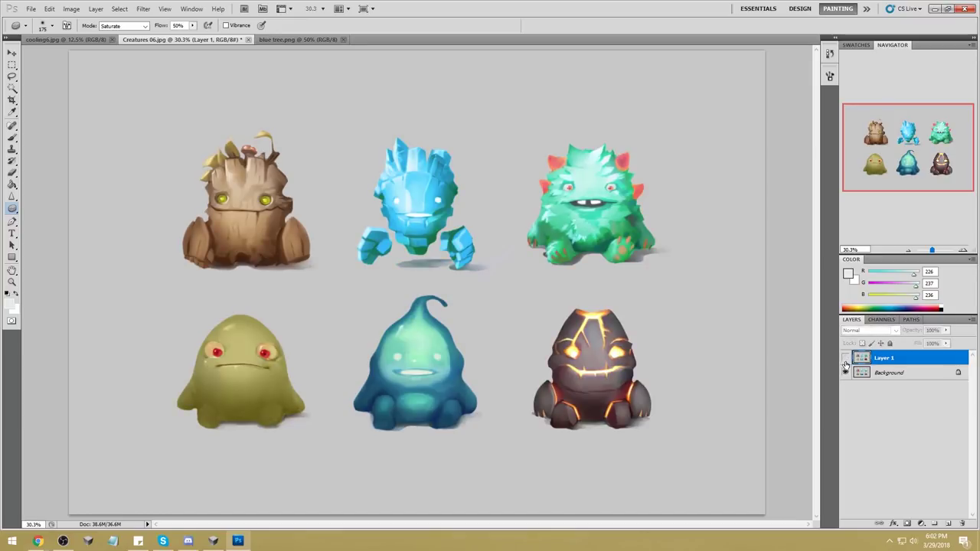
pyautogui.click(846, 358)
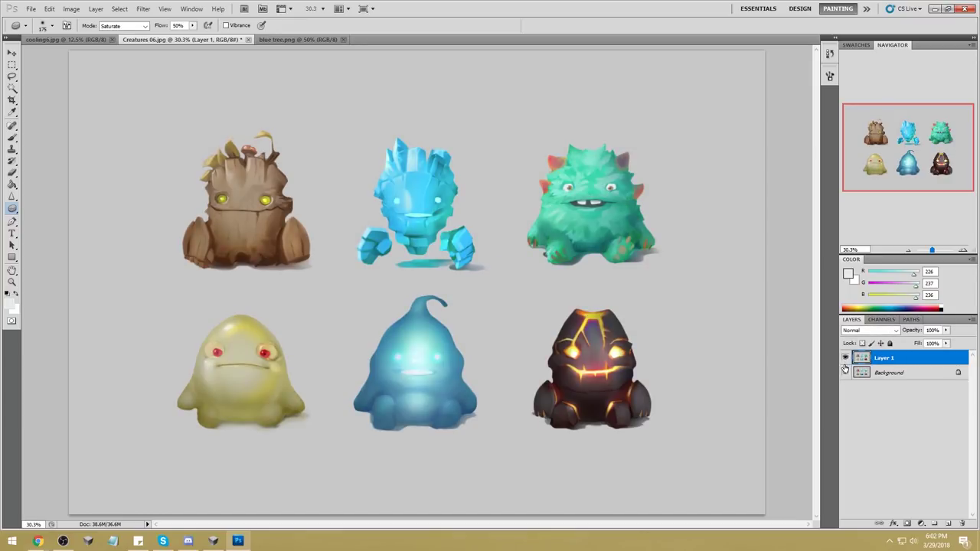
pyautogui.click(845, 358)
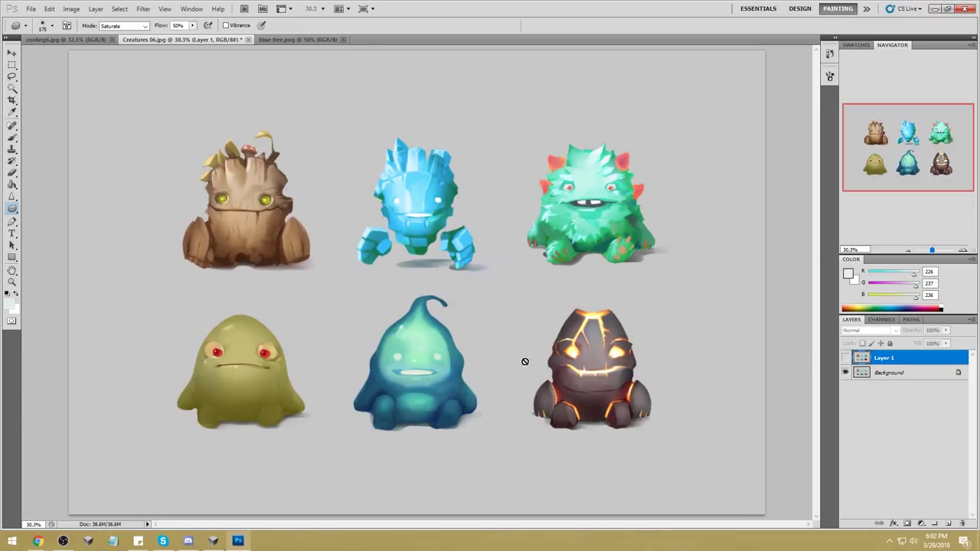
pyautogui.click(845, 359)
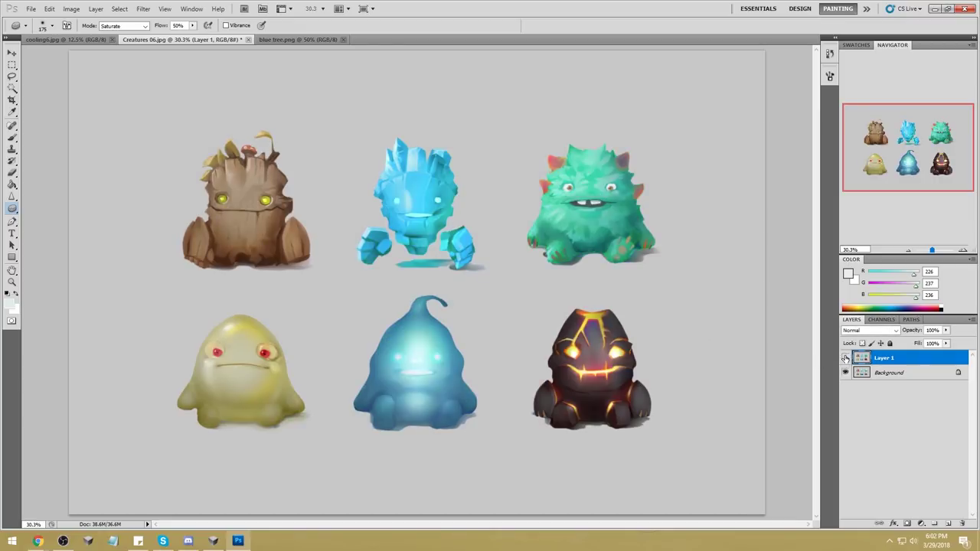
pyautogui.click(846, 358)
pyautogui.click(845, 358)
pyautogui.click(846, 357)
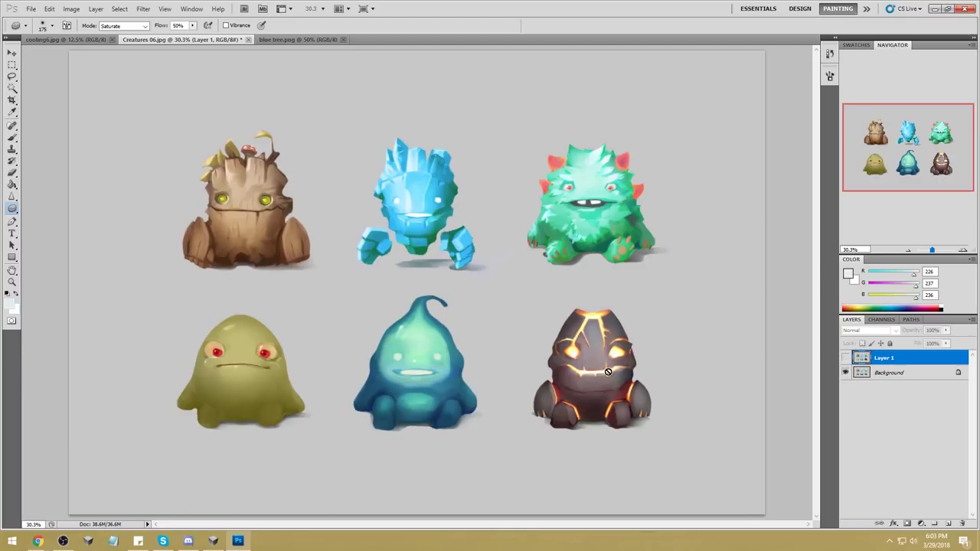
pyautogui.click(845, 357)
pyautogui.click(846, 357)
pyautogui.click(845, 357)
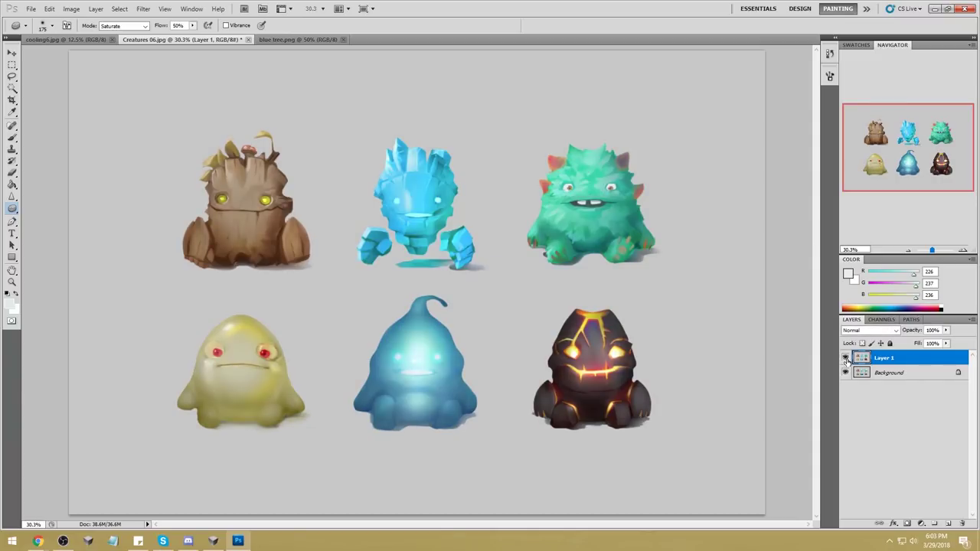
pyautogui.click(846, 357)
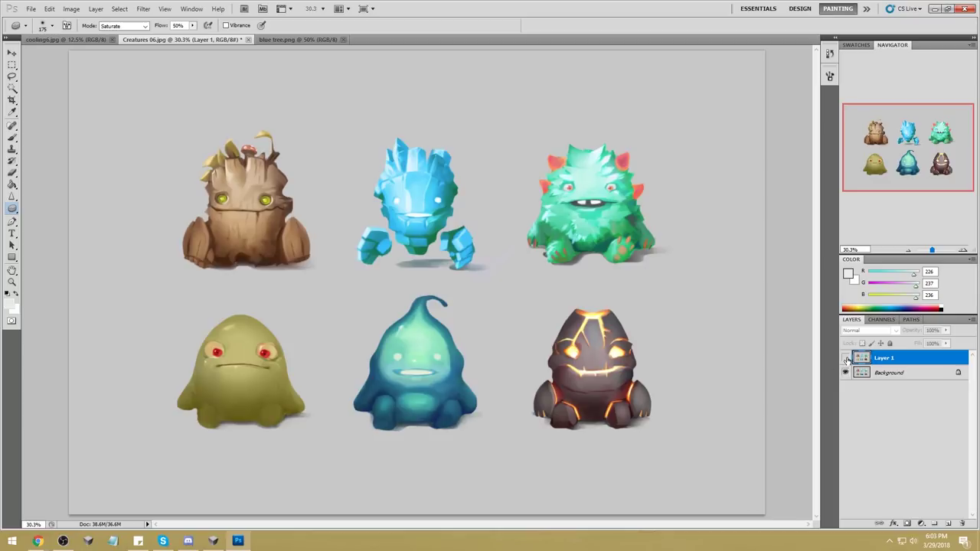
pyautogui.click(846, 358)
pyautogui.click(846, 357)
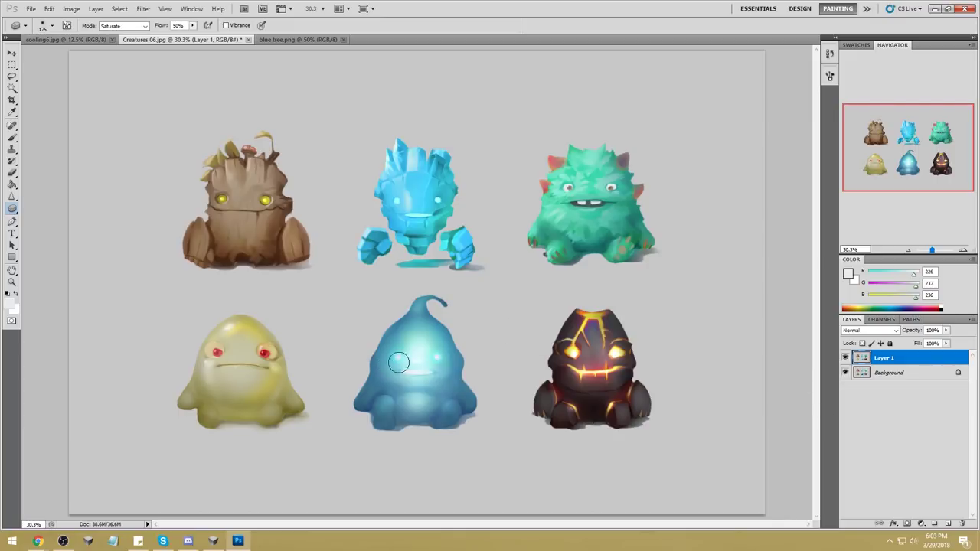
pyautogui.click(845, 358)
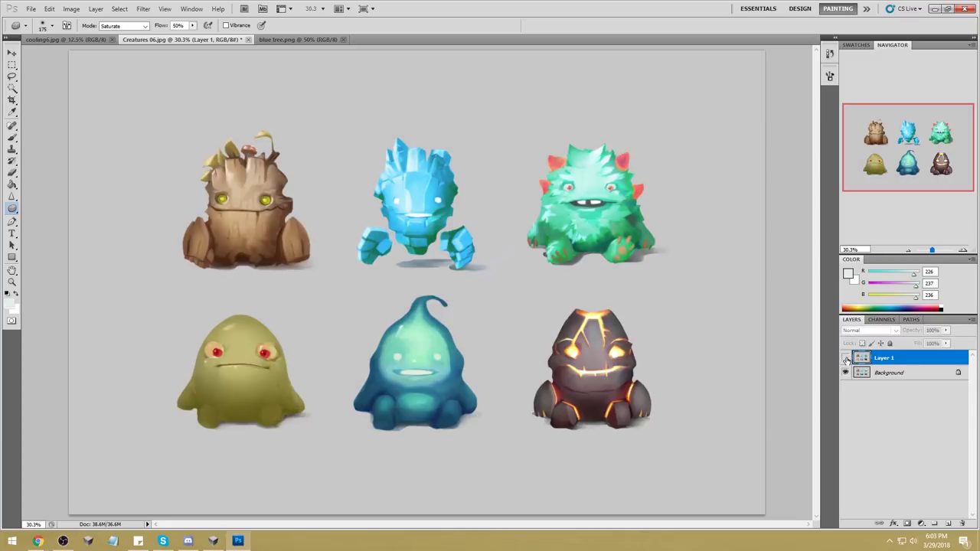
pyautogui.click(845, 358)
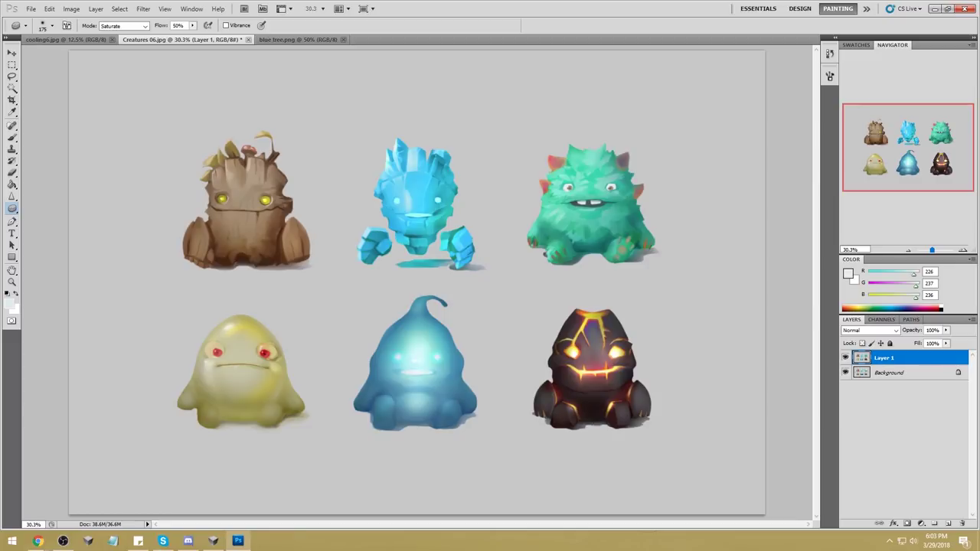
pyautogui.click(844, 359)
pyautogui.click(845, 359)
# Step: Flatten Layer 1 into the background, then save and close the Creatures document
pyautogui.rightClick(937, 360)
pyautogui.click(903, 360)
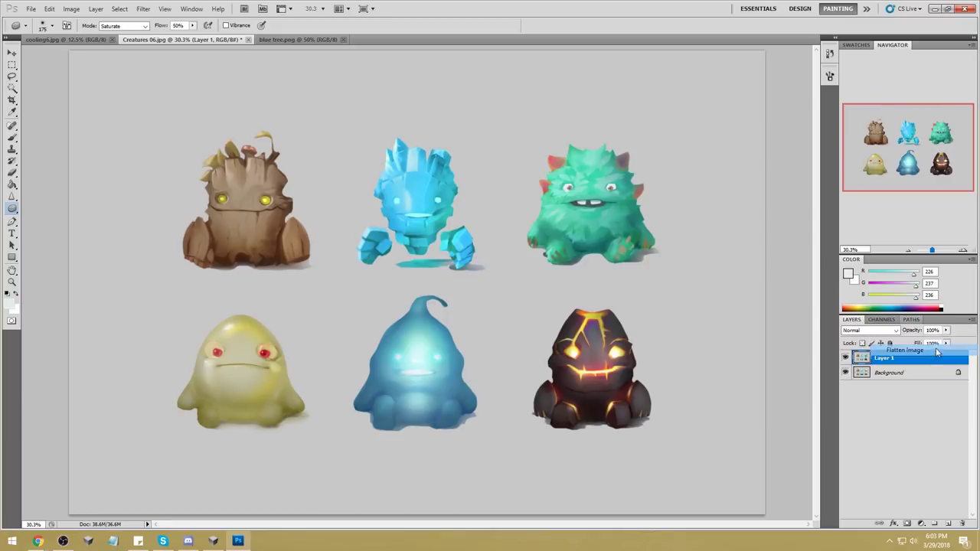
pyautogui.click(226, 41)
pyautogui.click(450, 201)
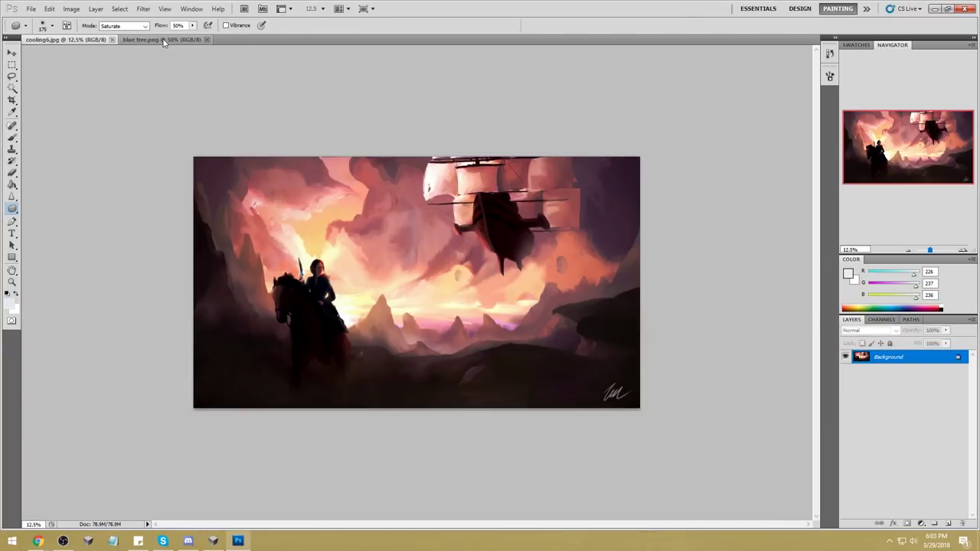
# Step: Return to blue tree.png with the Brush tool and bring up its presets
pyautogui.click(163, 41)
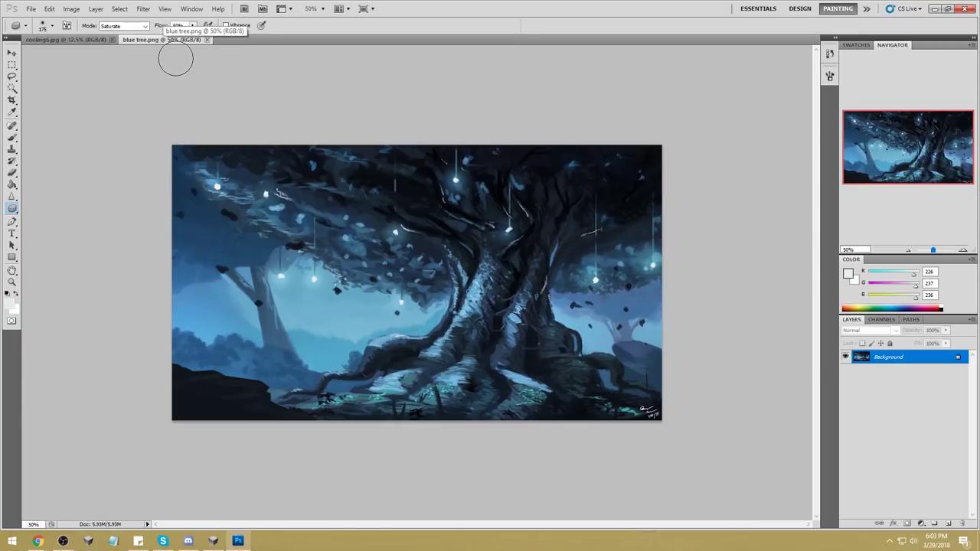
pyautogui.click(81, 41)
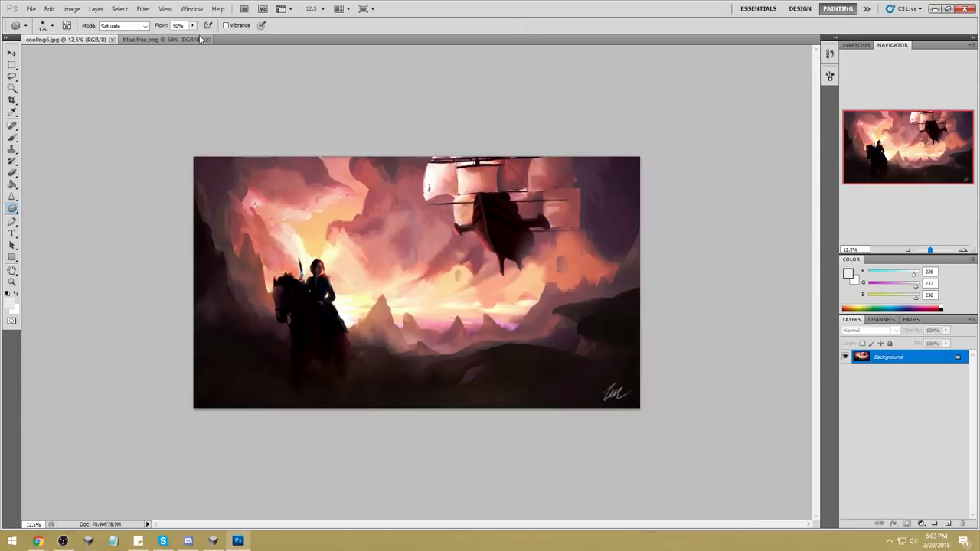
pyautogui.click(179, 42)
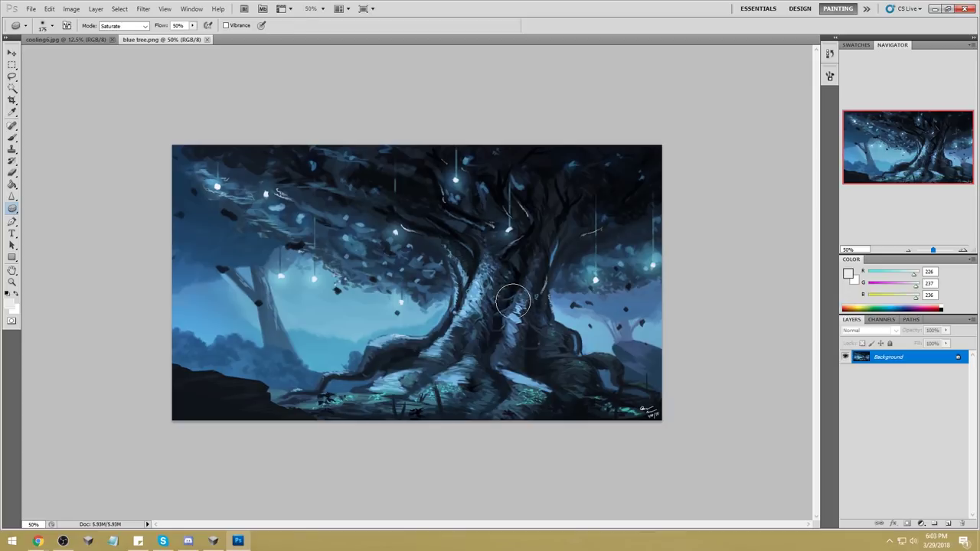
pyautogui.press('b')
pyautogui.rightClick(480, 251)
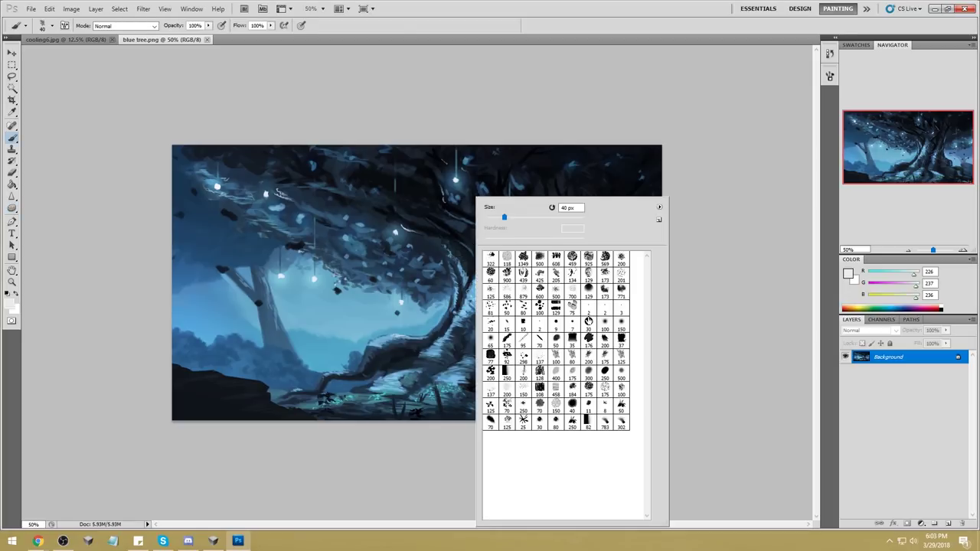
# Step: Set up an enlarged 100 px brush with a dark colour in Darken mode
pyautogui.doubleClick(613, 322)
pyautogui.keyDown('alt'); pyautogui.click(510, 253); pyautogui.keyUp('alt')
pyautogui.press(']')
pyautogui.press(']')
pyautogui.press(']')
pyautogui.press(']')
pyautogui.press(']')
pyautogui.press(']')
pyautogui.press(']')
pyautogui.press(']')
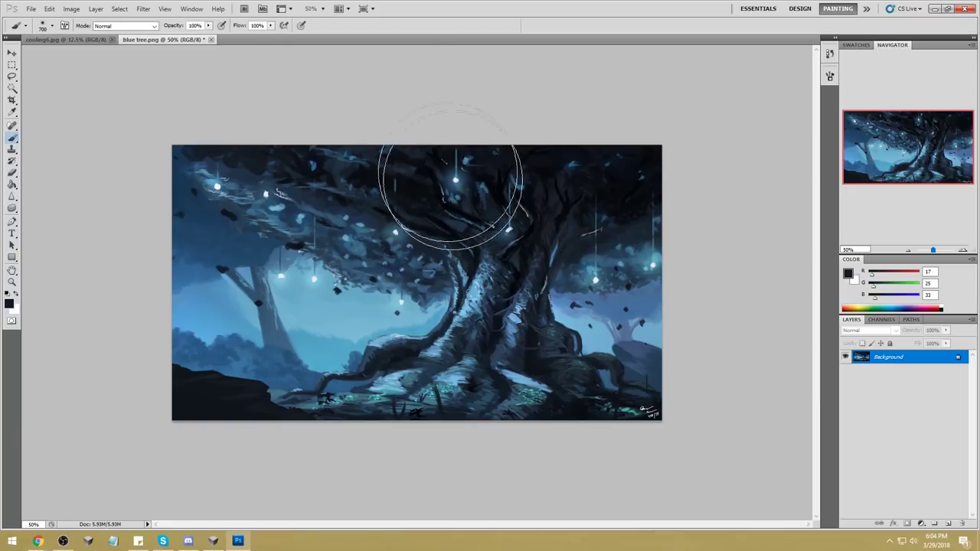
pyautogui.click(125, 25)
pyautogui.click(122, 77)
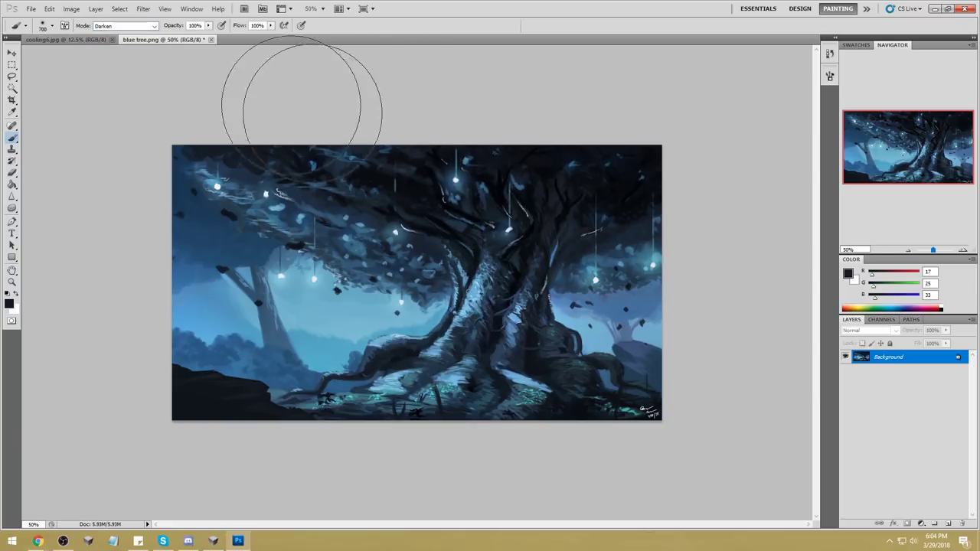
# Step: Paint dark navy strokes over the trunk and canopy, then select the whole canvas
pyautogui.keyDown('alt'); pyautogui.click(505, 247); pyautogui.keyUp('alt')
pyautogui.moveTo(480, 223)
pyautogui.mouseDown()
pyautogui.moveTo(477, 323)
pyautogui.moveTo(494, 278)
pyautogui.moveTo(486, 269)
pyautogui.moveTo(465, 300)
pyautogui.mouseUp()
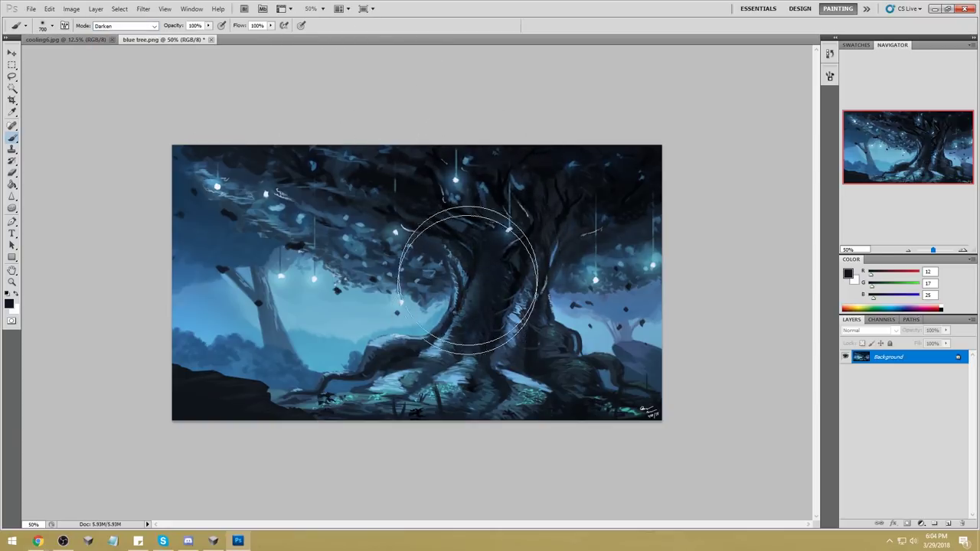
pyautogui.keyDown('alt'); pyautogui.click(509, 285); pyautogui.keyUp('alt')
pyautogui.moveTo(488, 254)
pyautogui.mouseDown()
pyautogui.moveTo(472, 298)
pyautogui.moveTo(462, 244)
pyautogui.moveTo(463, 259)
pyautogui.moveTo(517, 272)
pyautogui.moveTo(510, 347)
pyautogui.moveTo(536, 239)
pyautogui.moveTo(552, 232)
pyautogui.moveTo(441, 340)
pyautogui.moveTo(379, 356)
pyautogui.moveTo(474, 367)
pyautogui.moveTo(431, 384)
pyautogui.moveTo(376, 382)
pyautogui.moveTo(521, 378)
pyautogui.moveTo(656, 413)
pyautogui.moveTo(428, 416)
pyautogui.moveTo(385, 390)
pyautogui.moveTo(189, 414)
pyautogui.moveTo(298, 431)
pyautogui.moveTo(555, 402)
pyautogui.moveTo(583, 386)
pyautogui.moveTo(603, 418)
pyautogui.moveTo(499, 410)
pyautogui.moveTo(307, 441)
pyautogui.moveTo(261, 427)
pyautogui.moveTo(512, 344)
pyautogui.moveTo(556, 342)
pyautogui.moveTo(409, 351)
pyautogui.moveTo(693, 229)
pyautogui.moveTo(442, 213)
pyautogui.moveTo(452, 286)
pyautogui.moveTo(341, 249)
pyautogui.moveTo(259, 198)
pyautogui.moveTo(235, 161)
pyautogui.moveTo(585, 190)
pyautogui.mouseUp()
pyautogui.hotkey('ctrl', 'a')
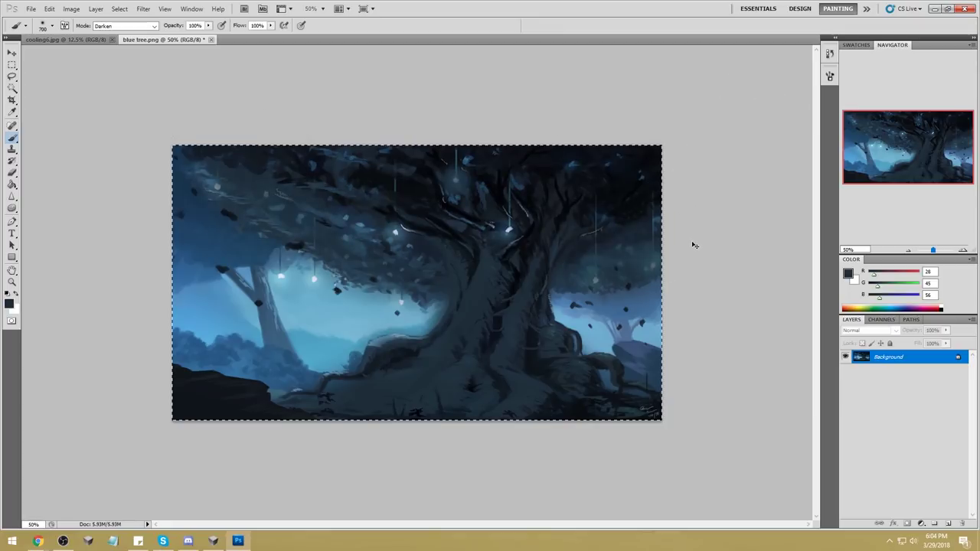
# Step: Revert to the original snapshot and paste the darkened version as Layer 1
pyautogui.click(831, 55)
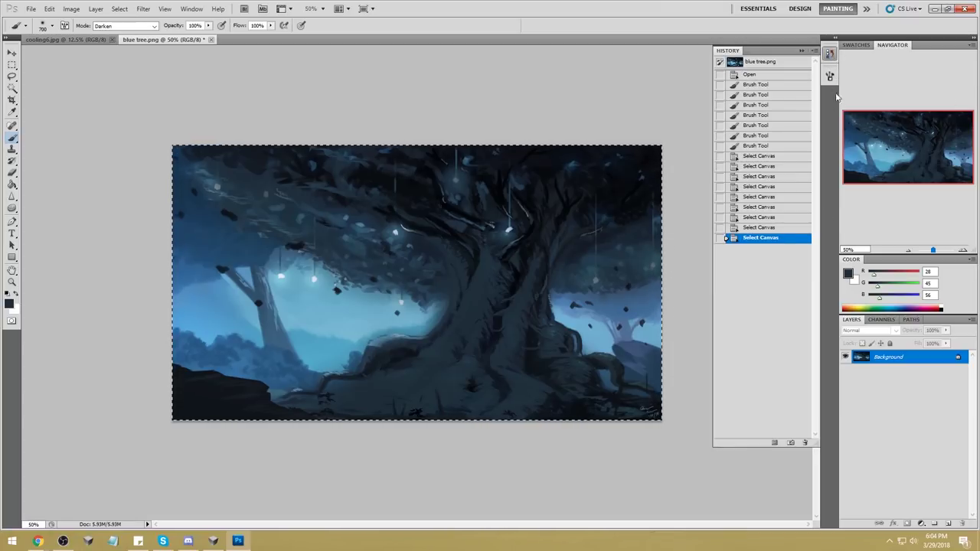
pyautogui.click(794, 65)
pyautogui.hotkey('ctrl', 'v')
# Step: Erase Layer 1 along the trunk's left and right edges with a 90 px eraser
pyautogui.press('e')
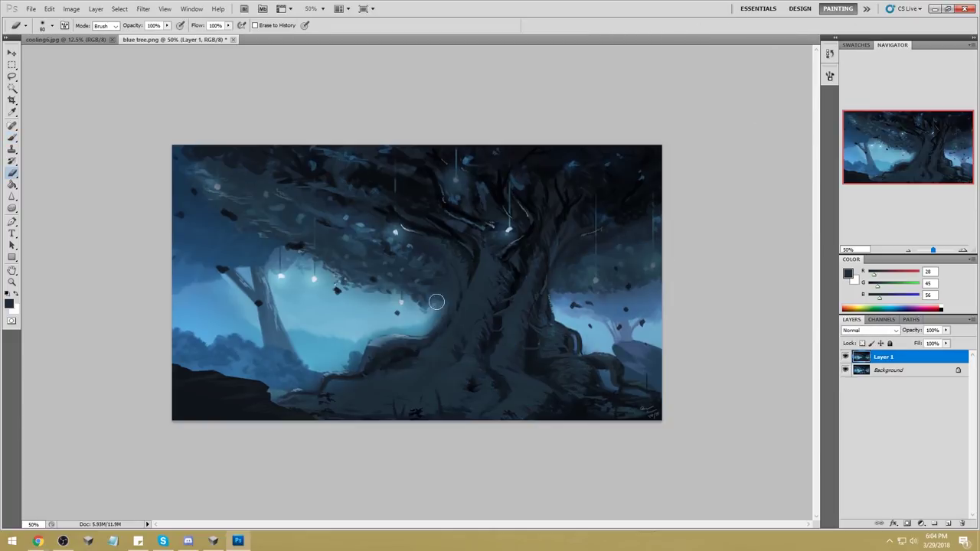
pyautogui.rightClick(437, 302)
pyautogui.click(509, 360)
pyautogui.click(727, 256)
pyautogui.moveTo(432, 293); pyautogui.dragTo(421, 310)
pyautogui.moveTo(552, 300)
pyautogui.mouseDown()
pyautogui.moveTo(565, 314)
pyautogui.moveTo(609, 305)
pyautogui.mouseUp()
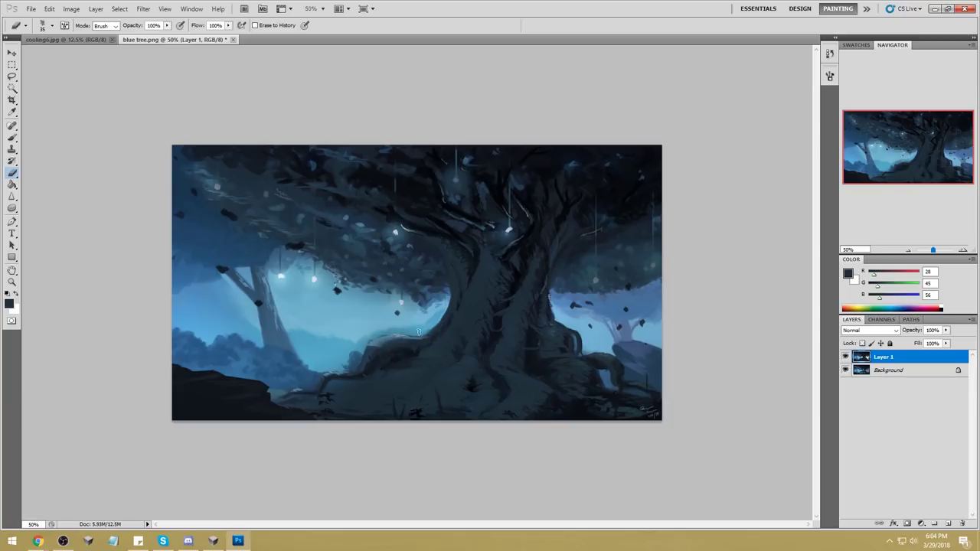
pyautogui.press(']')
pyautogui.press(']')
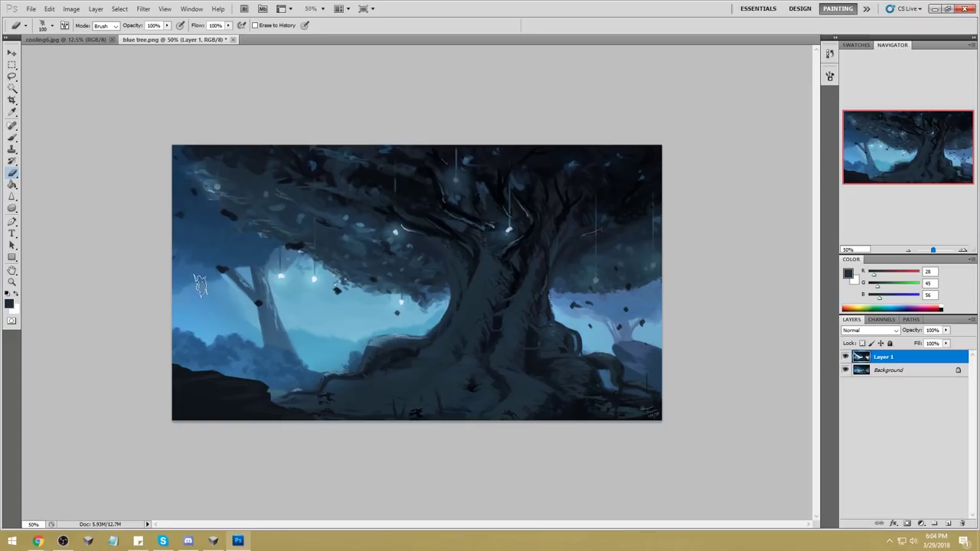
pyautogui.press('[')
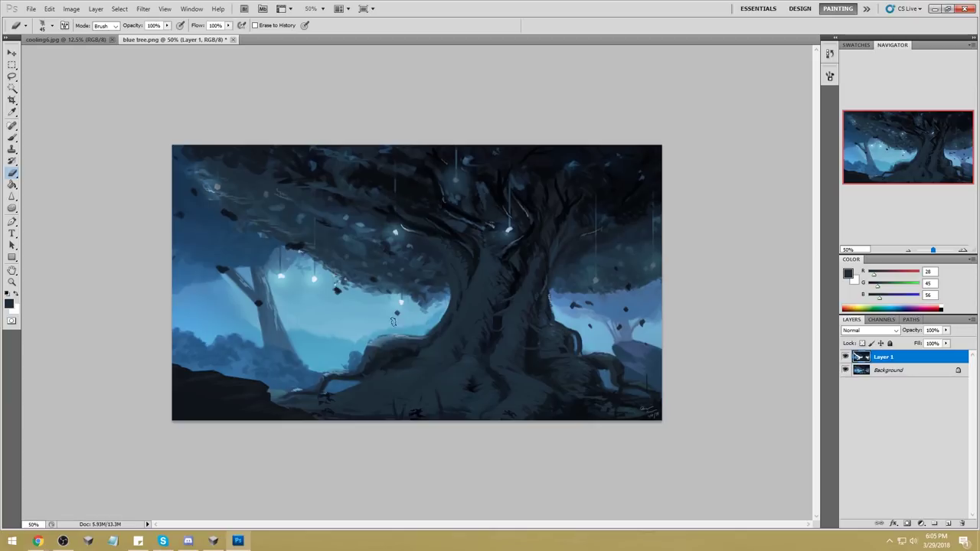
# Step: Make Background active, sample a dark blue, and select both layers for a Paint Bucket fill
pyautogui.click(904, 372)
pyautogui.press('v')
pyautogui.press('b')
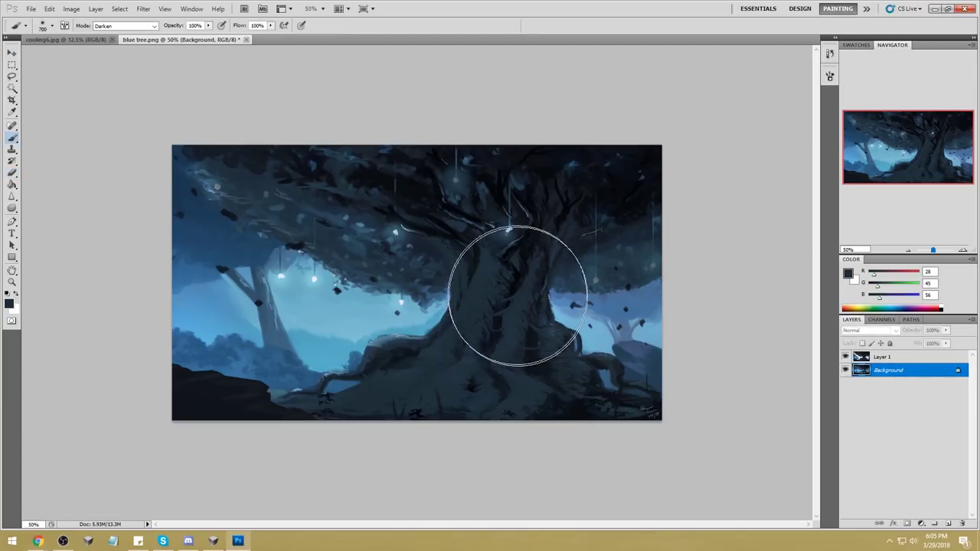
pyautogui.keyDown('alt'); pyautogui.click(240, 243); pyautogui.keyUp('alt')
pyautogui.press('g')
pyautogui.keyDown('shift'); pyautogui.click(896, 358); pyautogui.keyUp('shift')
# Step: Merge the layers and add a dark blue fill layer set to Darken at 58% fill
pyautogui.rightClick(897, 369)
pyautogui.click(888, 366)
pyautogui.click(948, 525)
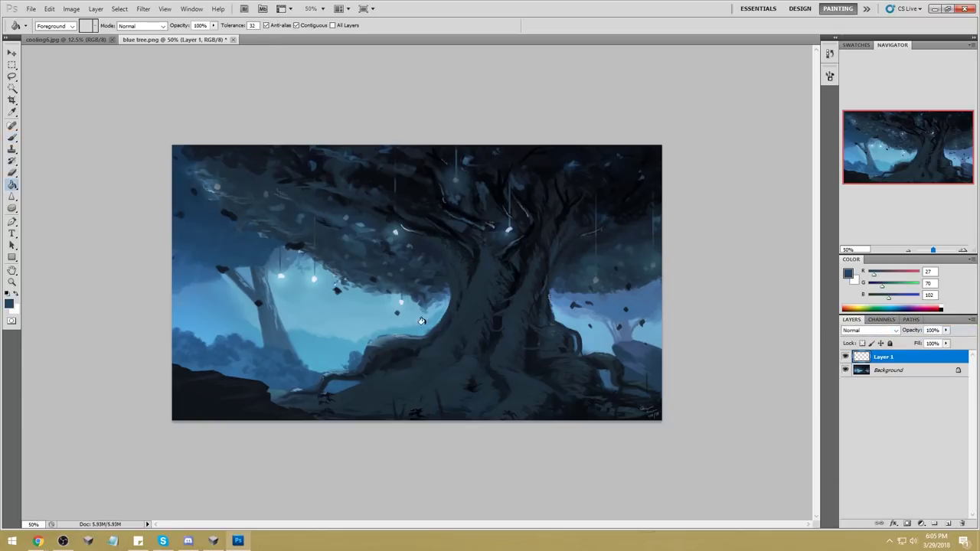
pyautogui.click(494, 291)
pyautogui.click(882, 331)
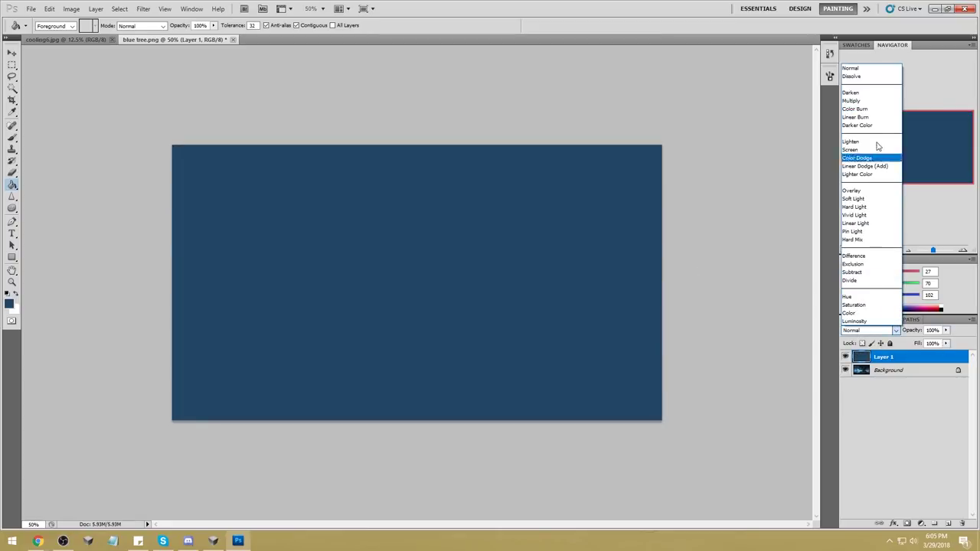
pyautogui.click(853, 95)
pyautogui.click(947, 344)
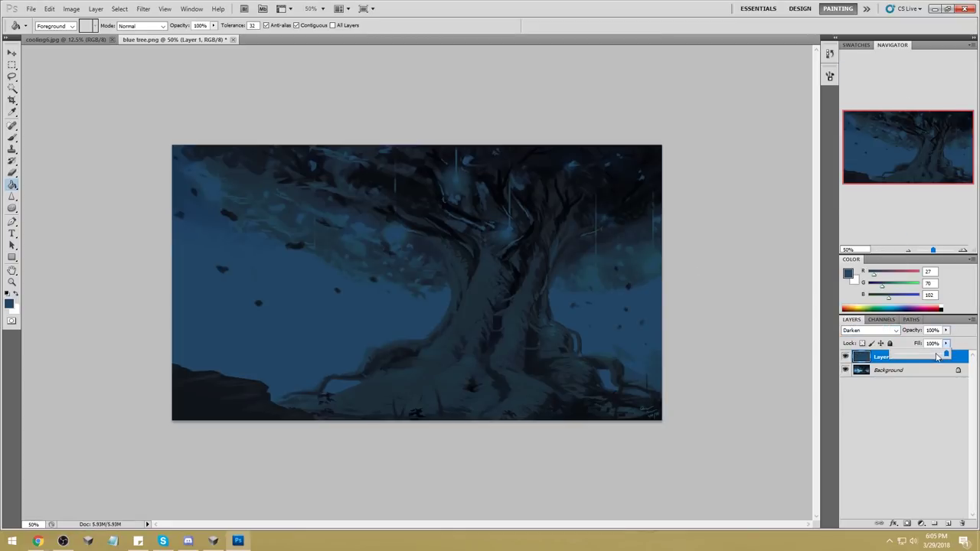
pyautogui.moveTo(934, 355); pyautogui.dragTo(925, 358)
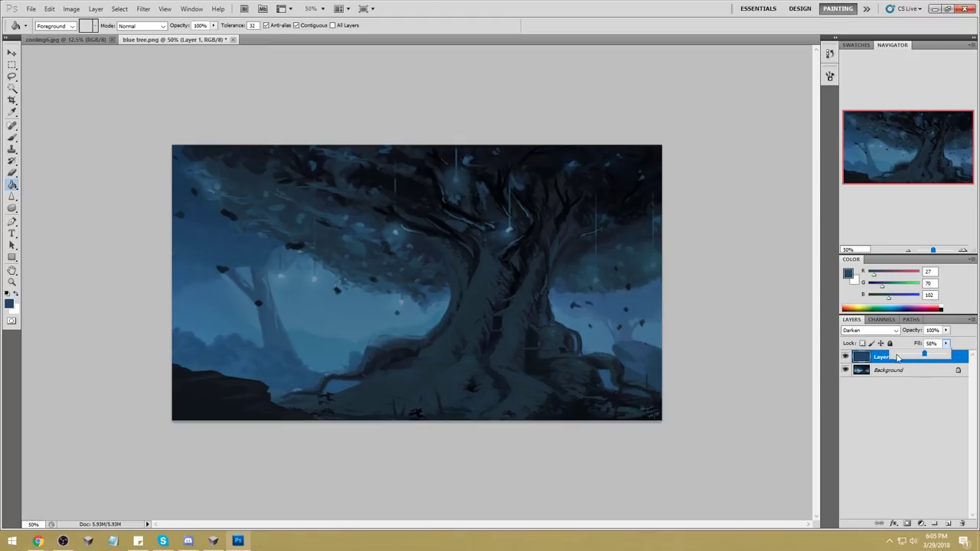
# Step: Merge the blue layer down, copy it, revert in History and paste it in place
pyautogui.rightClick(884, 363)
pyautogui.click(892, 500)
pyautogui.hotkey('ctrl', 'a')
pyautogui.hotkey('ctrl', 'a')
pyautogui.click(829, 53)
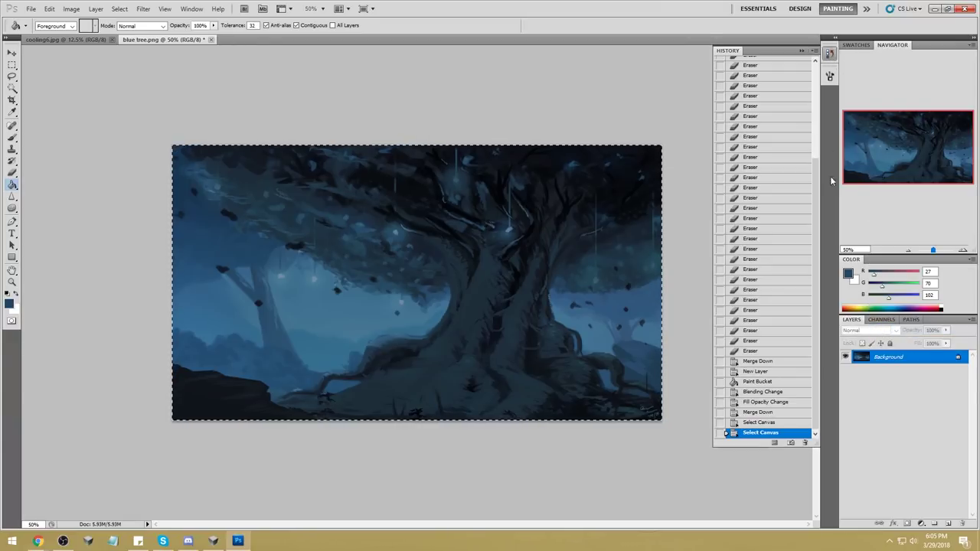
pyautogui.scroll(10, 766, 245)
pyautogui.click(776, 61)
pyautogui.hotkey('ctrl', 'shift', 'v')
# Step: Erase with a 100 px eraser to reveal a glowing tree light, then enlarge it to 250
pyautogui.press('e')
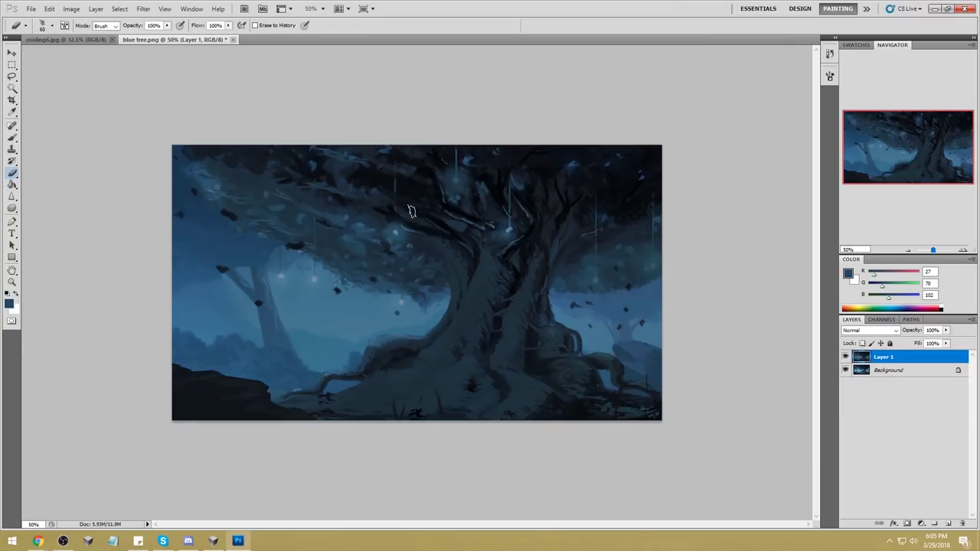
pyautogui.rightClick(410, 212)
pyautogui.moveTo(451, 217); pyautogui.dragTo(460, 216)
pyautogui.click(697, 261)
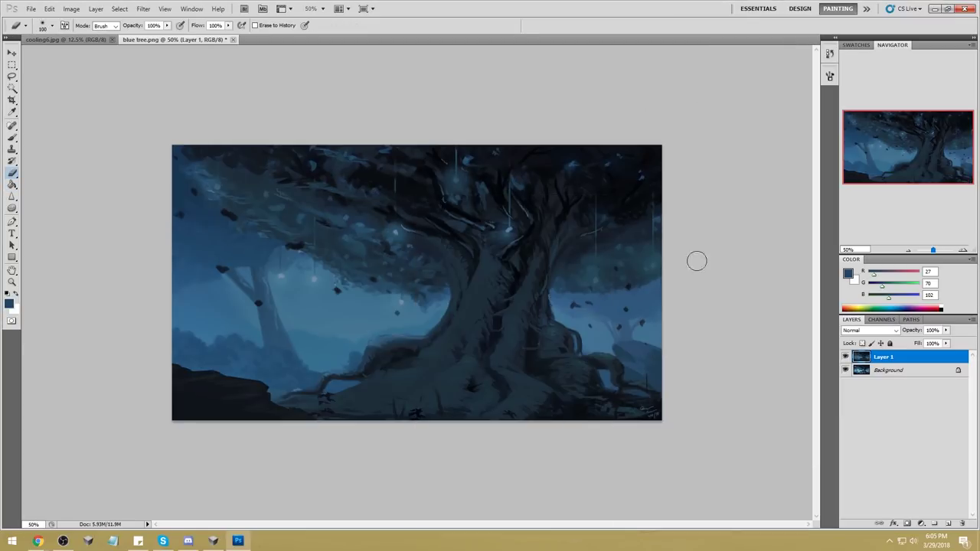
pyautogui.click(395, 232)
pyautogui.press(']')
pyautogui.press(']')
pyautogui.press(']')
# Step: Erase through to reveal the lights on the trunk with a 200–250 px eraser
pyautogui.click(280, 276)
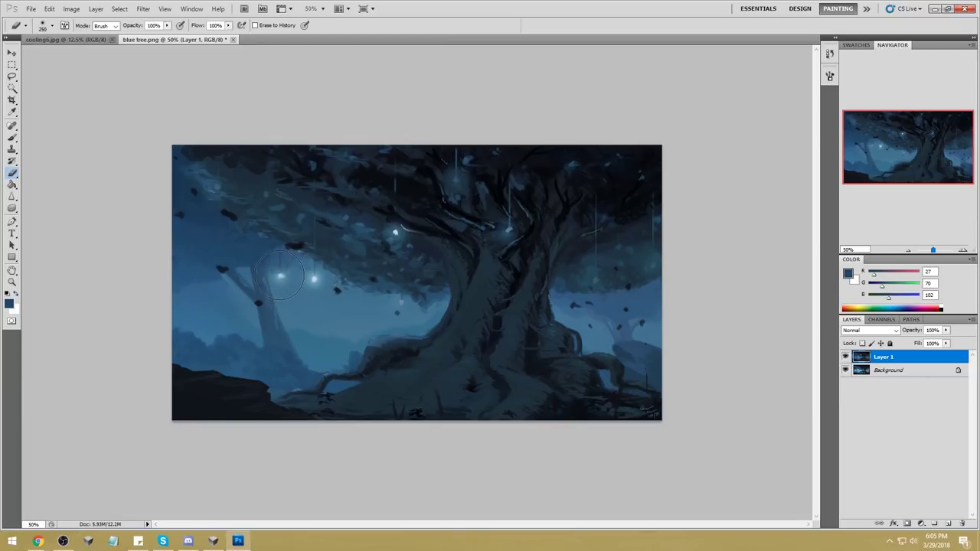
pyautogui.press('[')
pyautogui.click(399, 301)
pyautogui.click(508, 228)
pyautogui.press(']')
# Step: Reveal the upper, right and top-left foliage lights, then toggle Layer 1 to compare
pyautogui.click(456, 181)
pyautogui.press(']')
pyautogui.click(596, 279)
pyautogui.click(650, 266)
pyautogui.press('[')
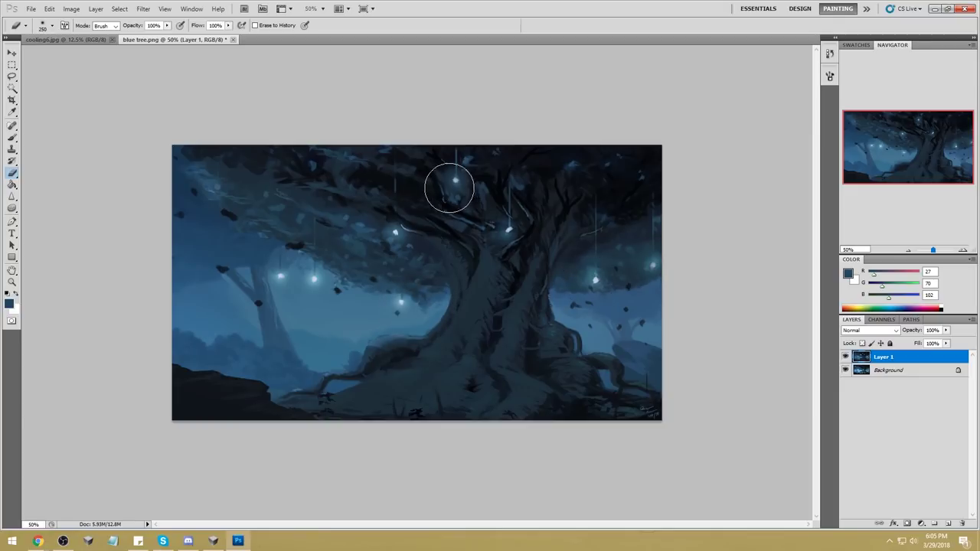
pyautogui.click(218, 186)
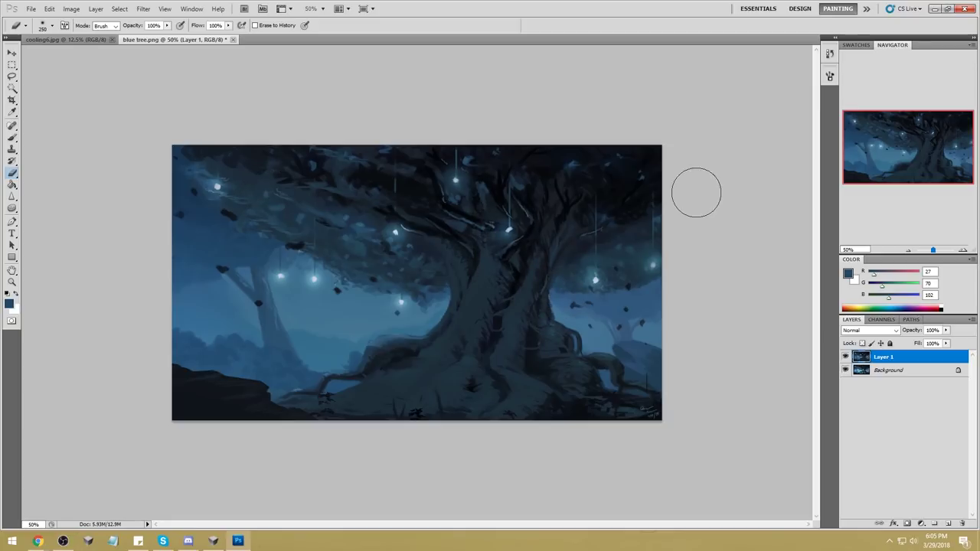
pyautogui.click(845, 358)
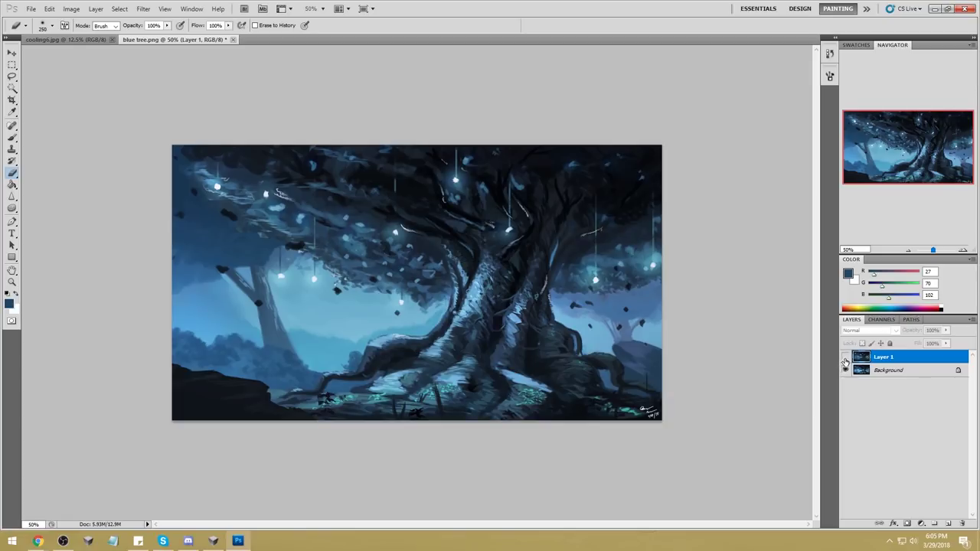
pyautogui.click(846, 358)
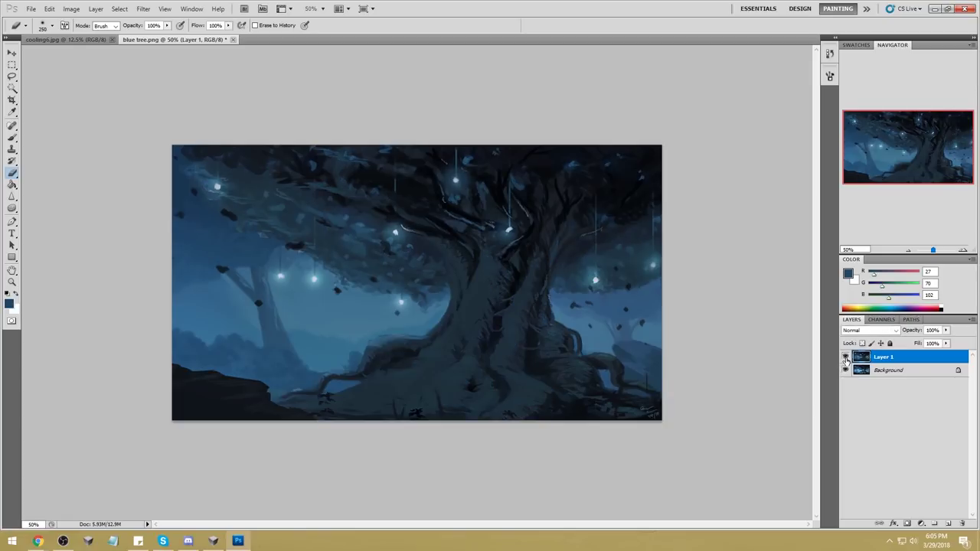
# Step: Lighten the area left of the trunk with a 600–500 px eraser
pyautogui.press(']')
pyautogui.press(']')
pyautogui.press(']')
pyautogui.press(']')
pyautogui.moveTo(444, 315)
pyautogui.mouseDown()
pyautogui.moveTo(358, 373)
pyautogui.moveTo(236, 381)
pyautogui.moveTo(318, 359)
pyautogui.moveTo(407, 377)
pyautogui.moveTo(446, 336)
pyautogui.moveTo(428, 333)
pyautogui.moveTo(454, 315)
pyautogui.moveTo(435, 337)
pyautogui.mouseUp()
pyautogui.press('[')
pyautogui.press('[')
pyautogui.press('[')
pyautogui.press('[')
pyautogui.press('[')
pyautogui.press('[')
pyautogui.press('[')
pyautogui.moveTo(396, 344)
pyautogui.mouseDown()
pyautogui.moveTo(432, 328)
pyautogui.moveTo(437, 304)
pyautogui.moveTo(420, 337)
pyautogui.mouseUp()
pyautogui.press('[')
# Step: Duplicate Layer 1, erase along the trunk edge on the copy, and hide Layer 1
pyautogui.rightClick(914, 363)
pyautogui.click(896, 156)
pyautogui.press('Return')
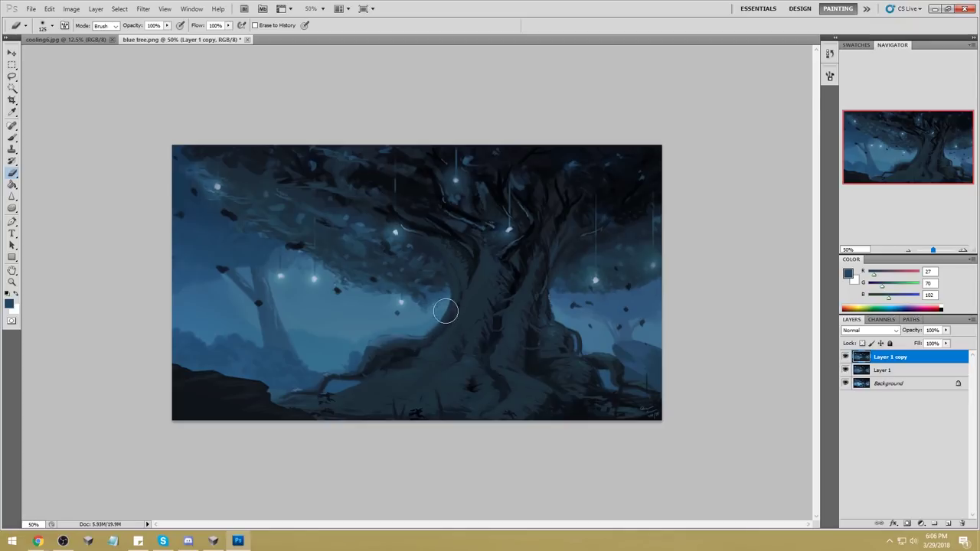
pyautogui.moveTo(446, 311); pyautogui.dragTo(438, 323)
pyautogui.click(845, 369)
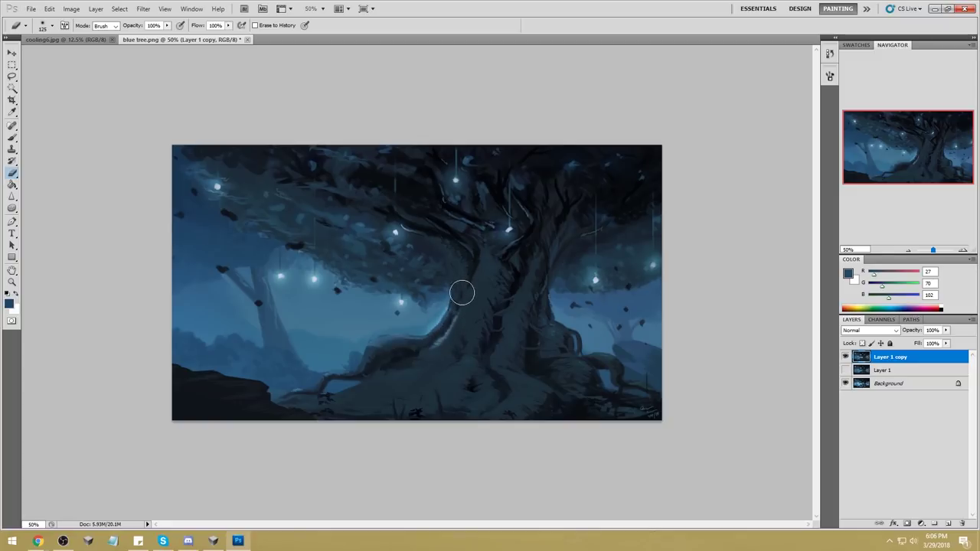
# Step: At 49% opacity, paint lighter edges along the trunk and root with vertical texture strokes
pyautogui.press('4')
pyautogui.press('9')
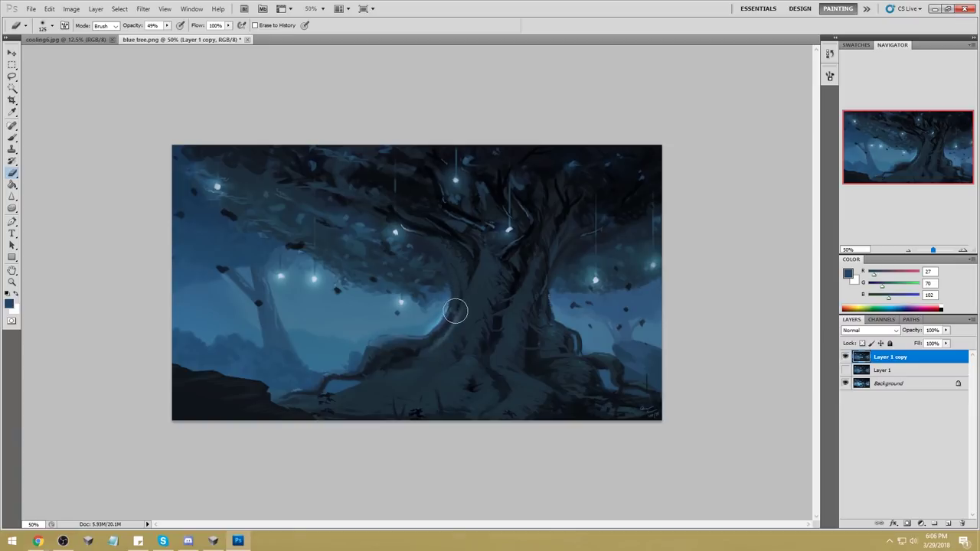
pyautogui.moveTo(450, 305); pyautogui.dragTo(318, 380)
pyautogui.moveTo(411, 369)
pyautogui.mouseDown()
pyautogui.moveTo(385, 368)
pyautogui.moveTo(275, 406)
pyautogui.mouseUp()
pyautogui.moveTo(497, 342)
pyautogui.mouseDown()
pyautogui.moveTo(465, 332)
pyautogui.moveTo(465, 350)
pyautogui.moveTo(472, 319)
pyautogui.moveTo(458, 362)
pyautogui.mouseUp()
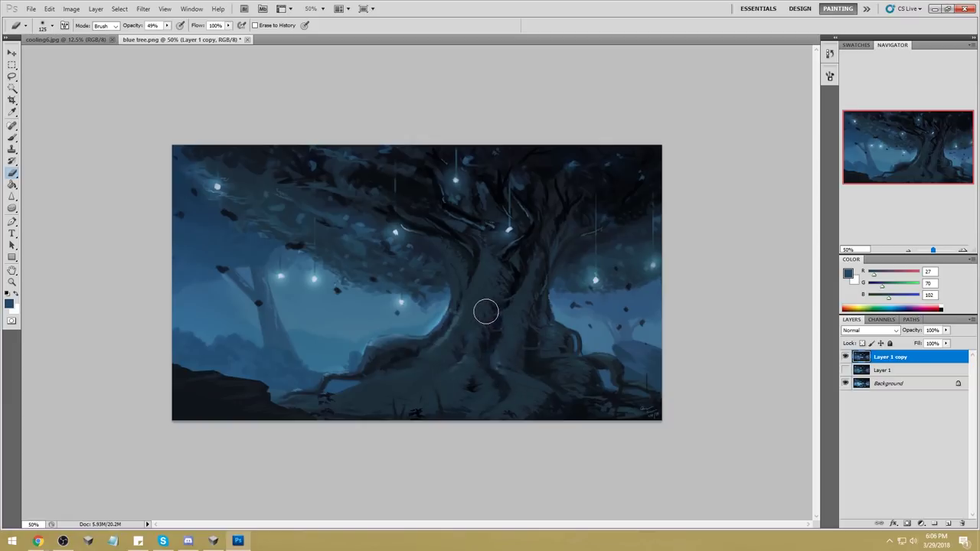
# Step: Pick a new brush preset and compare the trunk with Layer 1 shown and hidden
pyautogui.press('w')
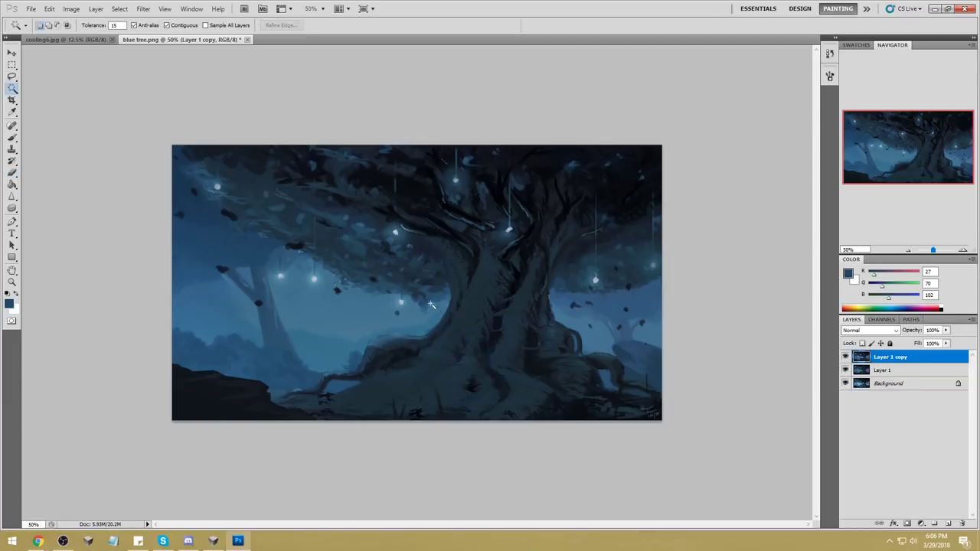
pyautogui.press('b')
pyautogui.rightClick(452, 244)
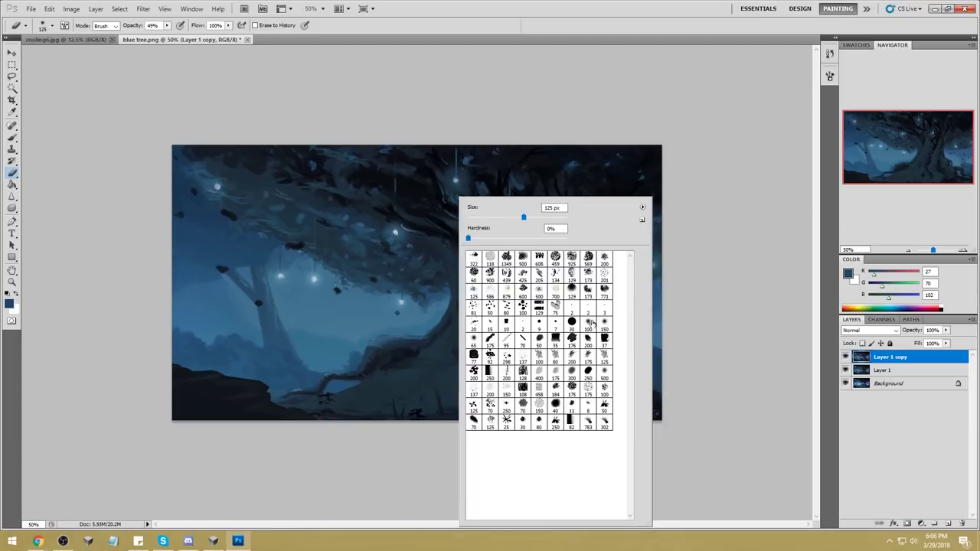
pyautogui.doubleClick(561, 354)
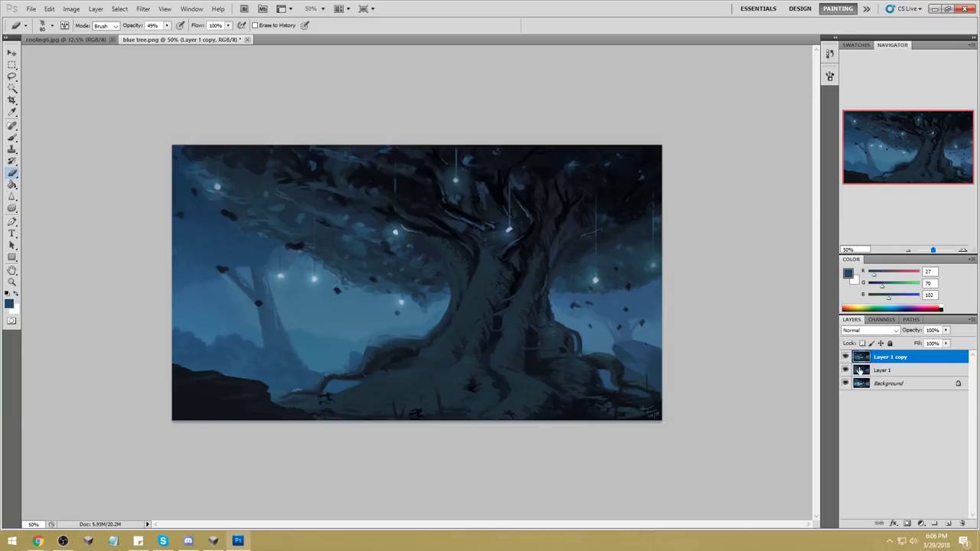
pyautogui.click(846, 370)
pyautogui.click(845, 371)
pyautogui.click(845, 371)
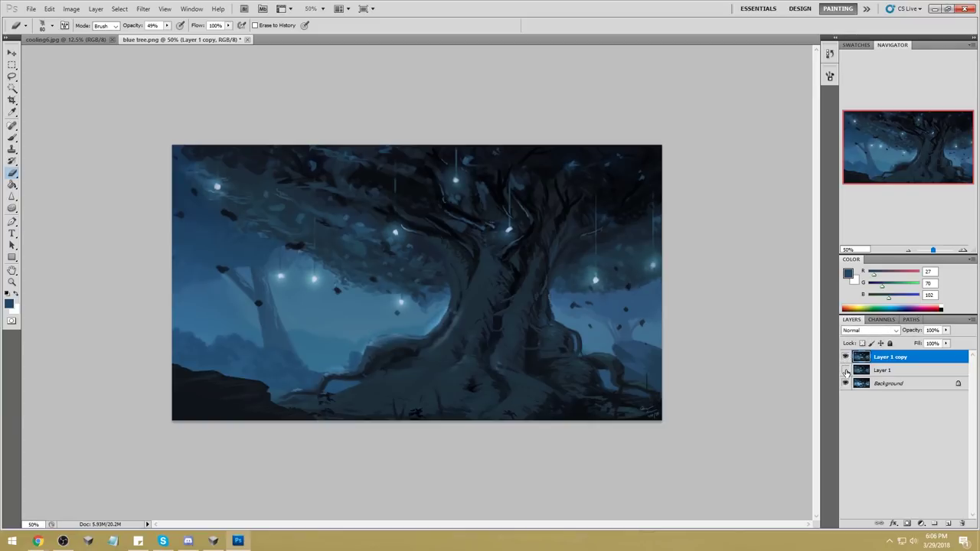
pyautogui.click(845, 370)
pyautogui.click(845, 371)
pyautogui.click(845, 357)
pyautogui.click(846, 357)
pyautogui.click(845, 371)
# Step: Move Layer 1 above Layer 1 copy, show it, and merge it down
pyautogui.moveTo(890, 372); pyautogui.dragTo(873, 354)
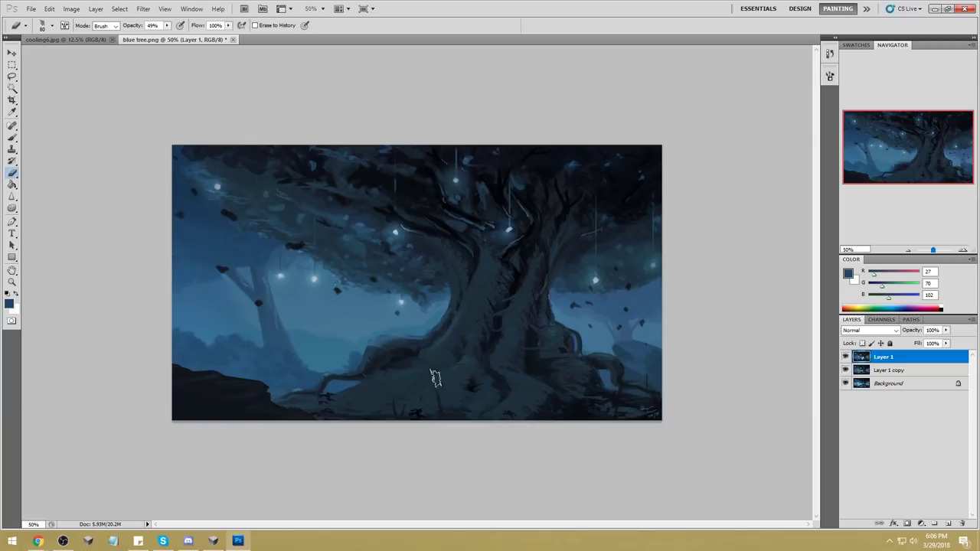
pyautogui.click(846, 357)
pyautogui.rightClick(865, 356)
pyautogui.click(889, 342)
# Step: Compare the darkened layer against the original, then Magic Wand the left sky
pyautogui.click(846, 357)
pyautogui.click(846, 357)
pyautogui.click(845, 358)
pyautogui.click(846, 358)
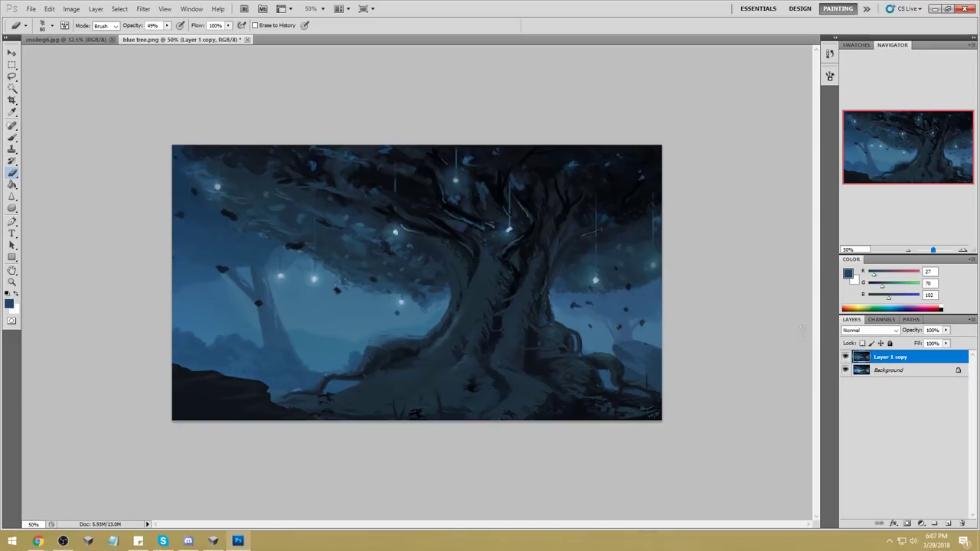
pyautogui.click(13, 90)
pyautogui.click(242, 297)
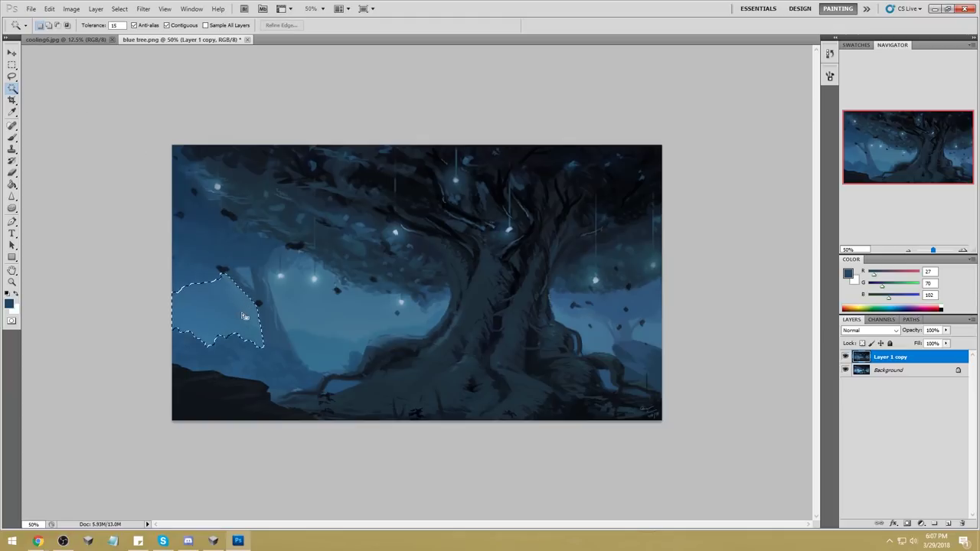
# Step: Extend the sky selection to the area under the tree, then deselect
pyautogui.keyDown('shift'); pyautogui.click(306, 306); pyautogui.keyUp('shift')
pyautogui.keyDown('shift'); pyautogui.click(341, 285); pyautogui.keyUp('shift')
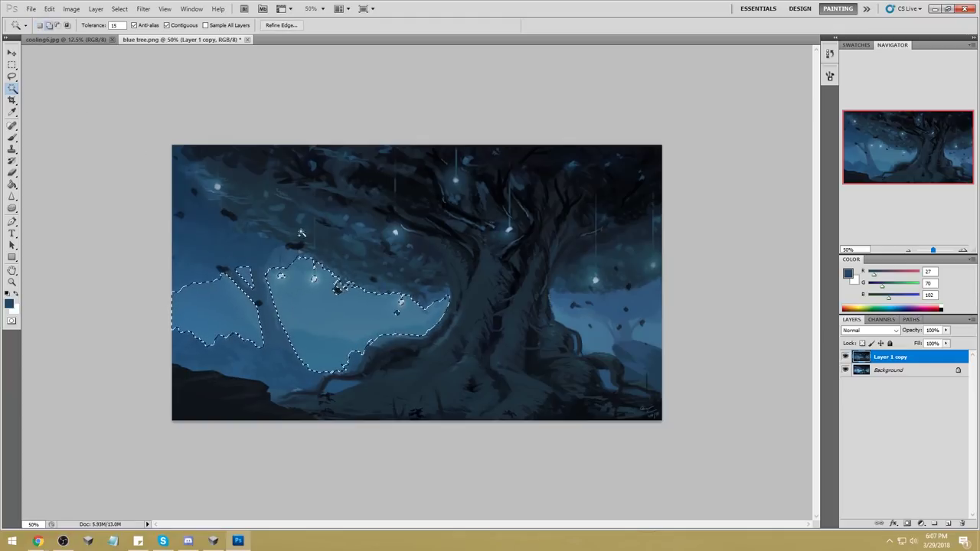
pyautogui.hotkey('ctrl', 'd')
pyautogui.press('b')
# Step: Sample the pale glow colour, set a large Normal-mode brush, and test-paint the sky then undo
pyautogui.keyDown('alt'); pyautogui.click(395, 230); pyautogui.keyUp('alt')
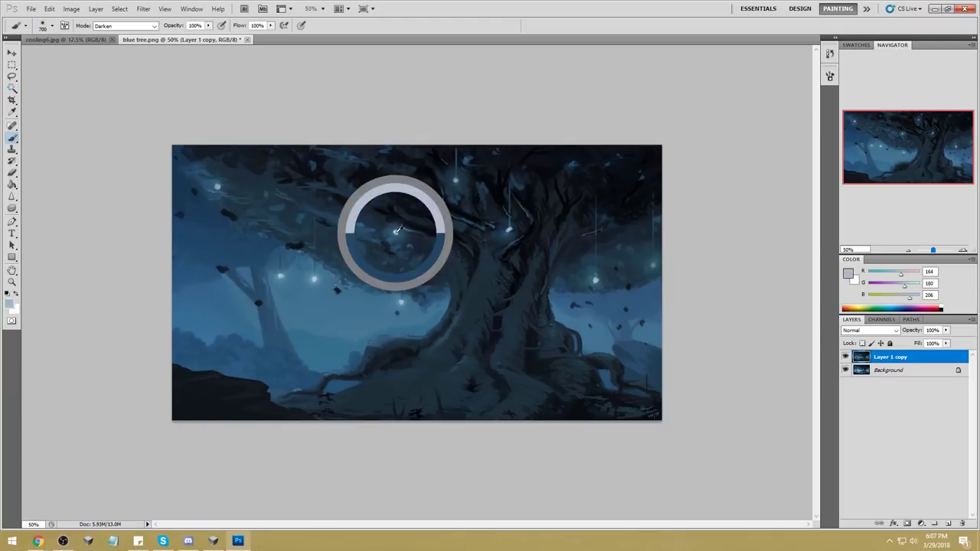
pyautogui.press(']')
pyautogui.press(']')
pyautogui.press(']')
pyautogui.press(']')
pyautogui.press(']')
pyautogui.press(']')
pyautogui.press(']')
pyautogui.press(']')
pyautogui.press(']')
pyautogui.press(']')
pyautogui.press(']')
pyautogui.press(']')
pyautogui.press(']')
pyautogui.press(']')
pyautogui.press(']')
pyautogui.press(']')
pyautogui.press(']')
pyautogui.press(']')
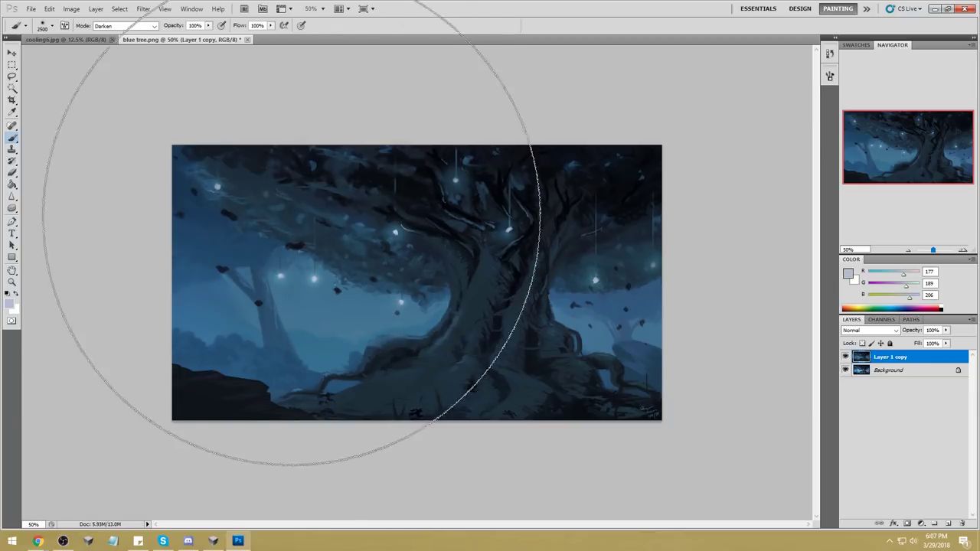
pyautogui.click(123, 25)
pyautogui.click(115, 34)
pyautogui.press('[')
pyautogui.press('[')
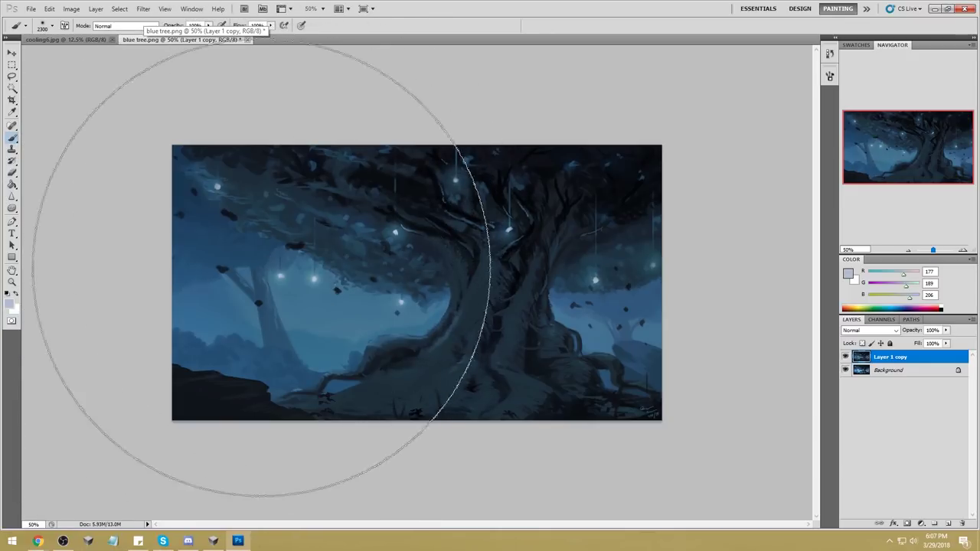
pyautogui.moveTo(276, 261); pyautogui.dragTo(230, 299)
pyautogui.hotkey('ctrl', 'z')
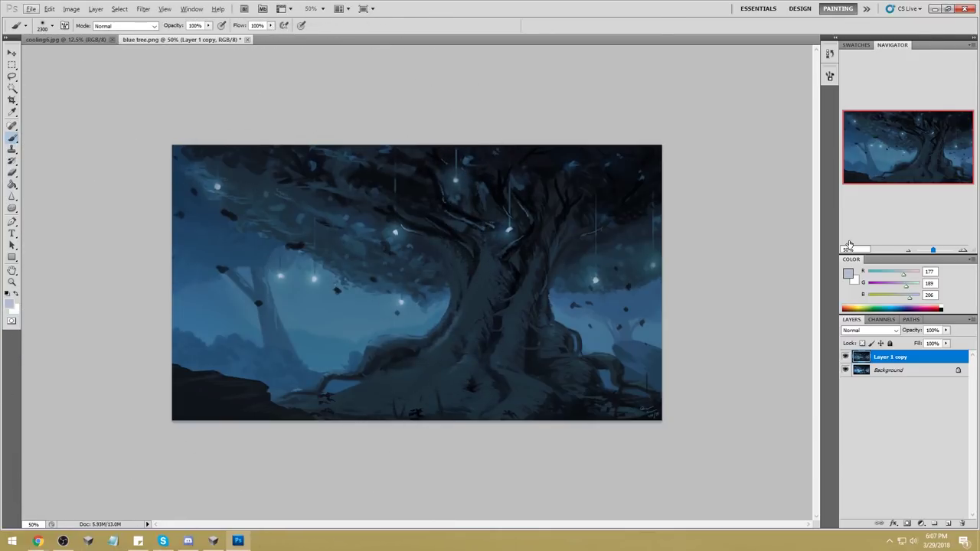
# Step: Set the foreground colour to light blue #7cbace and brush opacity to 29%
pyautogui.click(849, 278)
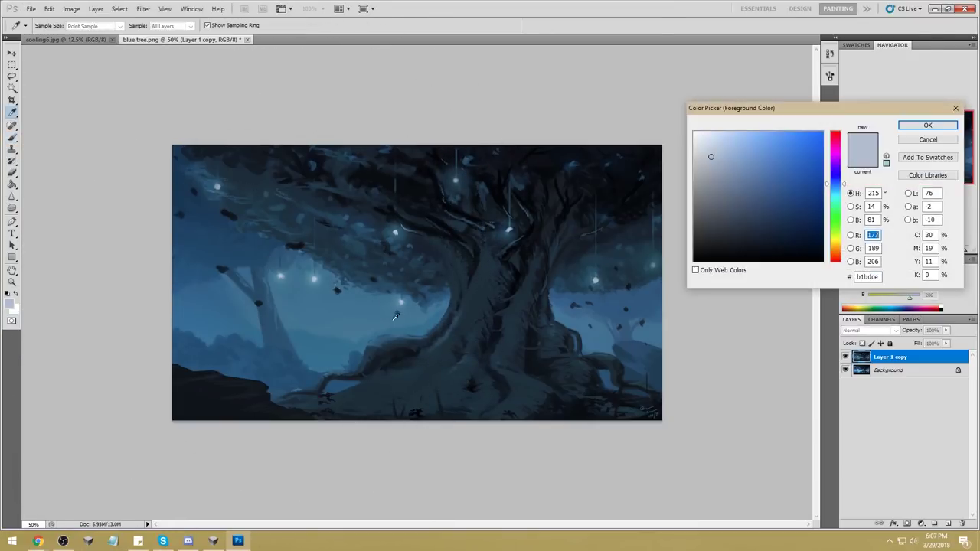
pyautogui.click(755, 160)
pyautogui.click(844, 192)
pyautogui.moveTo(755, 159); pyautogui.dragTo(745, 156)
pyautogui.press('Return')
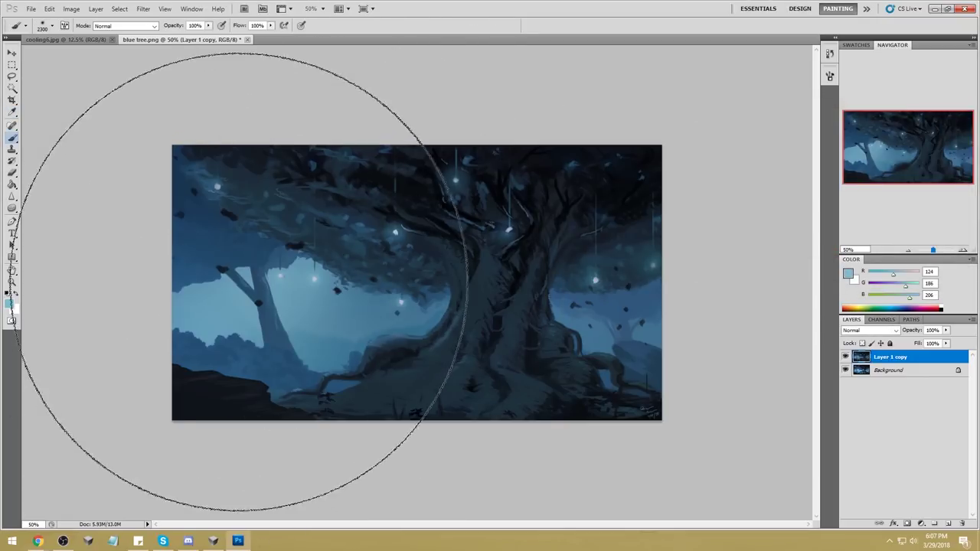
pyautogui.moveTo(191, 25); pyautogui.dragTo(191, 26)
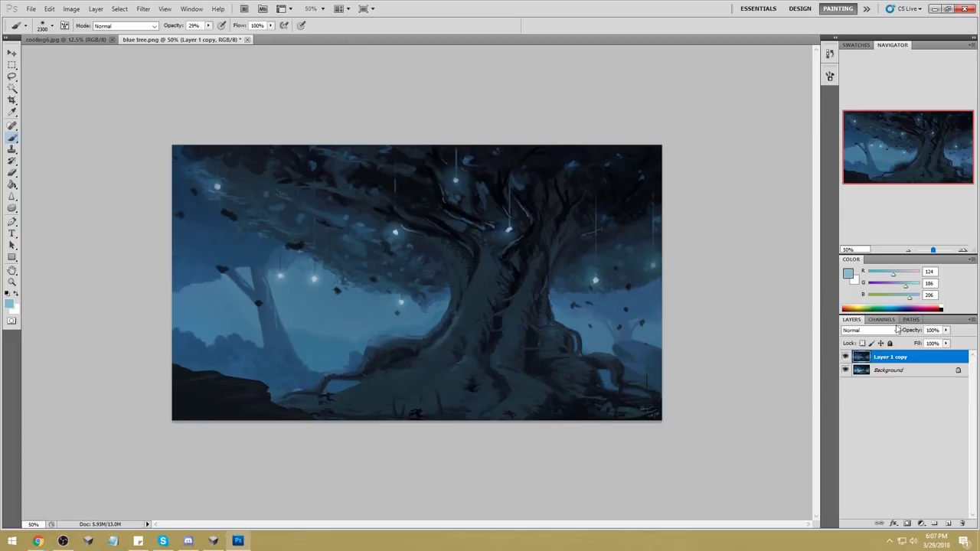
# Step: Compare the darkened layer once more, then flatten the image into one Background layer
pyautogui.click(845, 358)
pyautogui.click(845, 358)
pyautogui.rightClick(907, 358)
pyautogui.click(896, 409)
# Step: Dodge the glowing lights near and left of the trunk at 94% Highlights exposure
pyautogui.click(11, 209)
pyautogui.moveTo(14, 212); pyautogui.dragTo(42, 210)
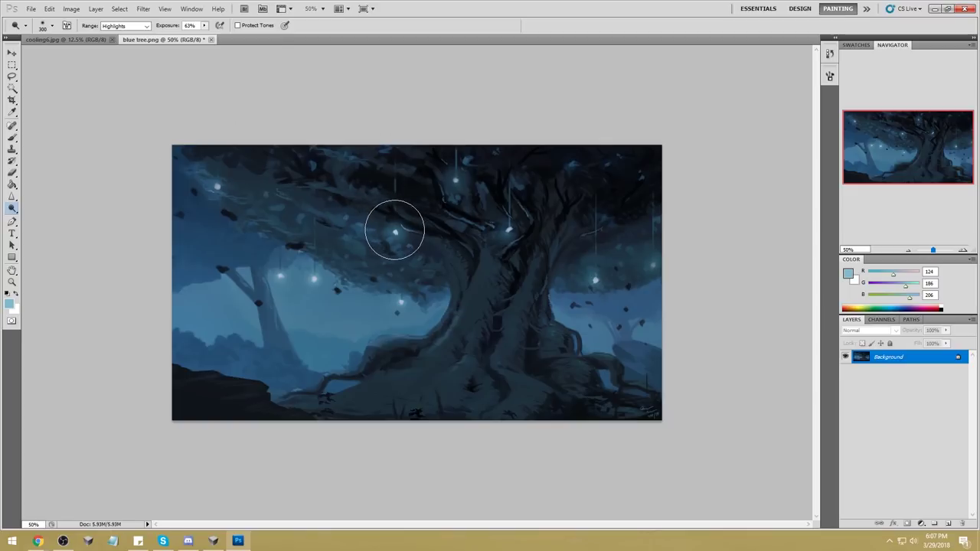
pyautogui.moveTo(204, 25); pyautogui.dragTo(229, 38)
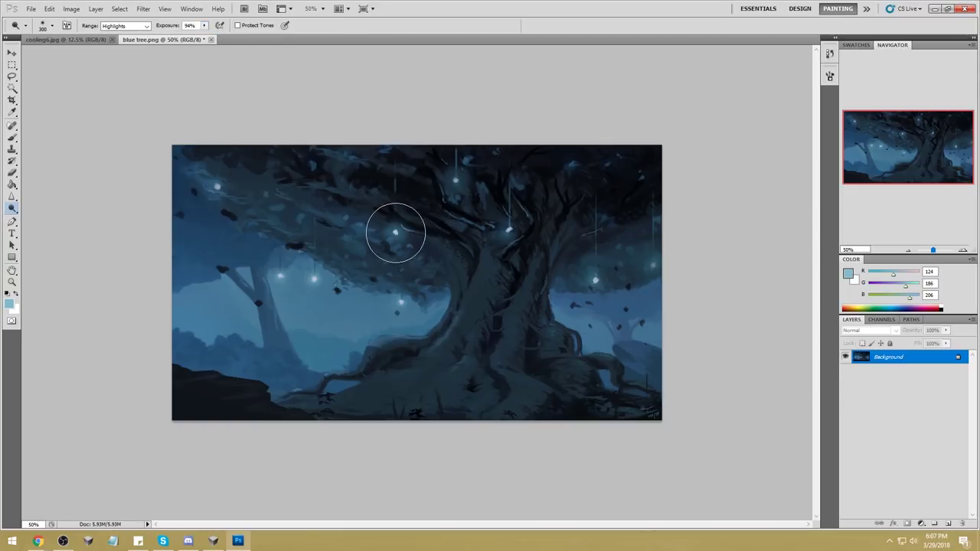
pyautogui.press('m')
pyautogui.rightClick(468, 228)
pyautogui.press('Escape')
pyautogui.press('b')
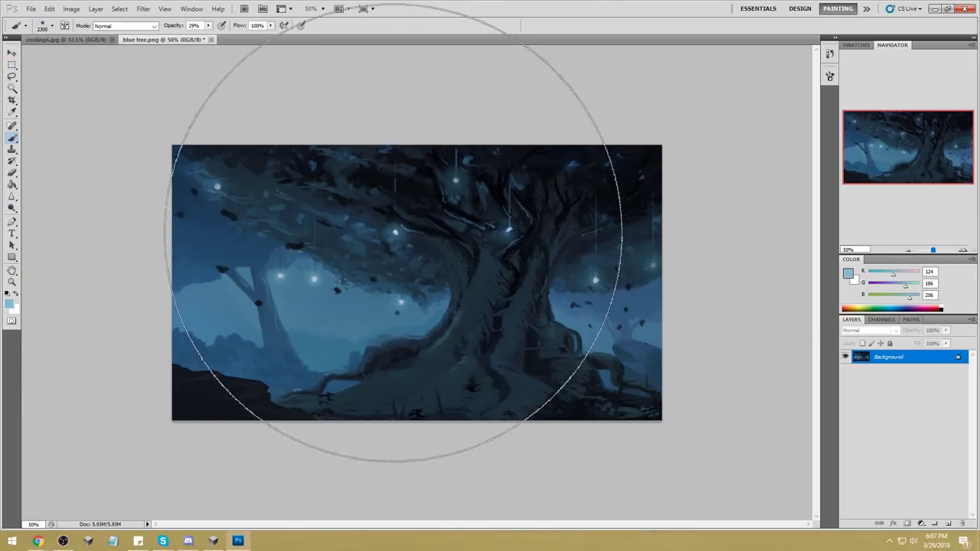
pyautogui.click(12, 206)
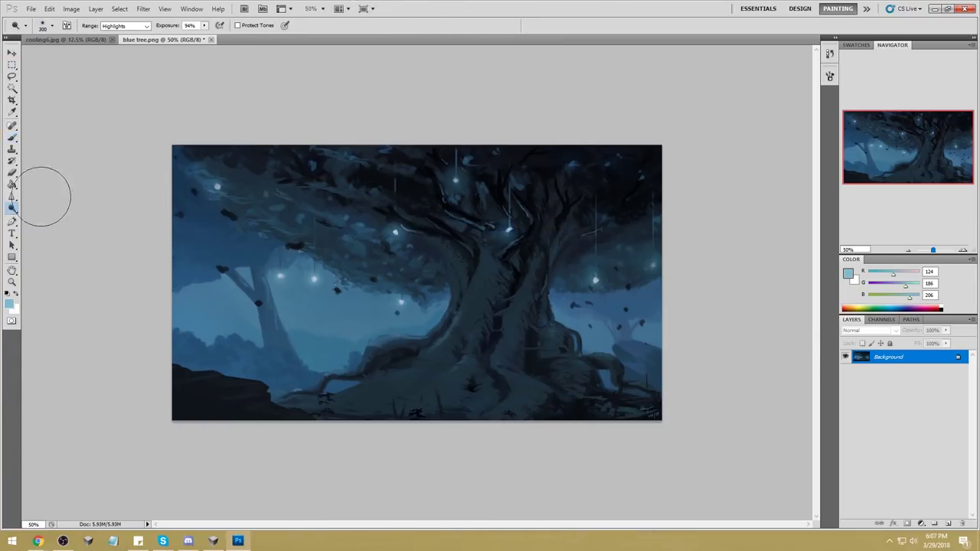
pyautogui.click(396, 228)
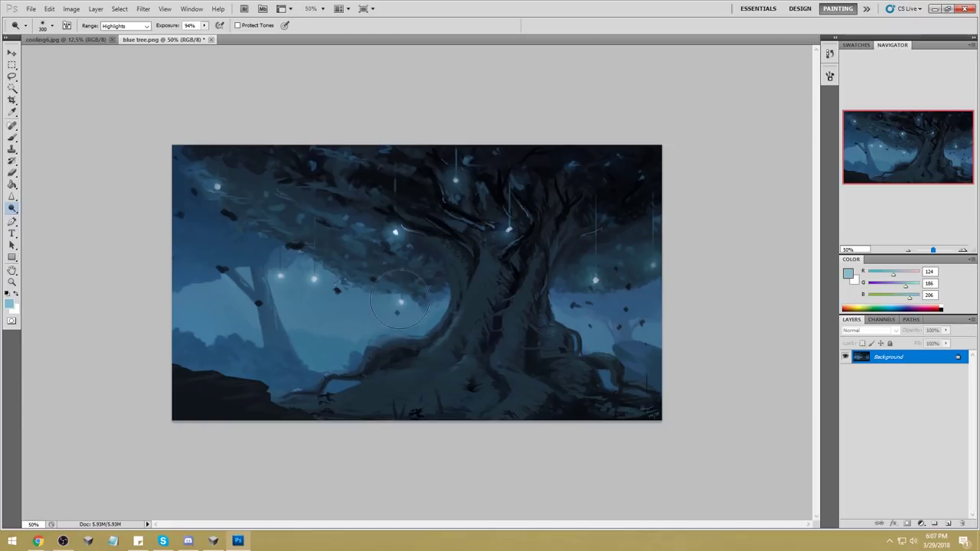
pyautogui.click(314, 279)
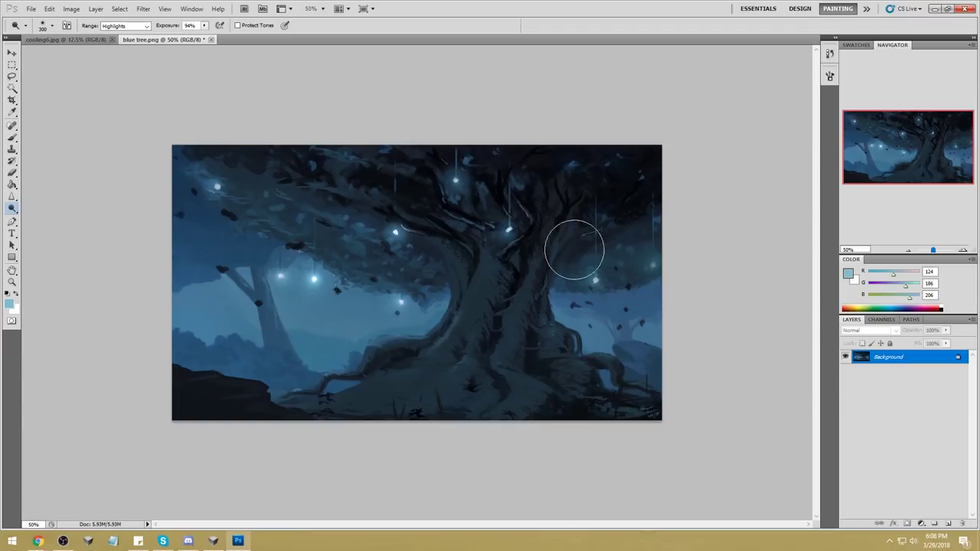
# Step: Sample the pale blue-white glow (R 221, G 236, B 255) and shrink the brush to 40
pyautogui.press('b')
pyautogui.keyDown('alt'); pyautogui.click(397, 231); pyautogui.keyUp('alt')
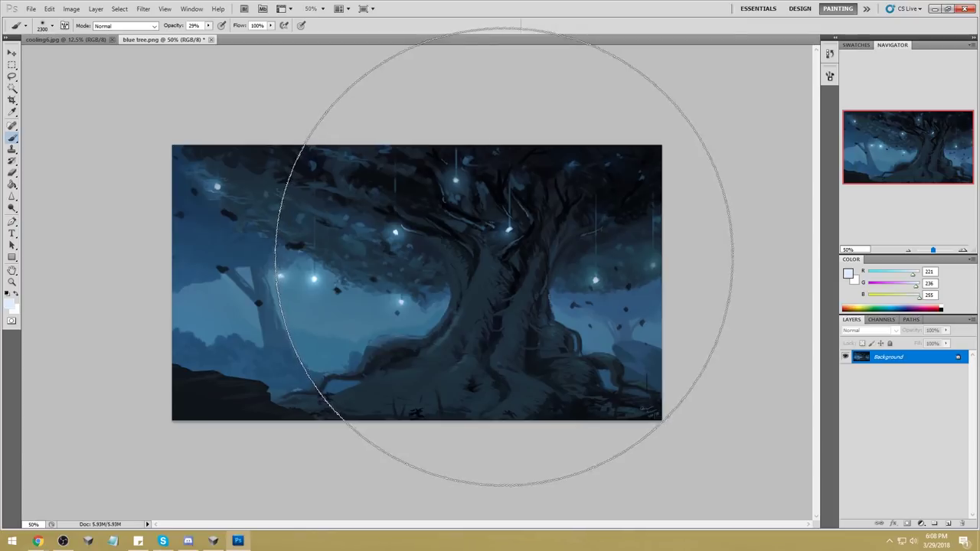
pyautogui.press('[')
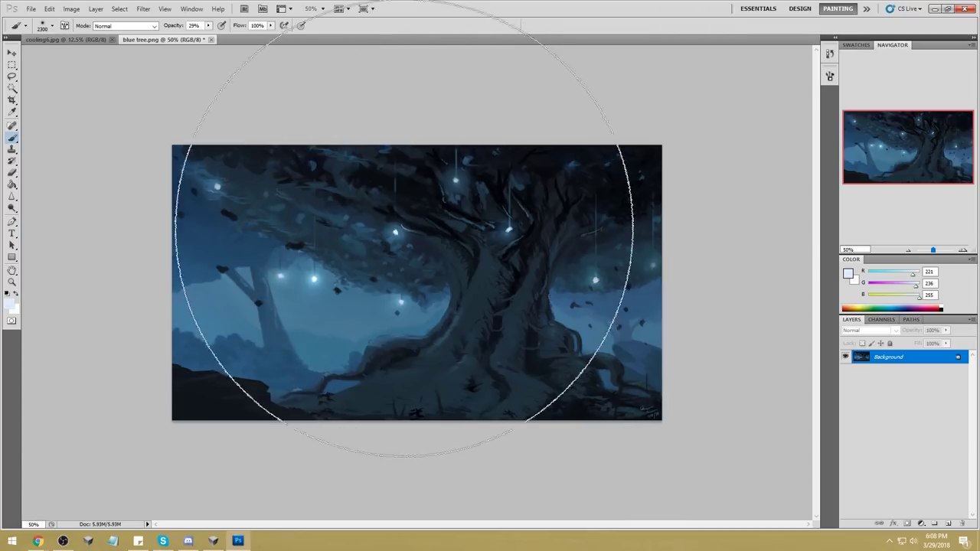
pyautogui.press('[')
pyautogui.press('[')
pyautogui.press('[')
pyautogui.press('[')
pyautogui.press('[')
pyautogui.press('[')
pyautogui.press('[')
pyautogui.press('[')
pyautogui.press('[')
pyautogui.press('[')
pyautogui.press('[')
pyautogui.press('[')
pyautogui.press('[')
pyautogui.press('[')
pyautogui.press('[')
pyautogui.press('[')
pyautogui.press('[')
pyautogui.press('[')
pyautogui.press('[')
pyautogui.press('[')
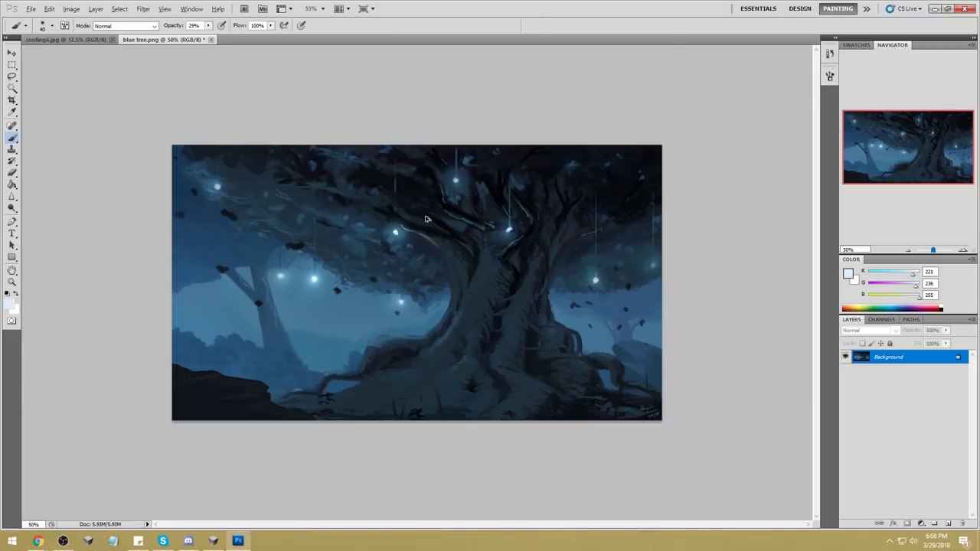
# Step: Choose a small textured brush at 100% opacity and sample mid blue (R 106, G 140, B 166)
pyautogui.keyDown('alt'); pyautogui.click(410, 227); pyautogui.keyUp('alt')
pyautogui.rightClick(410, 227)
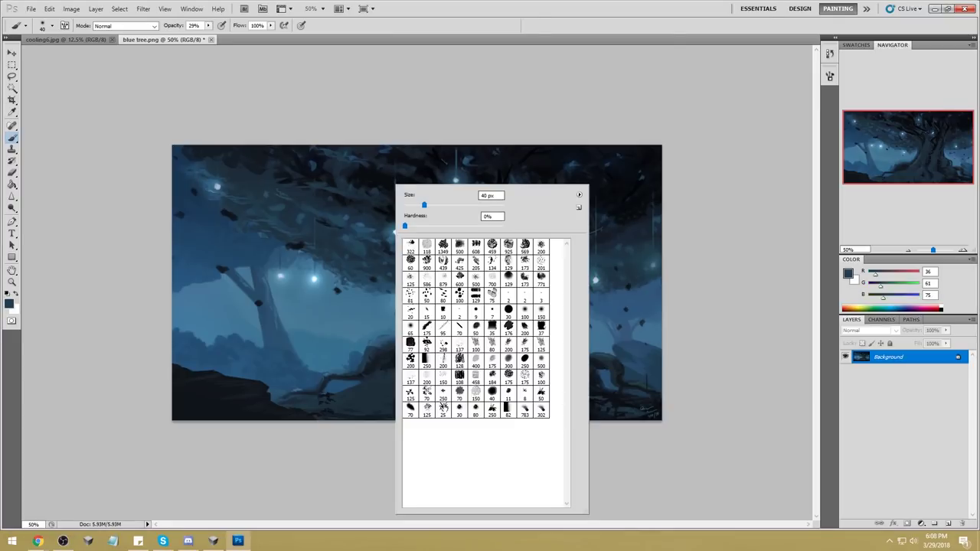
pyautogui.click(476, 408)
pyautogui.click(459, 411)
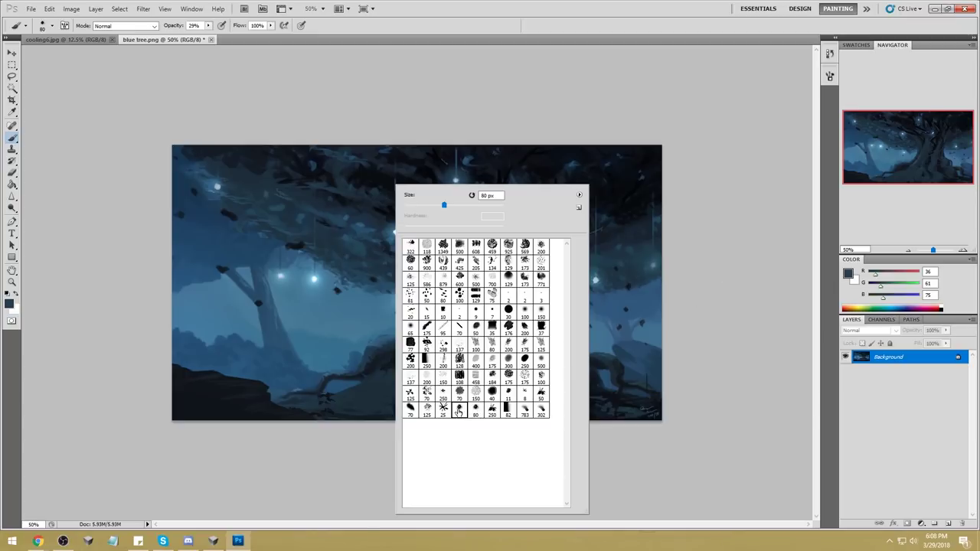
pyautogui.click(217, 40)
pyautogui.press('0')
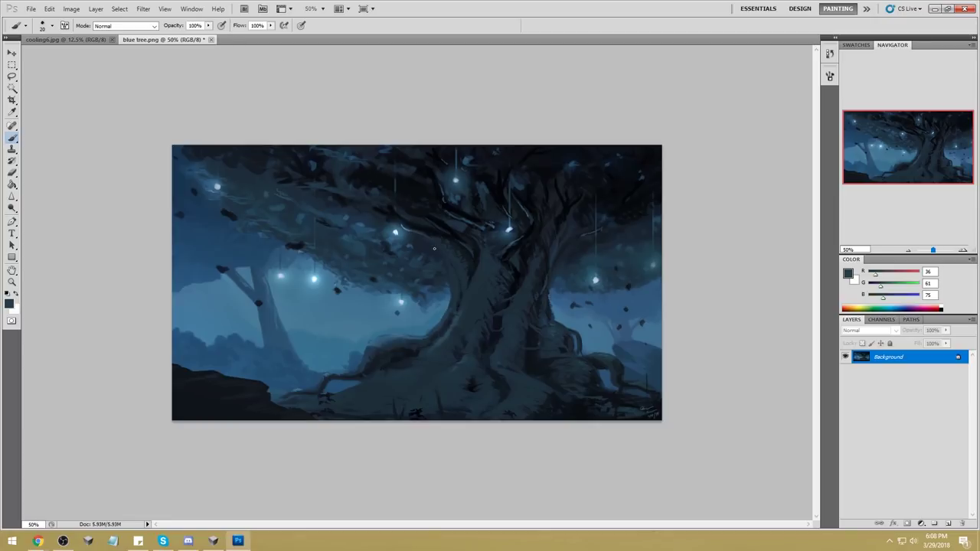
pyautogui.keyDown('alt'); pyautogui.click(405, 225); pyautogui.keyUp('alt')
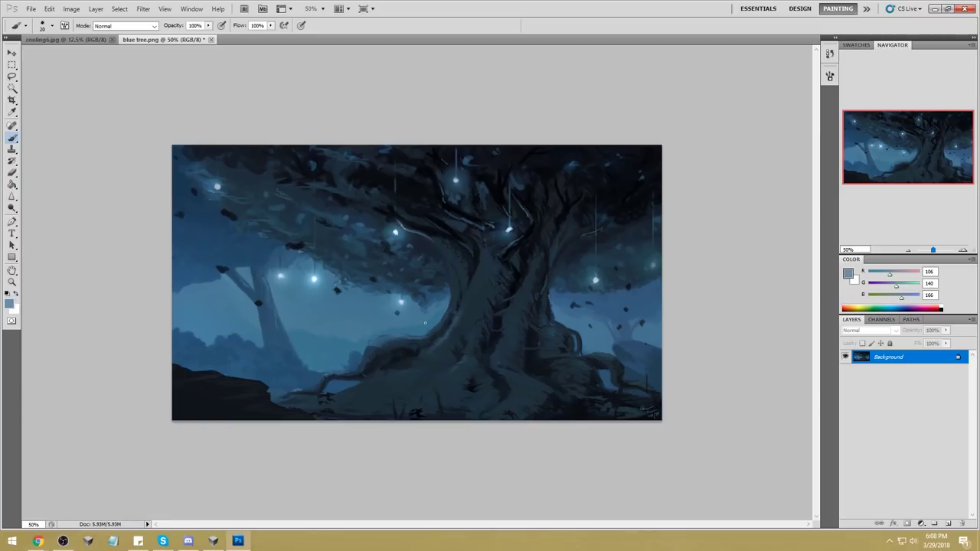
pyautogui.press('l')
# Step: Lasso four mushroom shapes on the roots and lower trunk, then deselect
pyautogui.moveTo(447, 364)
pyautogui.mouseDown()
pyautogui.moveTo(460, 345)
pyautogui.moveTo(438, 354)
pyautogui.mouseUp()
pyautogui.moveTo(480, 325); pyautogui.dragTo(469, 327)
pyautogui.moveTo(490, 283); pyautogui.dragTo(487, 295)
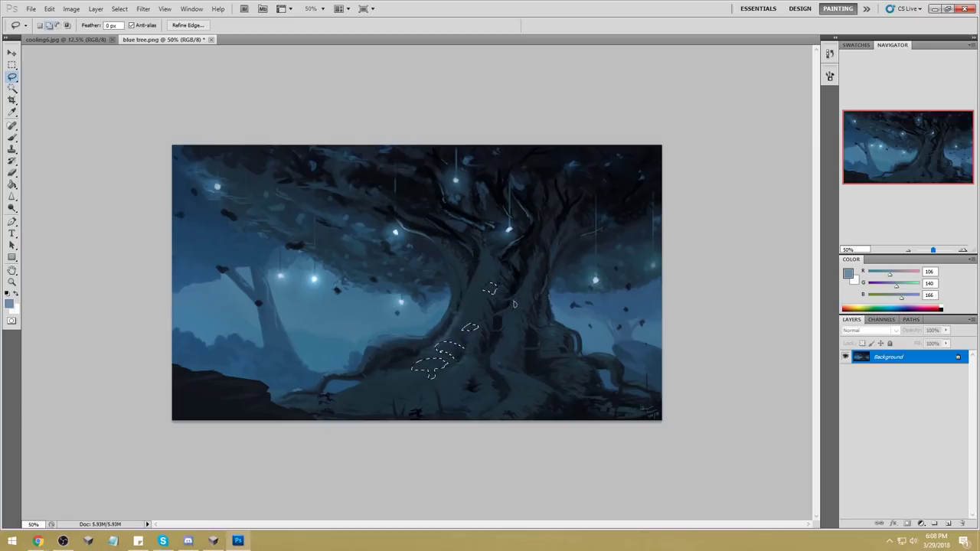
pyautogui.moveTo(481, 371)
pyautogui.mouseDown()
pyautogui.moveTo(484, 382)
pyautogui.moveTo(464, 375)
pyautogui.moveTo(450, 386)
pyautogui.moveTo(468, 393)
pyautogui.moveTo(480, 383)
pyautogui.moveTo(467, 375)
pyautogui.moveTo(484, 397)
pyautogui.moveTo(475, 399)
pyautogui.mouseUp()
pyautogui.hotkey('ctrl', 'd')
# Step: Dodge the mushrooms down to the trunk base with a 250 px brush
pyautogui.click(11, 208)
pyautogui.click(46, 203)
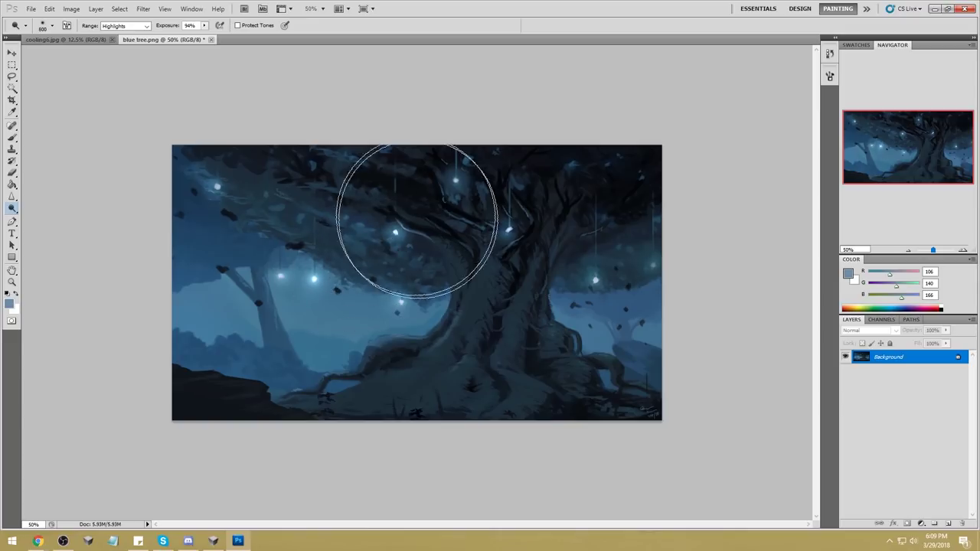
pyautogui.moveTo(434, 420)
pyautogui.mouseDown()
pyautogui.moveTo(494, 258)
pyautogui.moveTo(494, 324)
pyautogui.moveTo(506, 290)
pyautogui.moveTo(456, 361)
pyautogui.moveTo(490, 343)
pyautogui.mouseUp()
pyautogui.hotkey('ctrl', 'alt', 'z')
pyautogui.press('[')
pyautogui.press('[')
pyautogui.press('[')
pyautogui.press('[')
pyautogui.press('[')
pyautogui.press('[')
pyautogui.press('[')
pyautogui.press('[')
pyautogui.press('[')
pyautogui.press(']')
pyautogui.press(']')
pyautogui.press(']')
pyautogui.moveTo(477, 287)
pyautogui.mouseDown()
pyautogui.moveTo(457, 342)
pyautogui.moveTo(464, 350)
pyautogui.moveTo(404, 370)
pyautogui.moveTo(480, 375)
pyautogui.moveTo(447, 368)
pyautogui.moveTo(419, 392)
pyautogui.moveTo(452, 367)
pyautogui.moveTo(513, 361)
pyautogui.moveTo(487, 300)
pyautogui.moveTo(508, 386)
pyautogui.moveTo(481, 360)
pyautogui.moveTo(477, 323)
pyautogui.moveTo(483, 384)
pyautogui.moveTo(456, 378)
pyautogui.moveTo(485, 403)
pyautogui.moveTo(426, 426)
pyautogui.moveTo(423, 413)
pyautogui.moveTo(438, 397)
pyautogui.moveTo(493, 360)
pyautogui.moveTo(602, 322)
pyautogui.moveTo(472, 294)
pyautogui.moveTo(444, 373)
pyautogui.moveTo(481, 308)
pyautogui.moveTo(425, 380)
pyautogui.moveTo(398, 393)
pyautogui.moveTo(428, 338)
pyautogui.moveTo(406, 336)
pyautogui.moveTo(444, 325)
pyautogui.moveTo(492, 349)
pyautogui.moveTo(503, 304)
pyautogui.mouseUp()
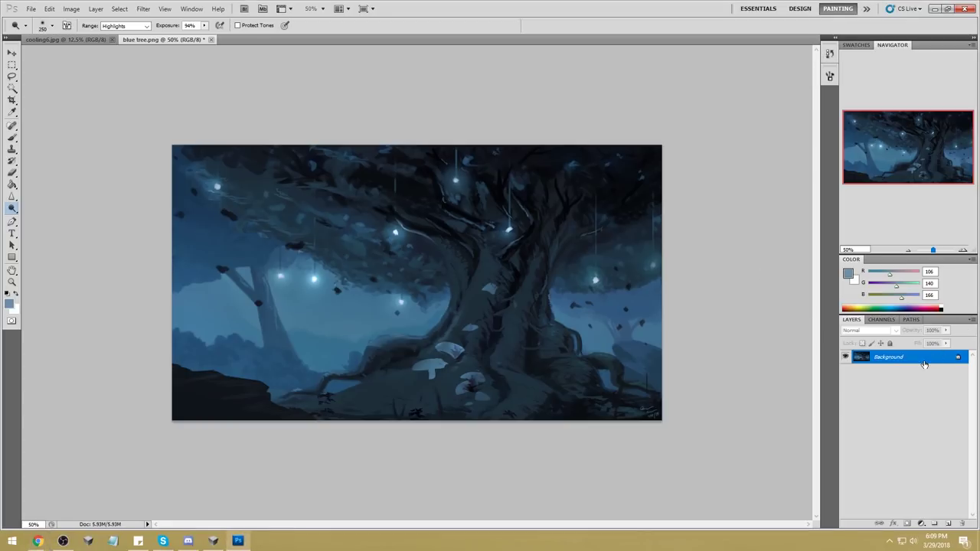
# Step: Copy the whole darker painting, revert to the original blue tree.png state, and paste it as Layer 1
pyautogui.hotkey('ctrl', 'a')
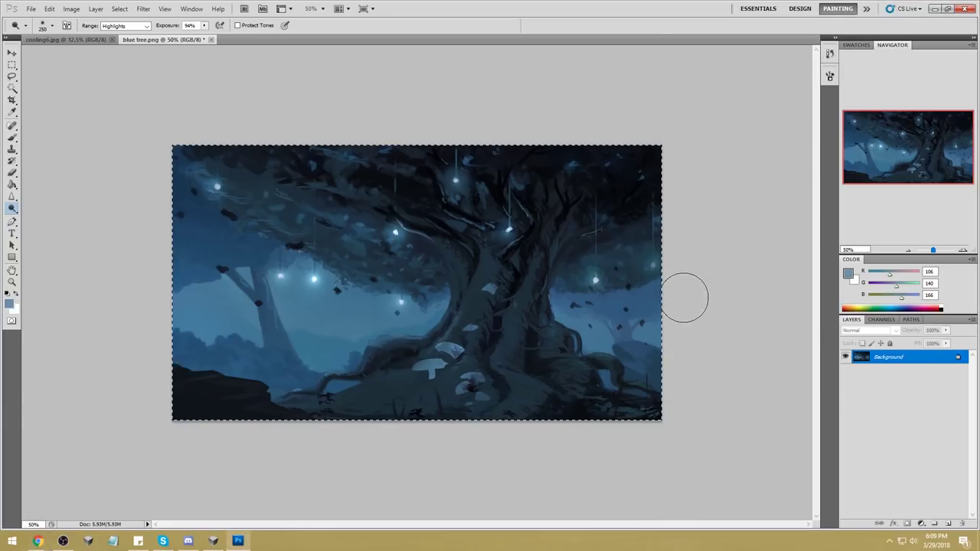
pyautogui.click(831, 54)
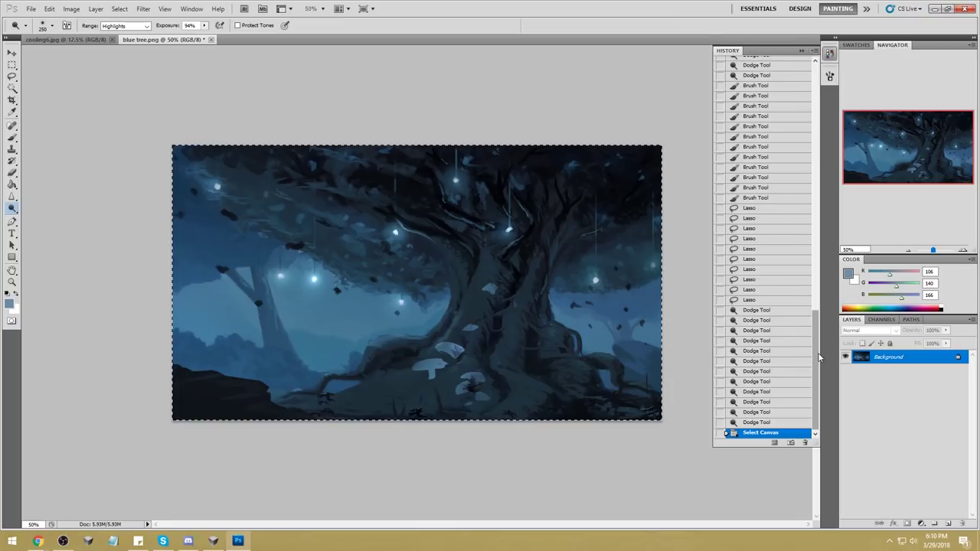
pyautogui.moveTo(816, 356); pyautogui.dragTo(816, 123)
pyautogui.click(741, 62)
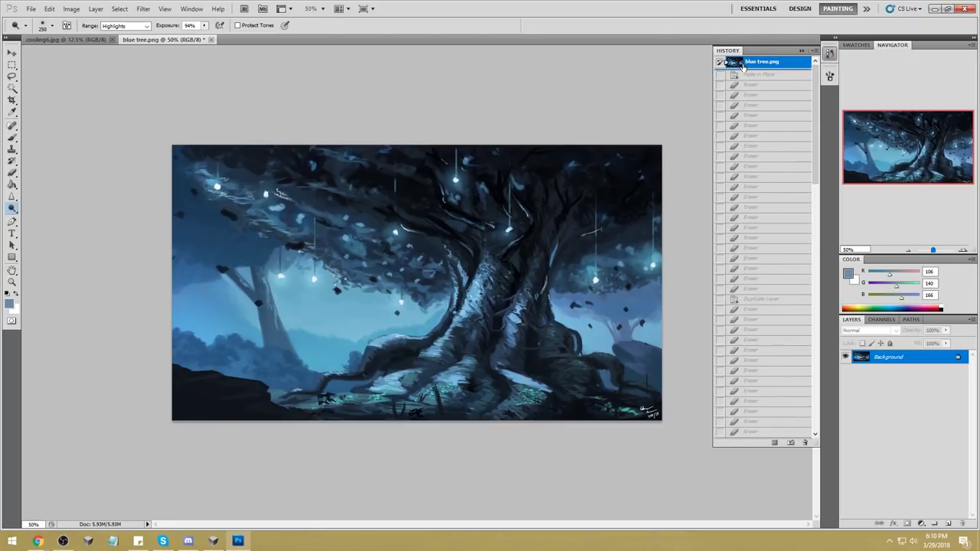
pyautogui.click(803, 52)
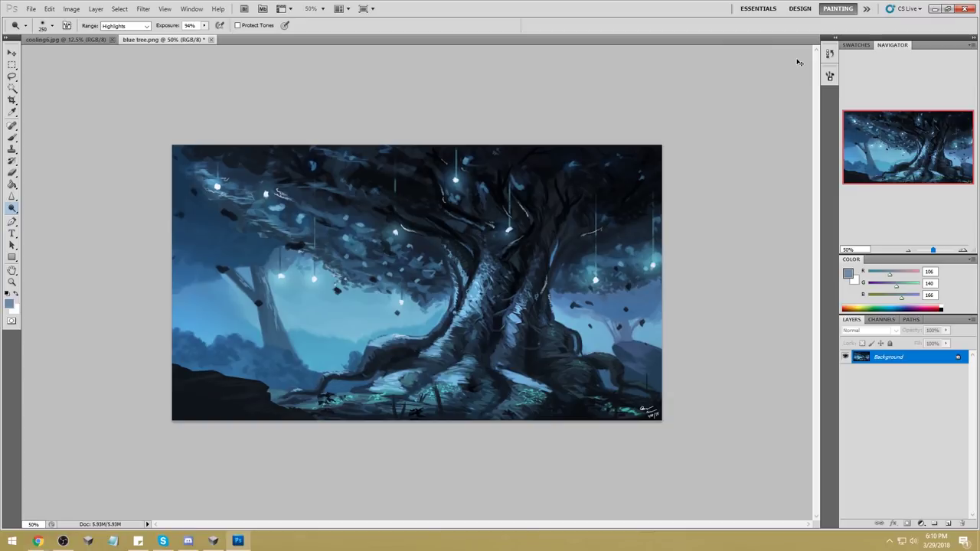
pyautogui.hotkey('ctrl', 'v')
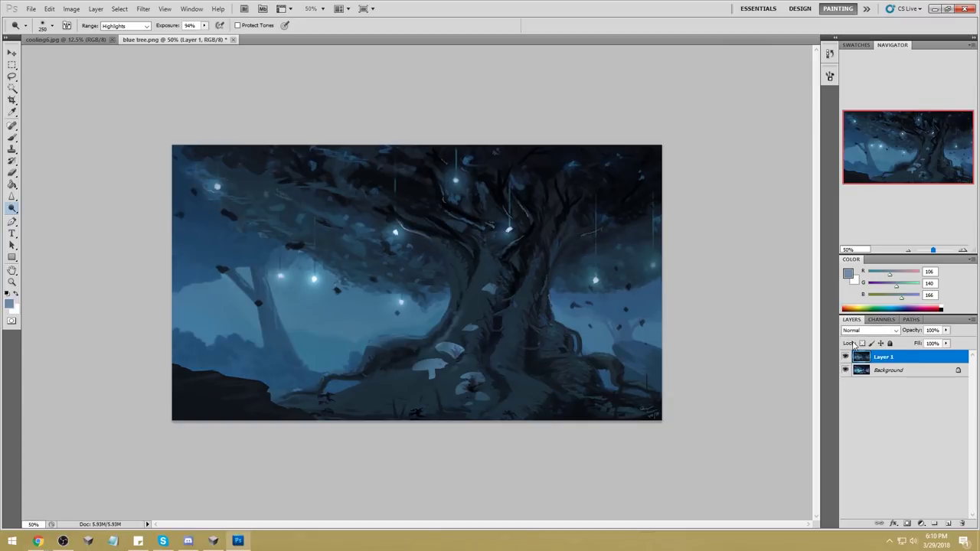
# Step: Hide Layer 1, preview a red hue shift on the Background, cancel it, then show Layer 1 again
pyautogui.click(845, 359)
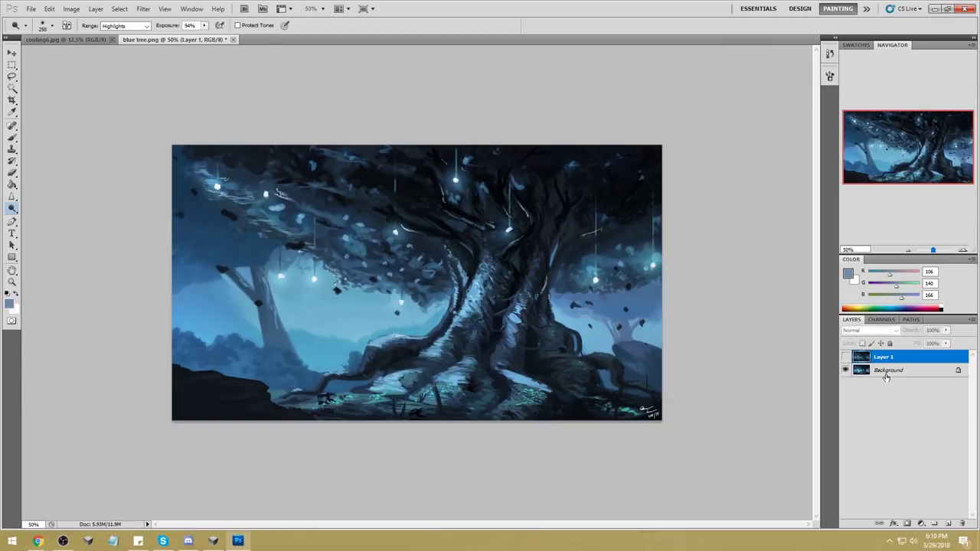
pyautogui.click(877, 369)
pyautogui.hotkey('ctrl', 'u')
pyautogui.moveTo(781, 309); pyautogui.dragTo(839, 313)
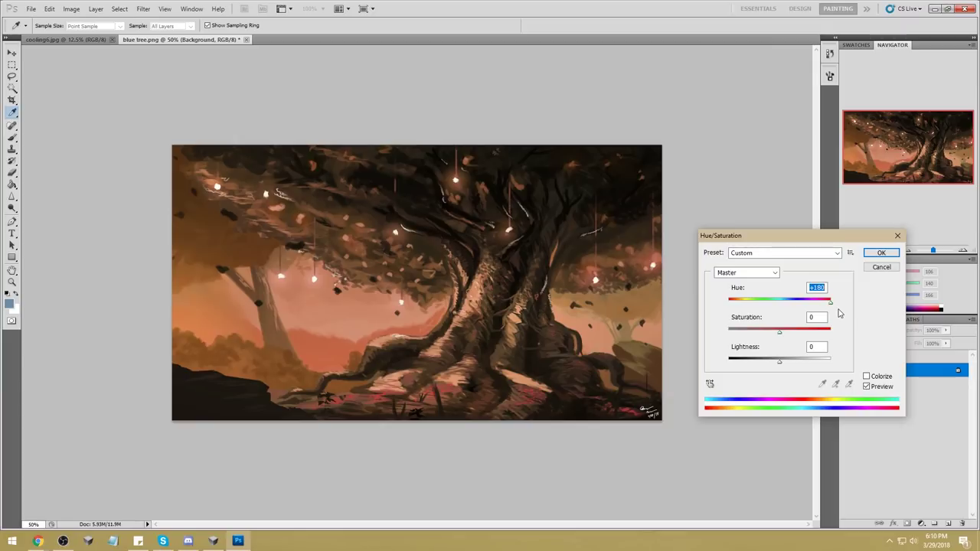
pyautogui.click(881, 267)
pyautogui.press('o')
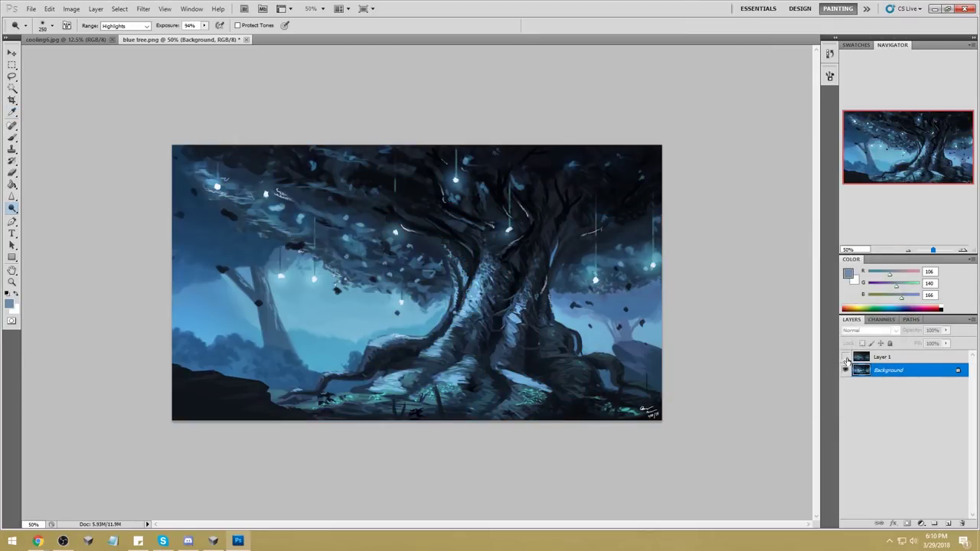
pyautogui.click(846, 358)
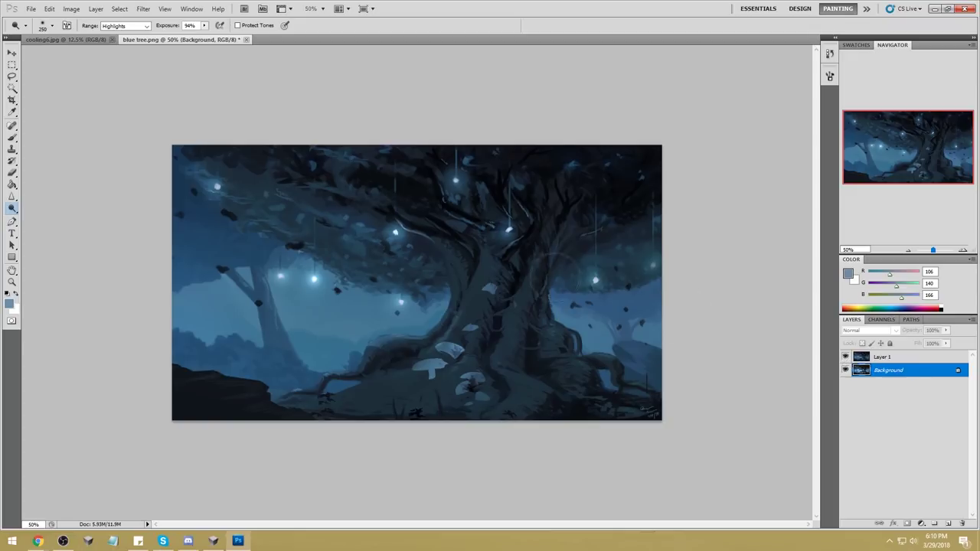
# Step: Dodge the central lights, right-hand orb and trunk light on Layer 1 at 200–400 brush sizes, then flatten the image
pyautogui.press(']')
pyautogui.press(']')
pyautogui.press(']')
pyautogui.press(']')
pyautogui.press(']')
pyautogui.press(']')
pyautogui.click(882, 358)
pyautogui.moveTo(339, 281)
pyautogui.mouseDown()
pyautogui.moveTo(313, 278)
pyautogui.moveTo(387, 227)
pyautogui.moveTo(402, 256)
pyautogui.moveTo(406, 323)
pyautogui.moveTo(398, 301)
pyautogui.mouseUp()
pyautogui.press('[')
pyautogui.press('[')
pyautogui.press('[')
pyautogui.press('[')
pyautogui.press('[')
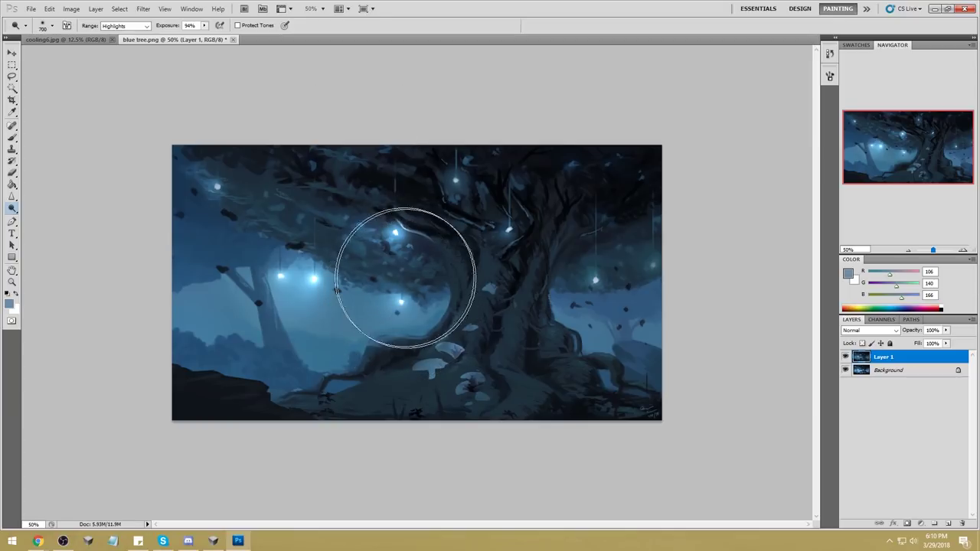
pyautogui.press(']')
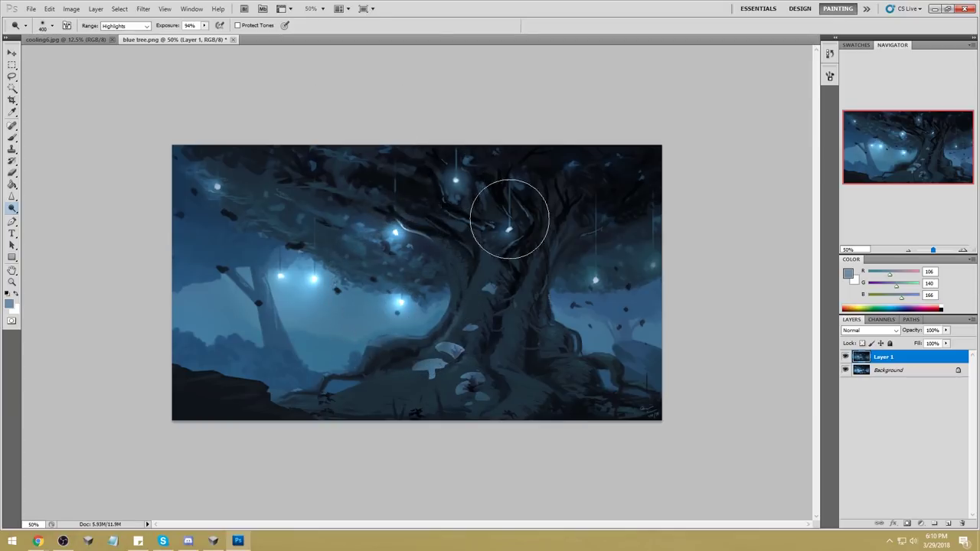
pyautogui.click(595, 283)
pyautogui.press('[')
pyautogui.press('[')
pyautogui.moveTo(507, 228); pyautogui.dragTo(502, 226)
pyautogui.press(']')
pyautogui.press(']')
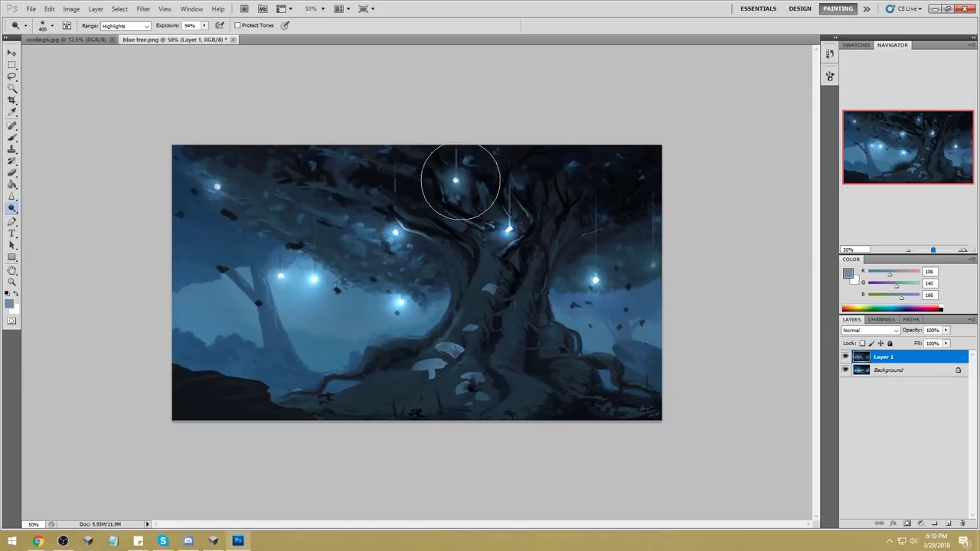
pyautogui.rightClick(918, 359)
pyautogui.click(926, 349)
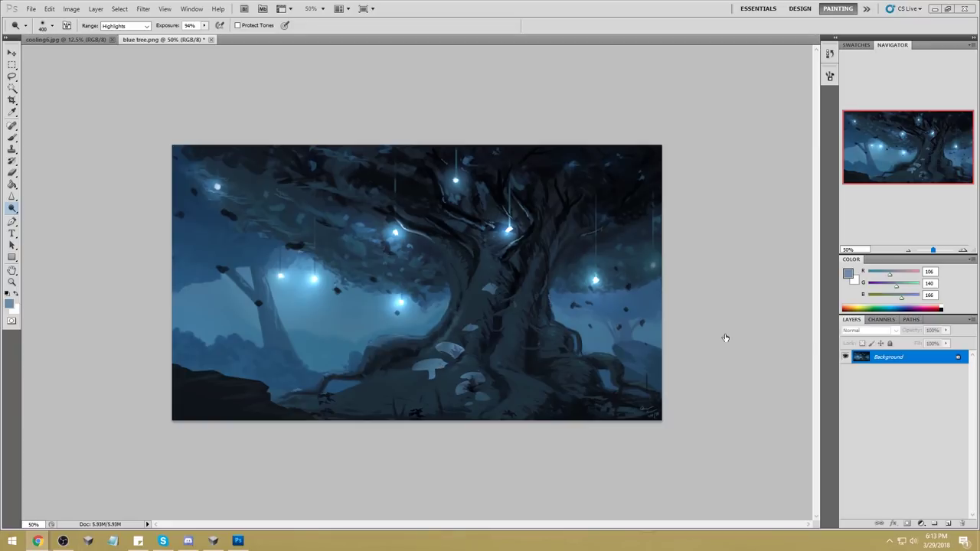
# Step: Close blue tree.png saving its changes, and switch to the cooling6.jpg airship painting
pyautogui.click(211, 39)
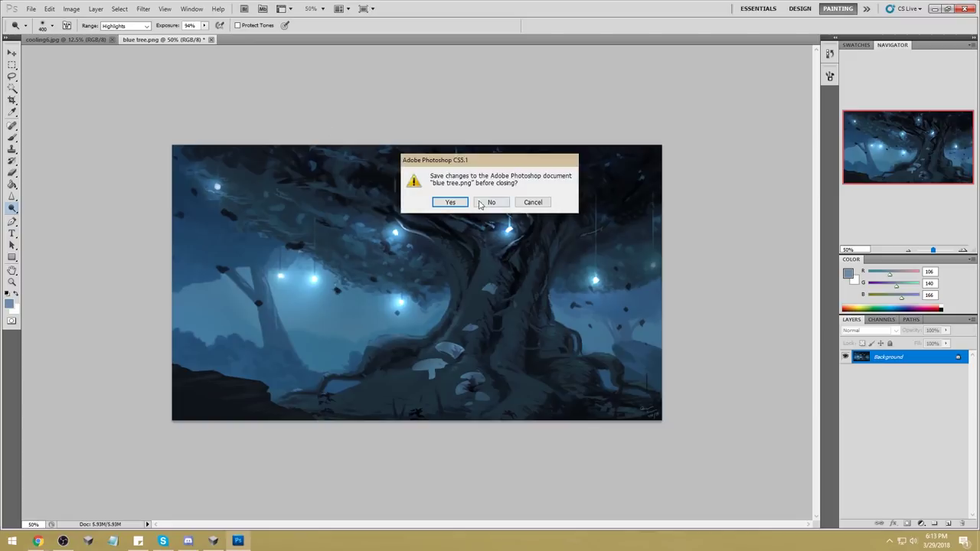
pyautogui.click(450, 204)
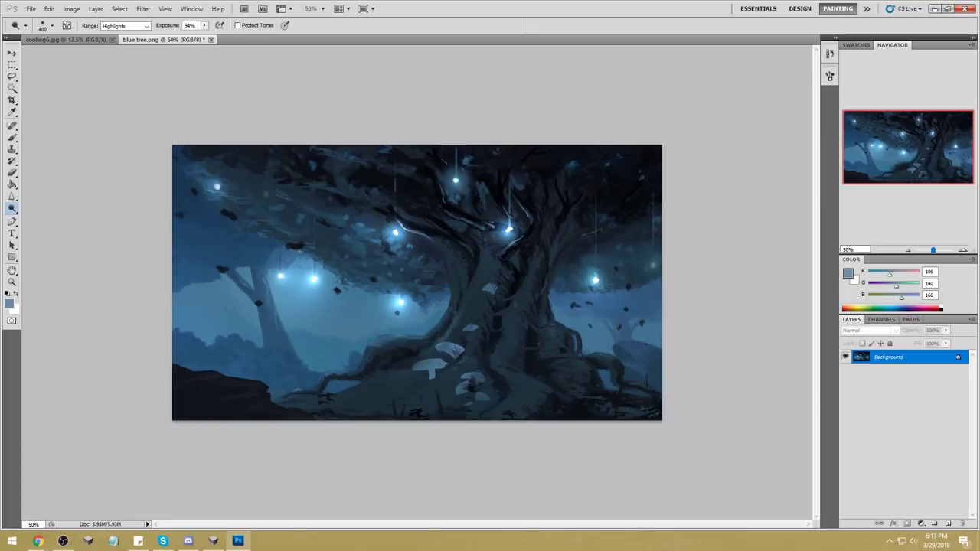
pyautogui.click(89, 40)
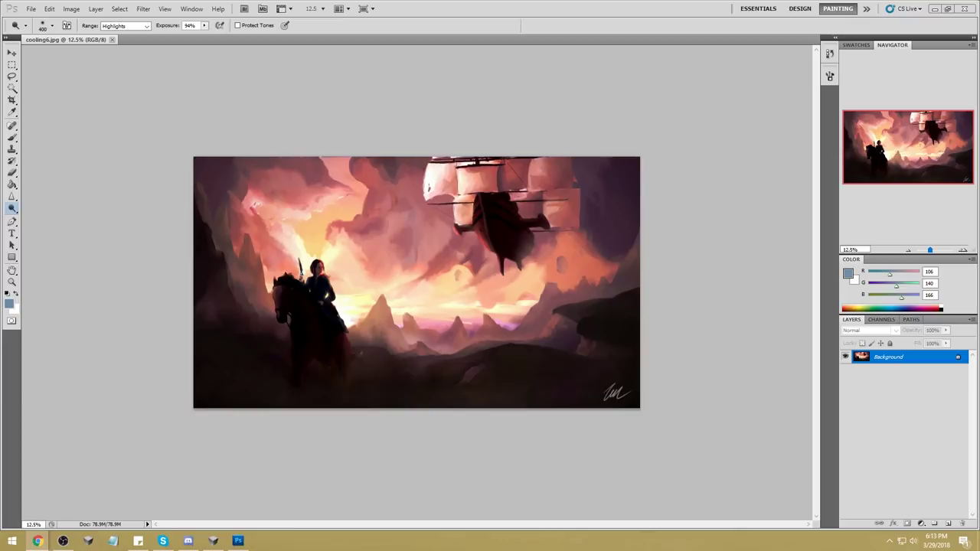
# Step: In Chrome's Google Images, refine the 'clip art' search to 'clip art silhouette' and move the window aside
pyautogui.click(37, 541)
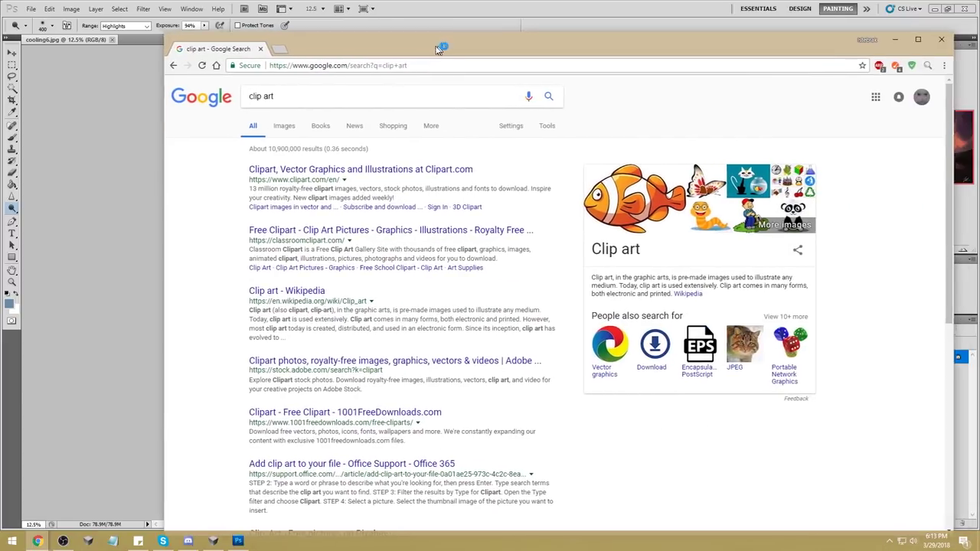
pyautogui.click(278, 129)
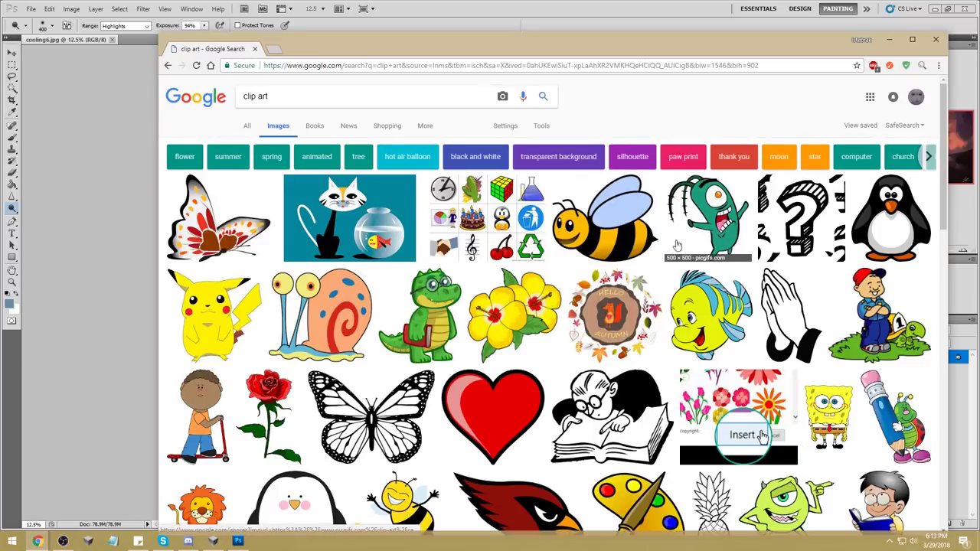
pyautogui.scroll(-4, 752, 241)
pyautogui.scroll(4, 753, 242)
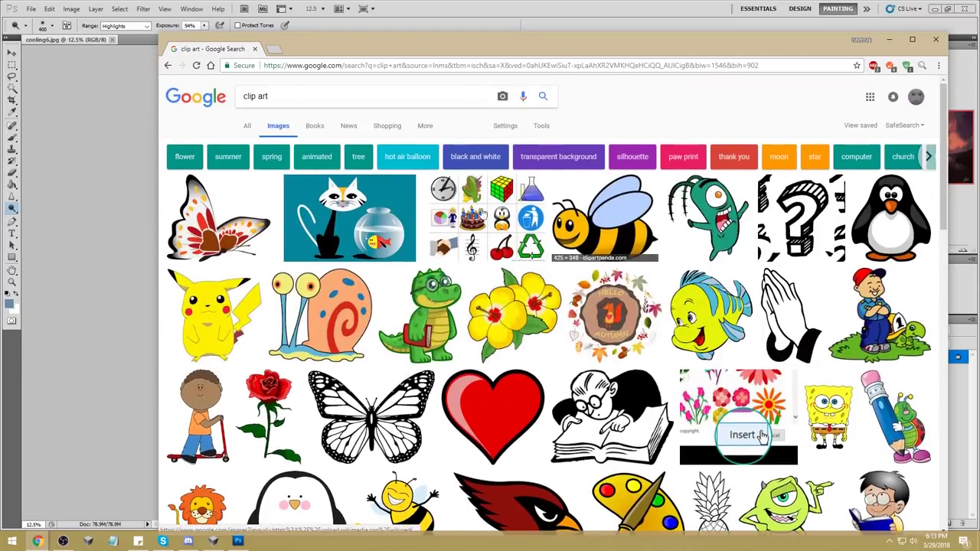
pyautogui.click(286, 95)
pyautogui.write('sil')
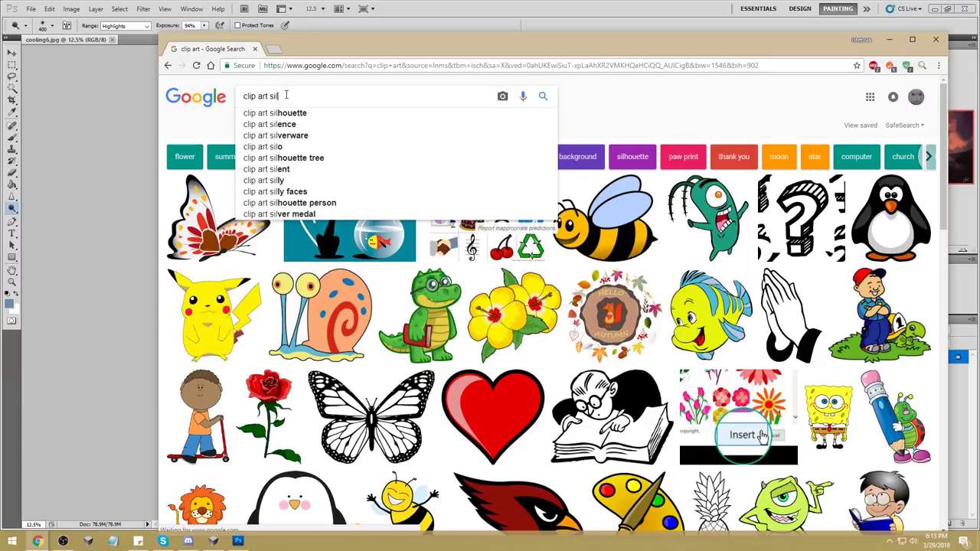
pyautogui.press('Down')
pyautogui.press('Return')
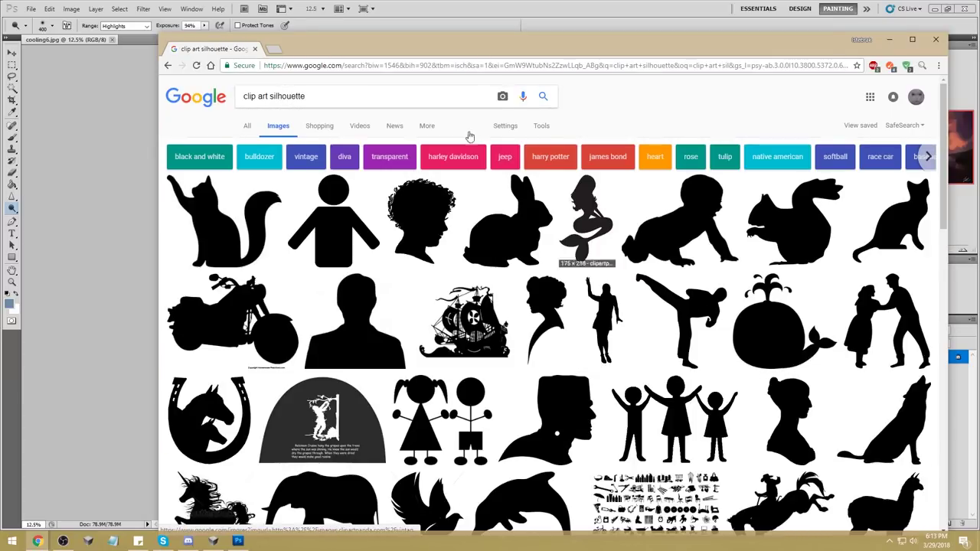
pyautogui.moveTo(409, 48)
pyautogui.mouseDown()
pyautogui.moveTo(869, 18)
pyautogui.moveTo(359, 30)
pyautogui.moveTo(353, 18)
pyautogui.mouseUp()
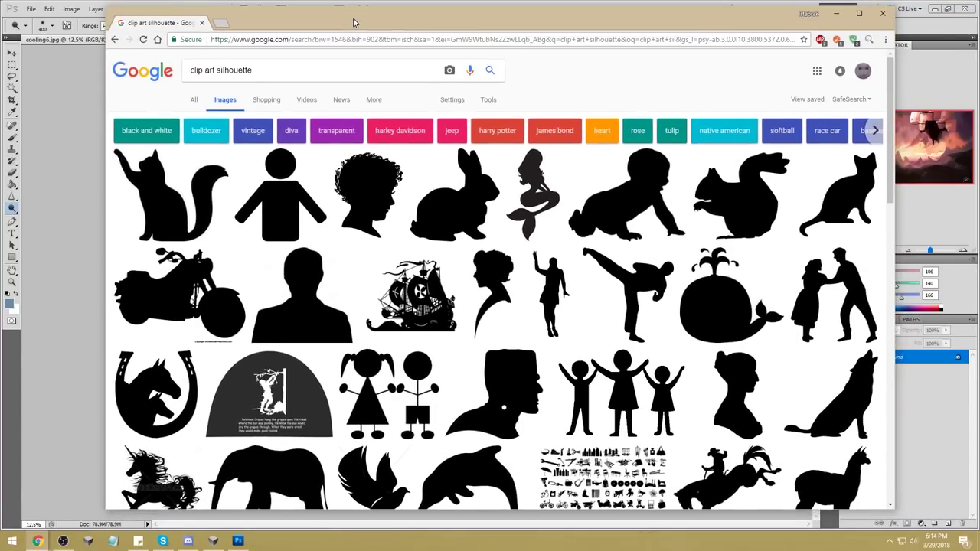
# Step: Minimize Chrome to bring the cooling6.jpg painting back into view in Photoshop
pyautogui.click(839, 13)
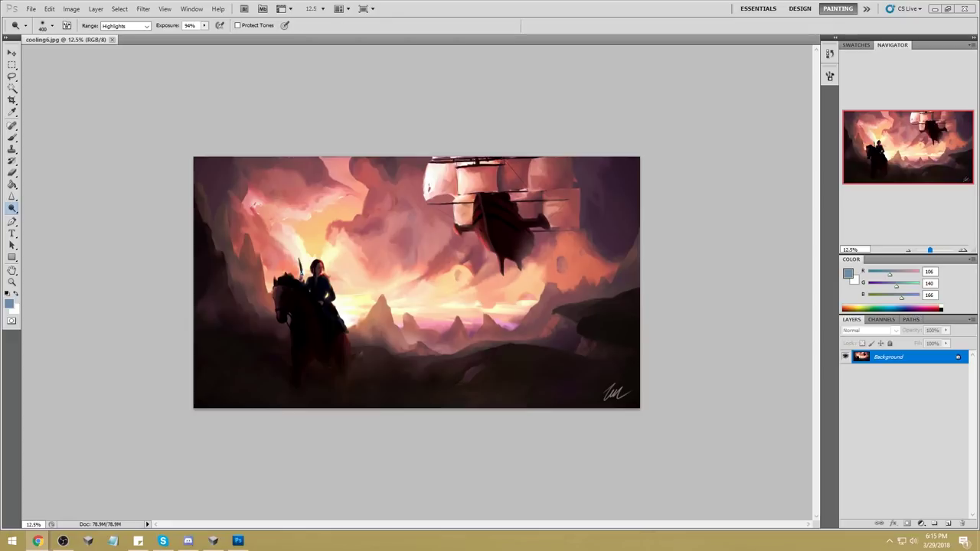
# Step: Return to the Frederic Remington image results and preview the painting of two riders
pyautogui.hotkey('alt', 'Tab')
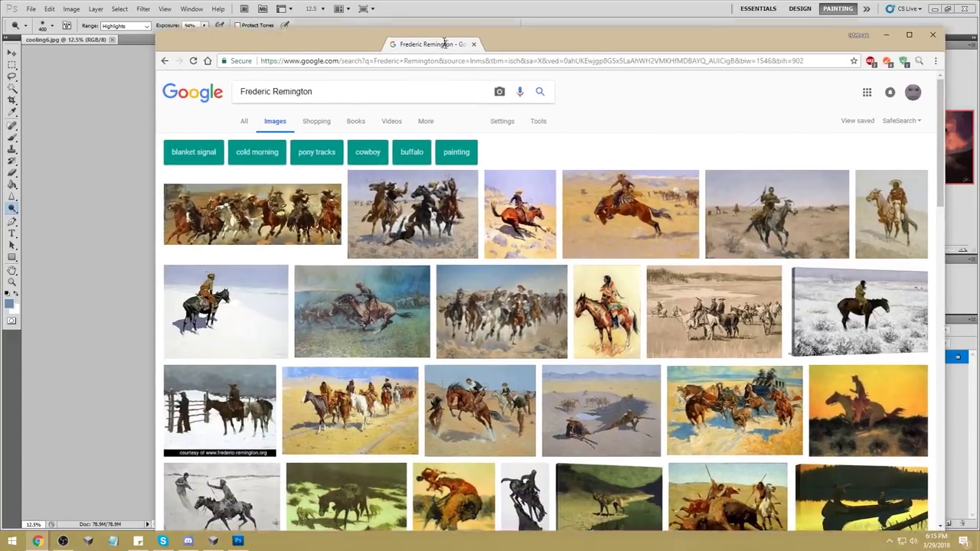
pyautogui.scroll(-3, 559, 382)
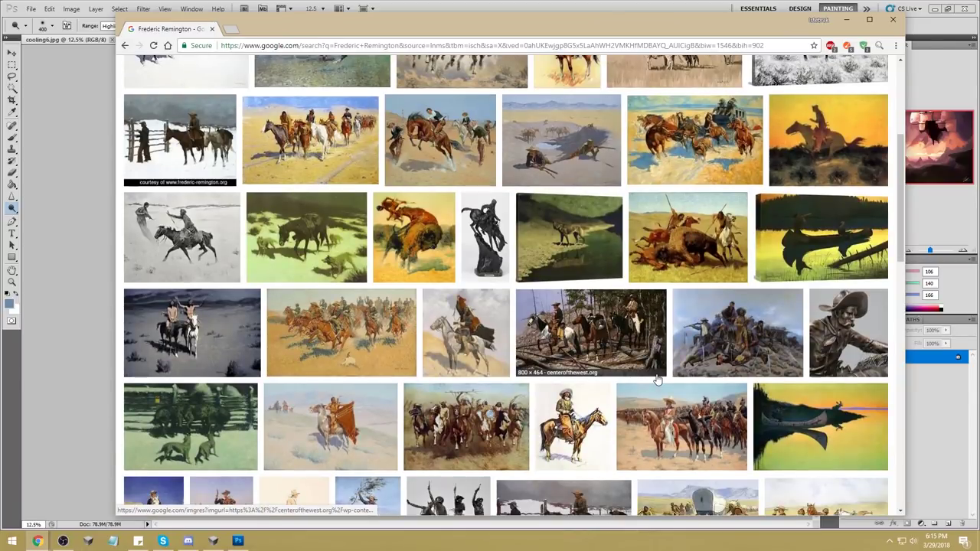
pyautogui.scroll(-1, 657, 380)
pyautogui.click(192, 283)
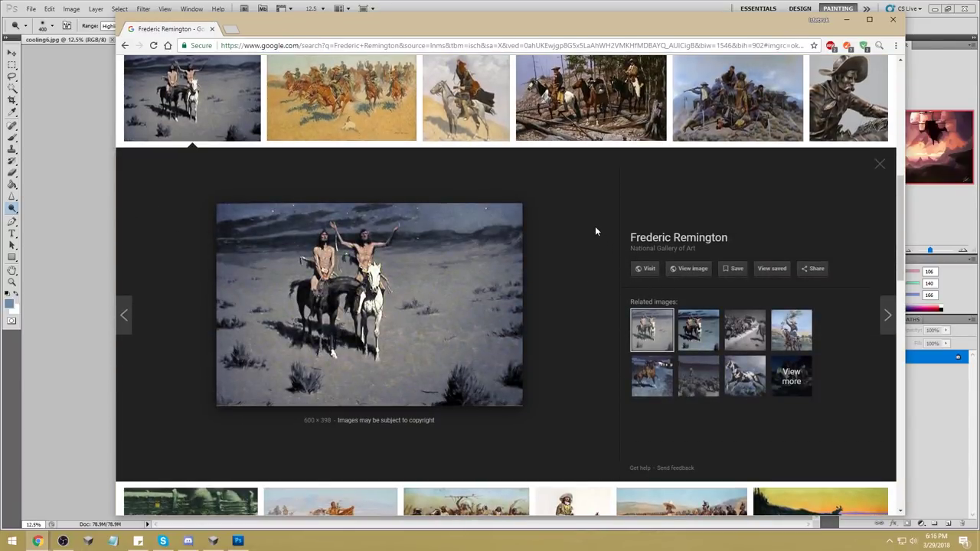
pyautogui.scroll(-3, 594, 228)
pyautogui.scroll(1, 593, 227)
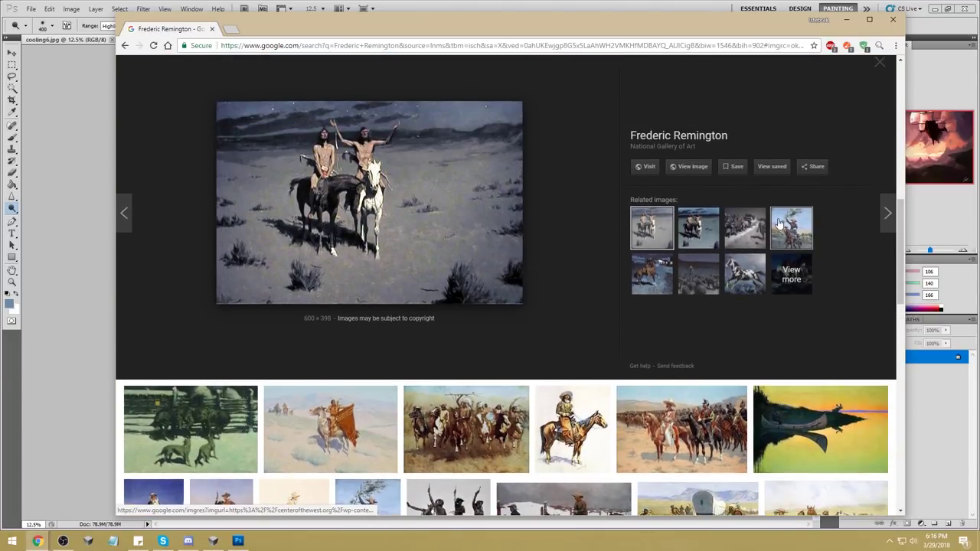
# Step: Compare the night cowboy painting Paleta (III) with its related two-riders image, then select the search text
pyautogui.click(652, 274)
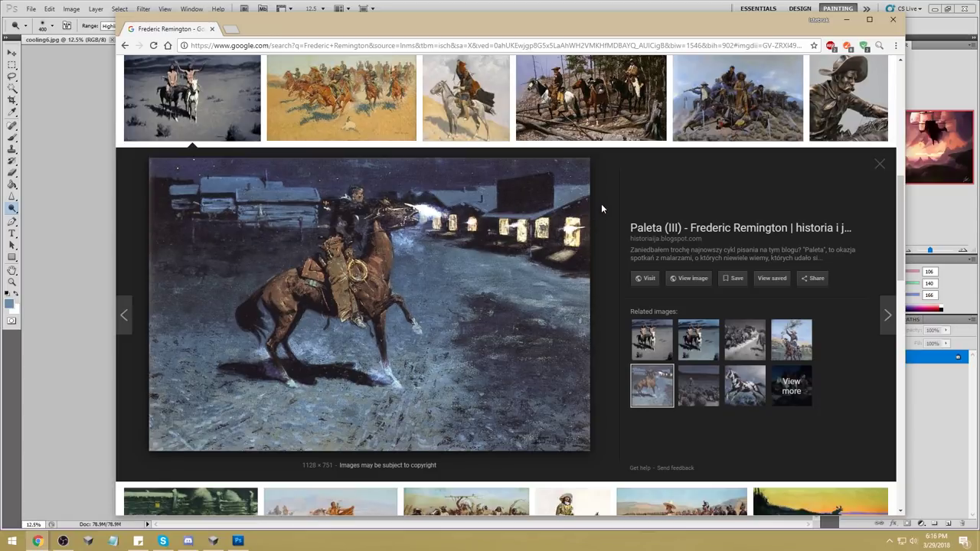
pyautogui.click(698, 339)
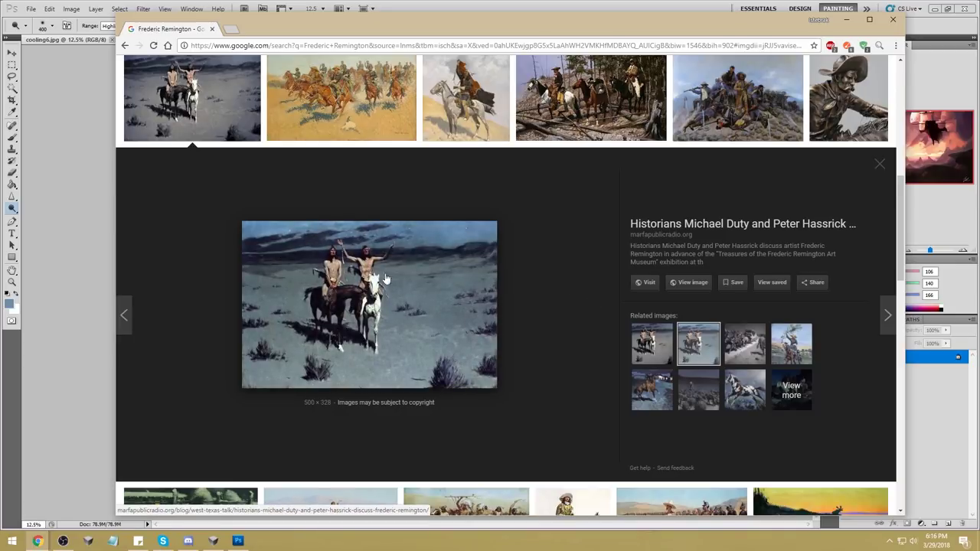
pyautogui.click(653, 398)
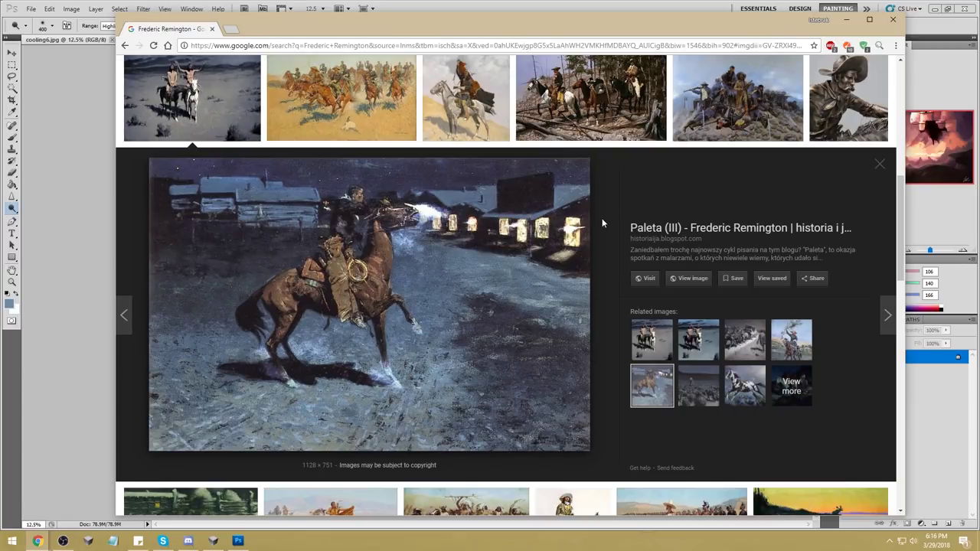
pyautogui.scroll(-5, 604, 222)
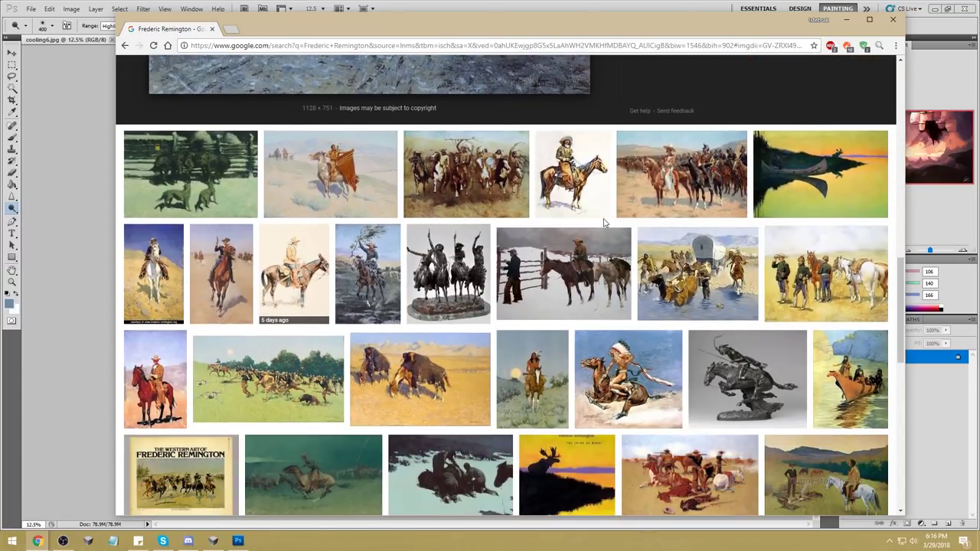
pyautogui.scroll(-2, 604, 224)
pyautogui.scroll(12, 604, 224)
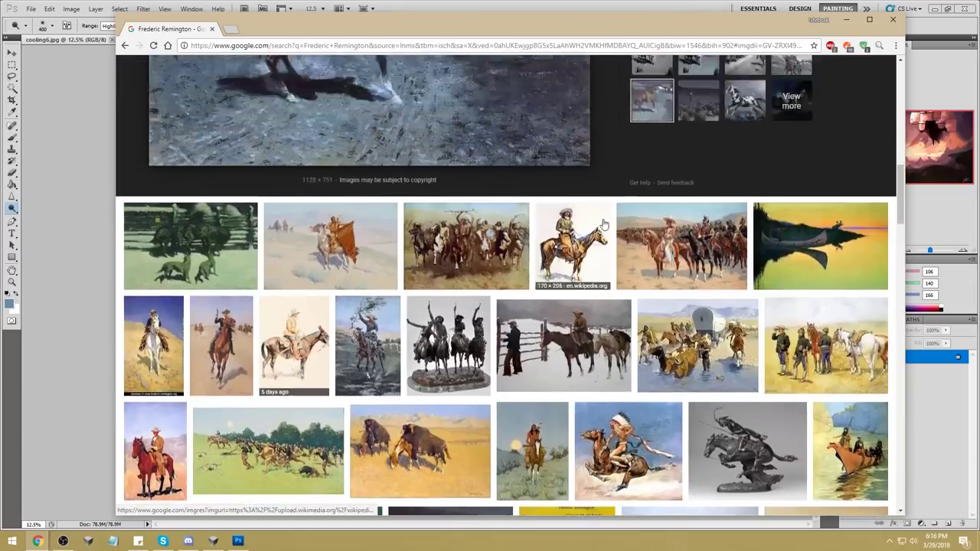
pyautogui.scroll(5, 604, 226)
pyautogui.moveTo(285, 76); pyautogui.dragTo(137, 92)
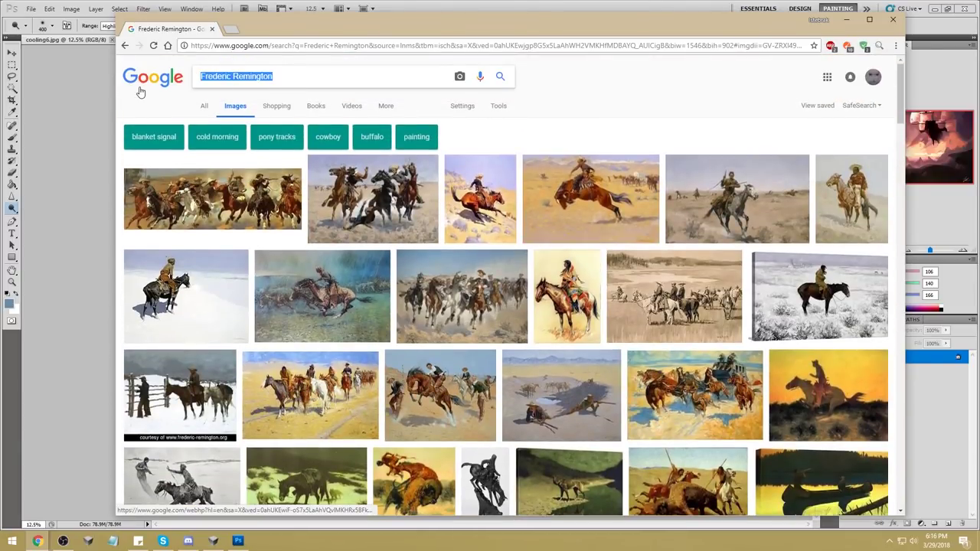
# Step: Search images for 'night time desert' and preview the starry desert, Black Desert, Highway Blossoms and Sahara timelapse images
pyautogui.write('night time')
pyautogui.write('desert')
pyautogui.press('Return')
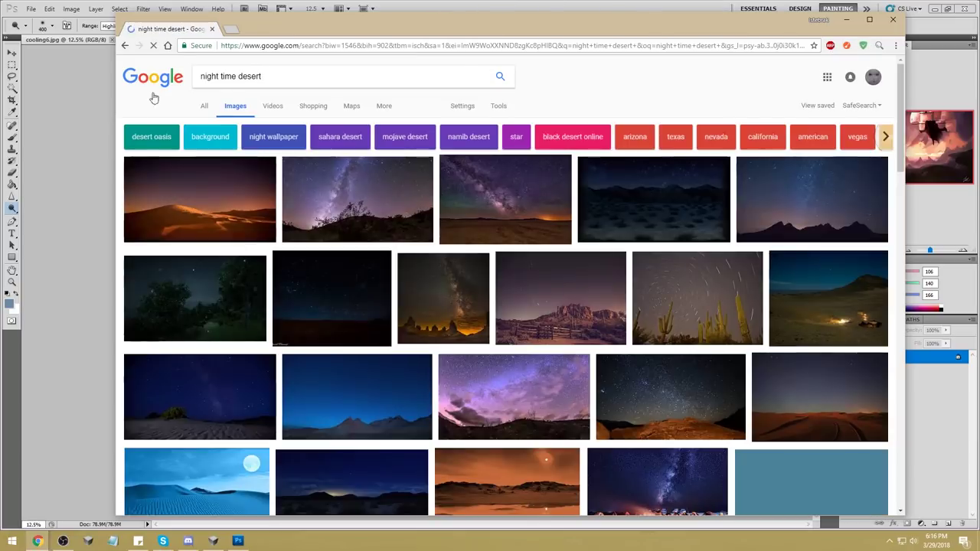
pyautogui.click(332, 311)
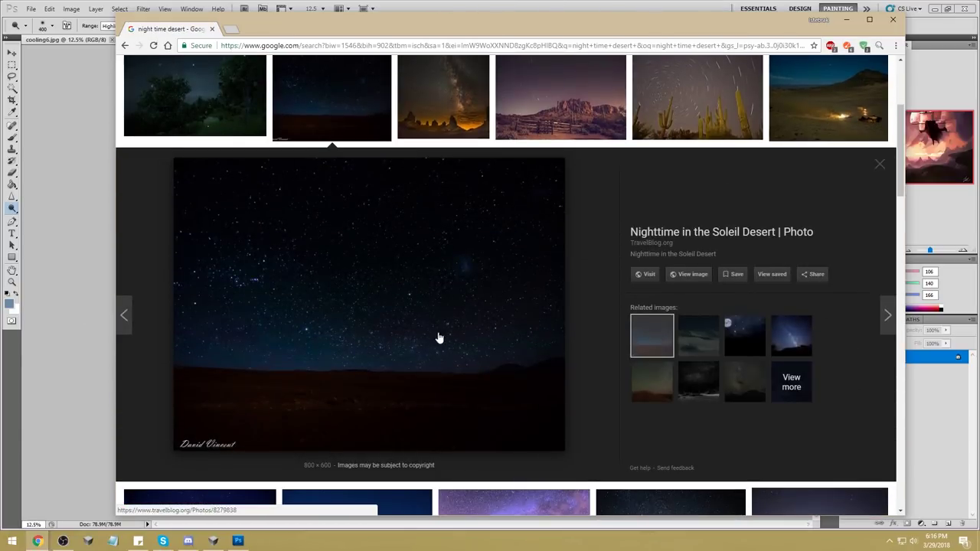
pyautogui.scroll(2, 582, 271)
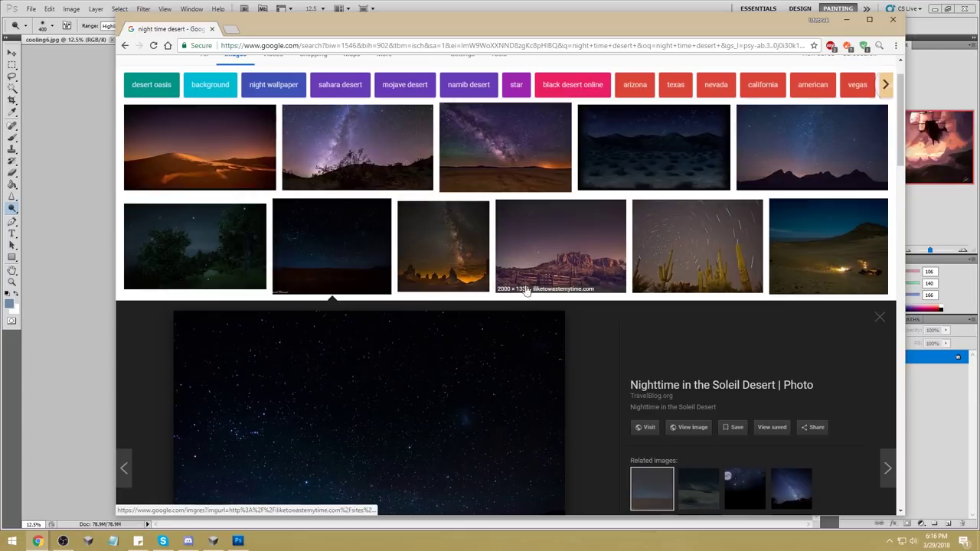
pyautogui.click(192, 260)
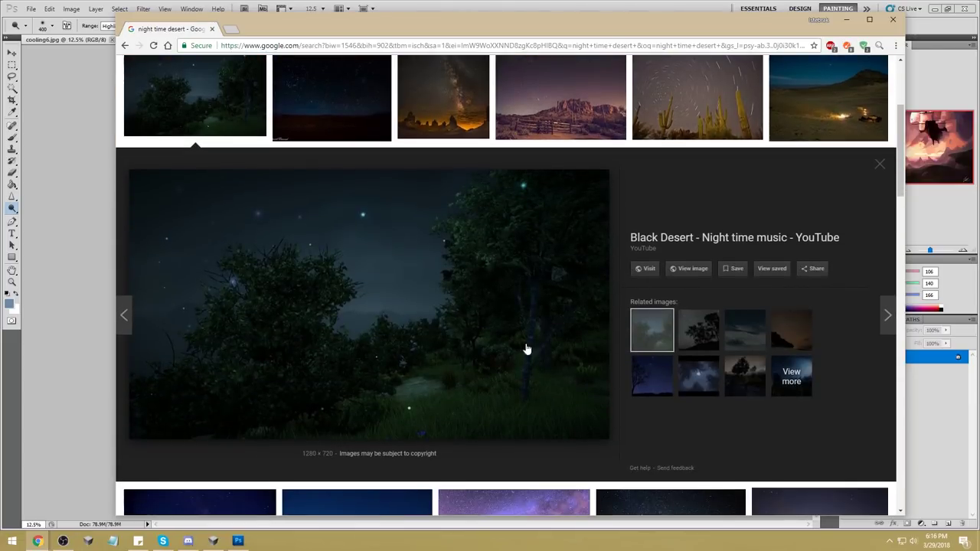
pyautogui.scroll(3, 582, 271)
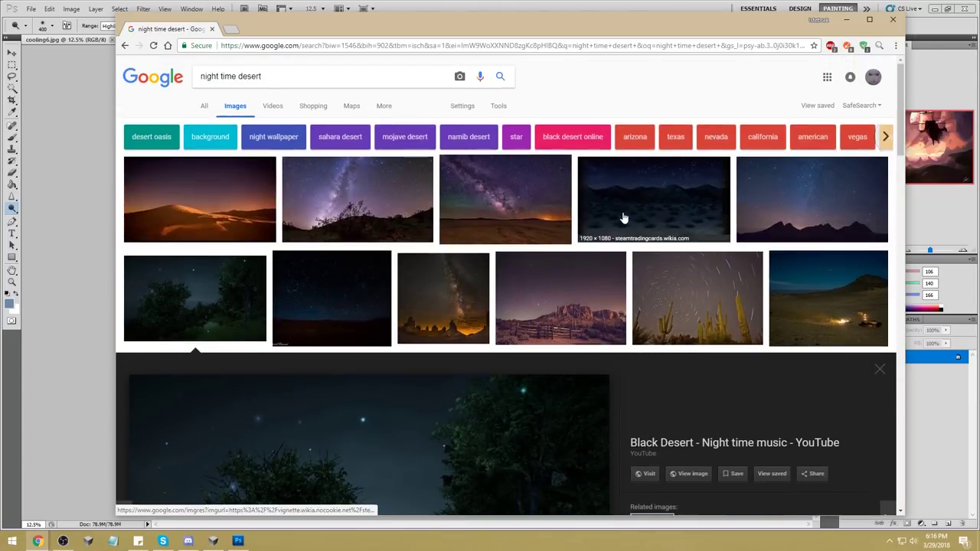
pyautogui.click(624, 218)
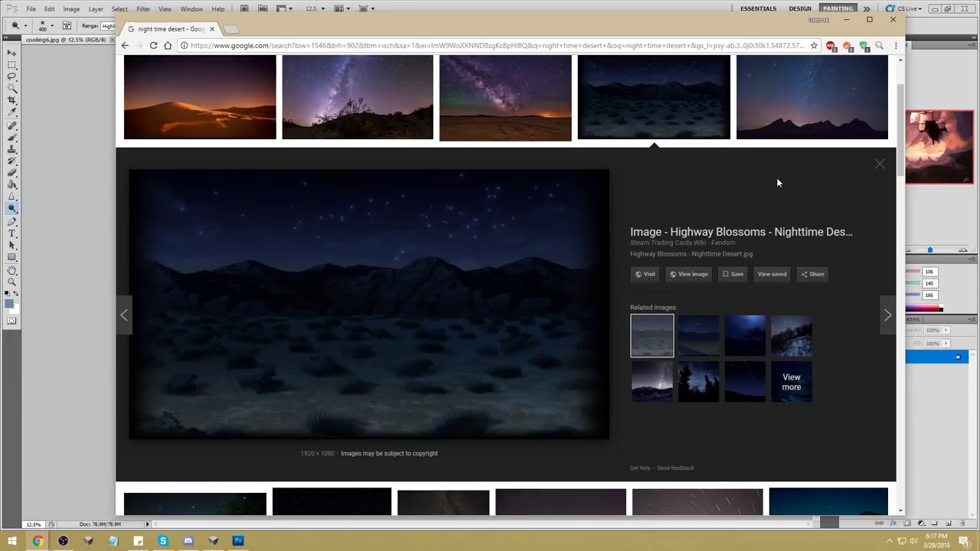
pyautogui.scroll(3, 777, 182)
pyautogui.click(781, 181)
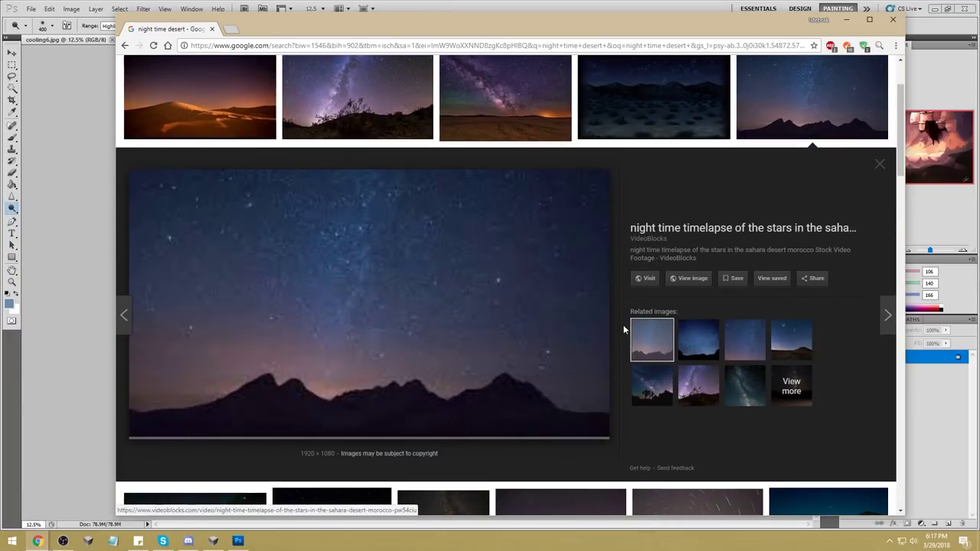
# Step: Preview the moonlit landscape and desert sunset results, ending on the 'Desert during Nighttime' dunes photo
pyautogui.scroll(-3, 636, 281)
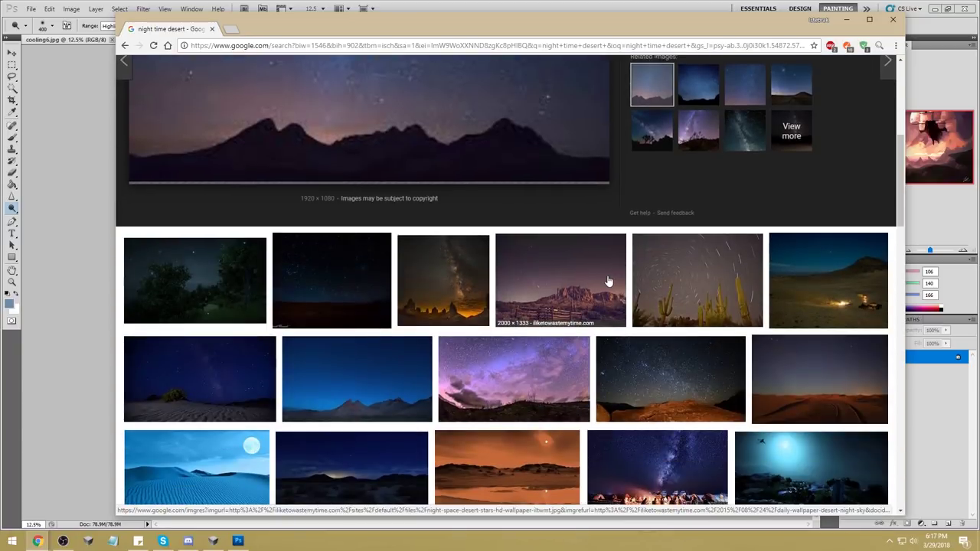
pyautogui.scroll(-1, 607, 281)
pyautogui.scroll(-1, 604, 288)
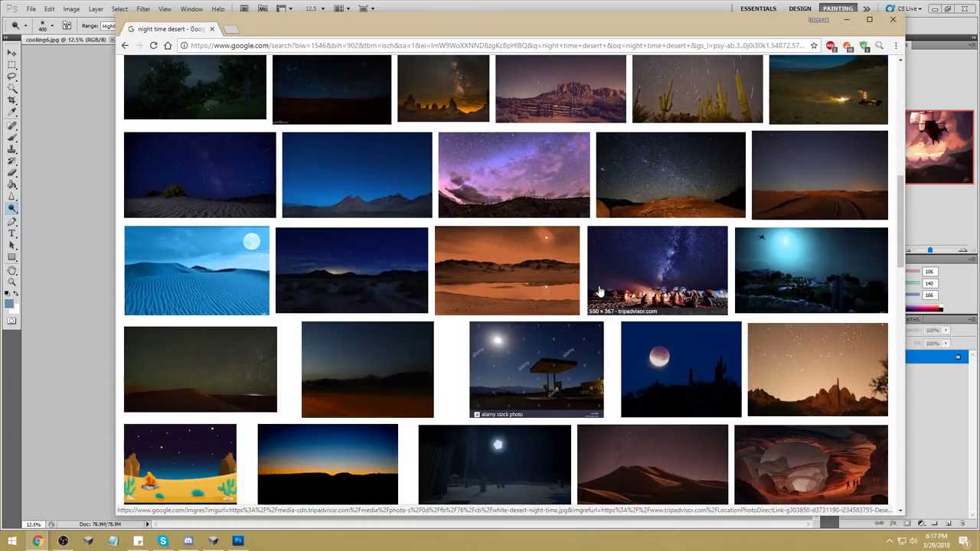
pyautogui.click(743, 289)
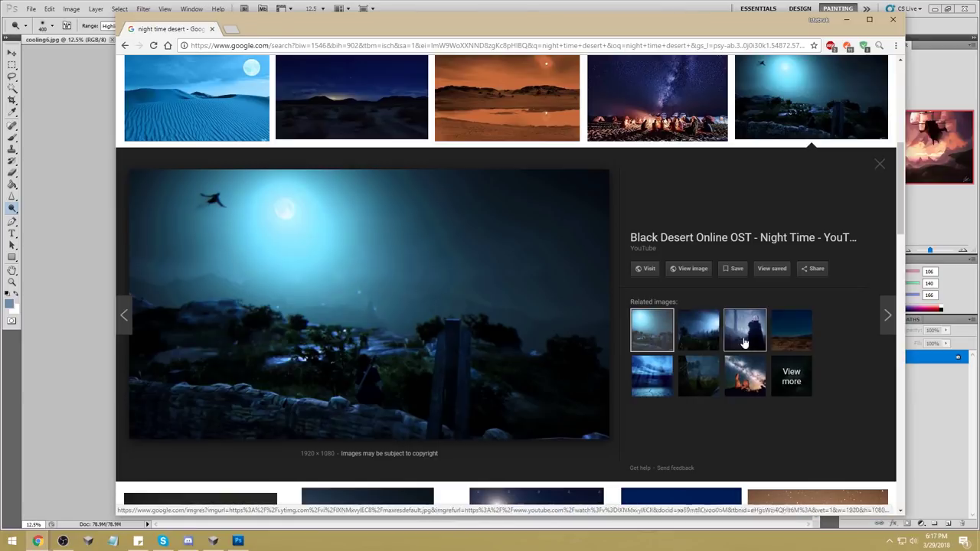
pyautogui.scroll(2, 620, 280)
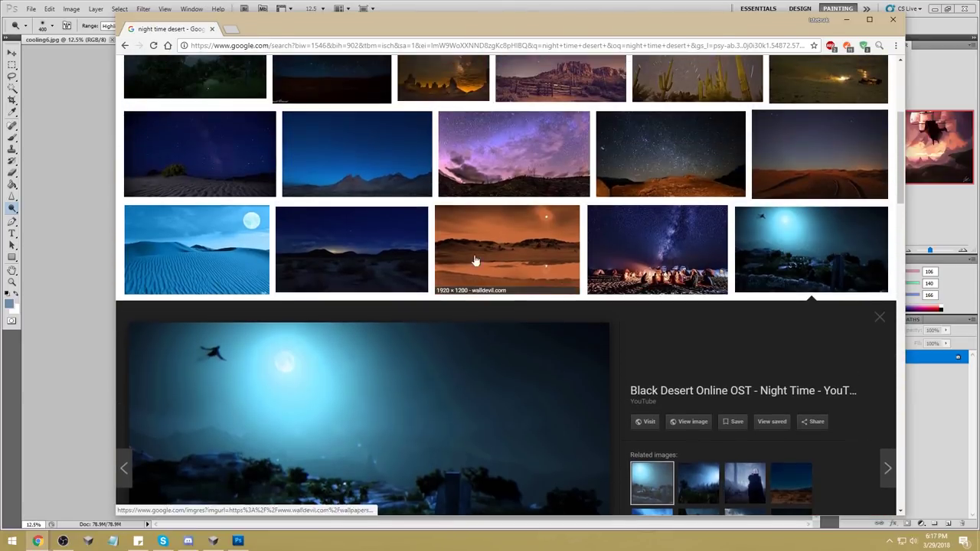
pyautogui.scroll(-4, 580, 405)
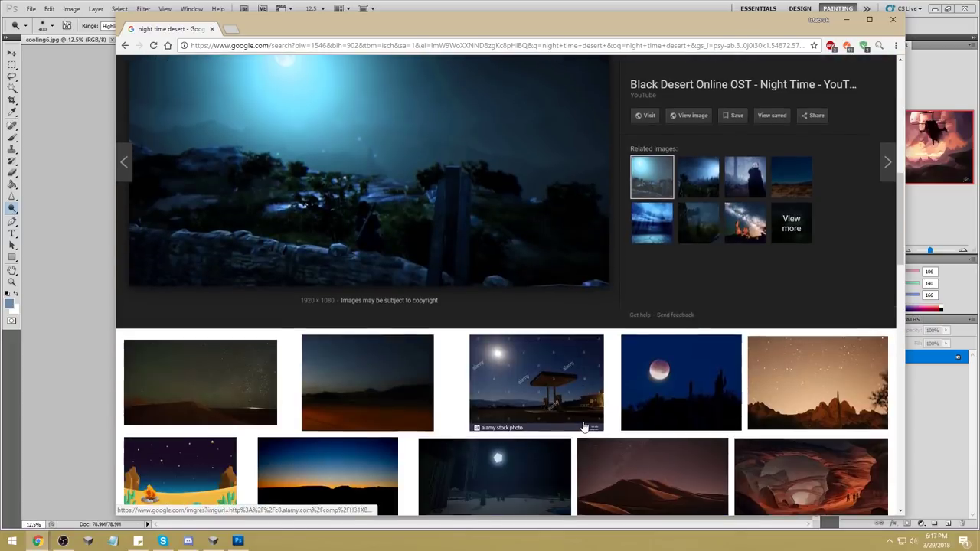
pyautogui.scroll(-2, 583, 427)
pyautogui.click(306, 252)
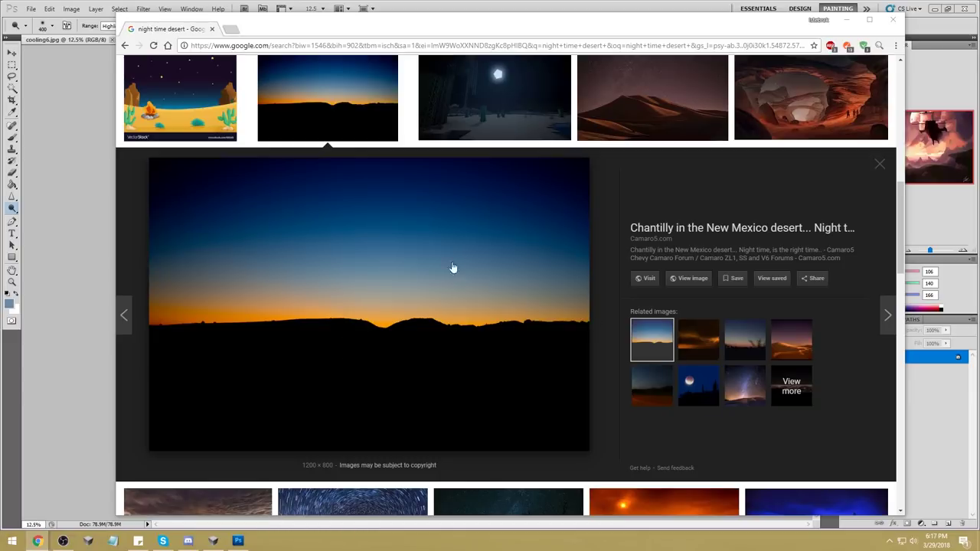
pyautogui.click(652, 108)
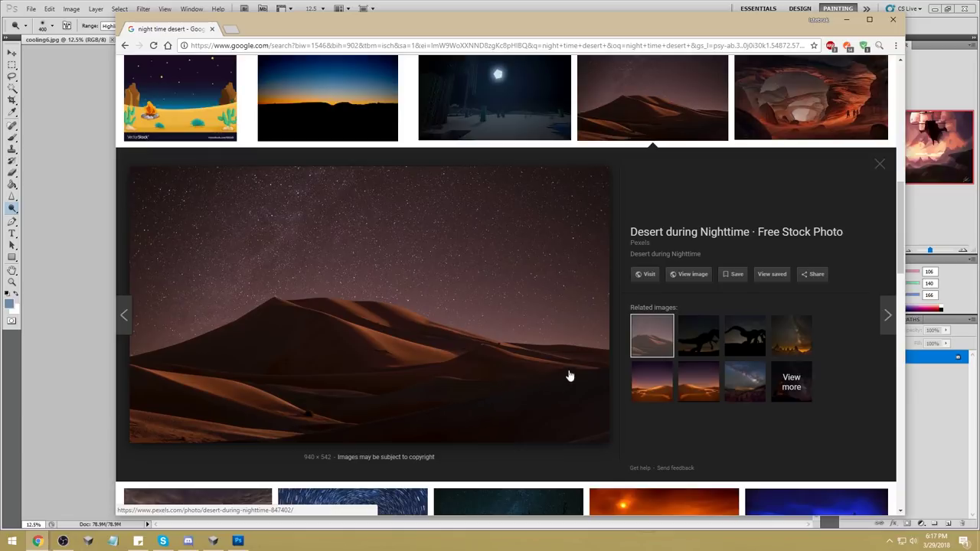
# Step: Step back to the 'Minecraft - Desert At Night Time' preview and scroll further down the results
pyautogui.press('Left')
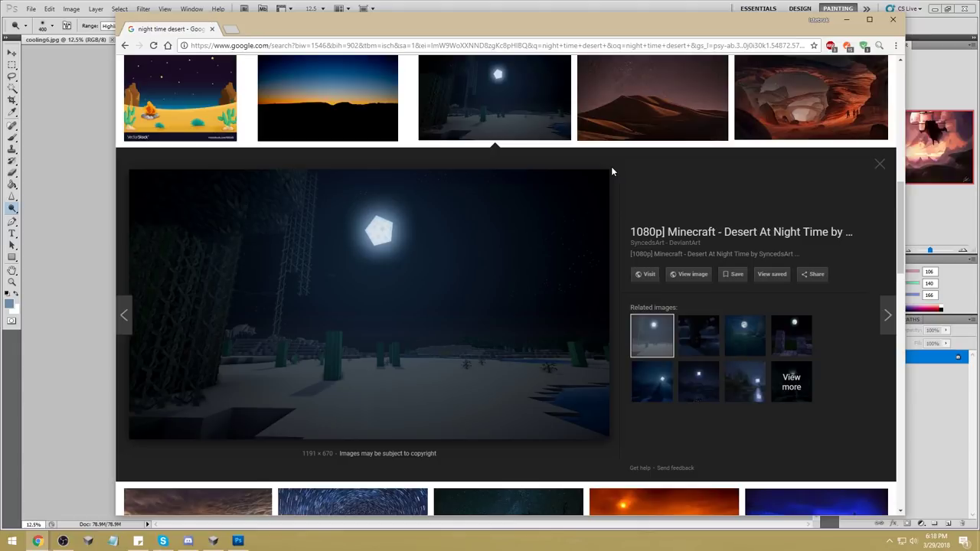
pyautogui.scroll(-4, 611, 171)
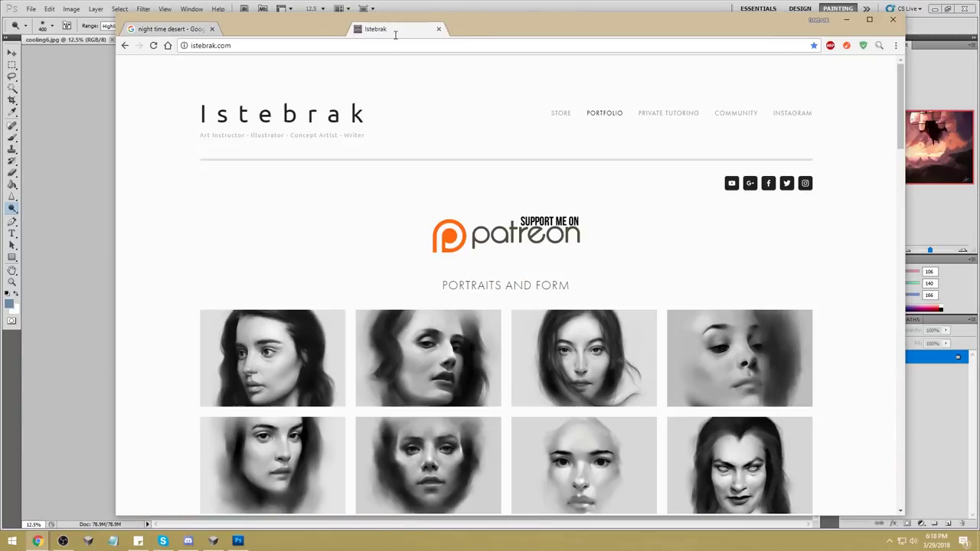
# Step: Dock the artist's portfolio tab beside the search and open the Google+ community in a new tab
pyautogui.moveTo(431, 29); pyautogui.dragTo(396, 38)
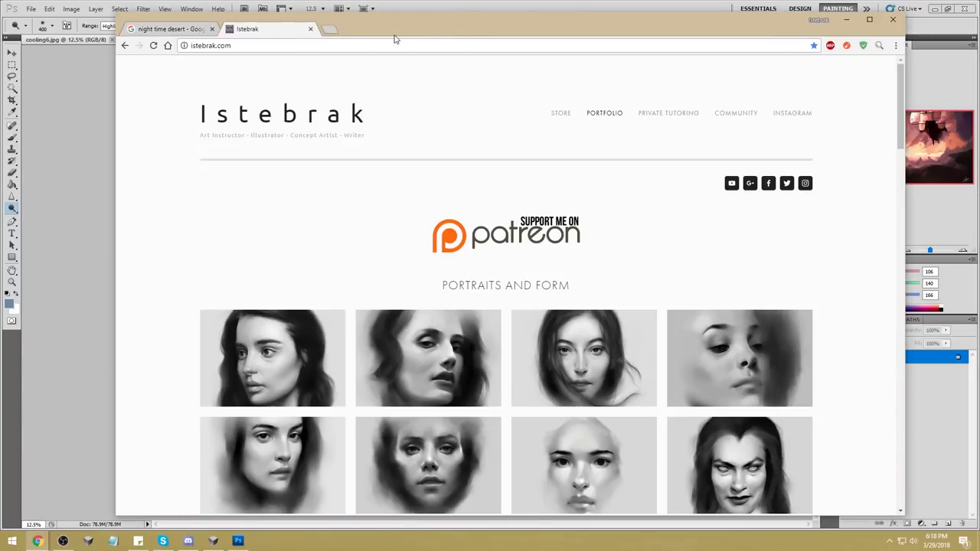
pyautogui.rightClick(751, 192)
pyautogui.click(766, 197)
pyautogui.click(373, 32)
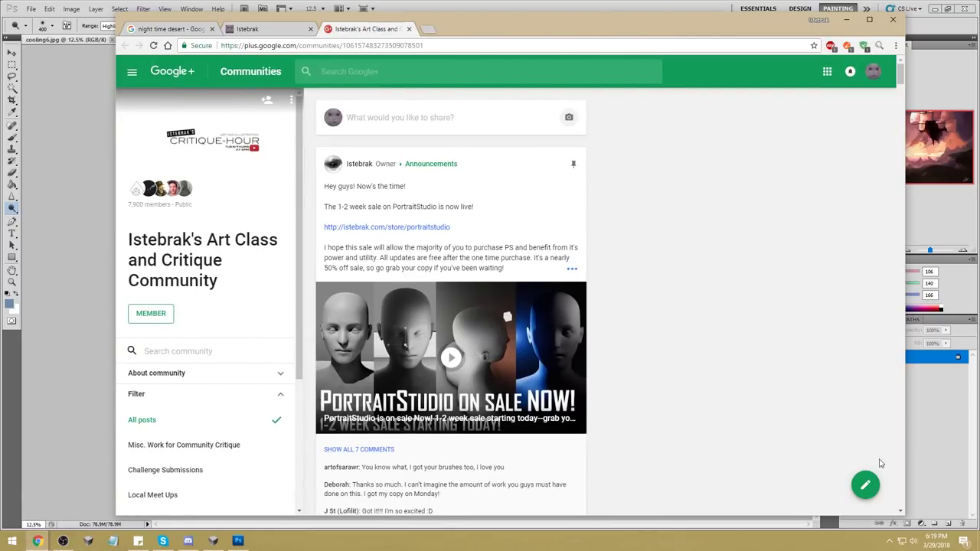
pyautogui.click(936, 545)
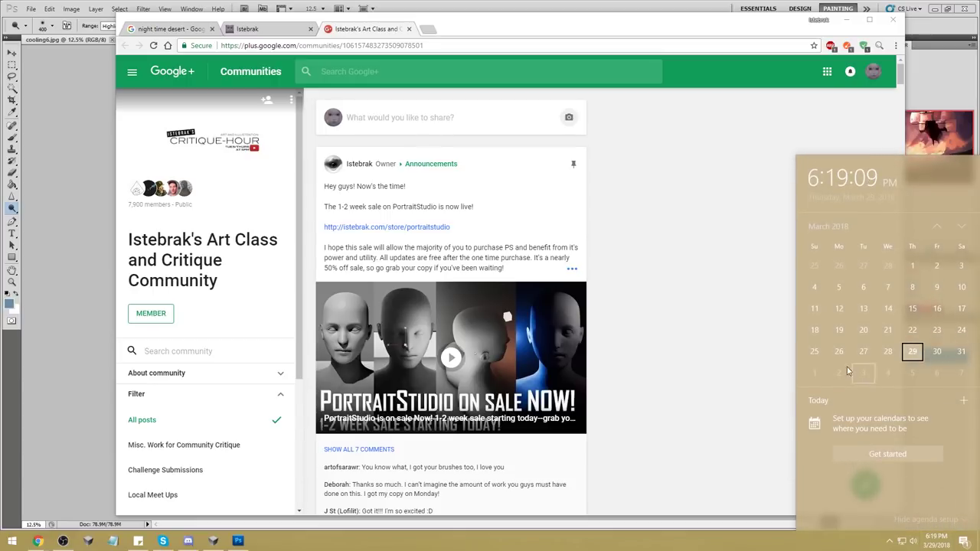
pyautogui.click(268, 29)
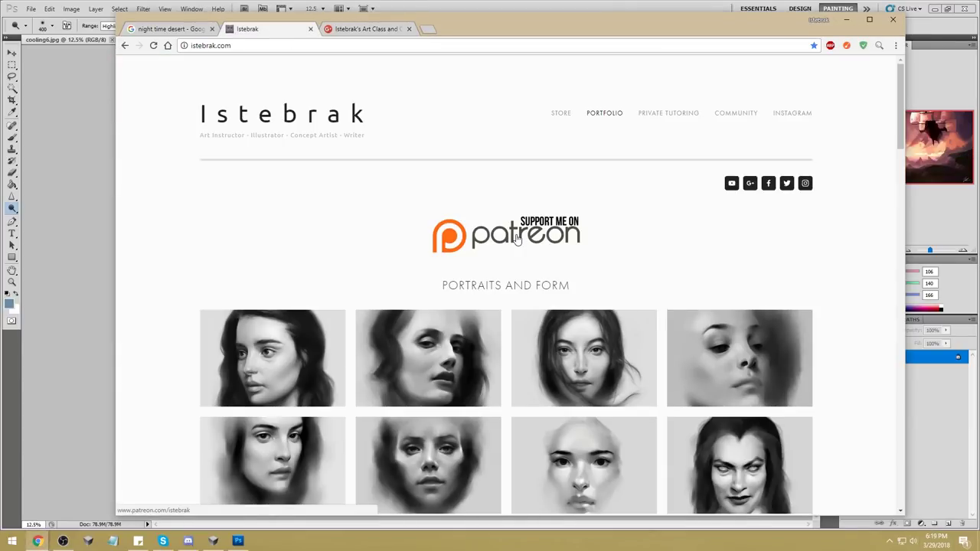
# Step: Open the artist's Patreon page, dock it into the main window, then minimize Chrome and restore Photoshop
pyautogui.click(545, 236)
pyautogui.moveTo(170, 36); pyautogui.dragTo(258, 35)
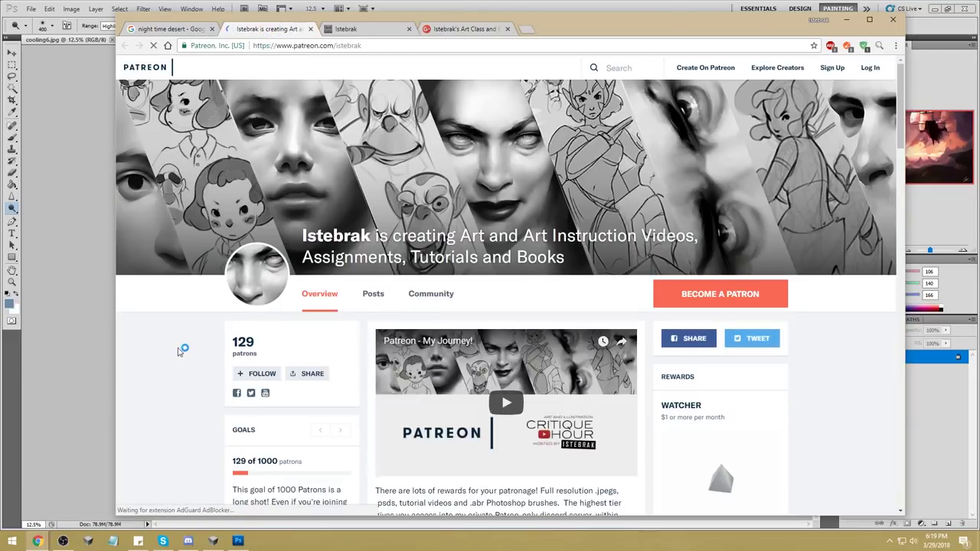
pyautogui.click(934, 542)
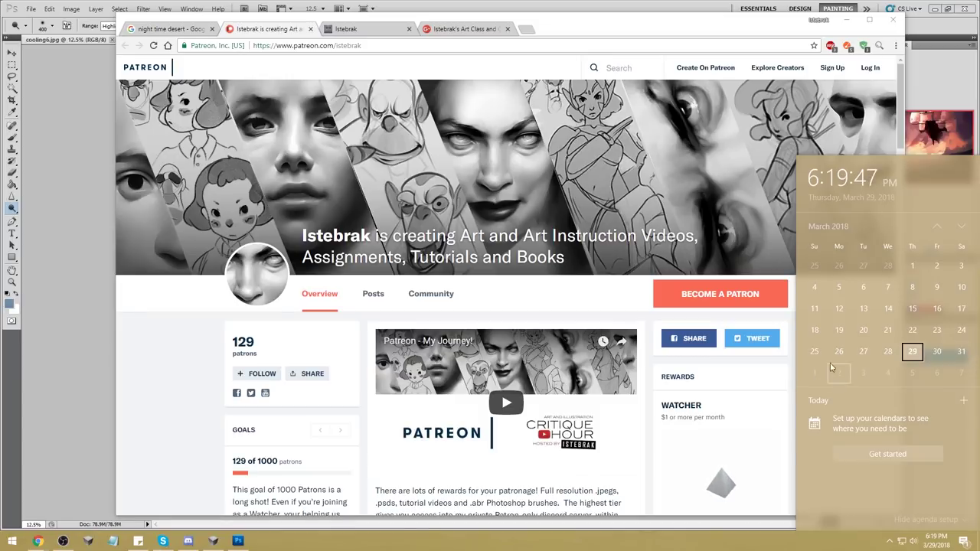
pyautogui.click(692, 23)
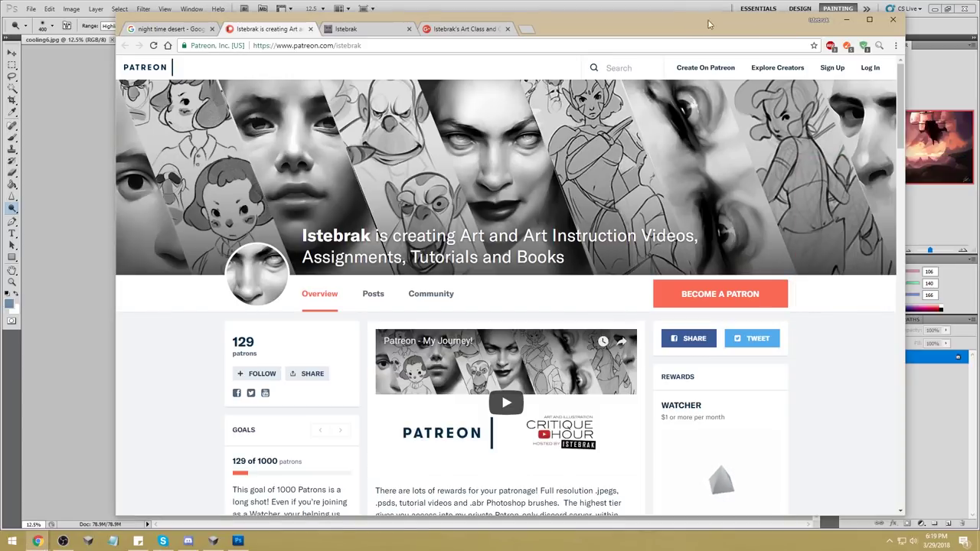
pyautogui.click(847, 19)
pyautogui.doubleClick(703, 8)
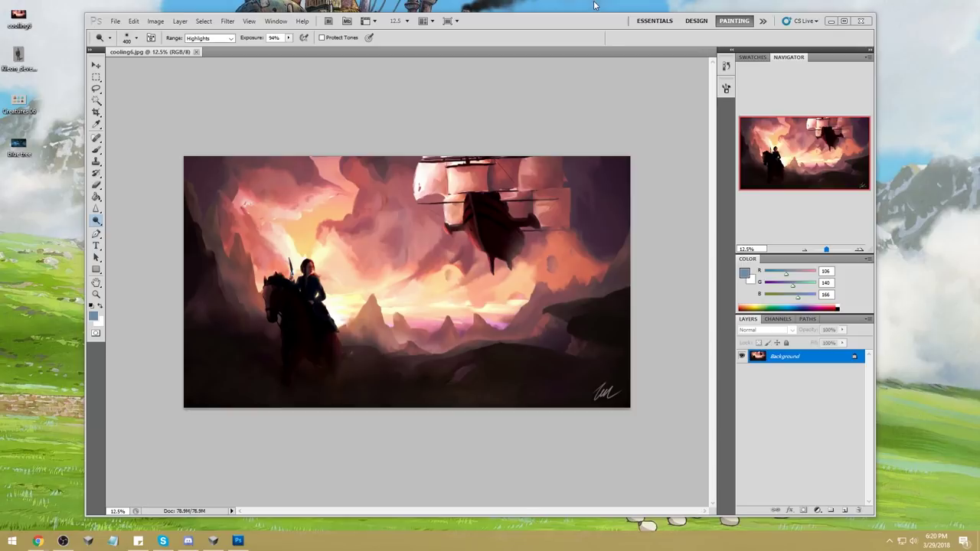
# Step: Open the Windows clock and calendar over Photoshop to check the date, March 29, 2018
pyautogui.click(938, 542)
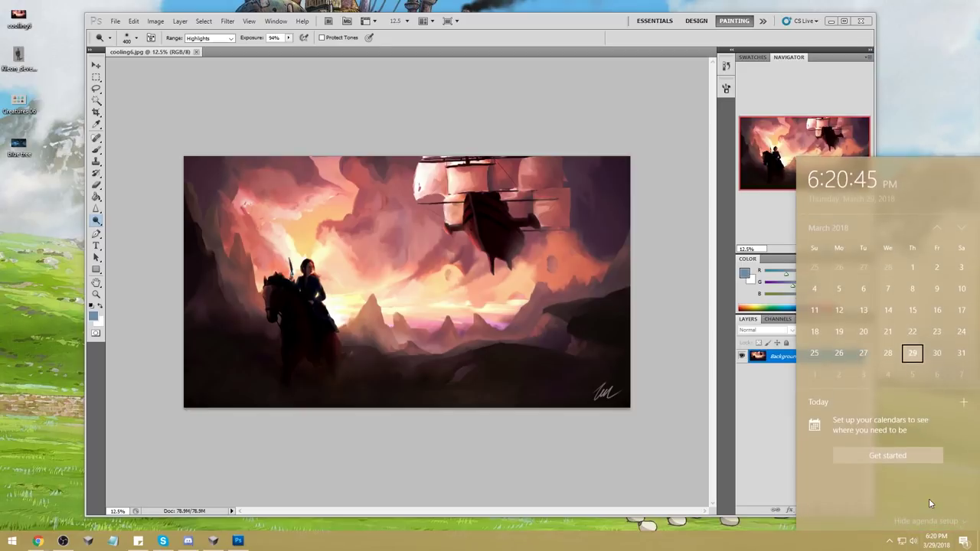